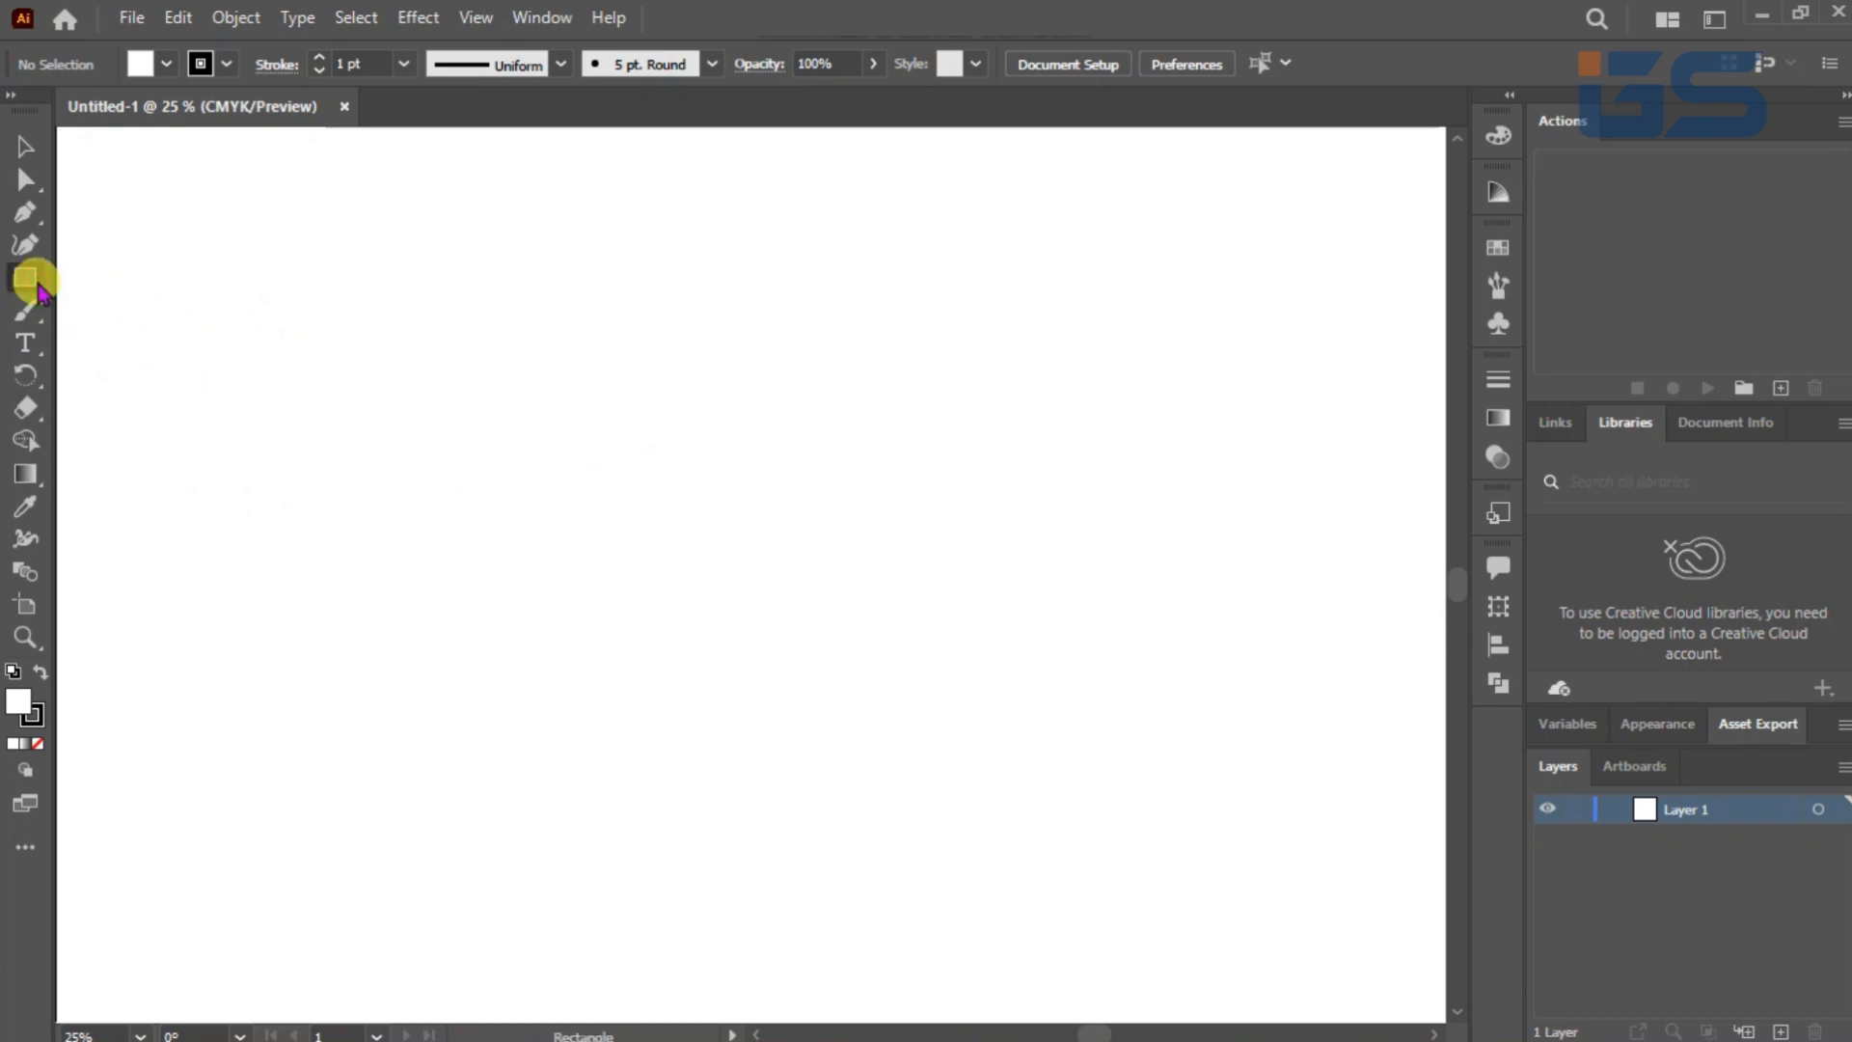
# Step: Draw a straight horizontal line across the upper part of the canvas with no fill and an 8 pt black stroke
pyautogui.click(37, 286)
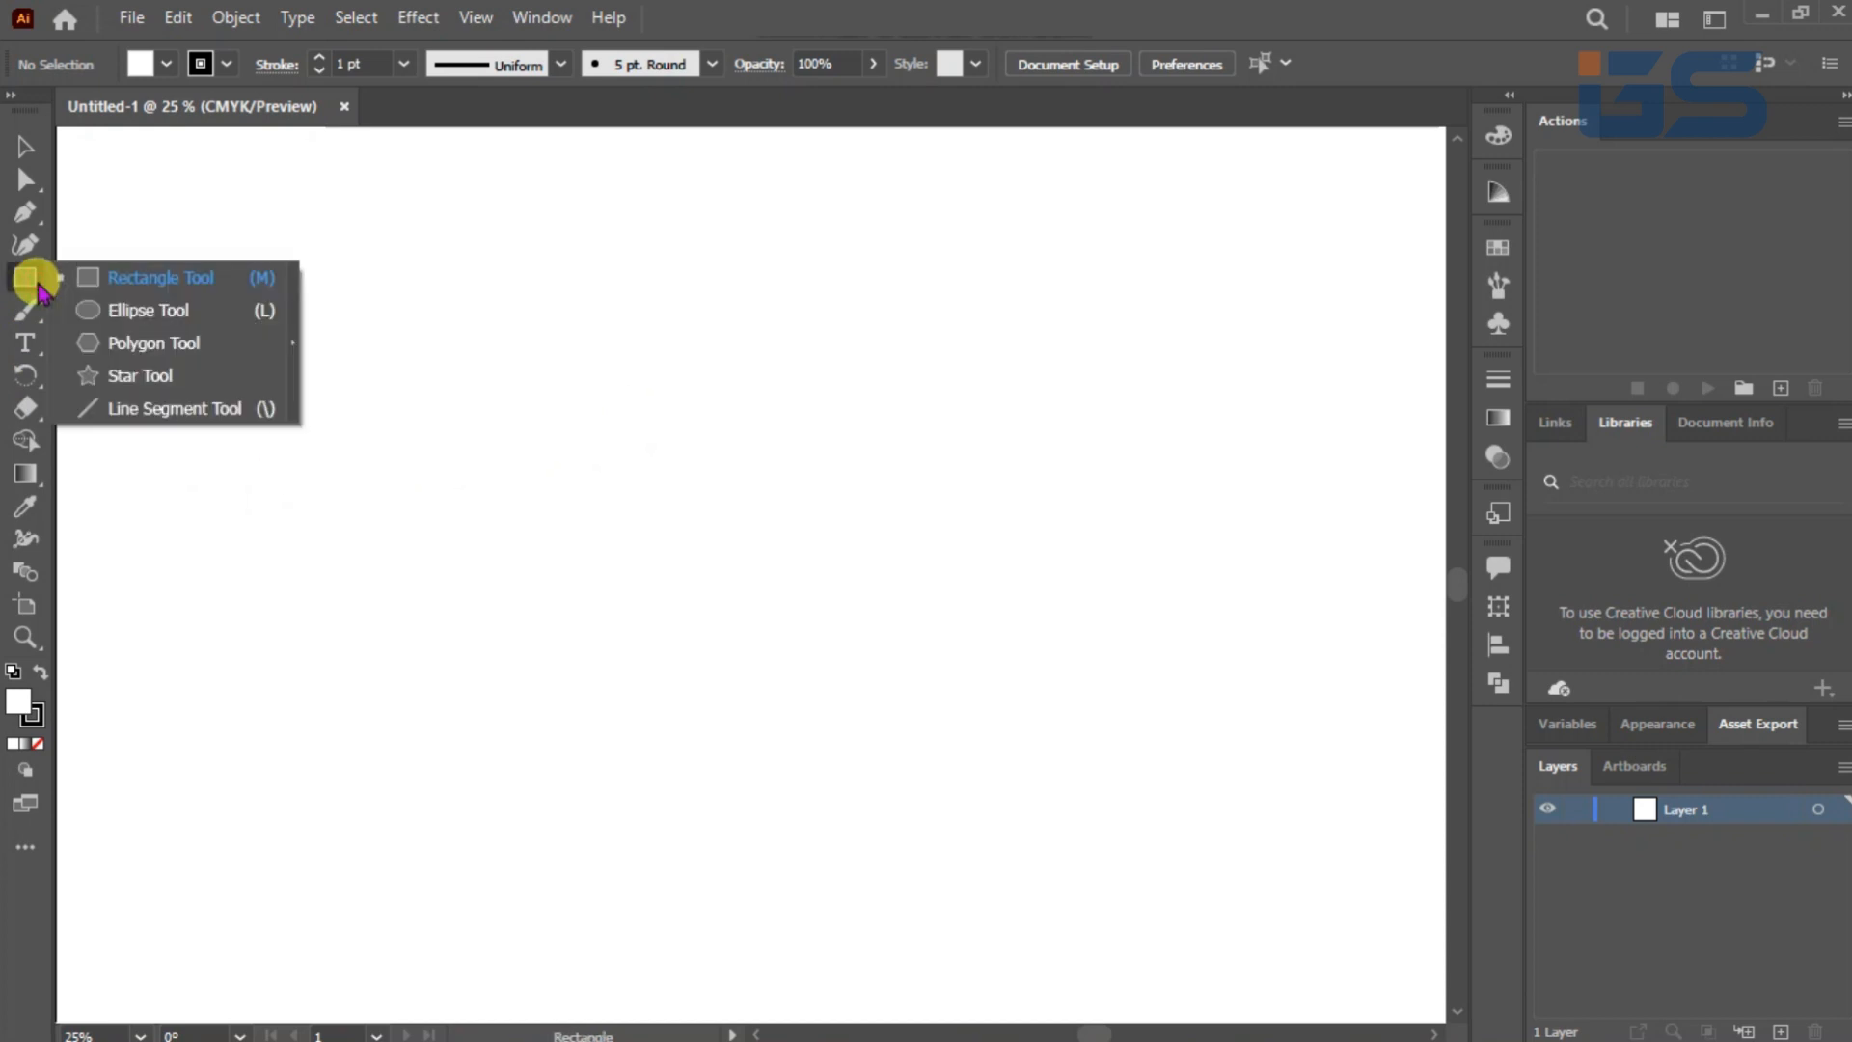
pyautogui.click(180, 408)
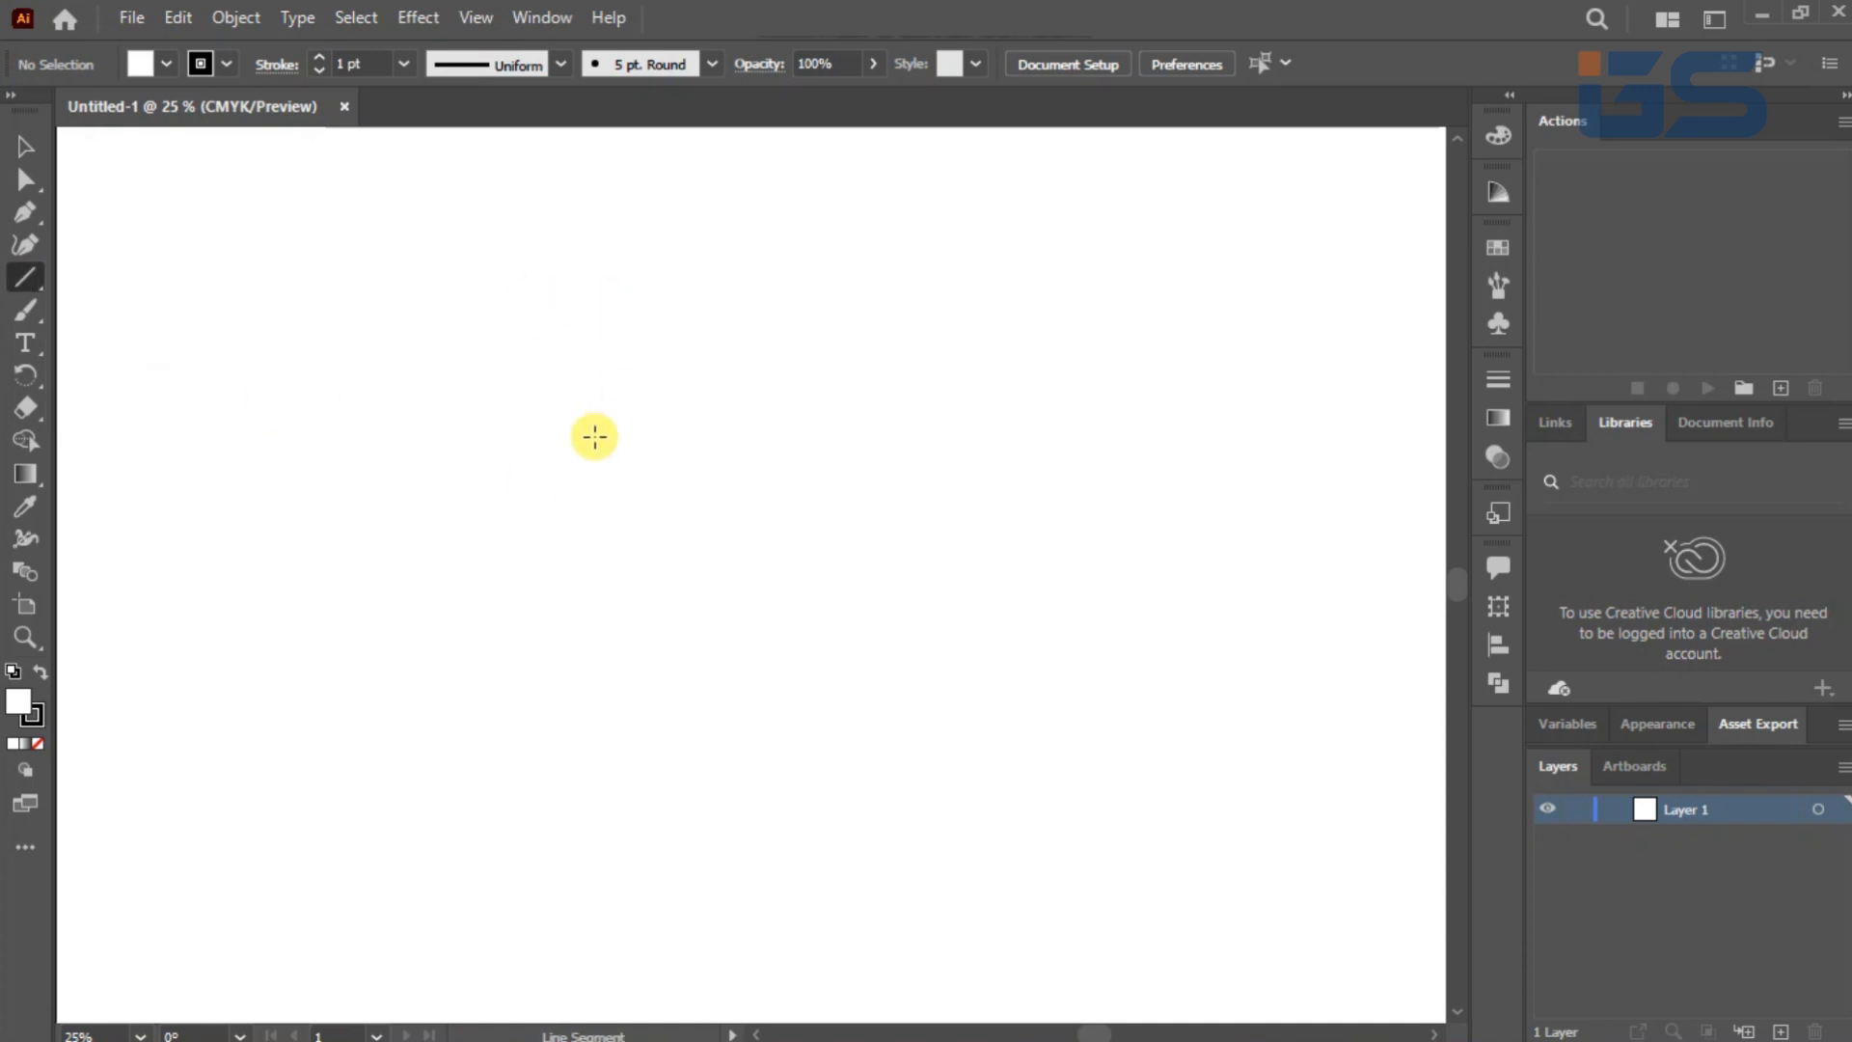
pyautogui.click(158, 64)
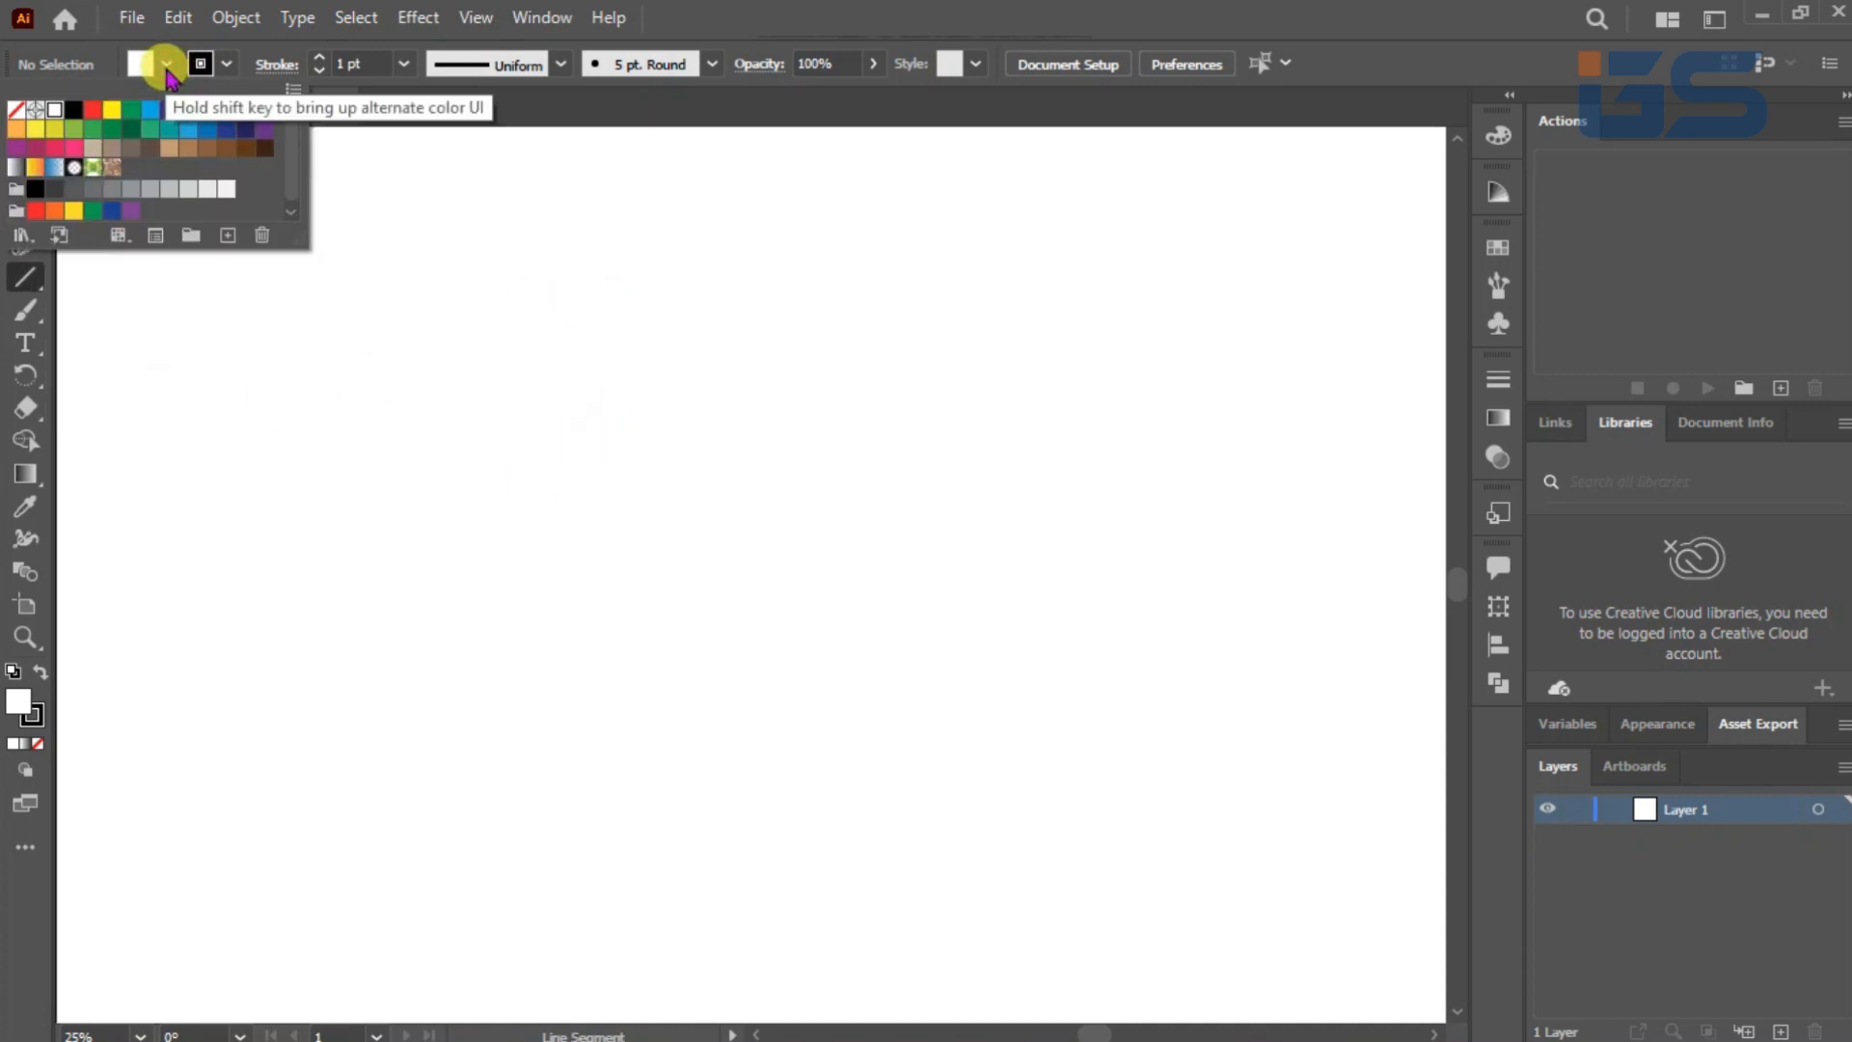
pyautogui.click(20, 114)
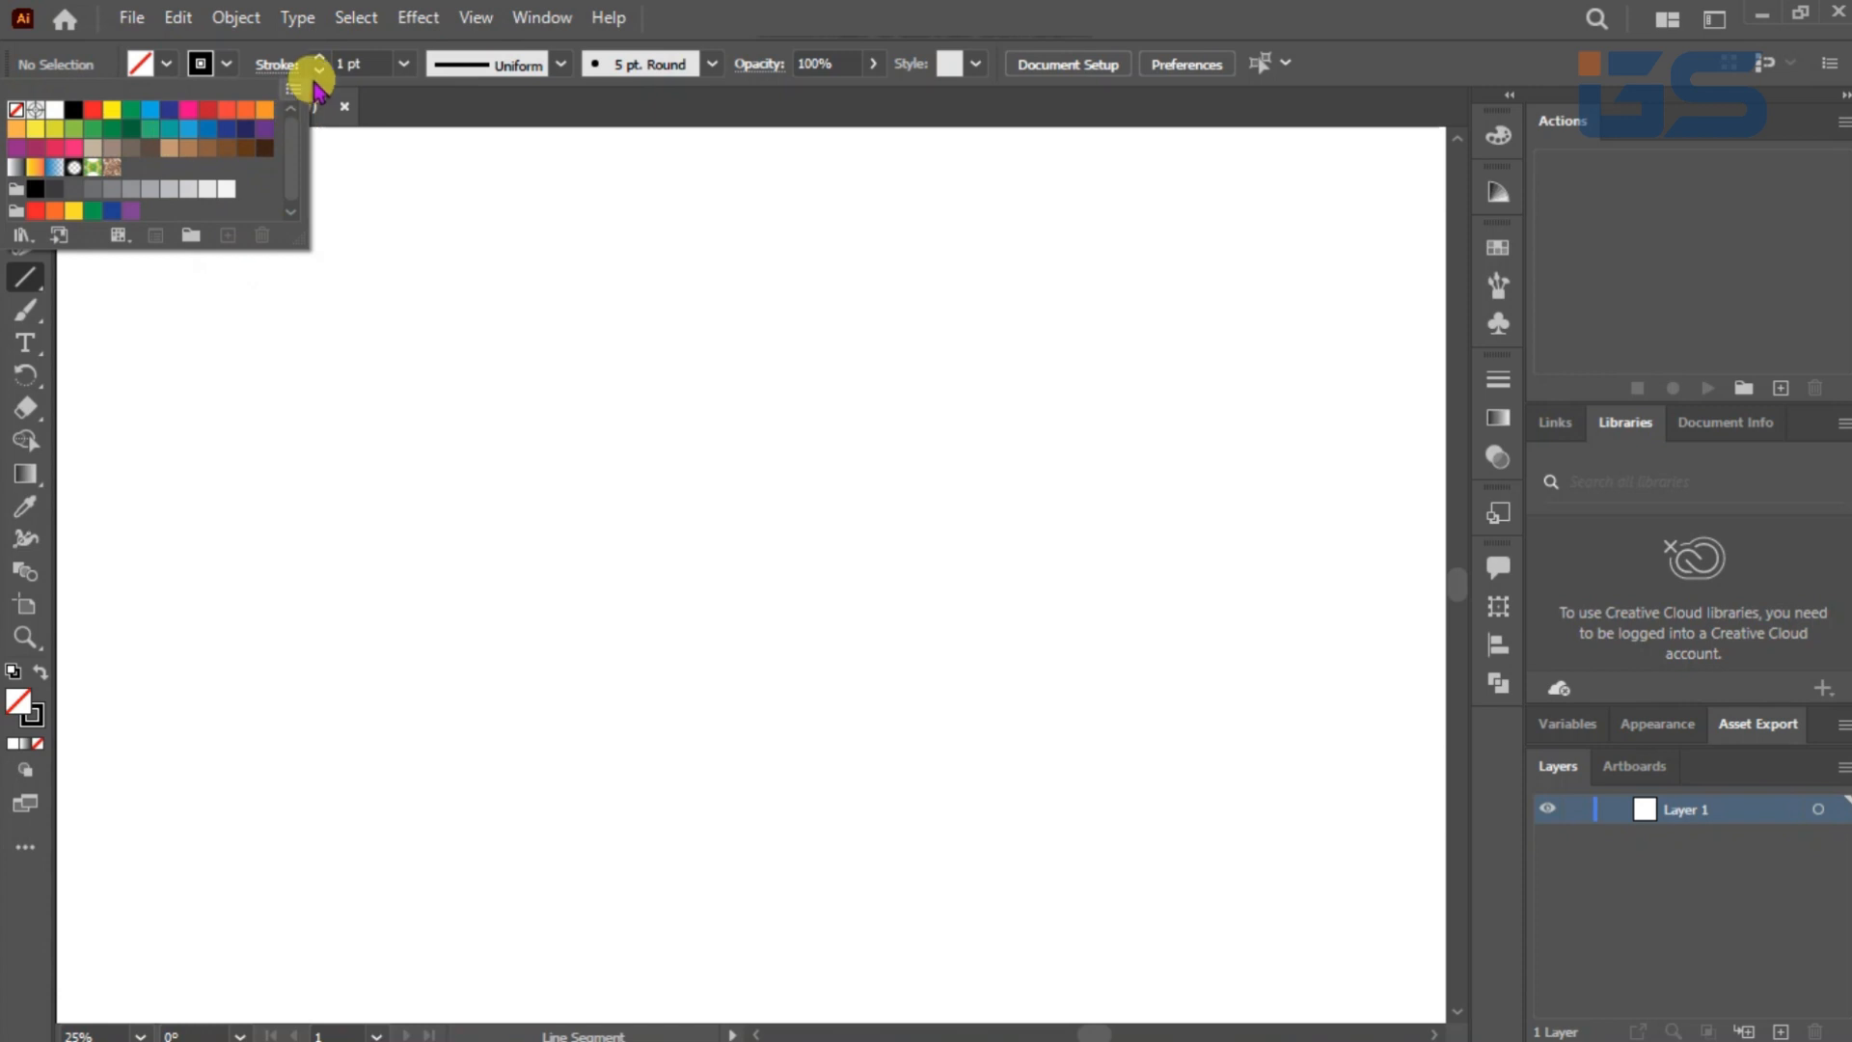
pyautogui.click(199, 65)
pyautogui.click(199, 65)
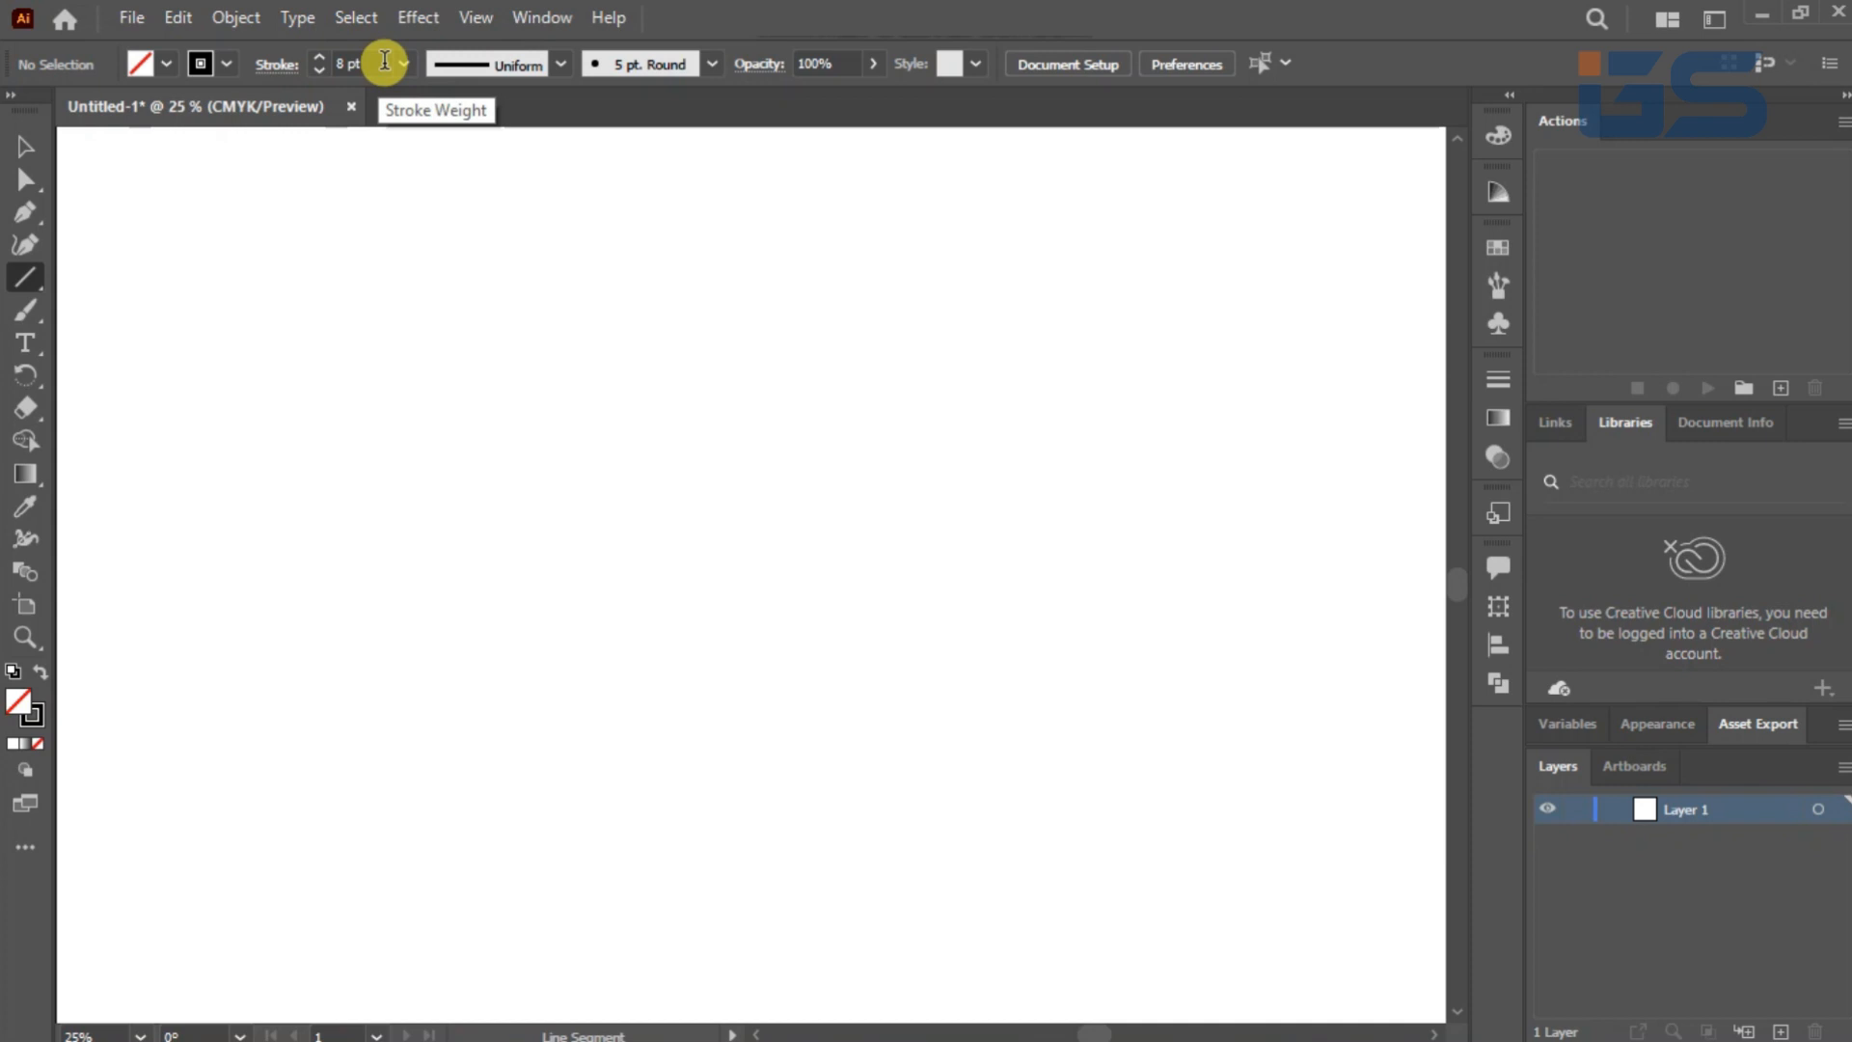
pyautogui.moveTo(345, 334); pyautogui.dragTo(1169, 319)
pyautogui.click(25, 147)
pyautogui.click(811, 422)
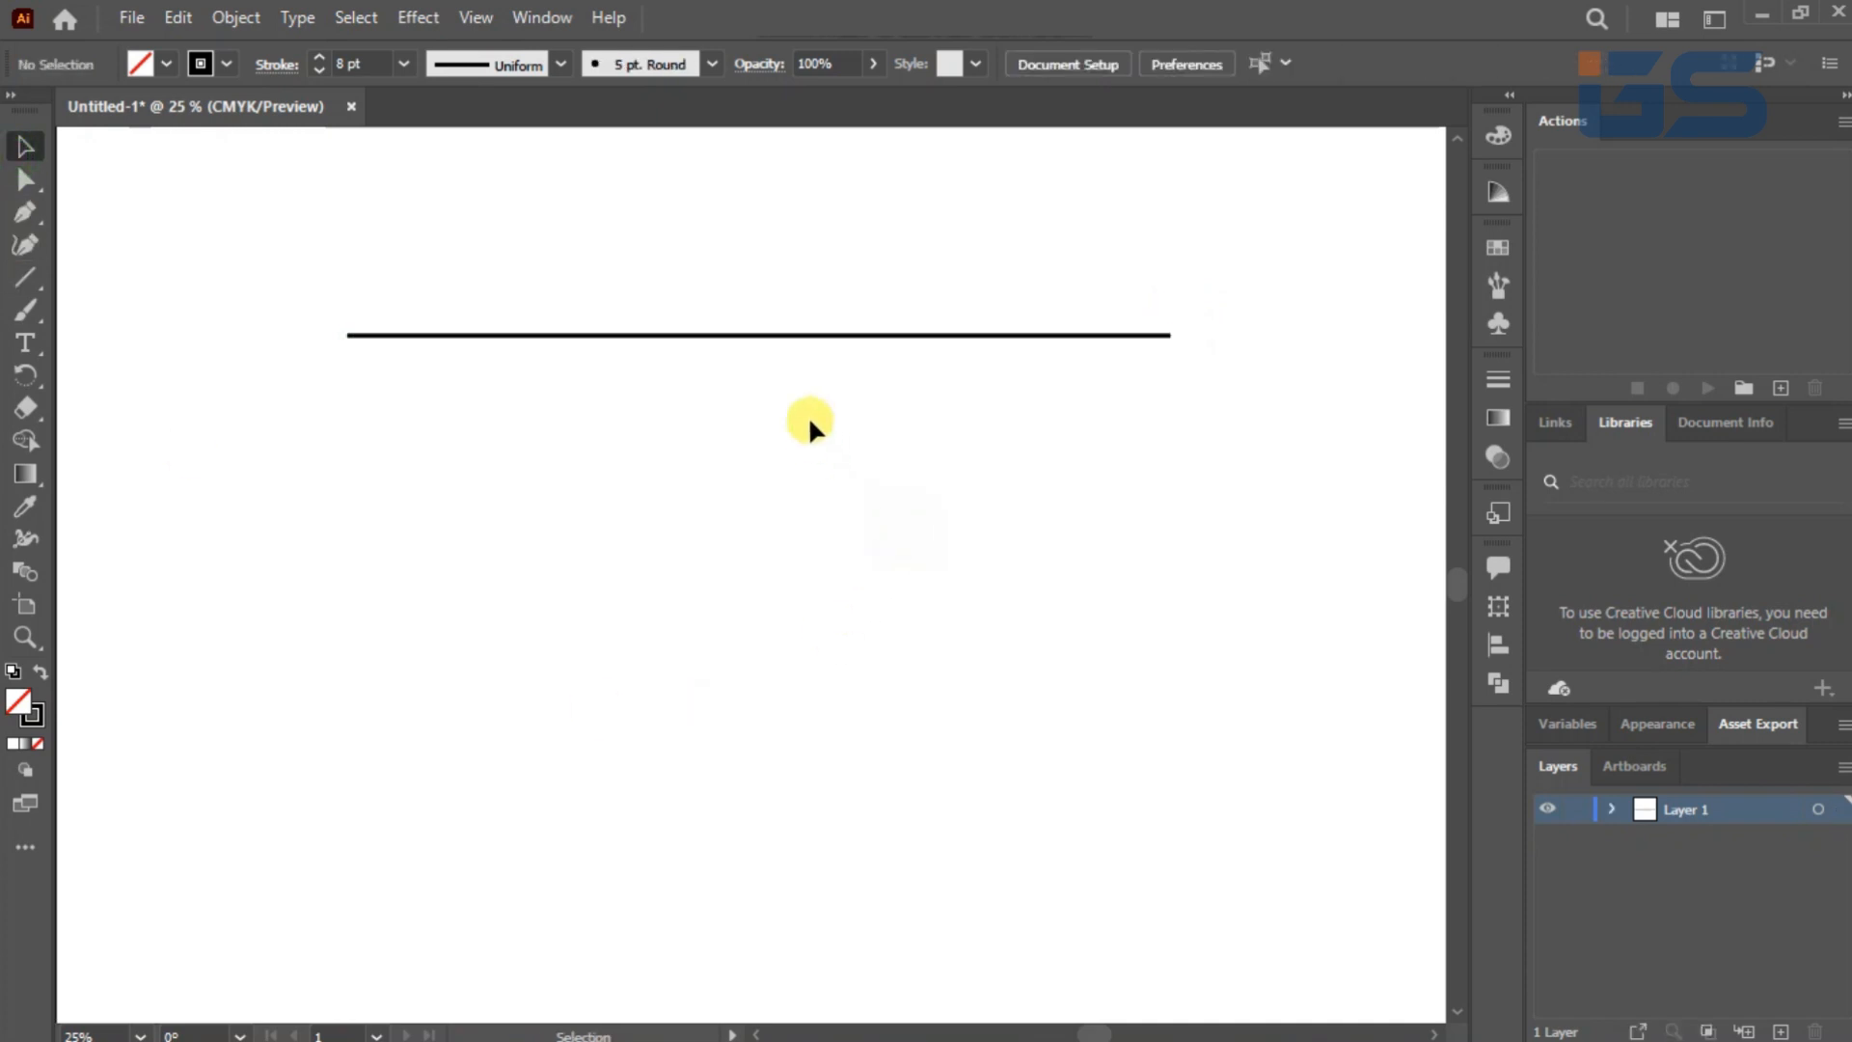
# Step: Duplicate the horizontal line a short distance below itself and repeat the copy until there are ten evenly spaced lines
pyautogui.click(779, 337)
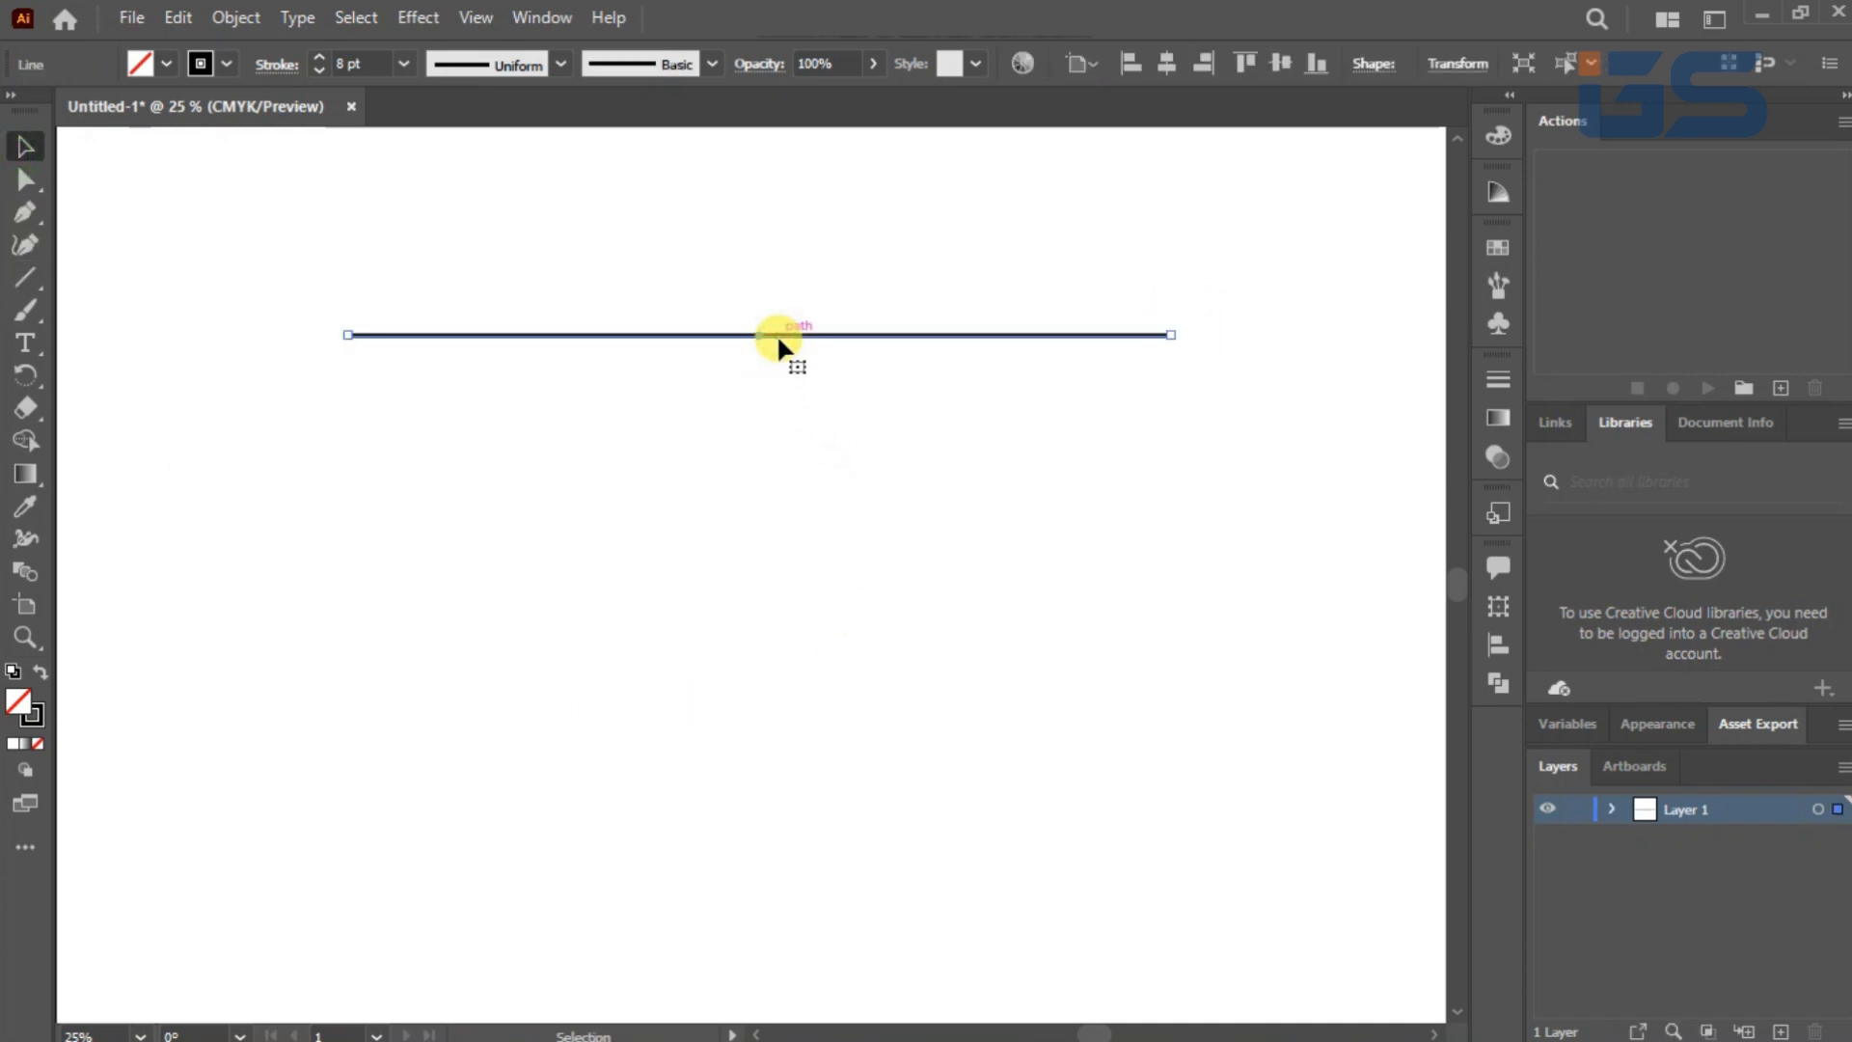
pyautogui.moveTo(779, 337); pyautogui.dragTo(784, 382)
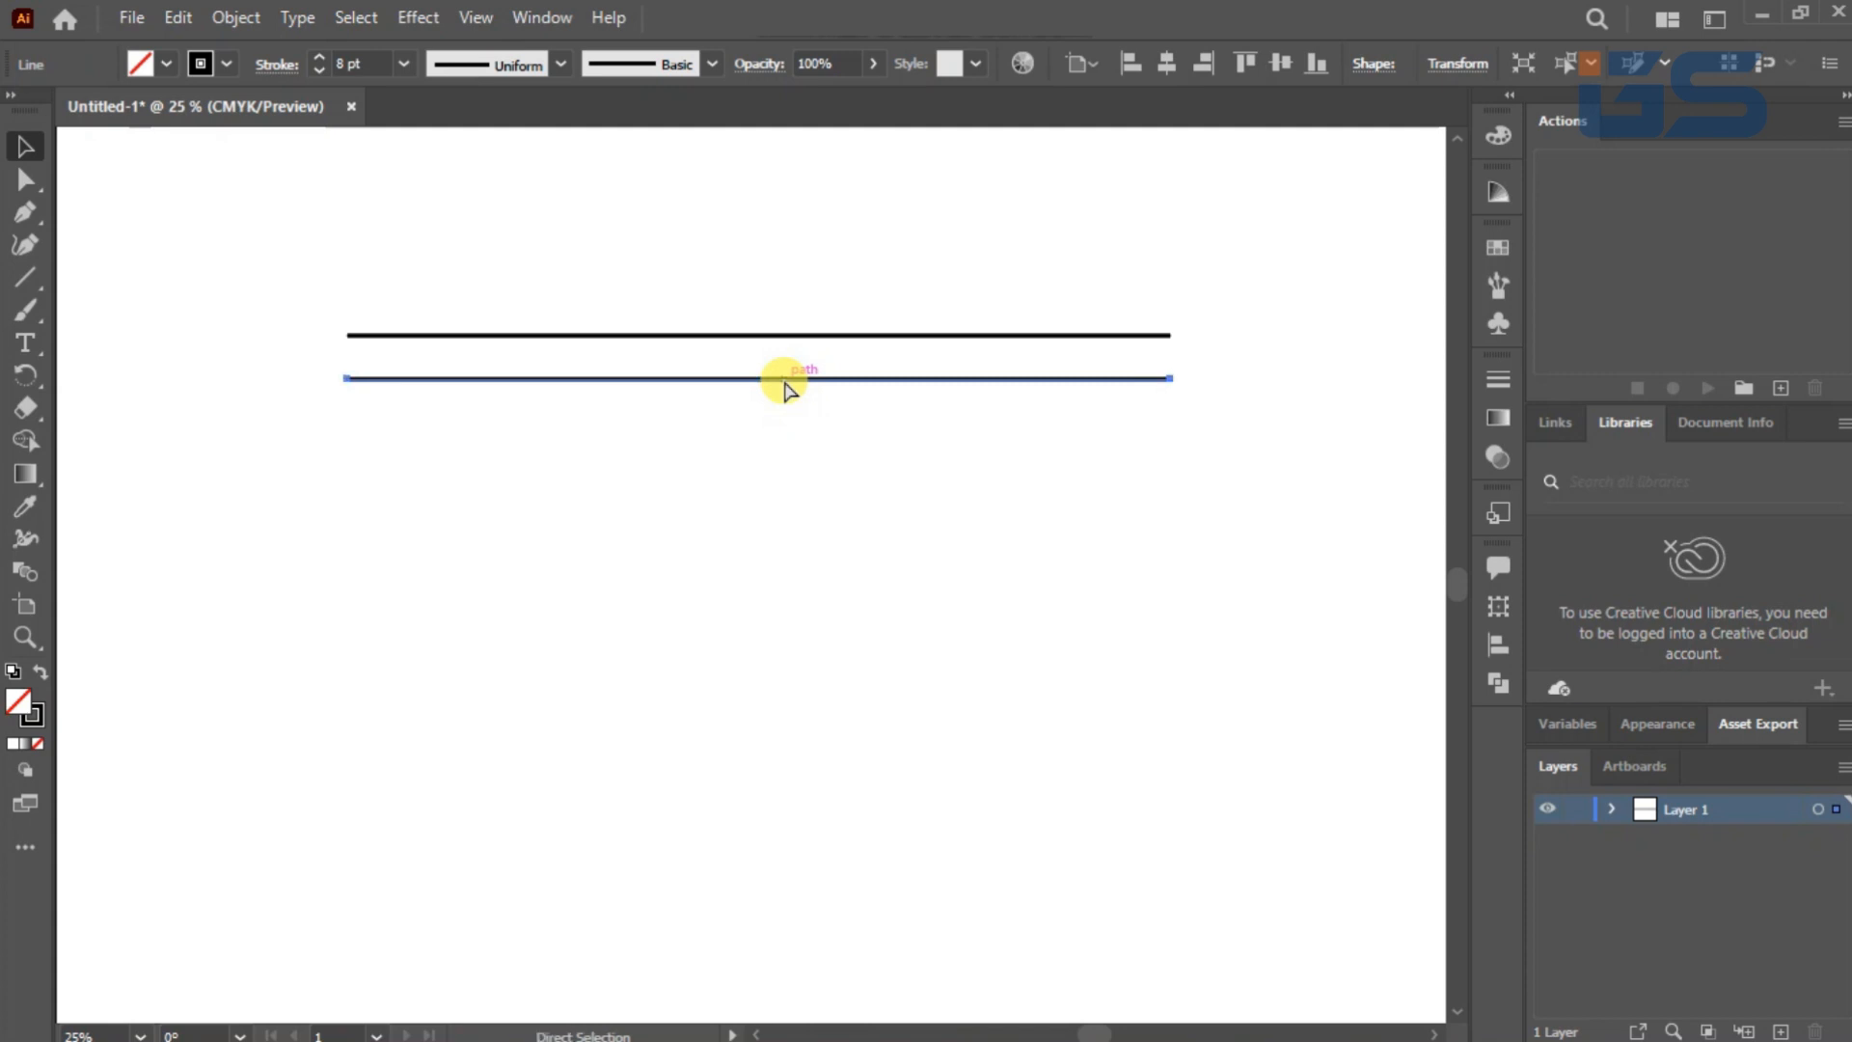
pyautogui.hotkey('ctrl', 'd')
pyautogui.hotkey('ctrl', 'd')
pyautogui.hotkey('ctrl', 'd')
pyautogui.hotkey('ctrl', 'd')
pyautogui.hotkey('ctrl', 'd')
pyautogui.hotkey('ctrl', 'd')
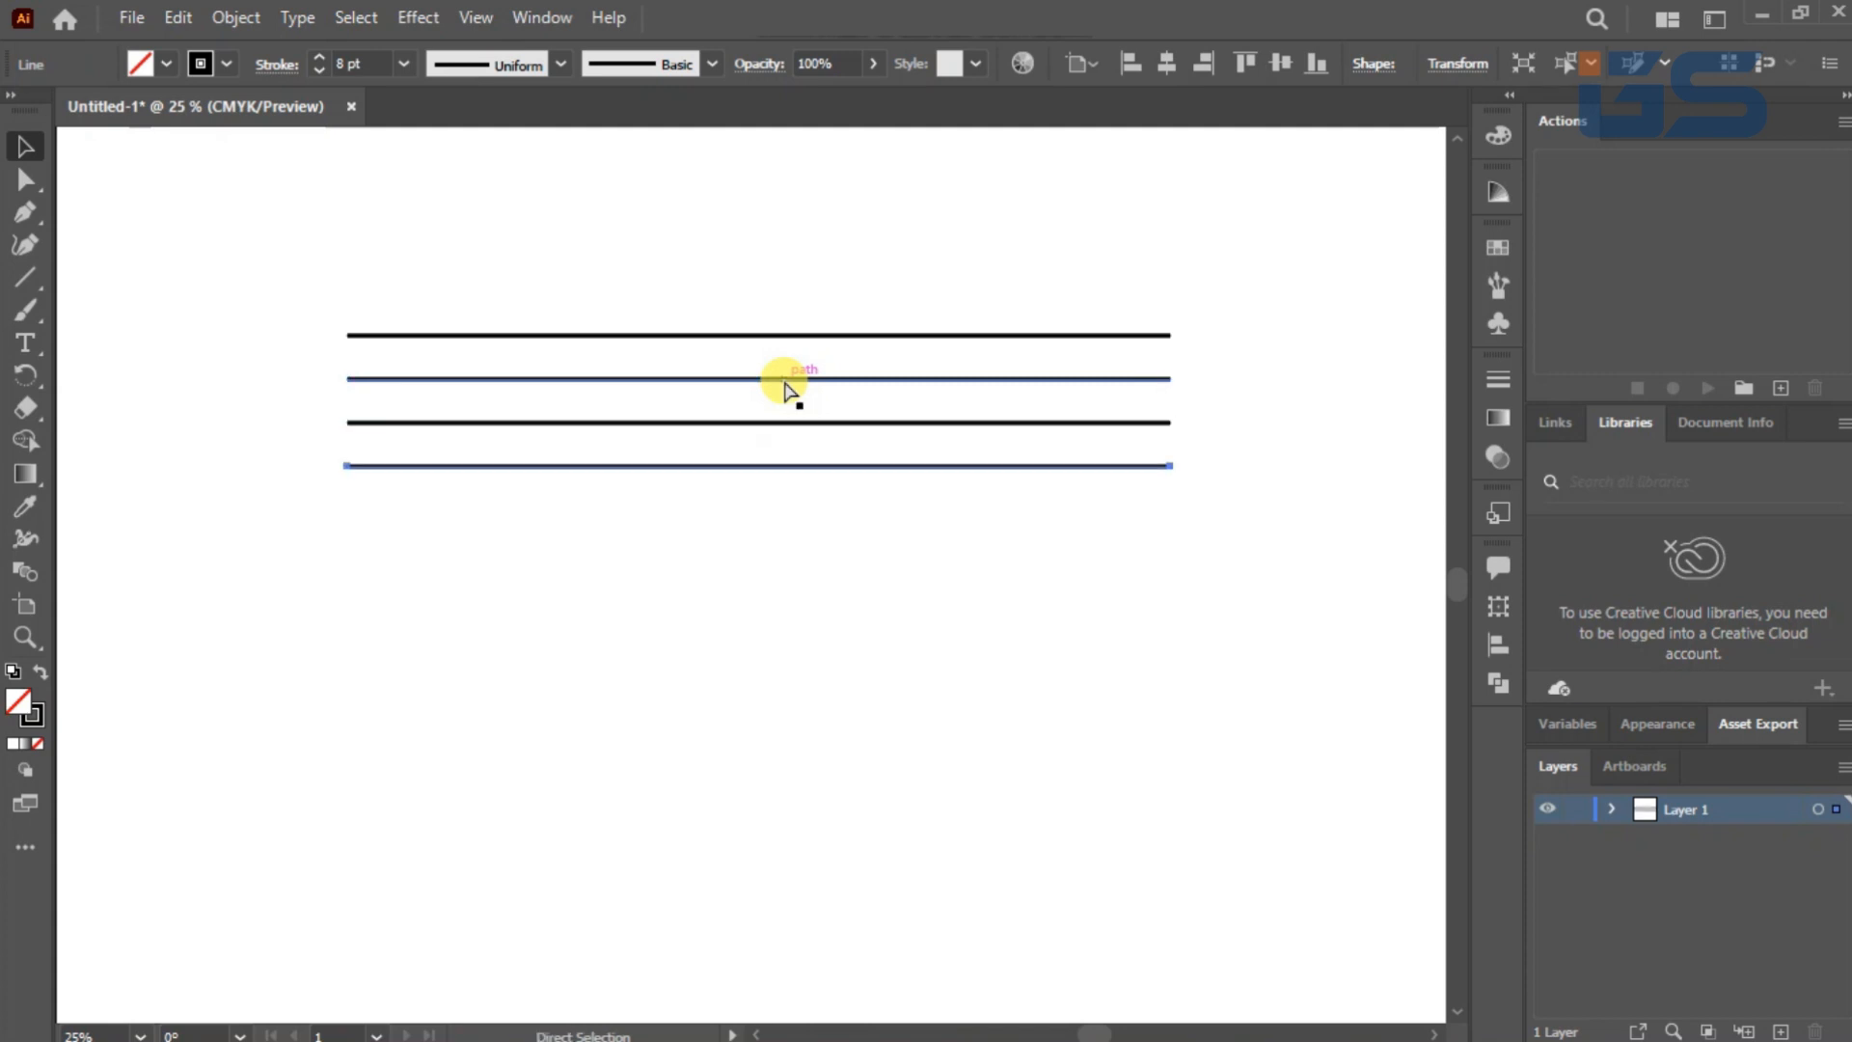
pyautogui.hotkey('ctrl', 'd')
pyautogui.hotkey('ctrl', 'd')
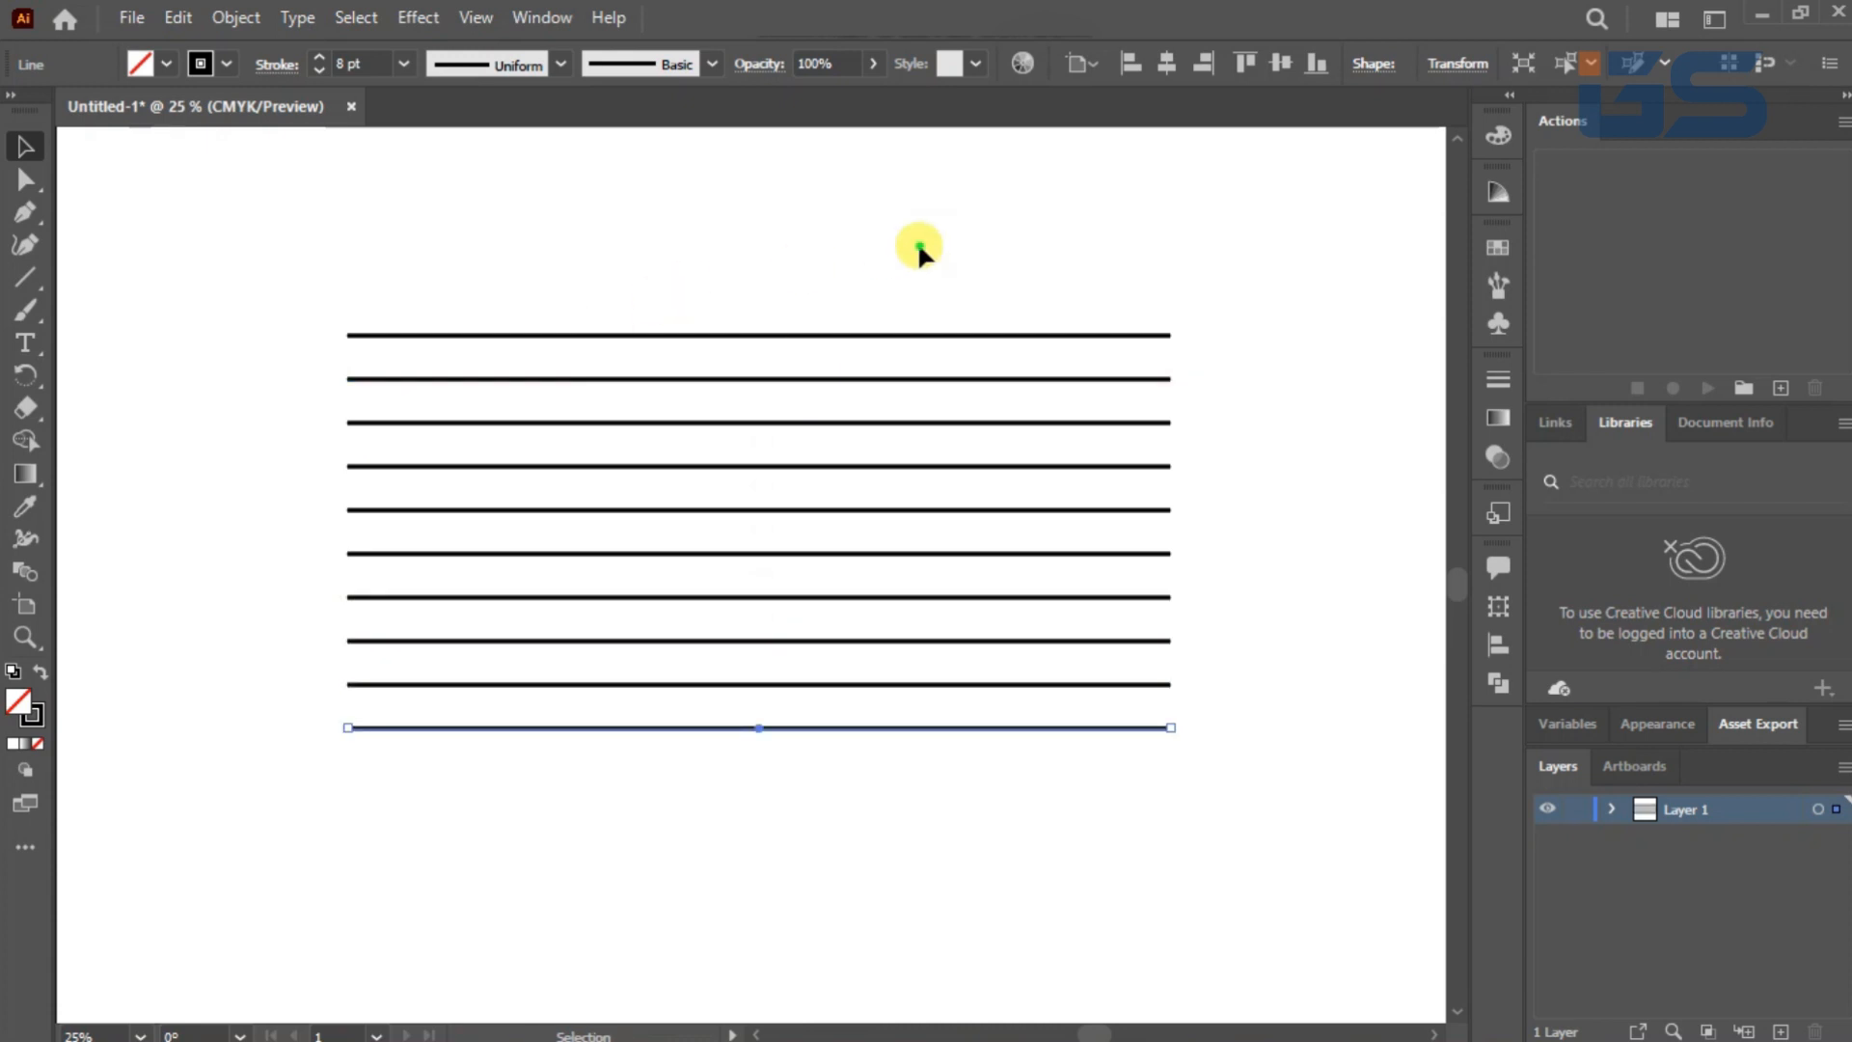
# Step: Align all ten lines to each other by their horizontal centers
pyautogui.hotkey('ctrl', 'a')
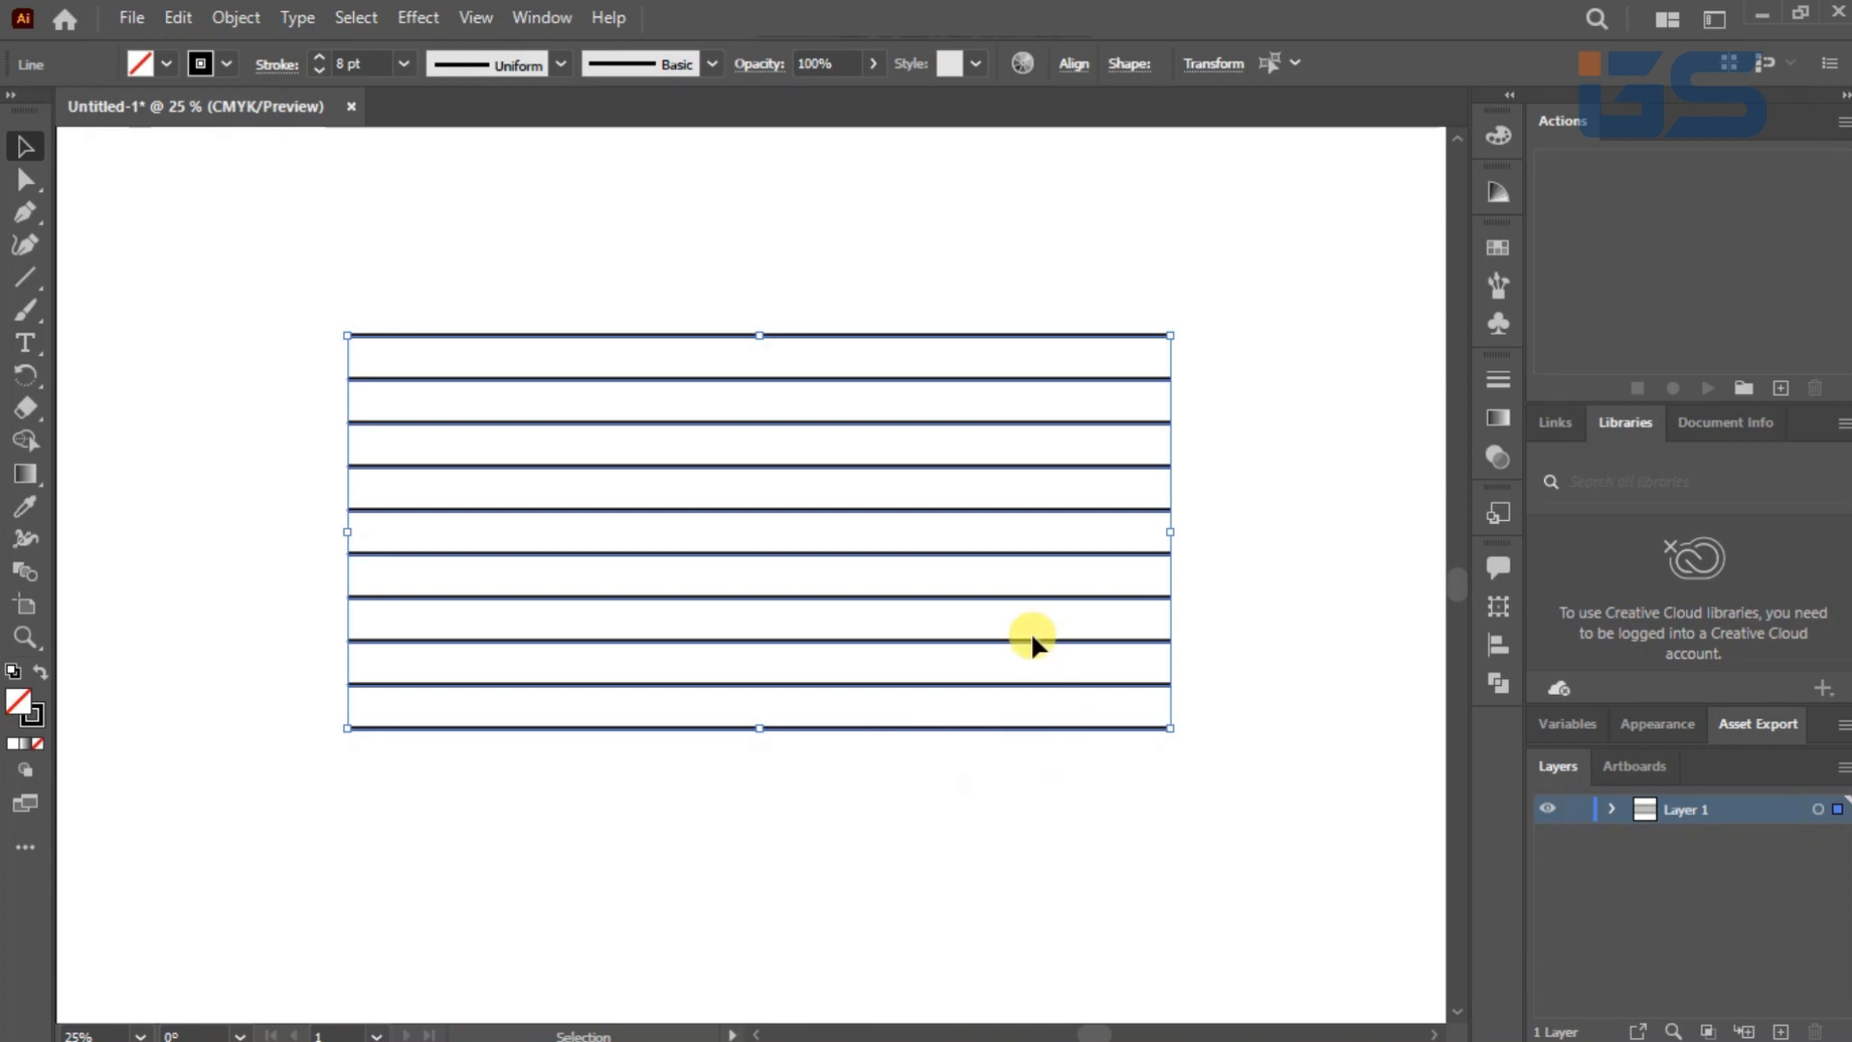
pyautogui.click(1498, 643)
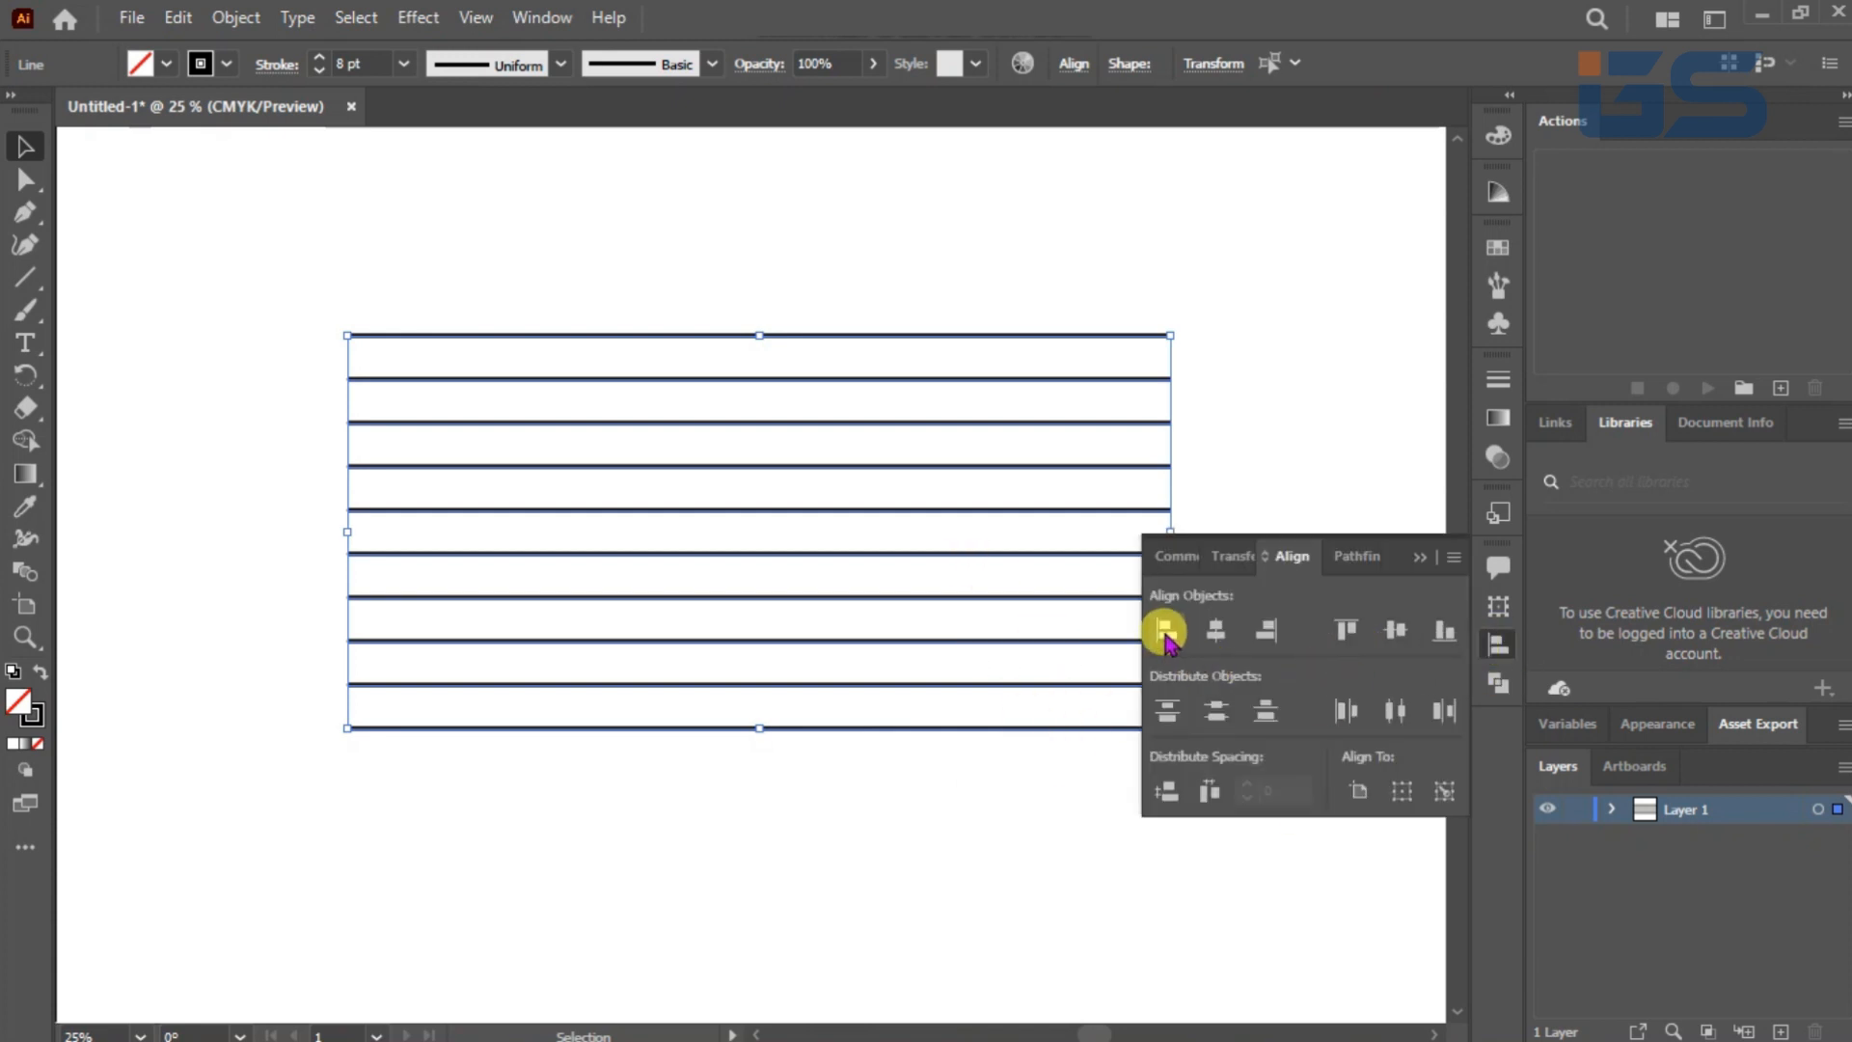
pyautogui.click(1214, 633)
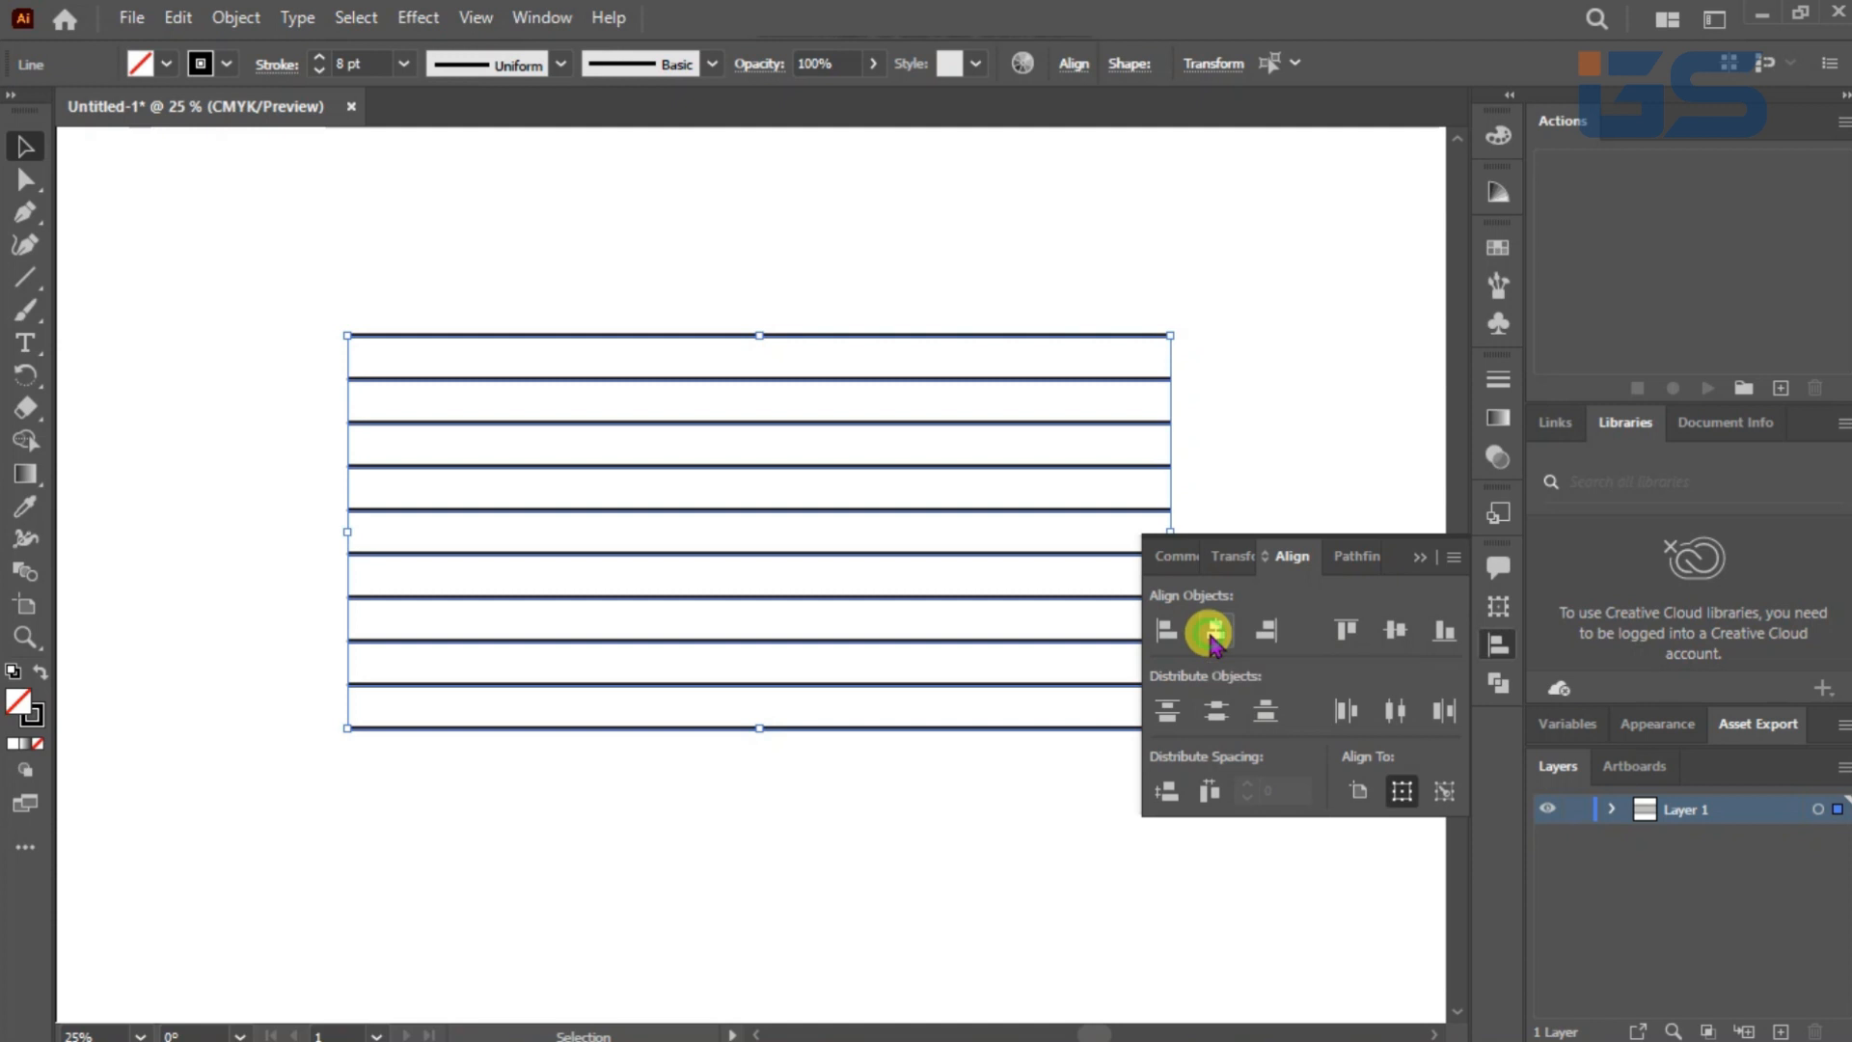
pyautogui.click(1421, 557)
pyautogui.click(1200, 509)
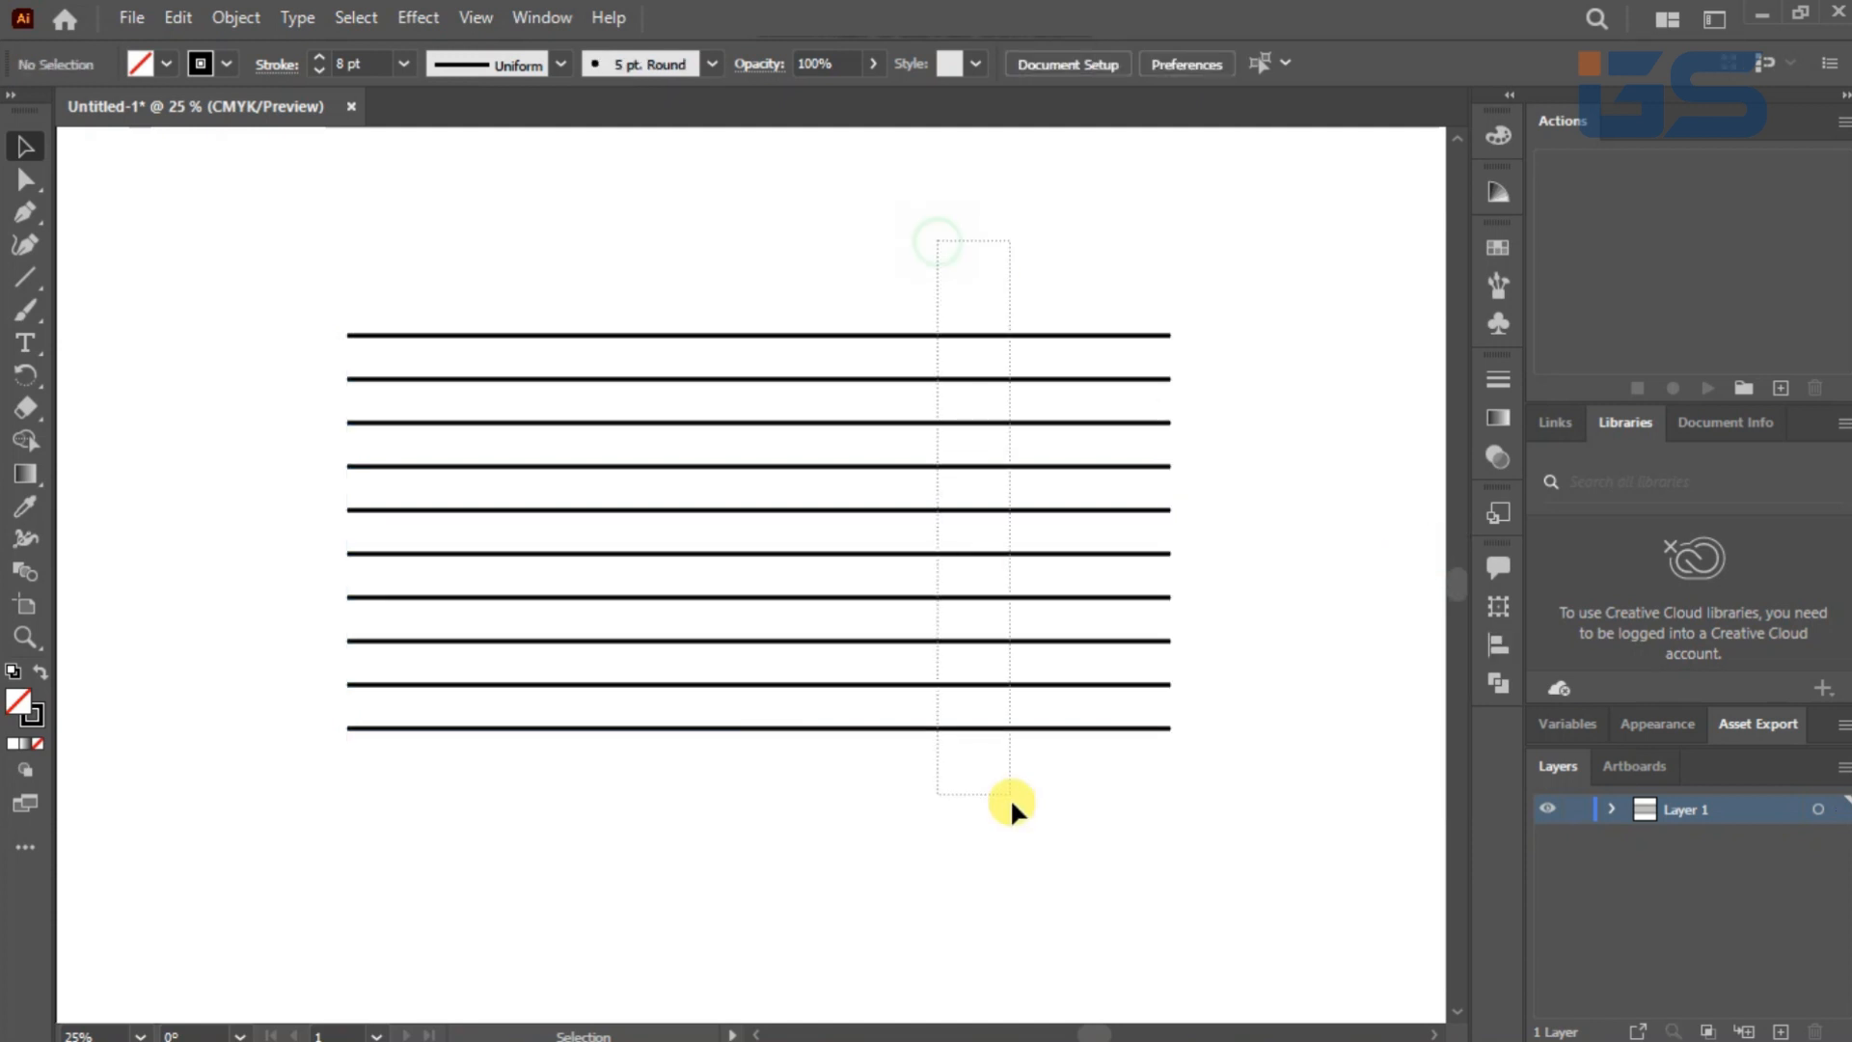
pyautogui.moveTo(1010, 797); pyautogui.dragTo(1010, 797)
pyautogui.rightClick(1013, 603)
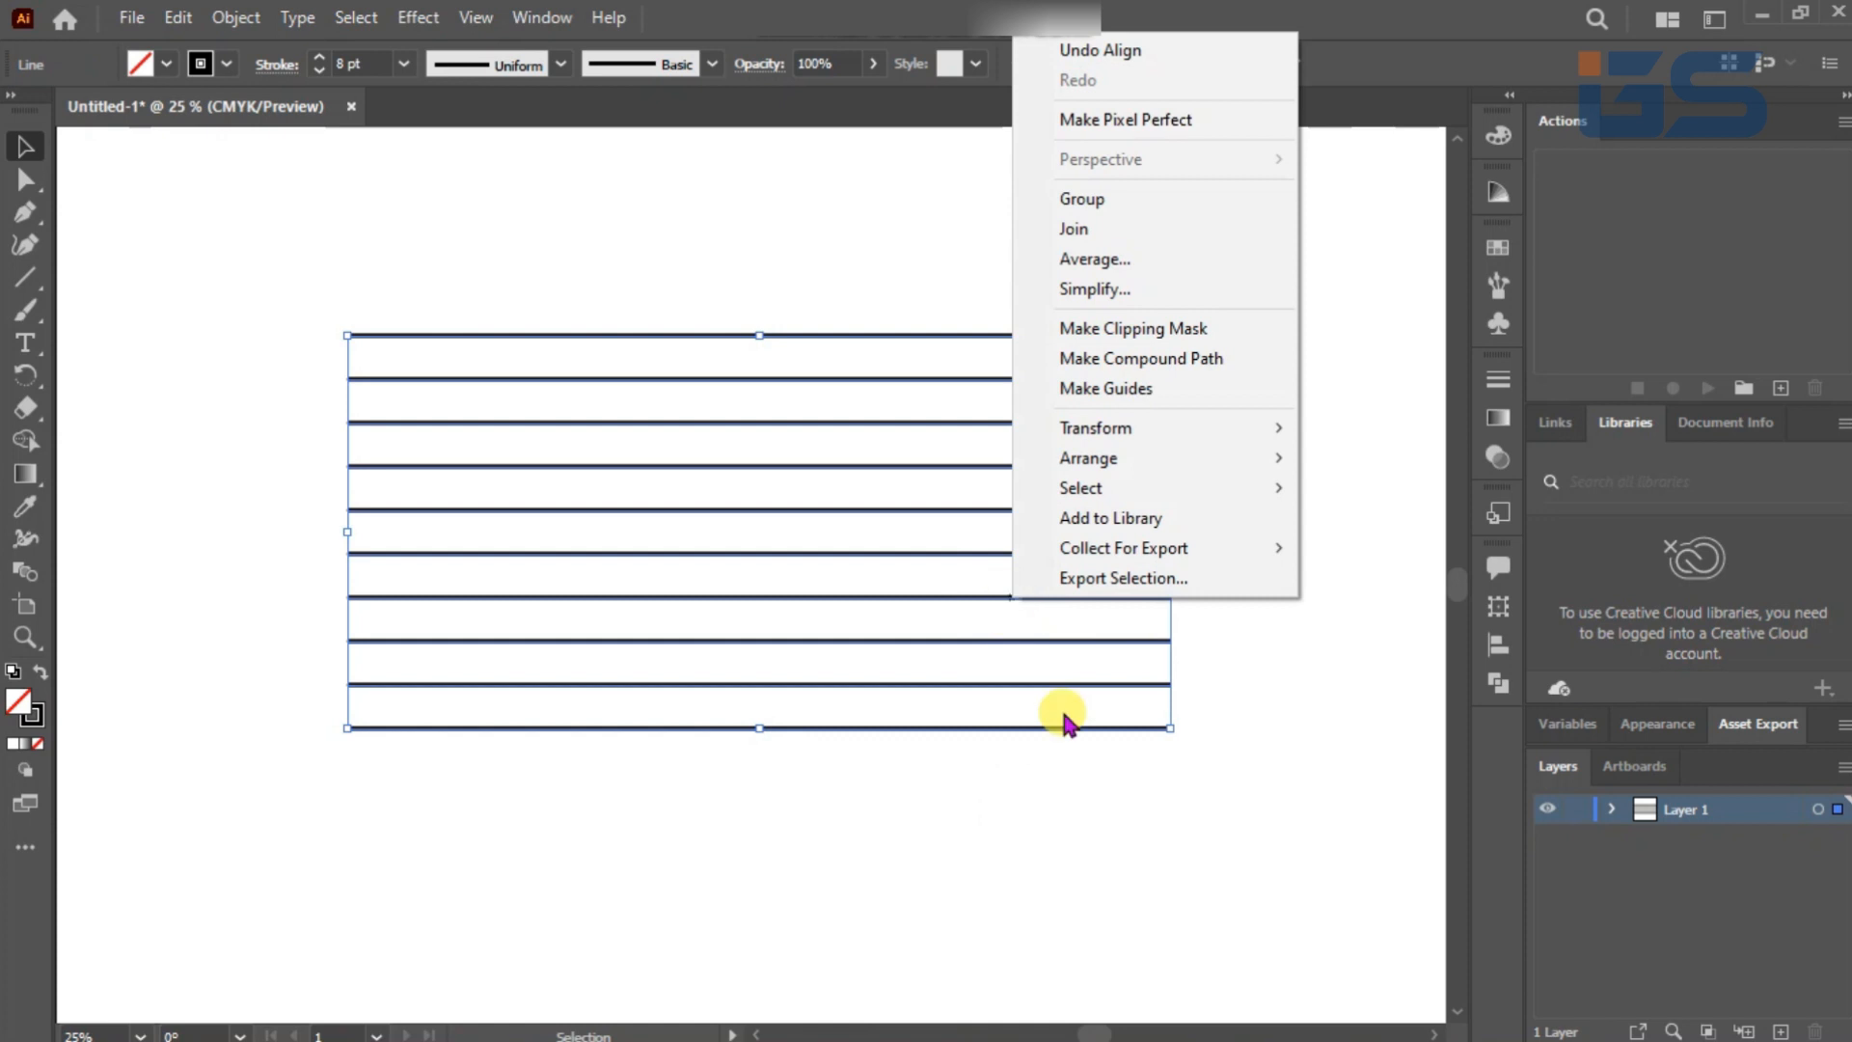
pyautogui.click(1186, 780)
# Step: Create a copy of all the horizontal lines rotated by 90° and tilt that copy slightly to about 89.1°
pyautogui.moveTo(827, 301); pyautogui.dragTo(855, 783)
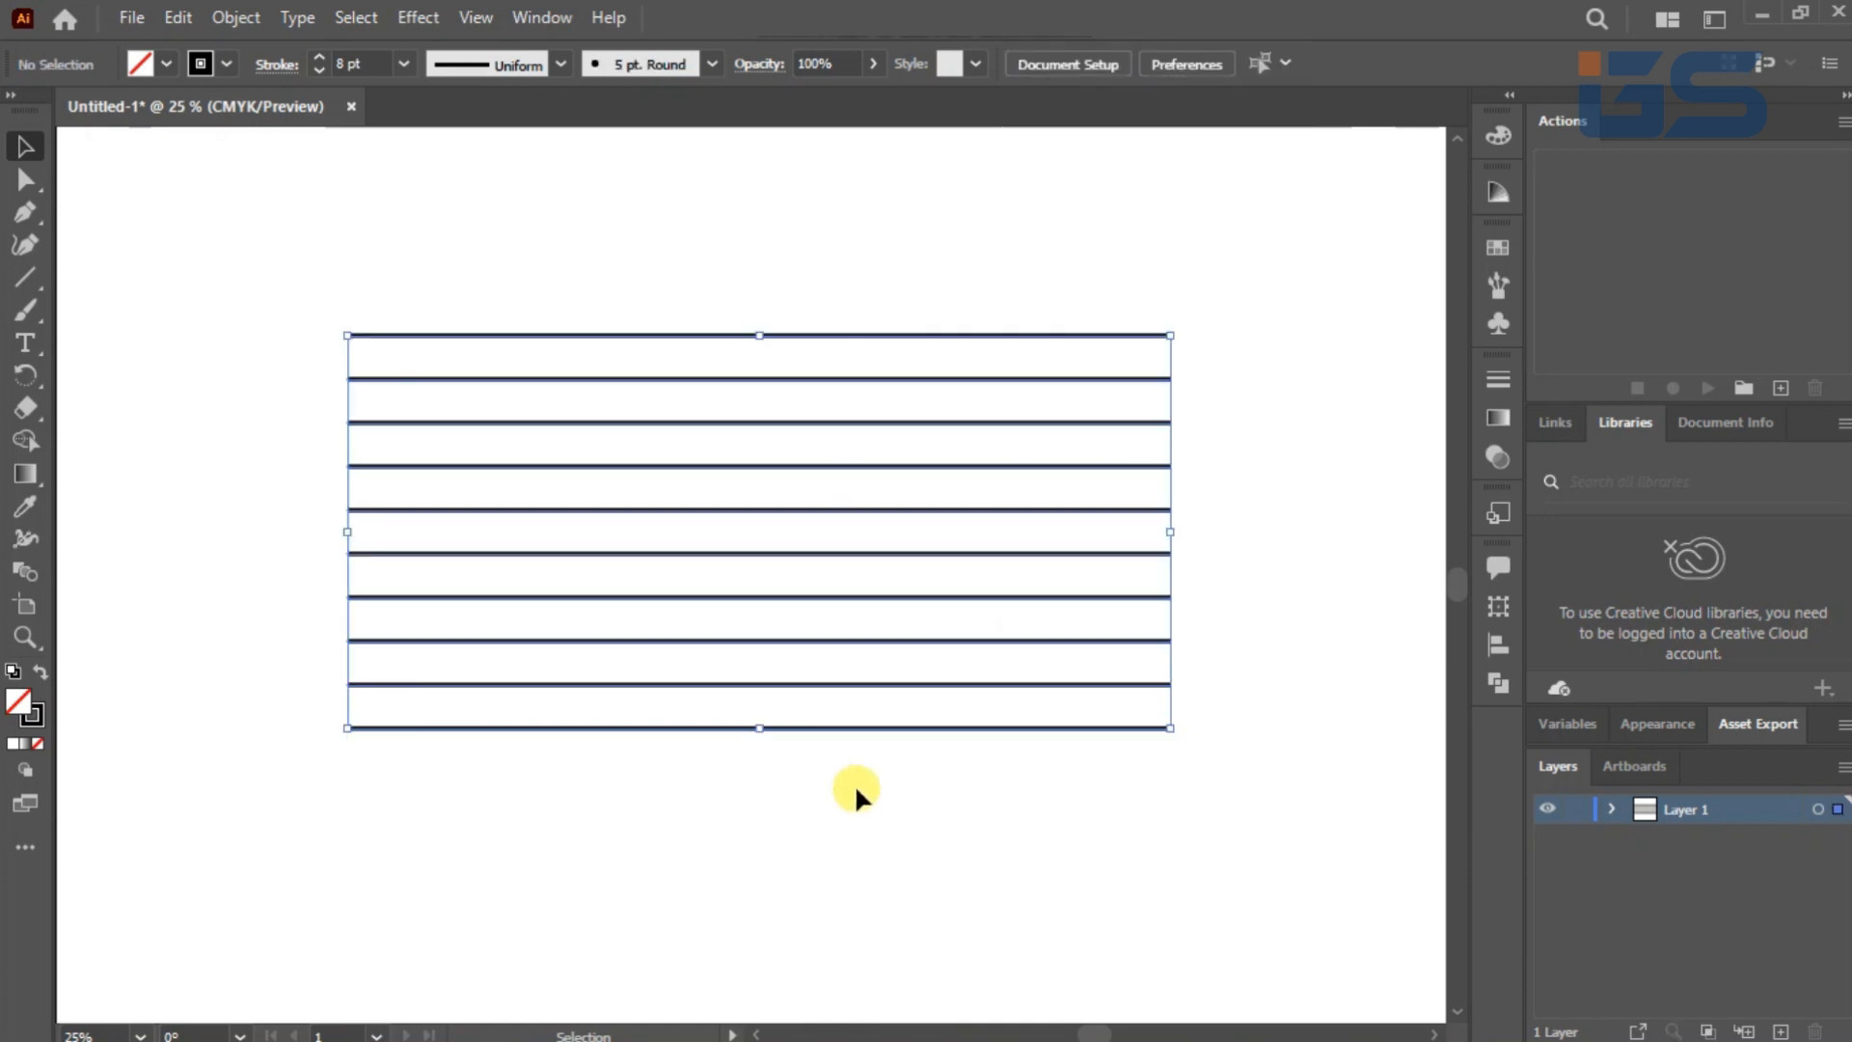
pyautogui.rightClick(700, 518)
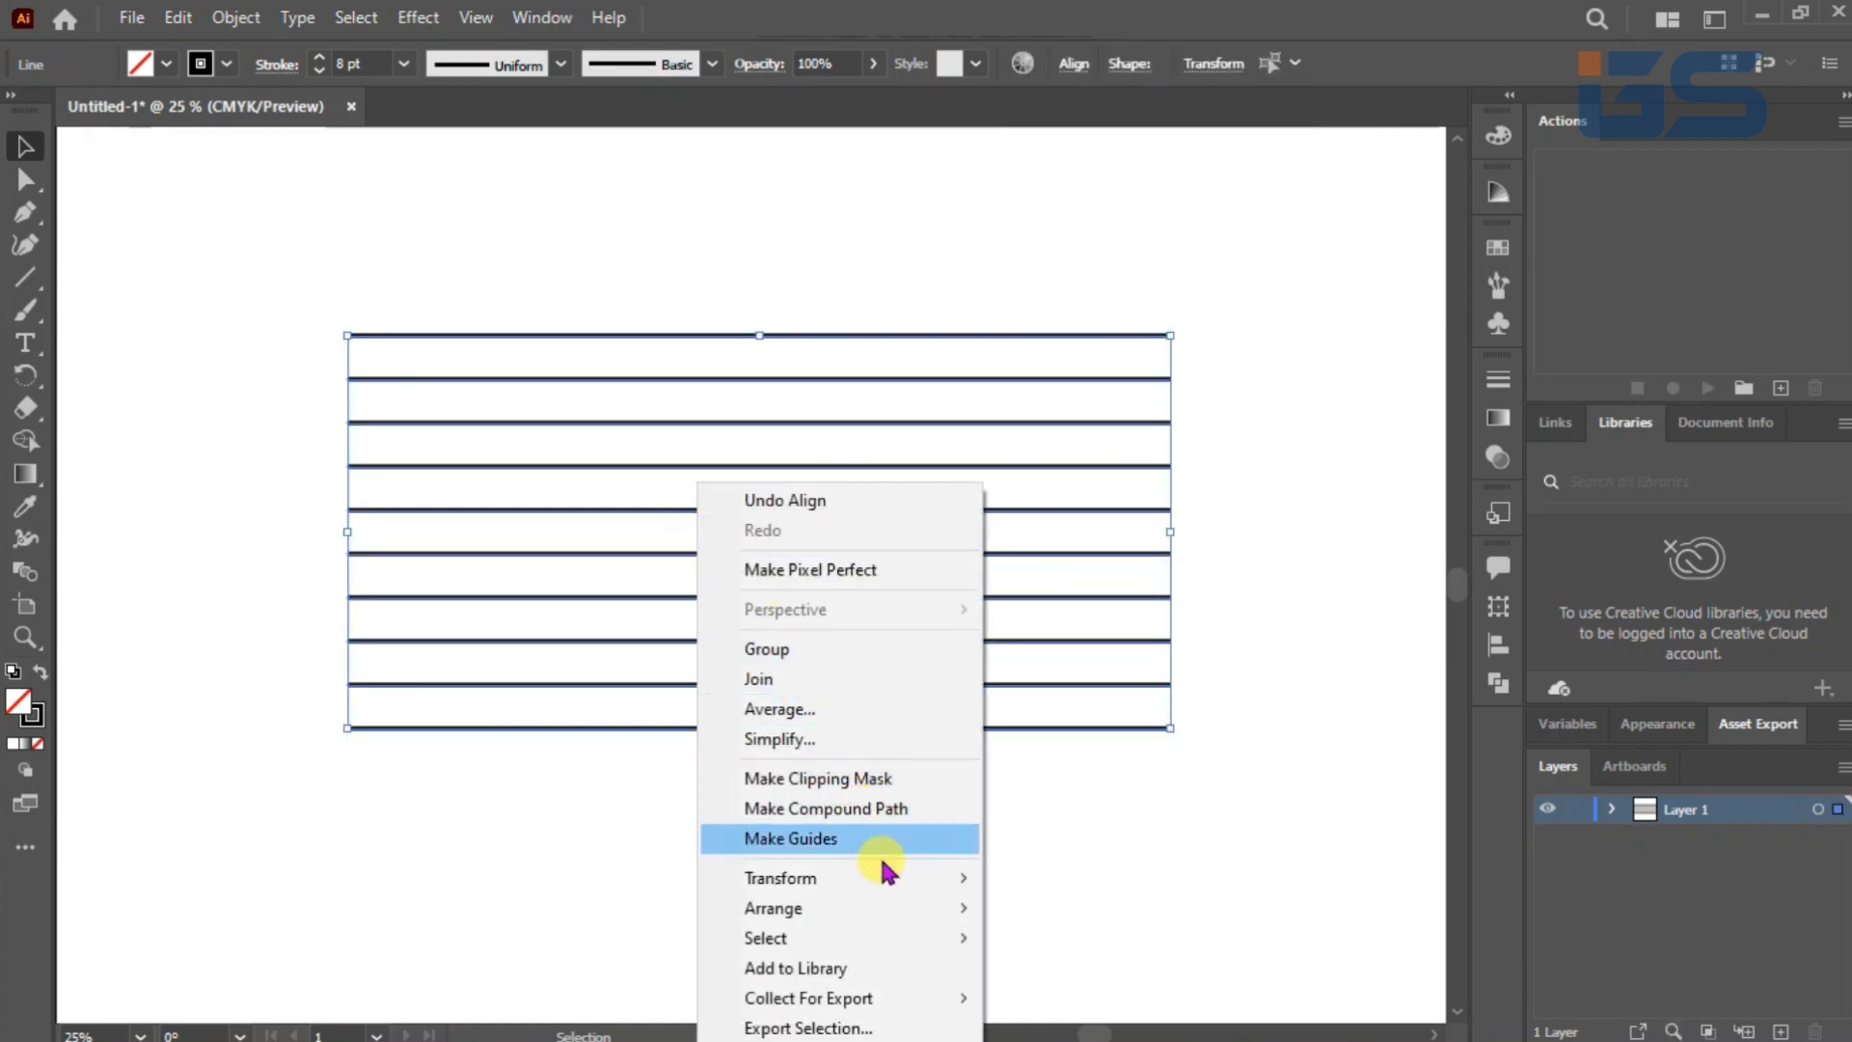
pyautogui.moveTo(911, 880)
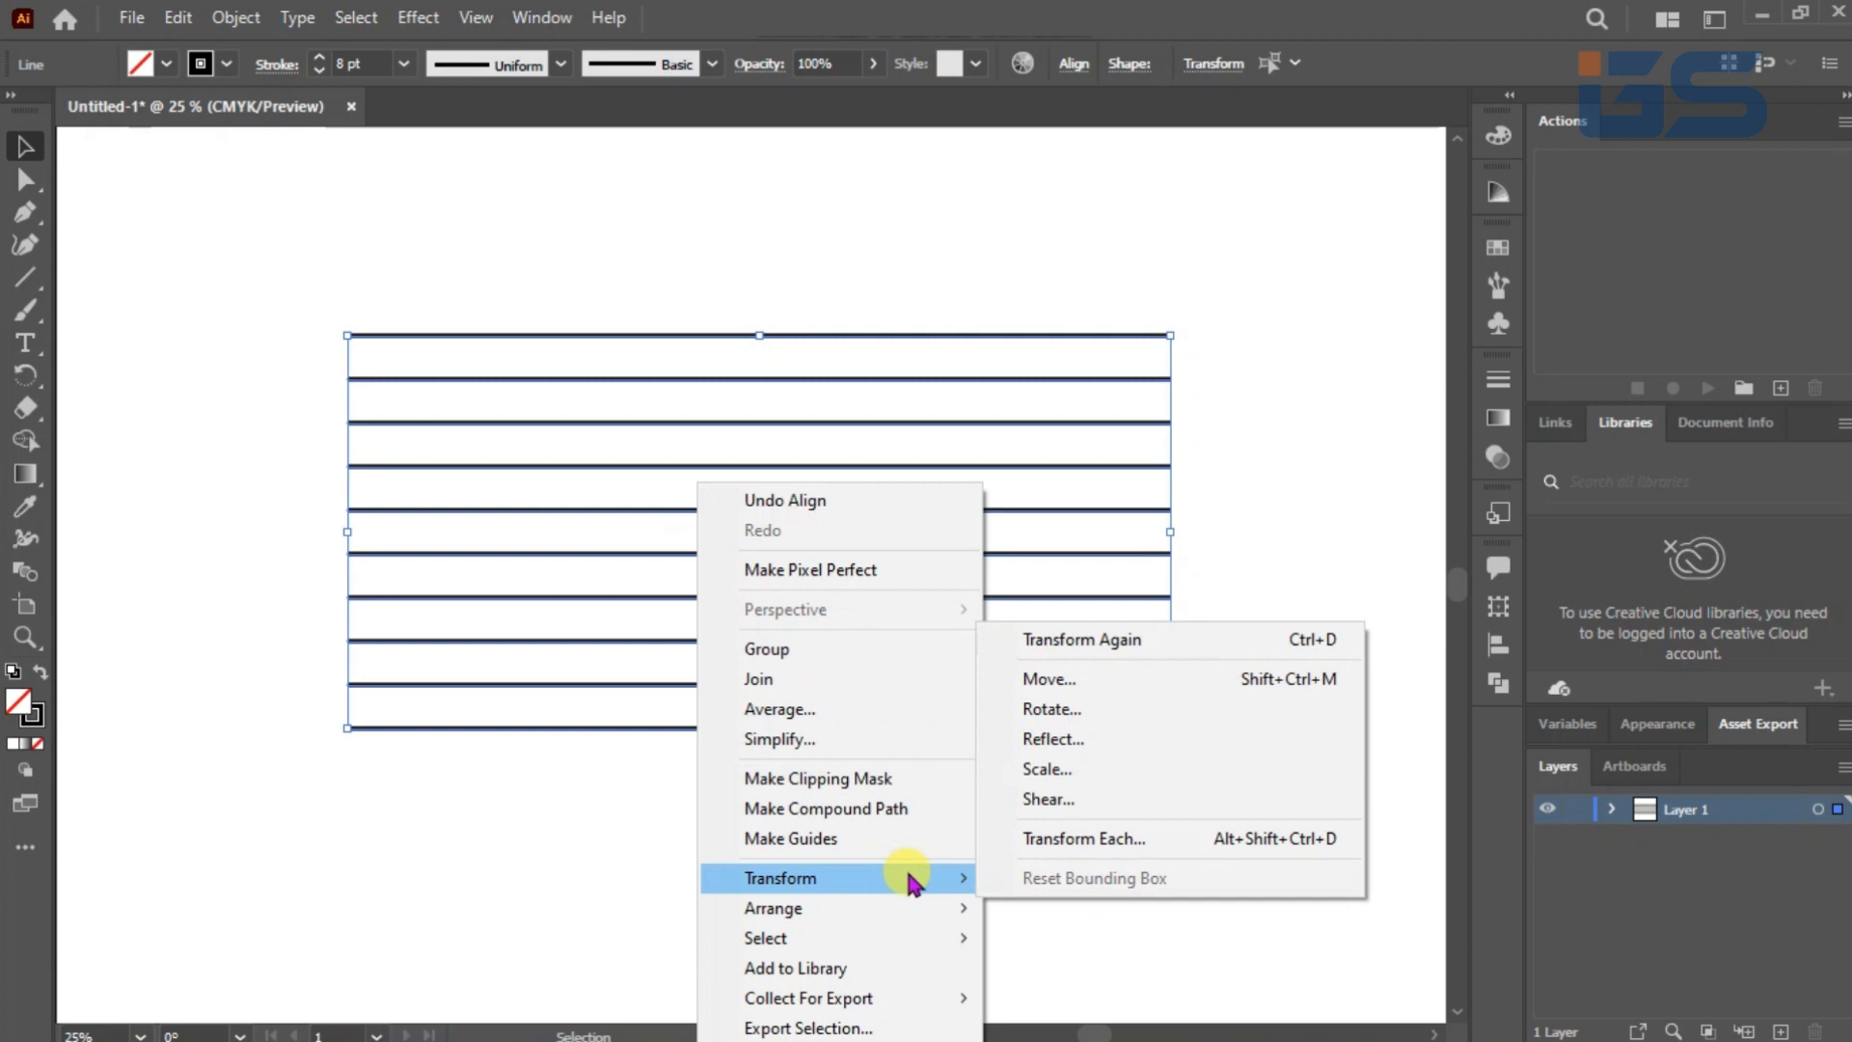
pyautogui.click(1053, 710)
pyautogui.click(858, 447)
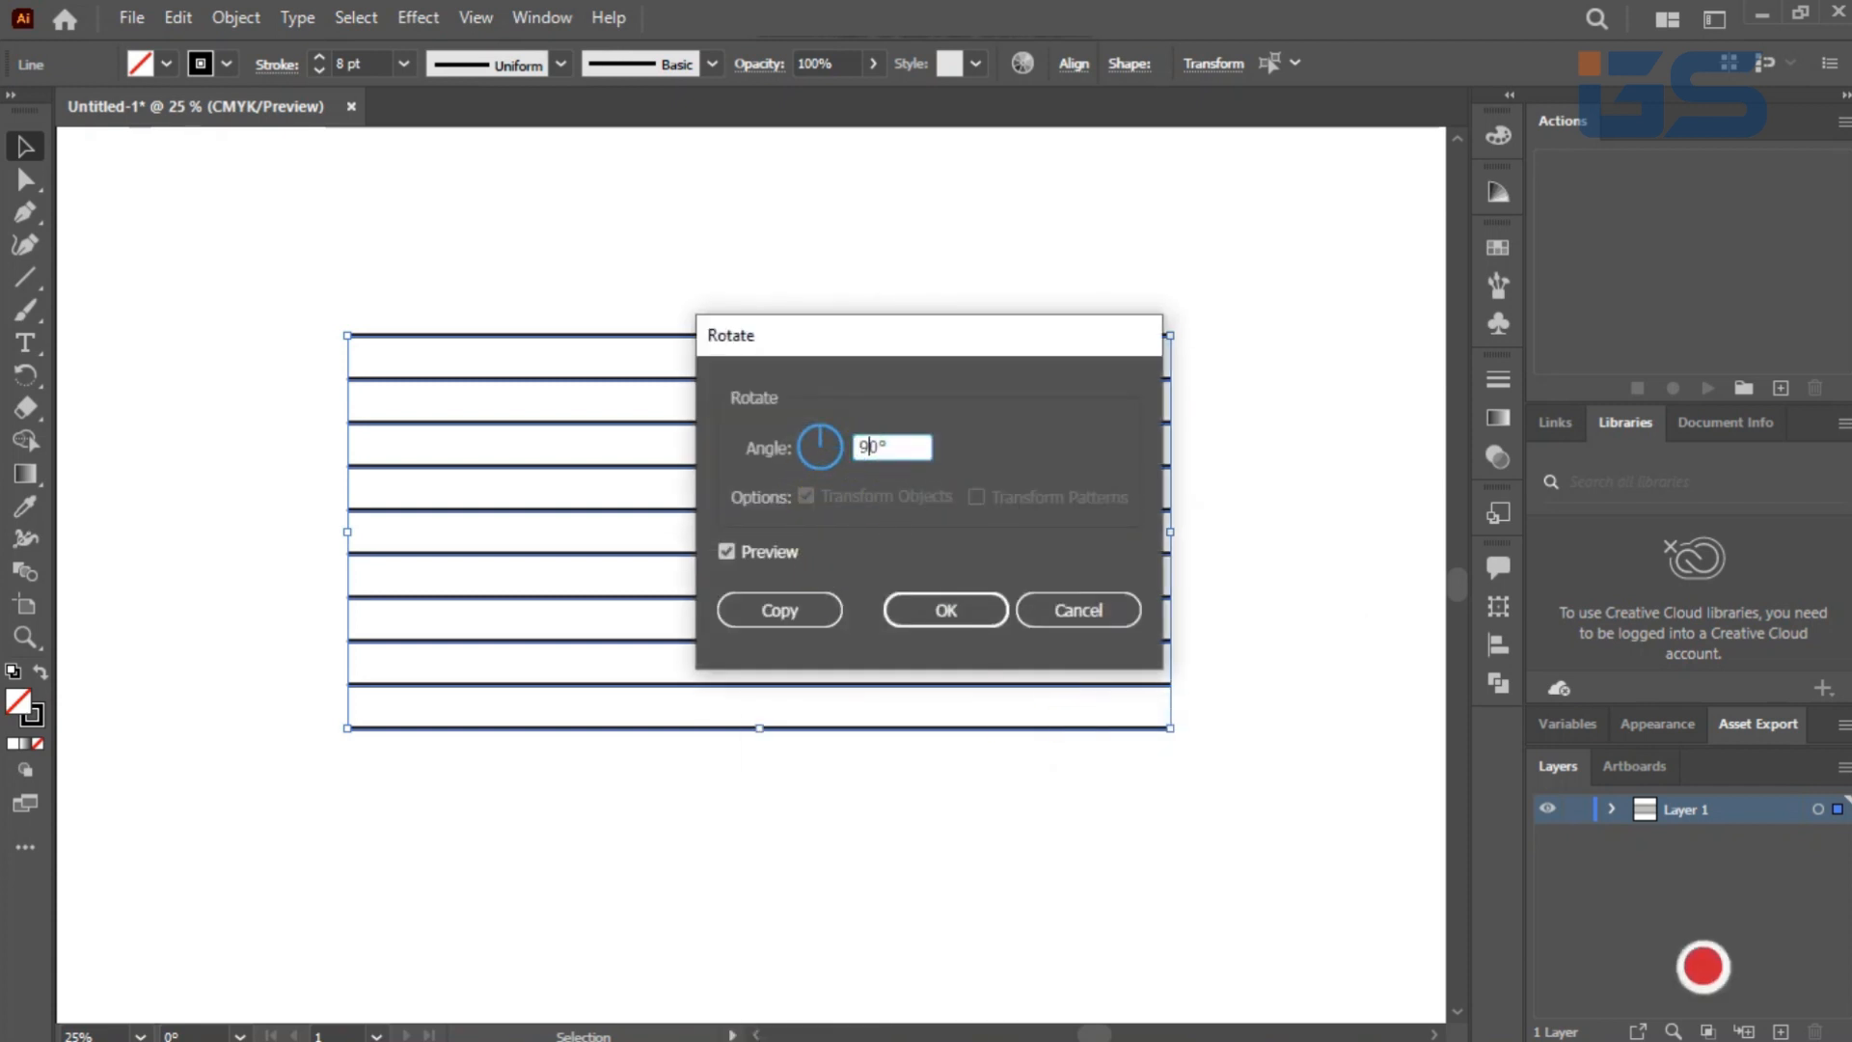
pyautogui.click(818, 612)
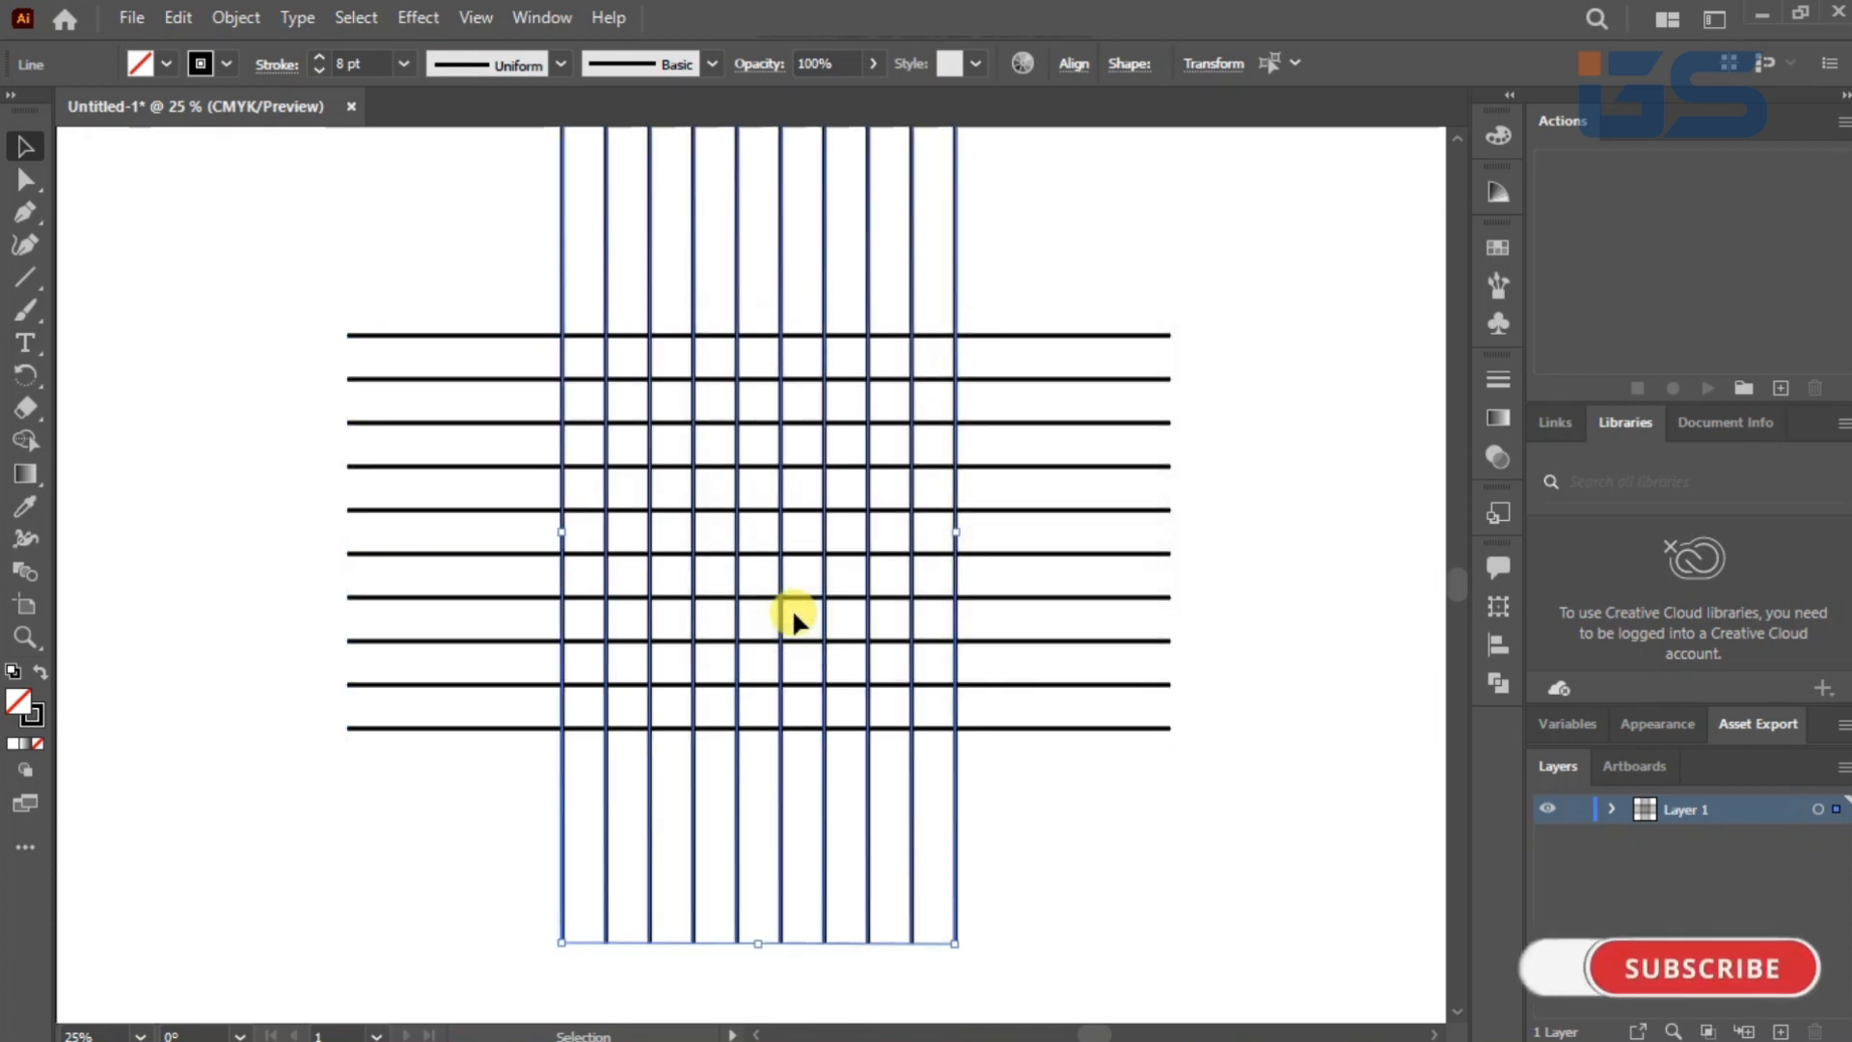
pyautogui.moveTo(969, 956); pyautogui.dragTo(946, 926)
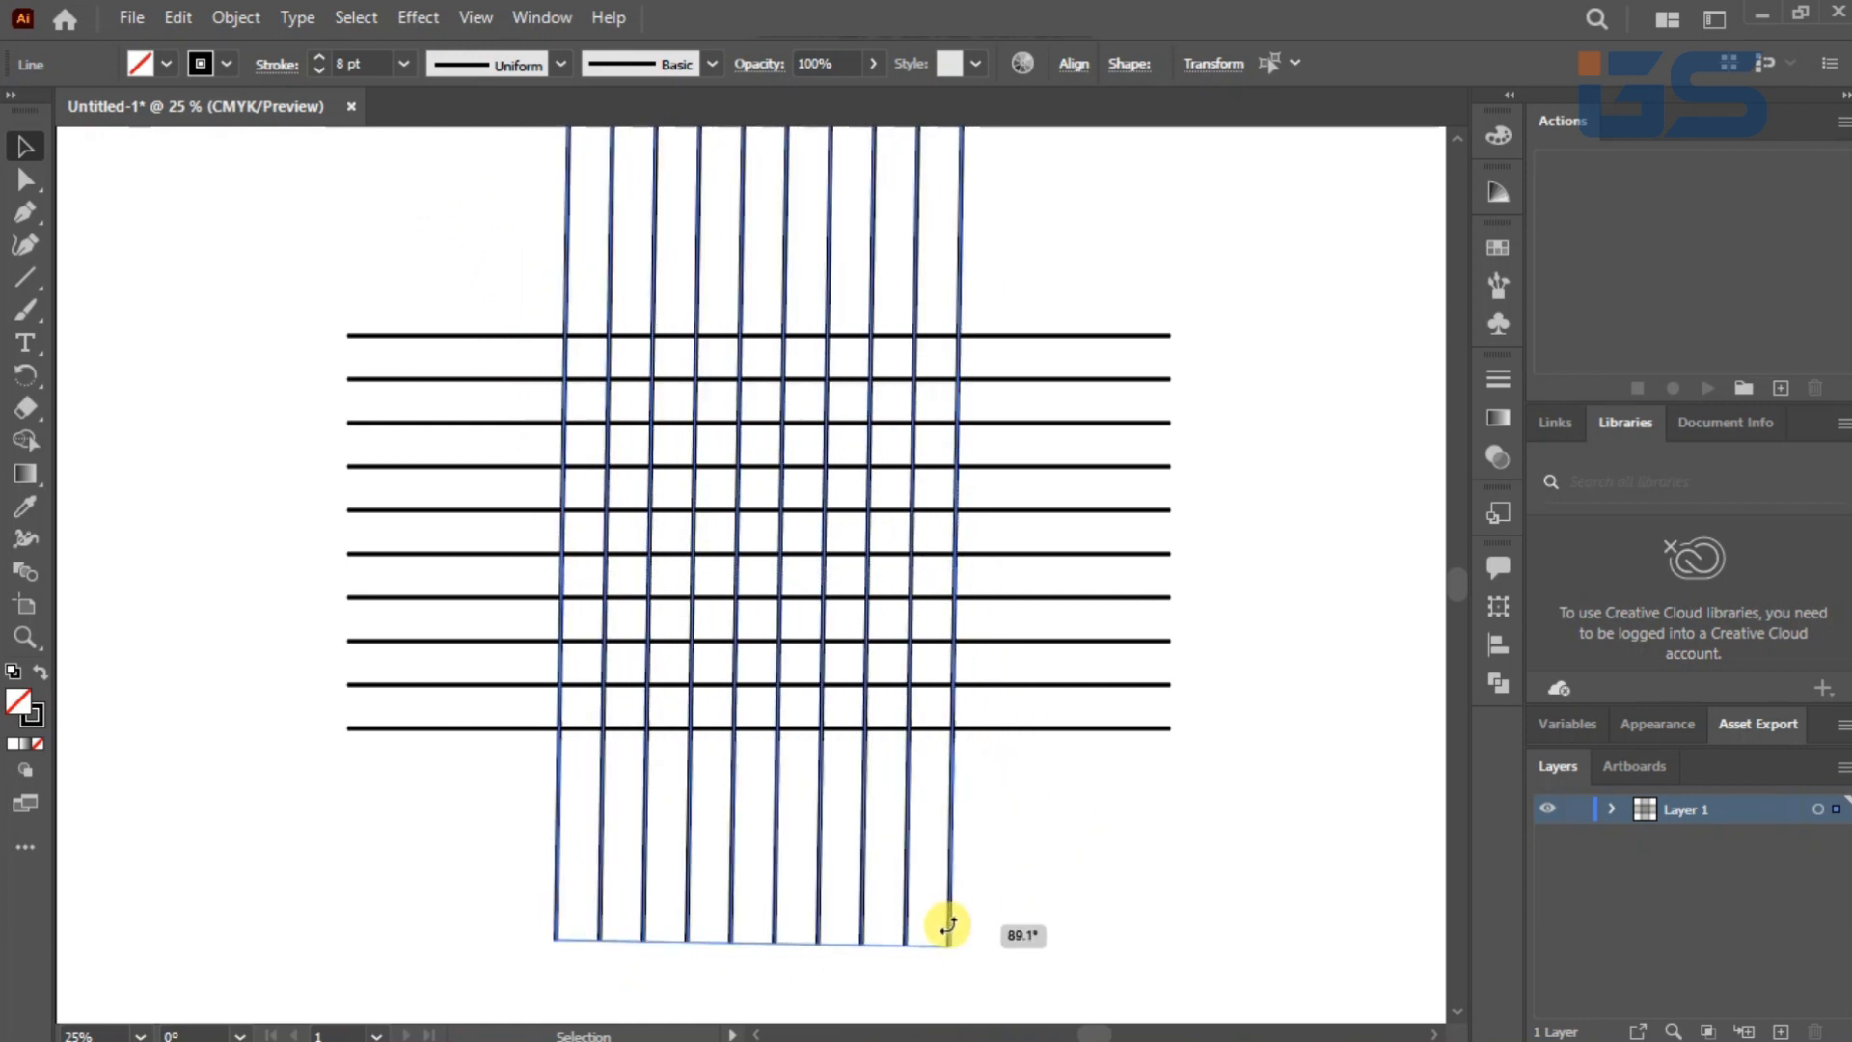
pyautogui.click(970, 870)
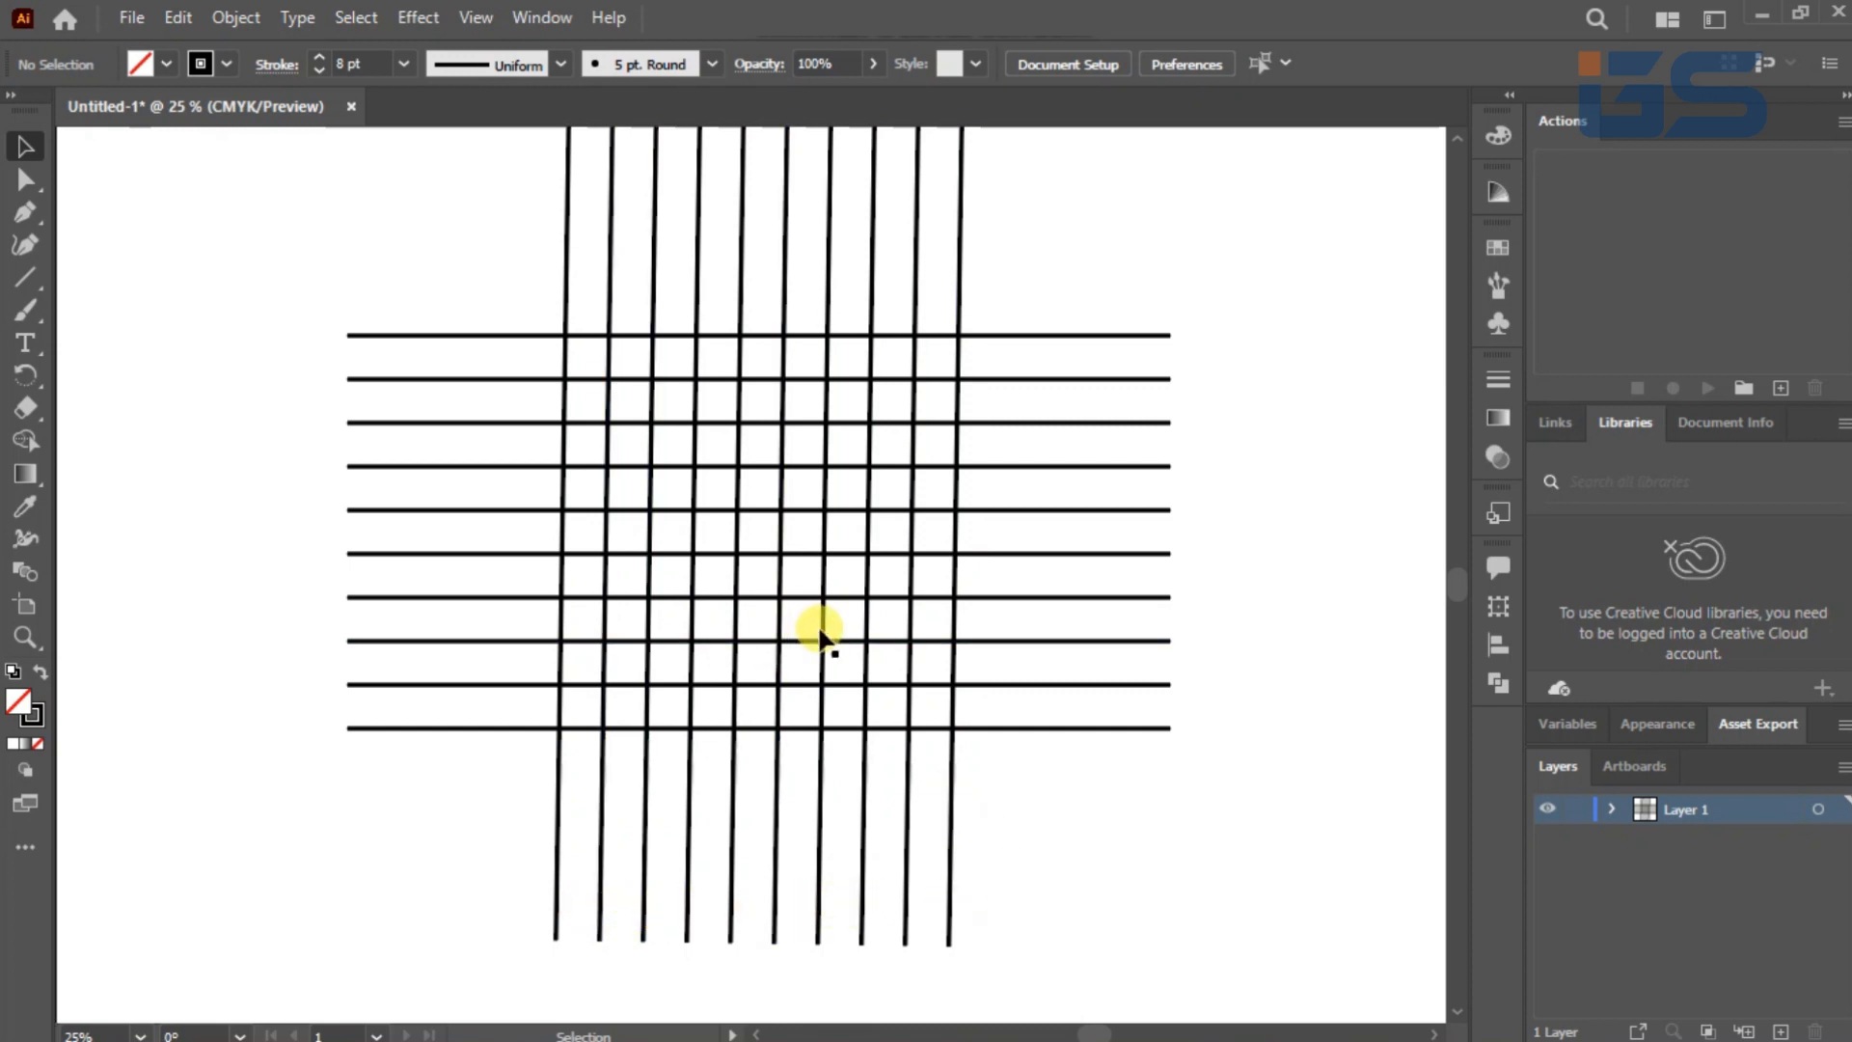
# Step: Select all the grid lines for the Shape Builder and set a red fill with no stroke
pyautogui.scroll(1, 868, 666)
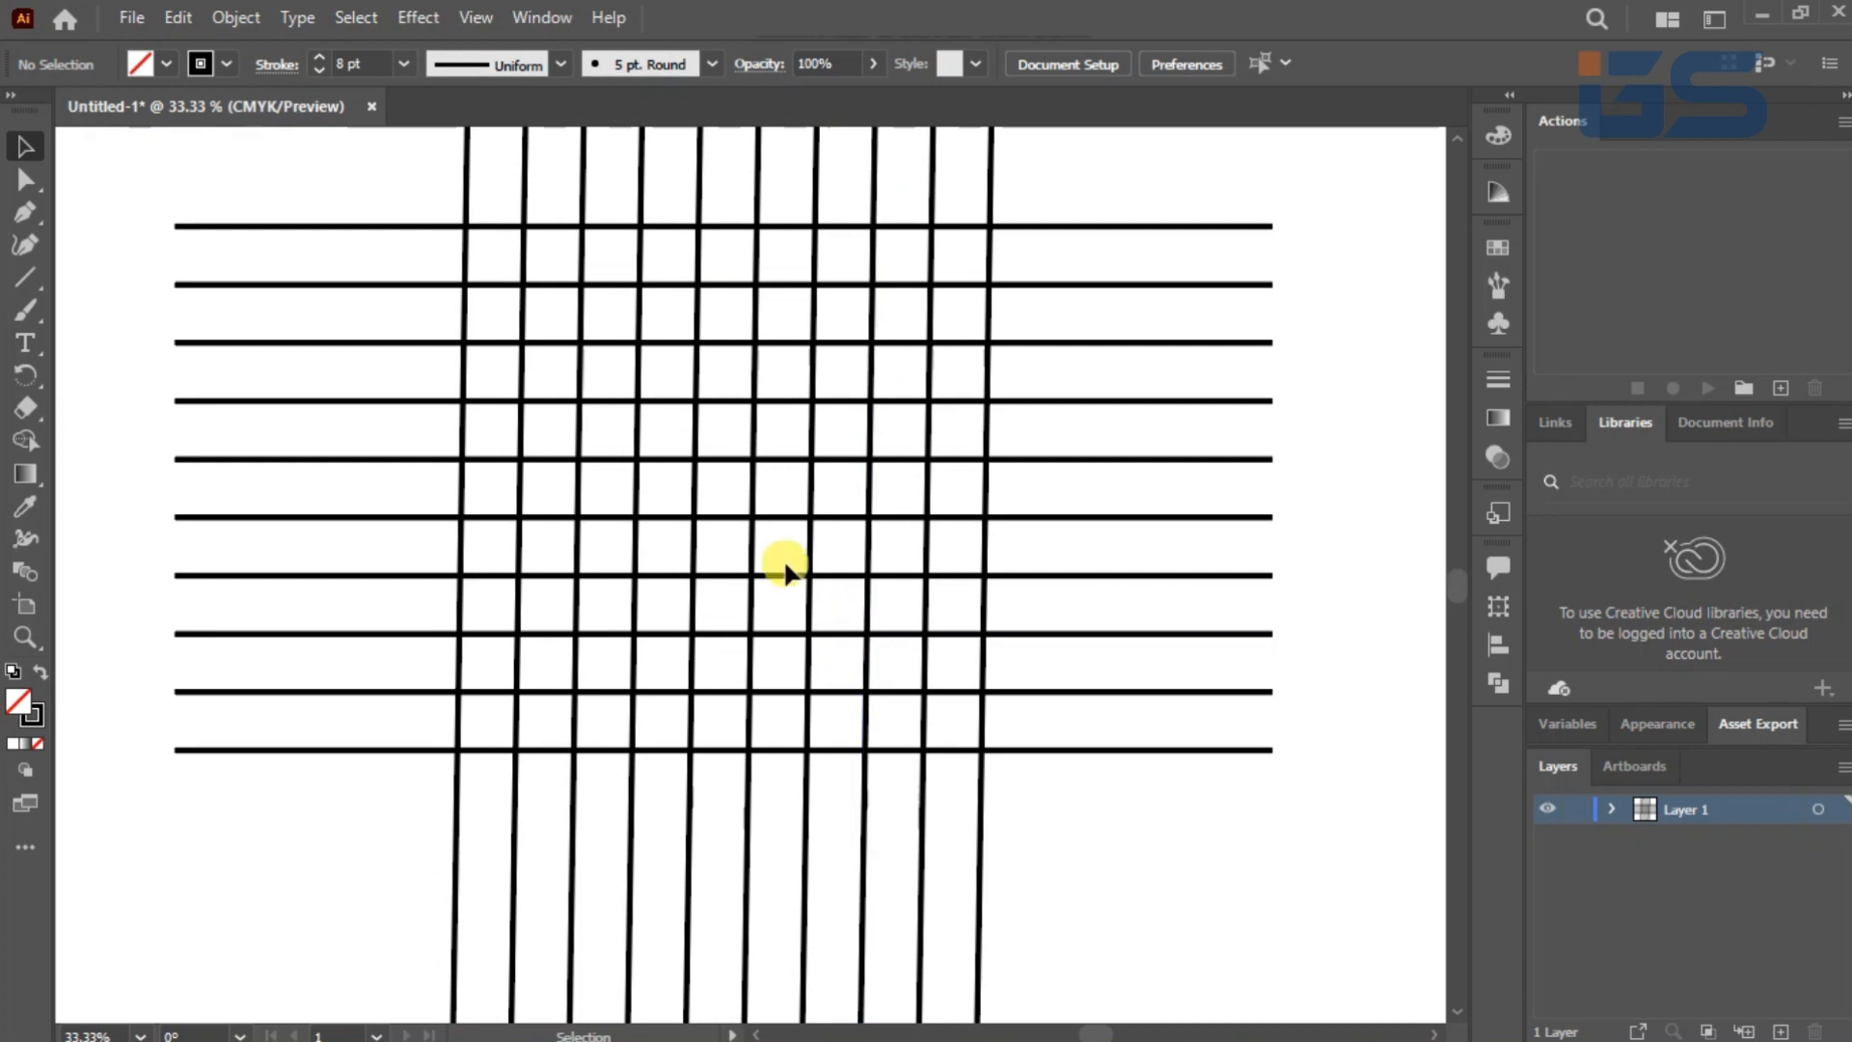
pyautogui.moveTo(766, 558); pyautogui.dragTo(773, 577)
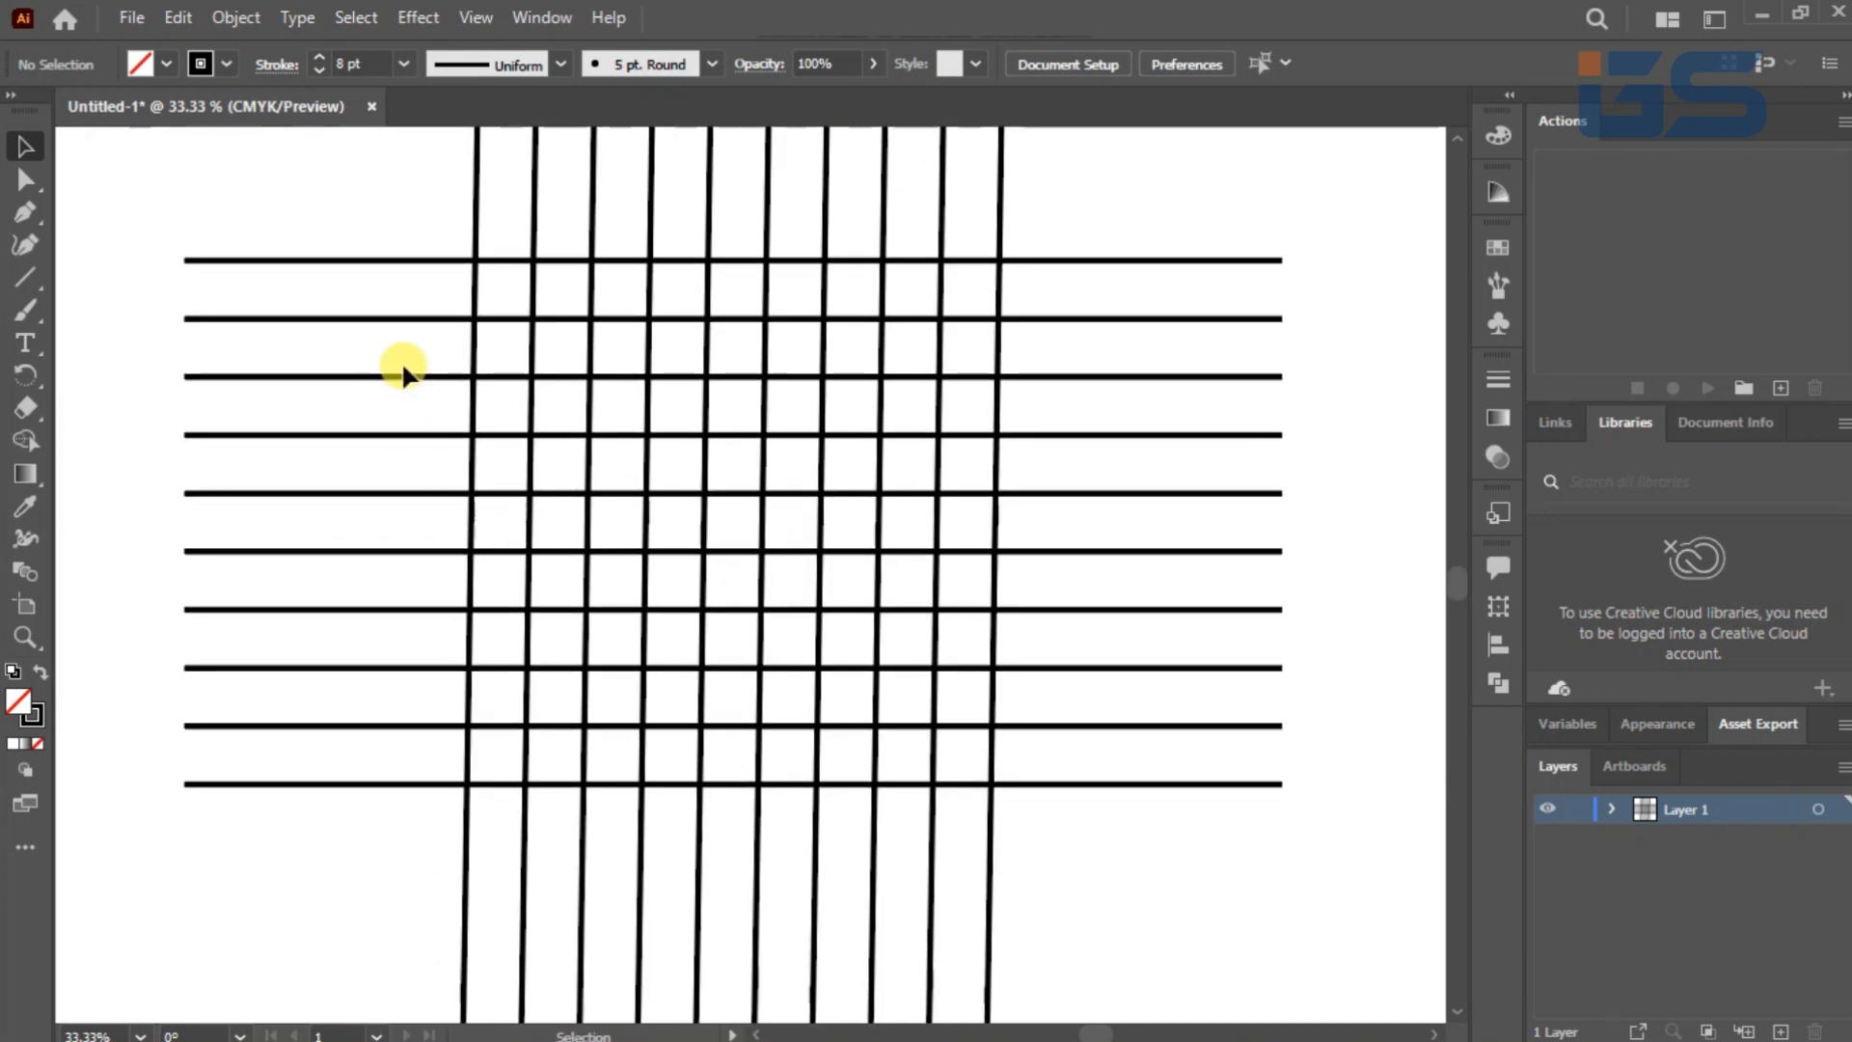
pyautogui.moveTo(402, 216); pyautogui.dragTo(1040, 816)
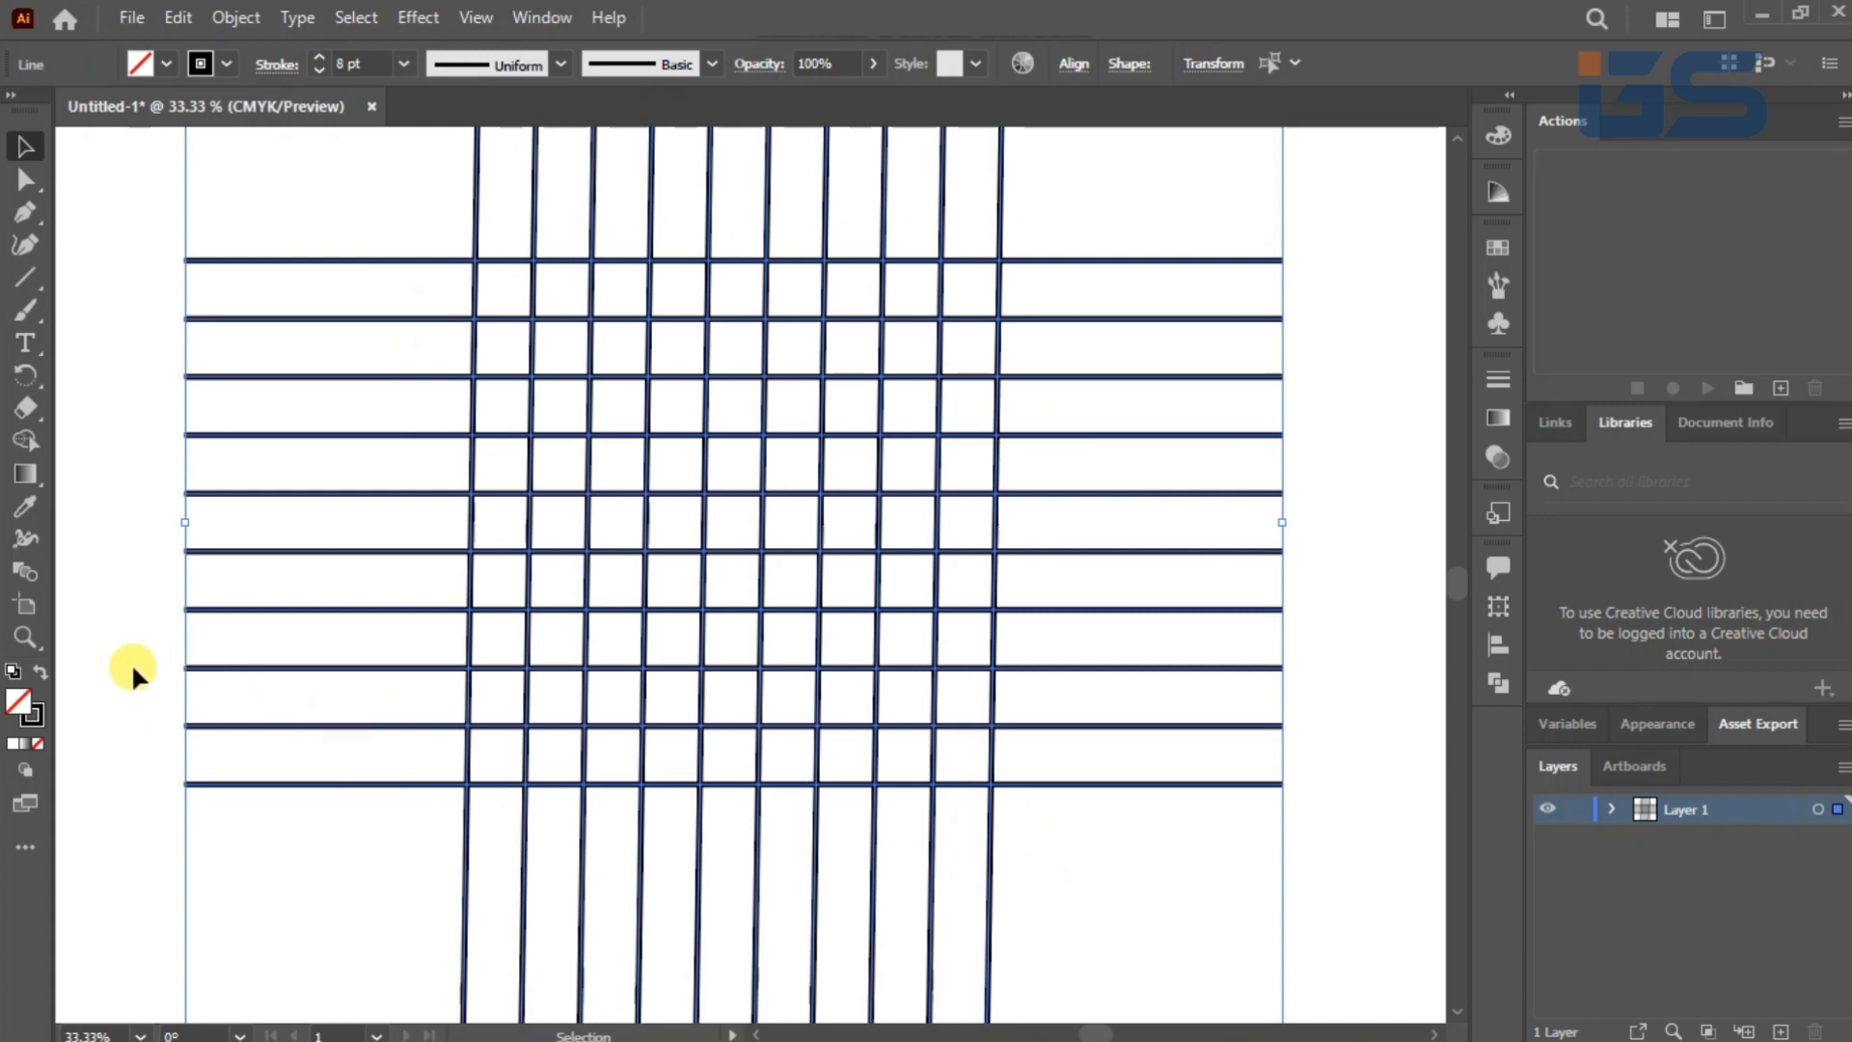
pyautogui.click(26, 441)
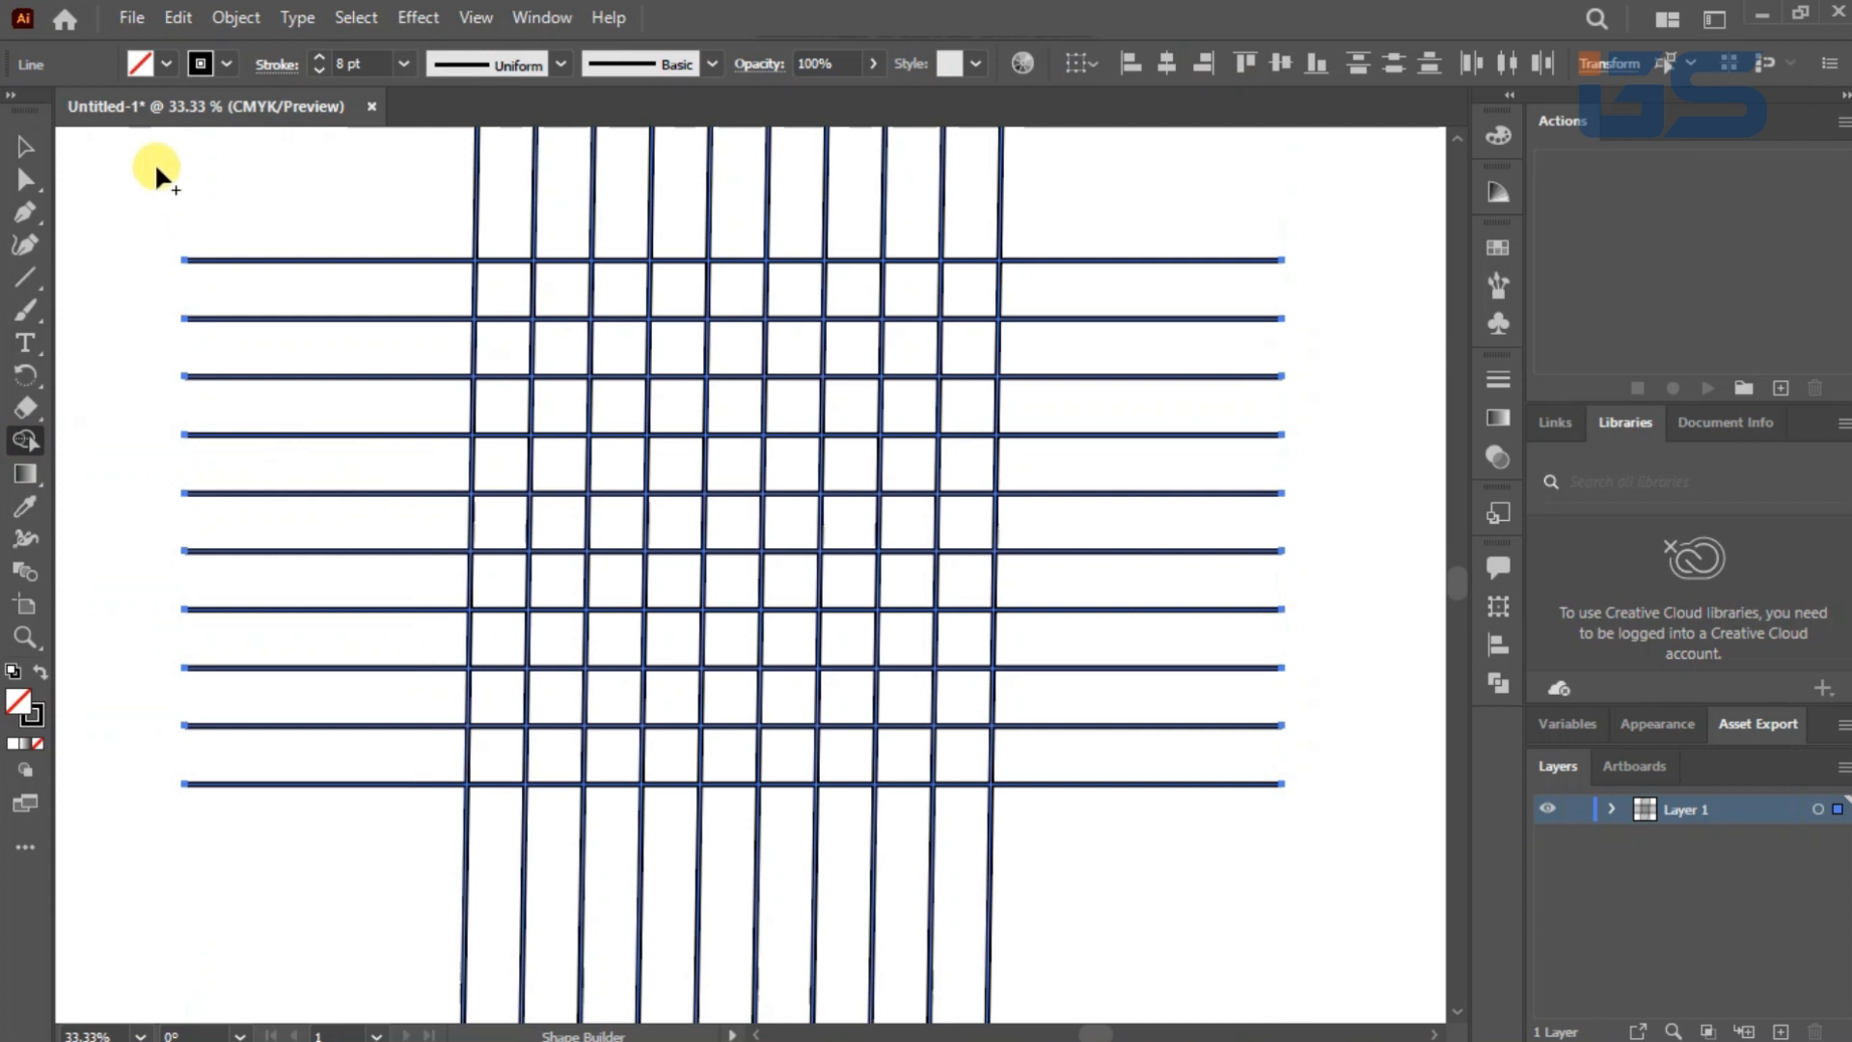
pyautogui.click(162, 68)
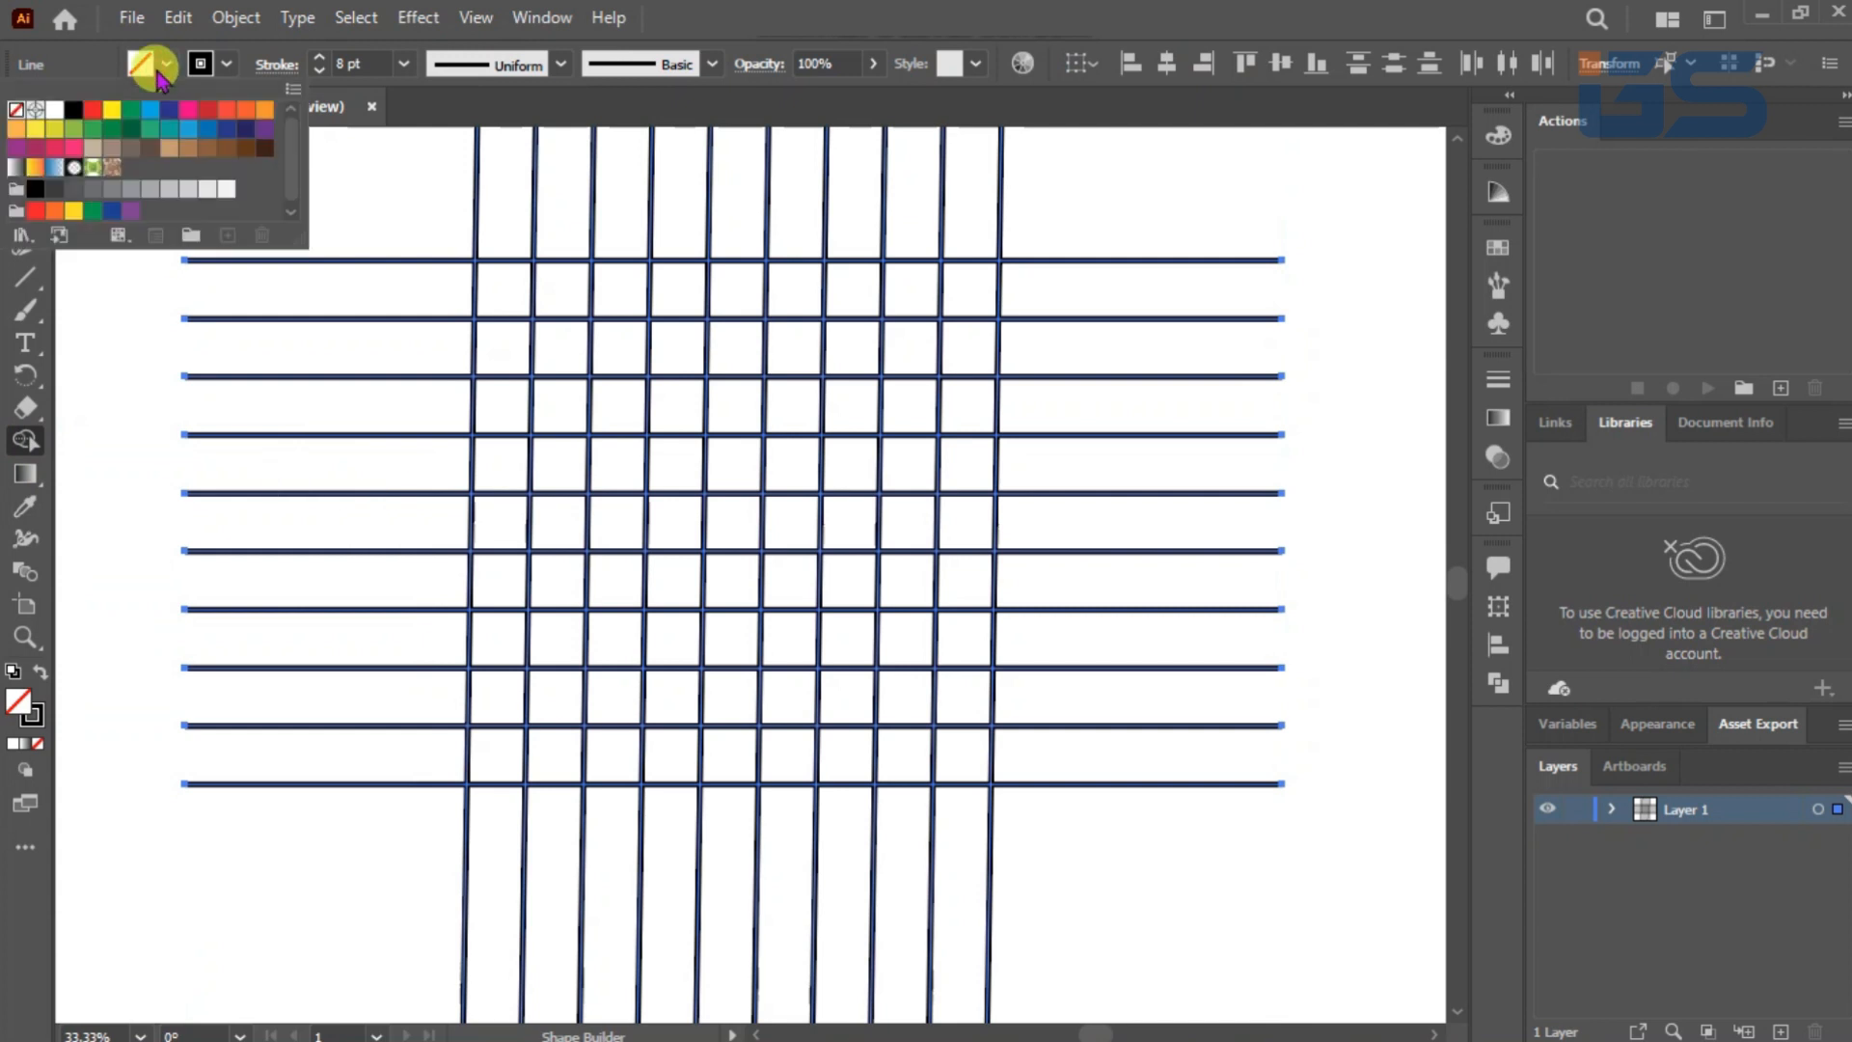
pyautogui.click(92, 111)
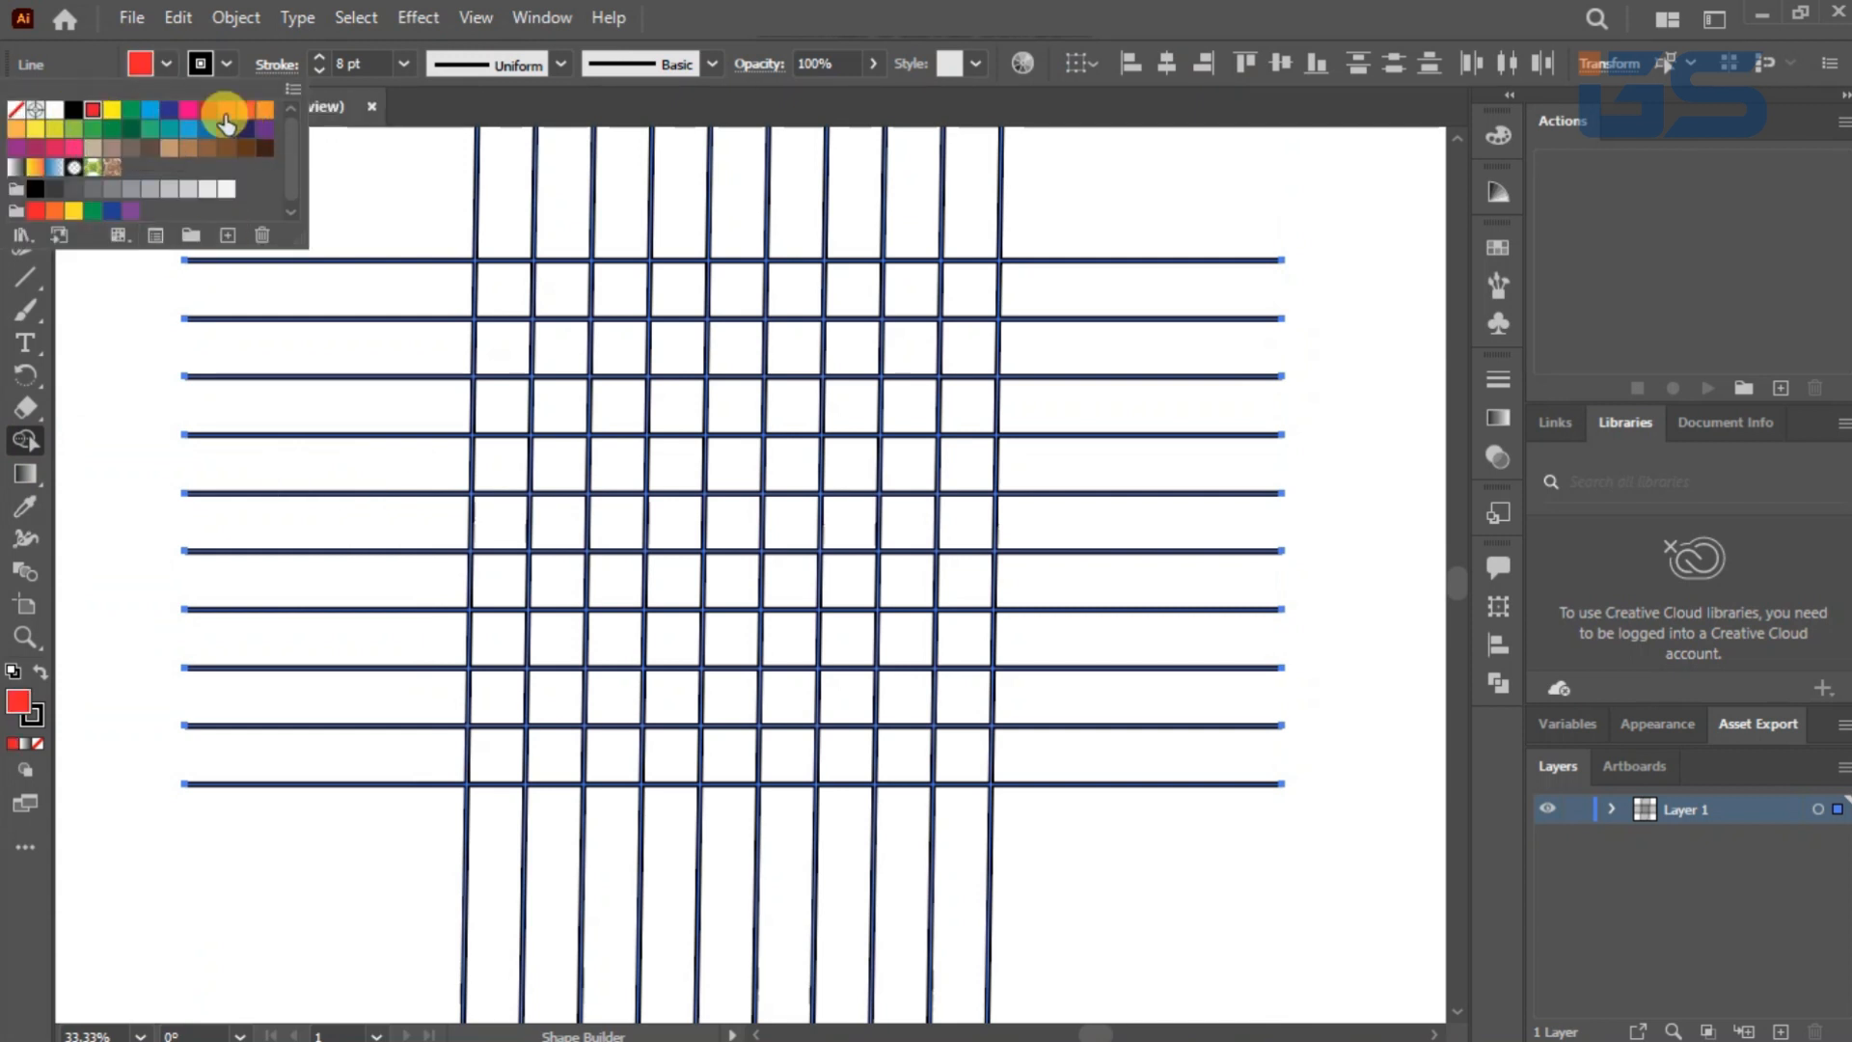
pyautogui.click(227, 66)
pyautogui.click(226, 66)
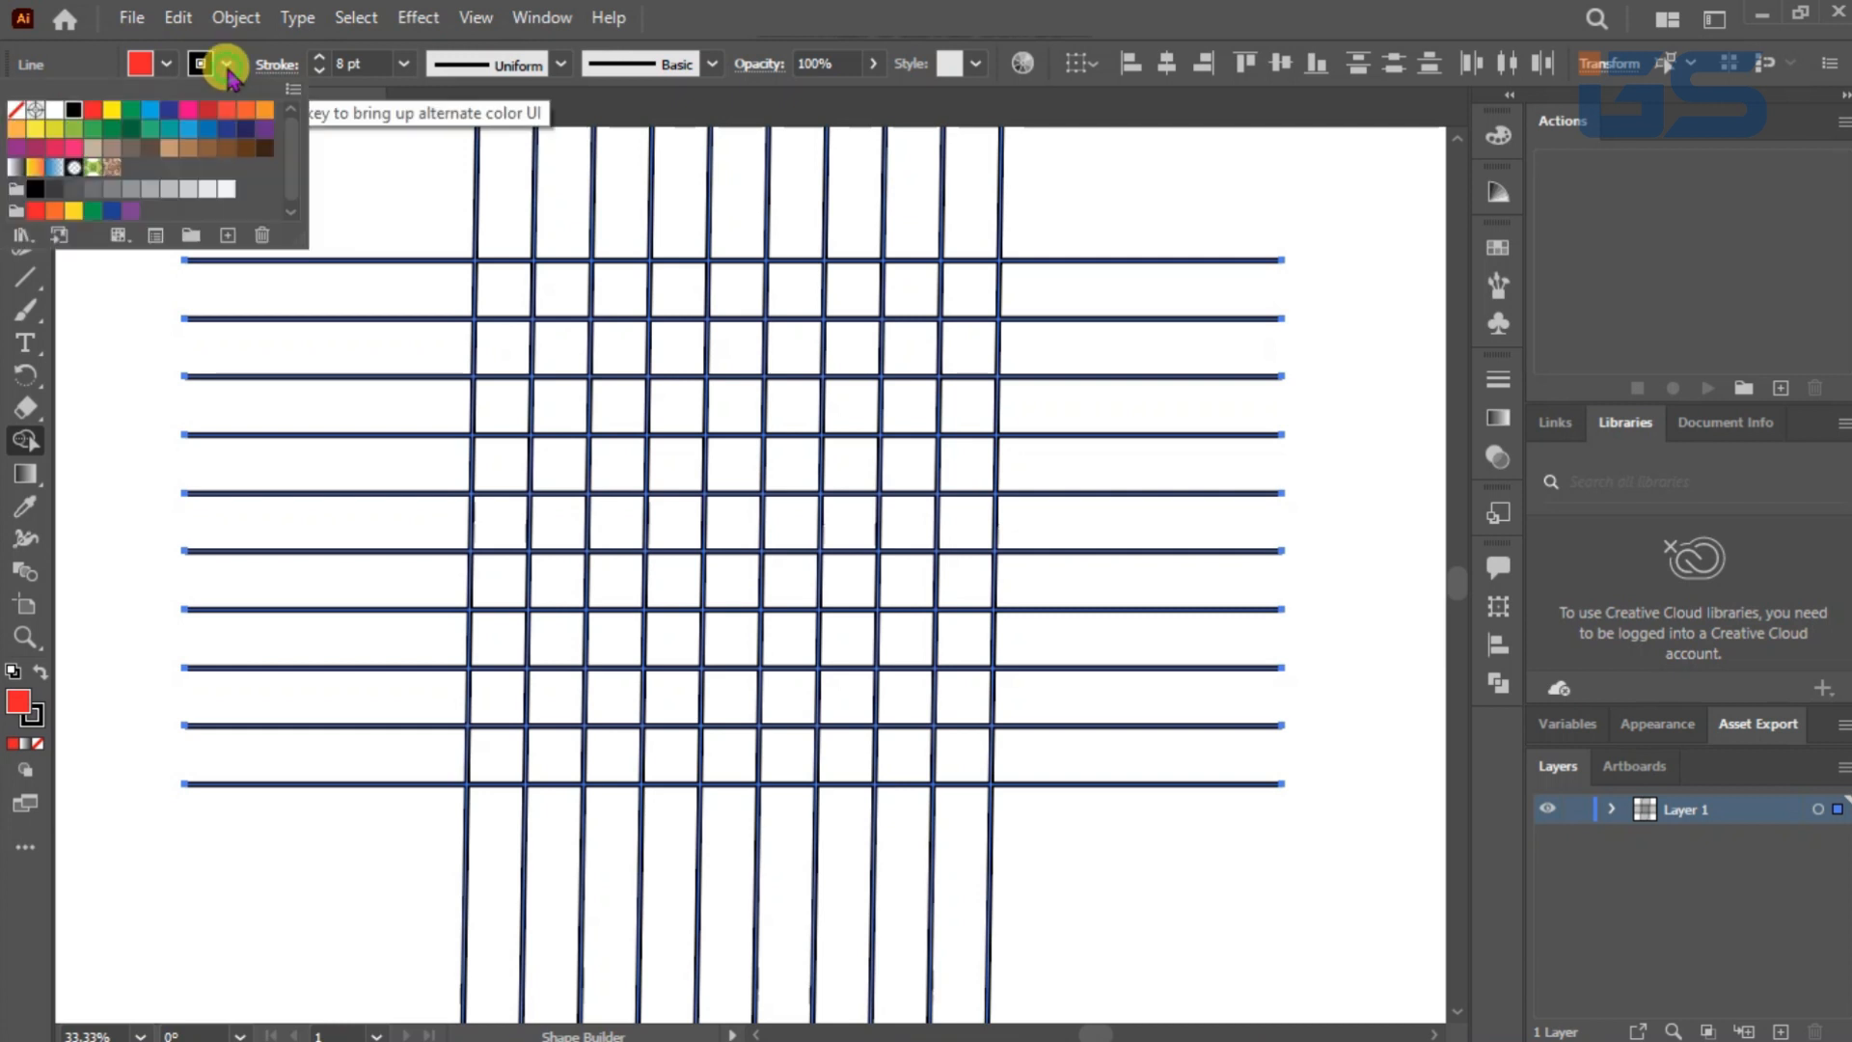
pyautogui.click(21, 120)
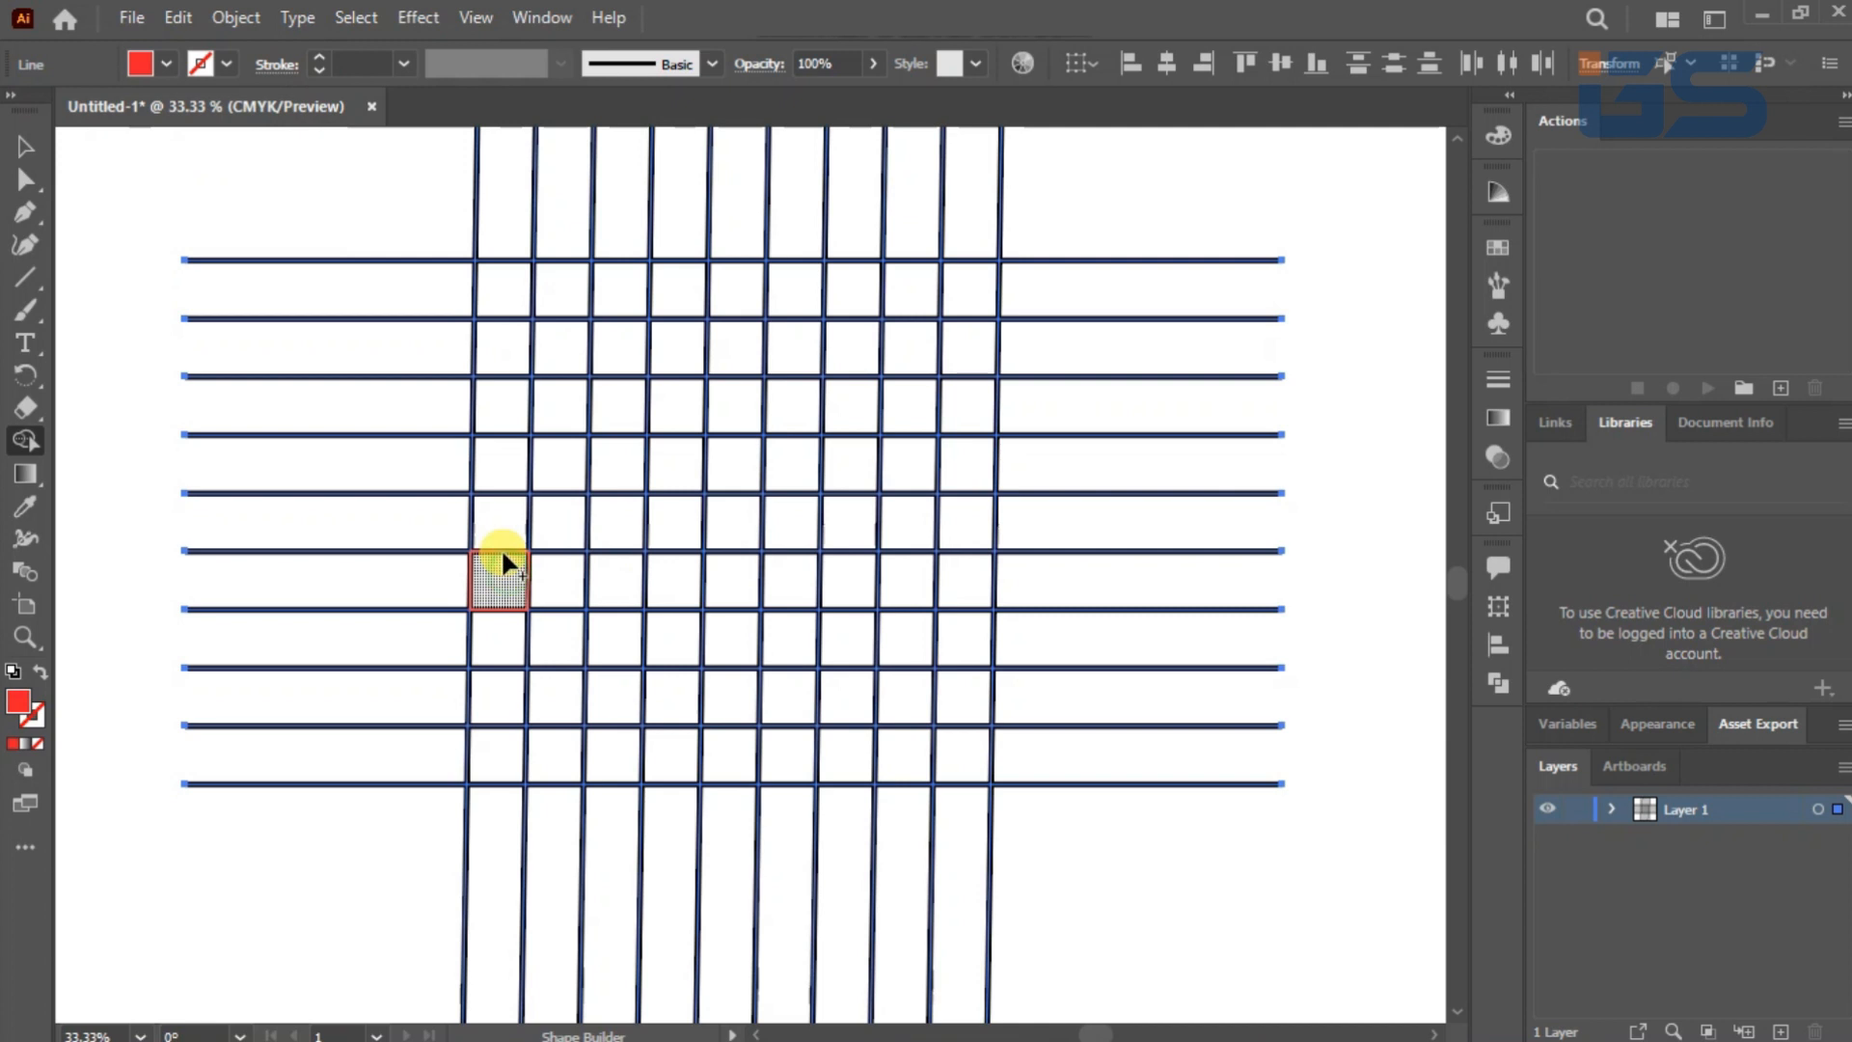
# Step: Merge grid cells with the Shape Builder into one red stepped band running up, across, down, stepping right and back along the lower edge
pyautogui.moveTo(495, 578); pyautogui.dragTo(495, 427)
pyautogui.moveTo(494, 363); pyautogui.dragTo(667, 349)
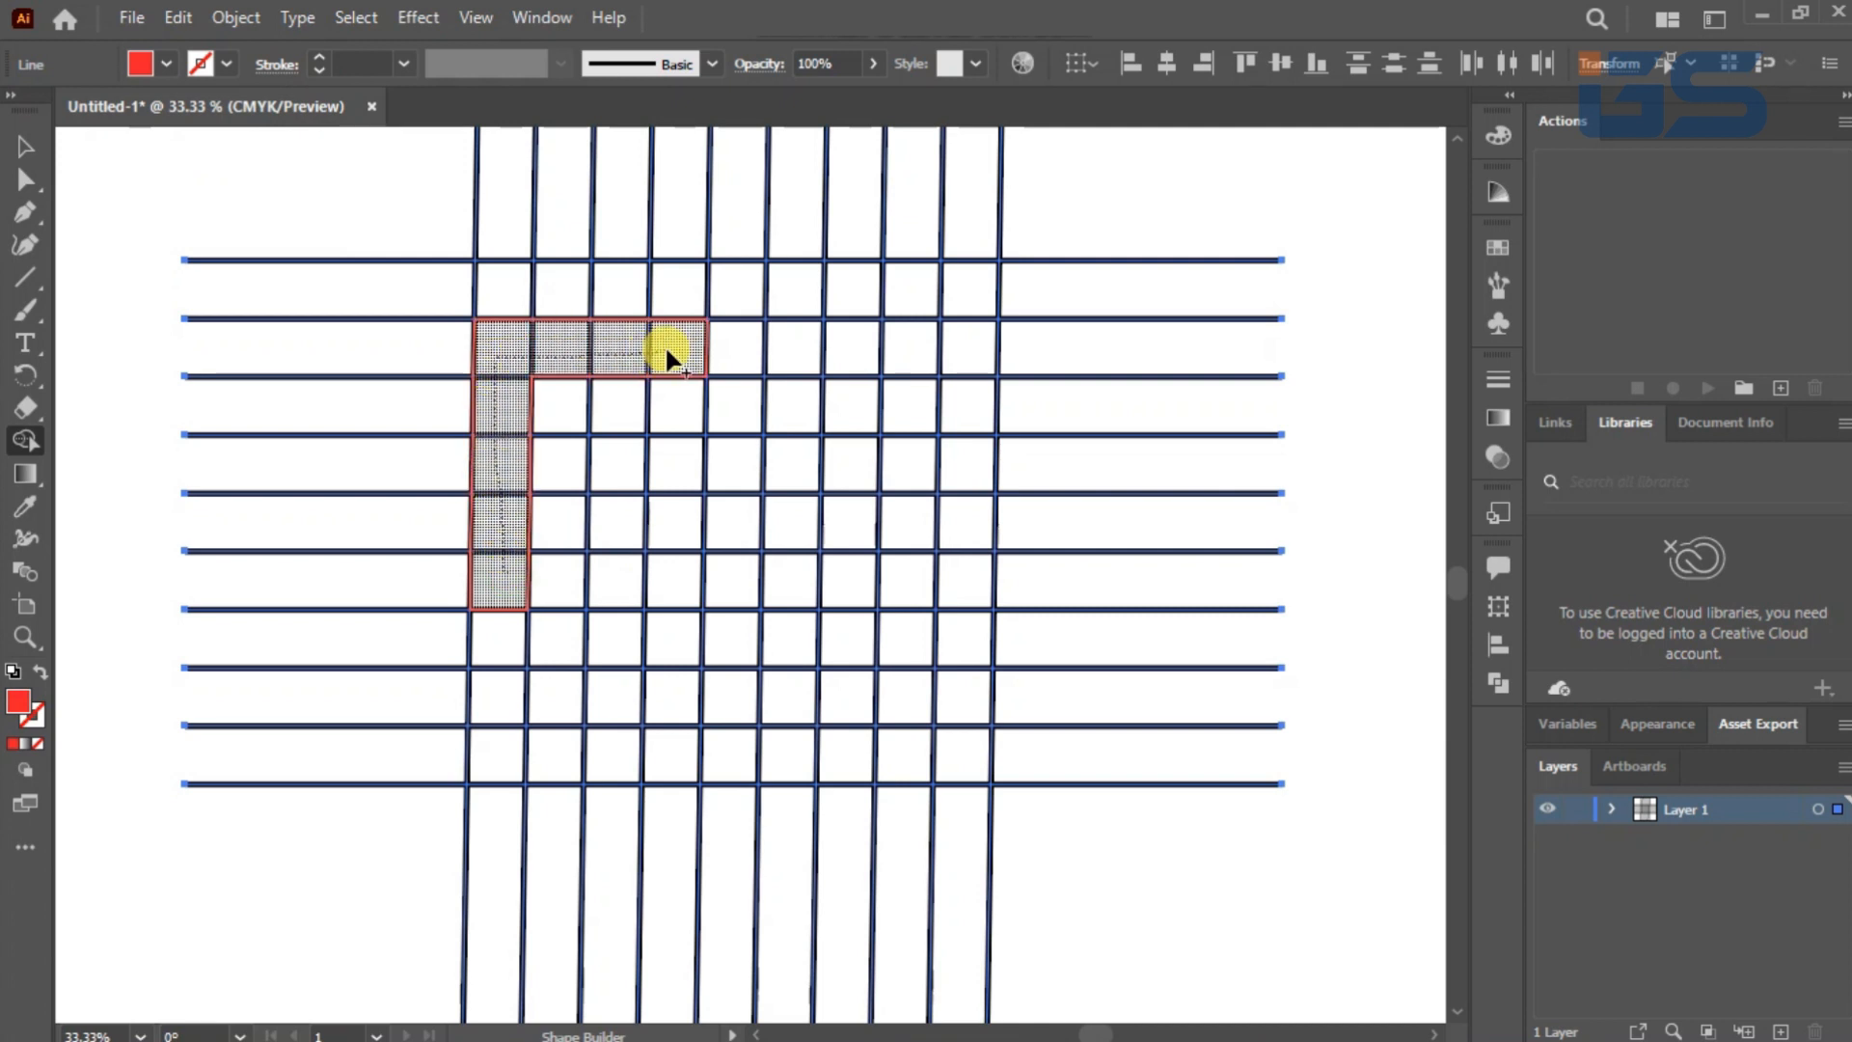
pyautogui.moveTo(674, 456)
pyautogui.mouseDown()
pyautogui.moveTo(778, 627)
pyautogui.moveTo(559, 693)
pyautogui.mouseUp()
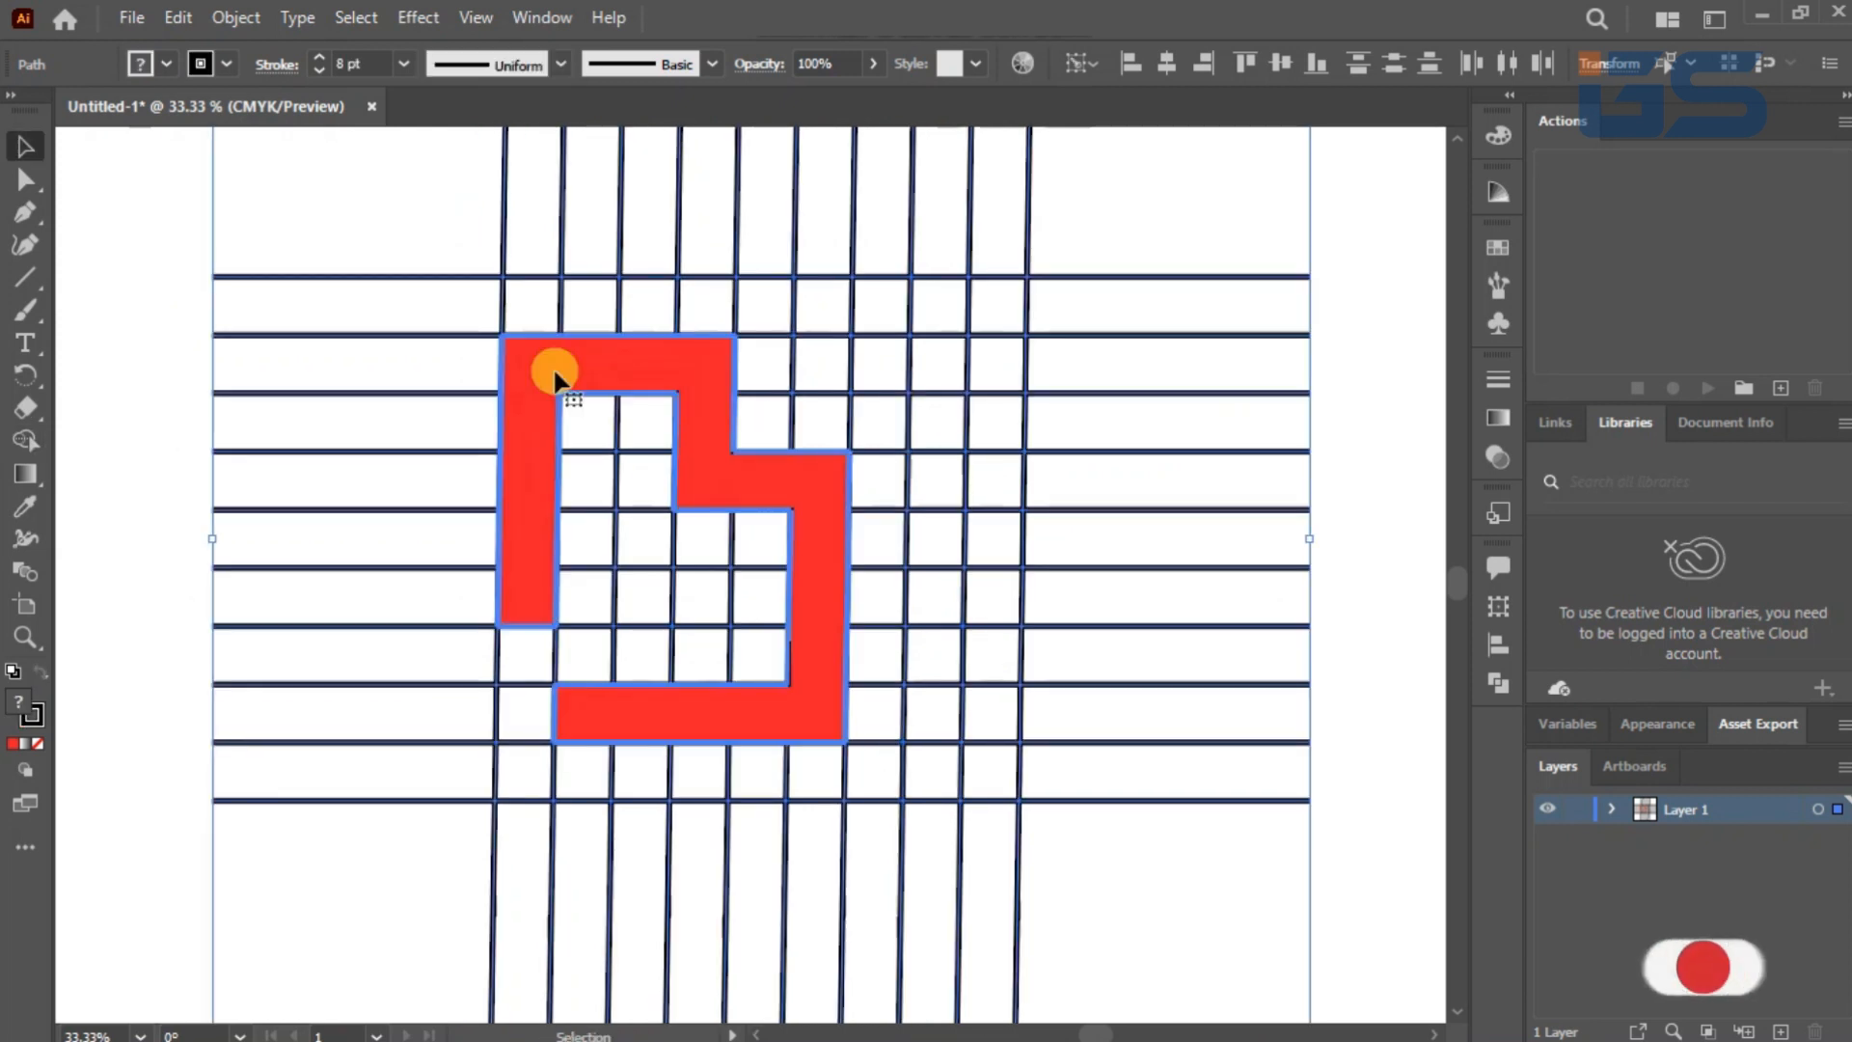
# Step: Select all the leftover grid lines with the Magic Wand and delete them, keeping only the red shape
pyautogui.click(137, 301)
pyautogui.moveTo(251, 234); pyautogui.dragTo(1062, 944)
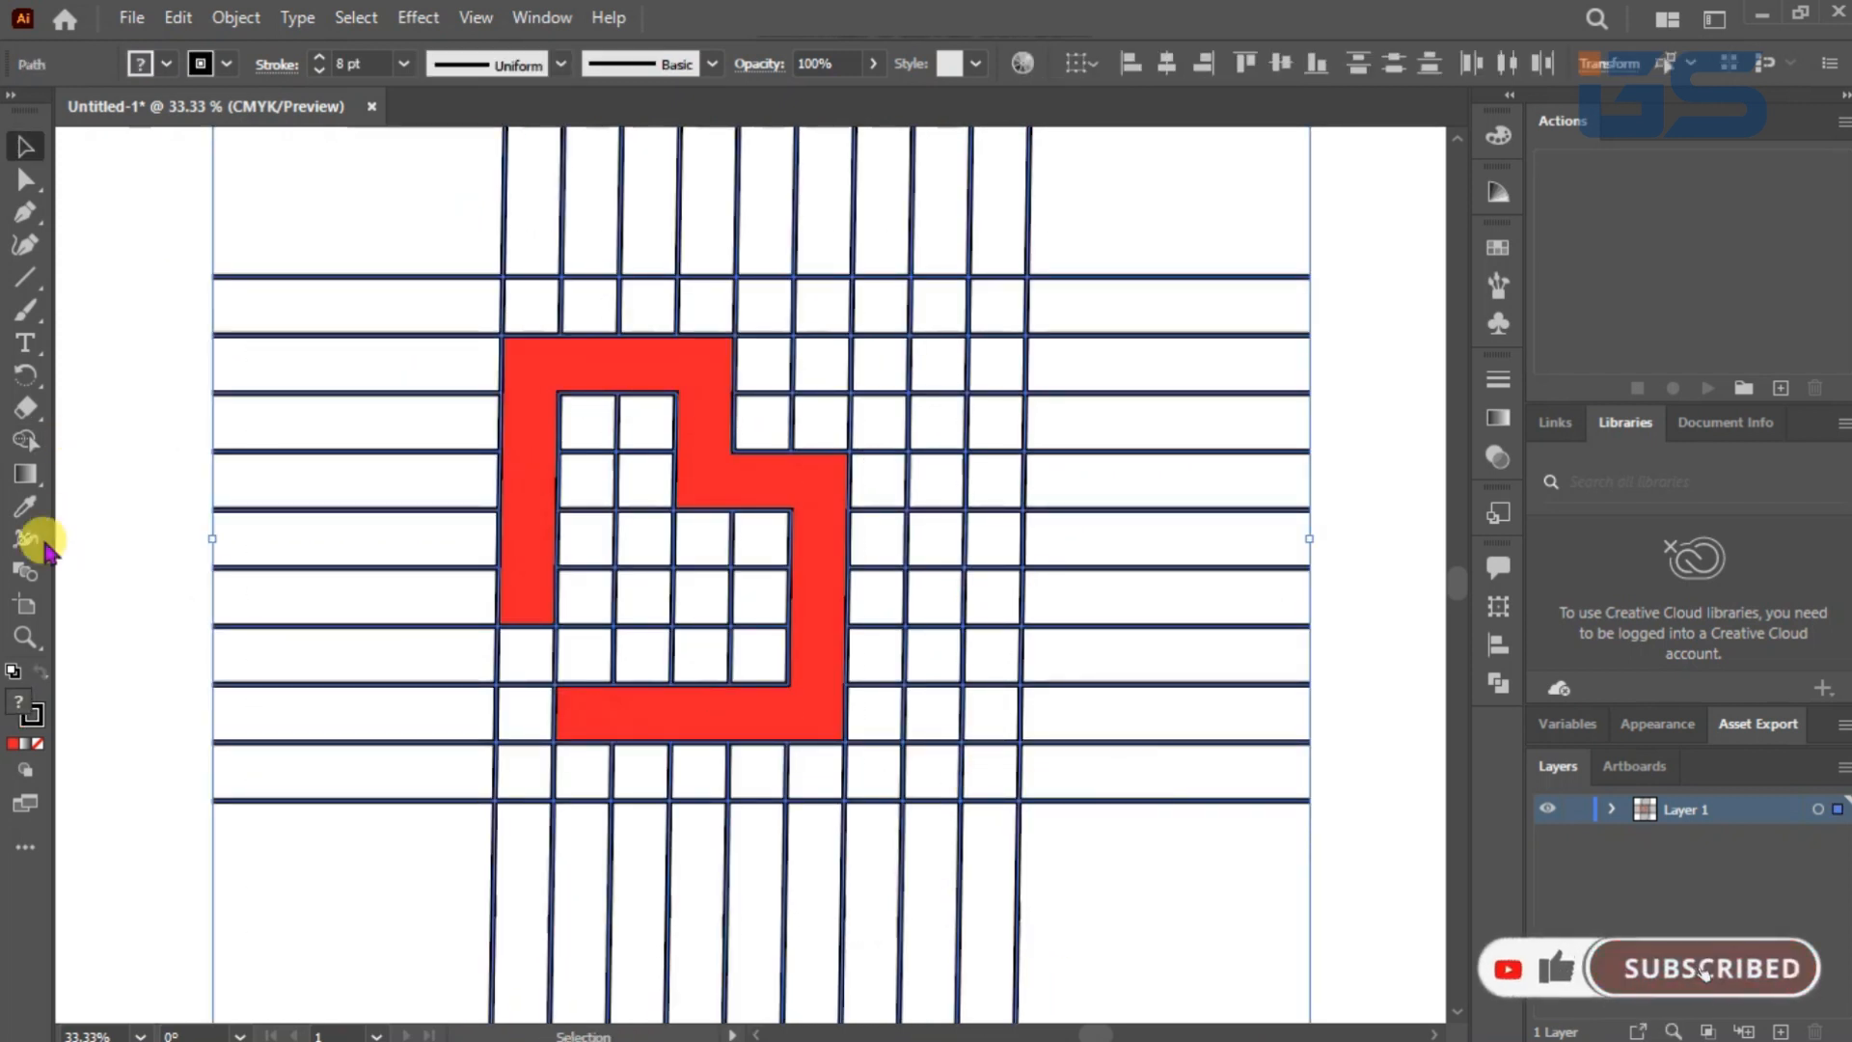
pyautogui.press('y')
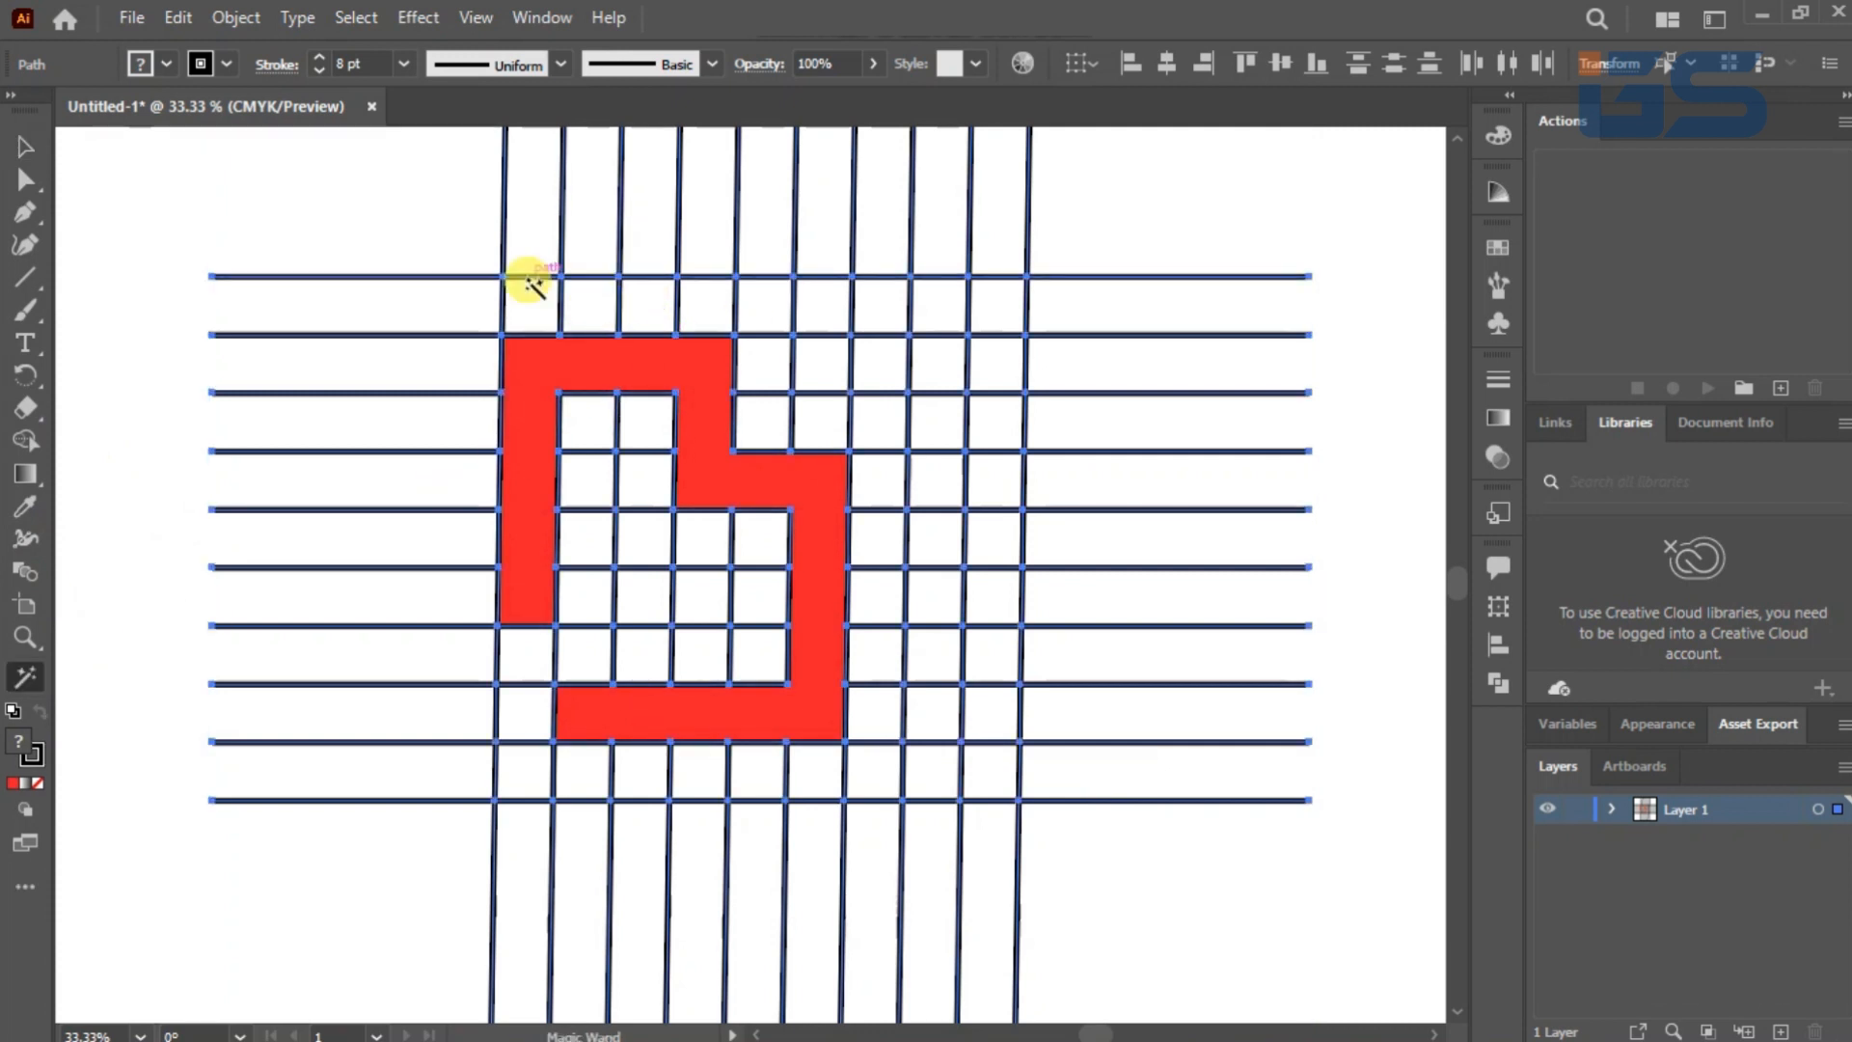
pyautogui.click(1054, 279)
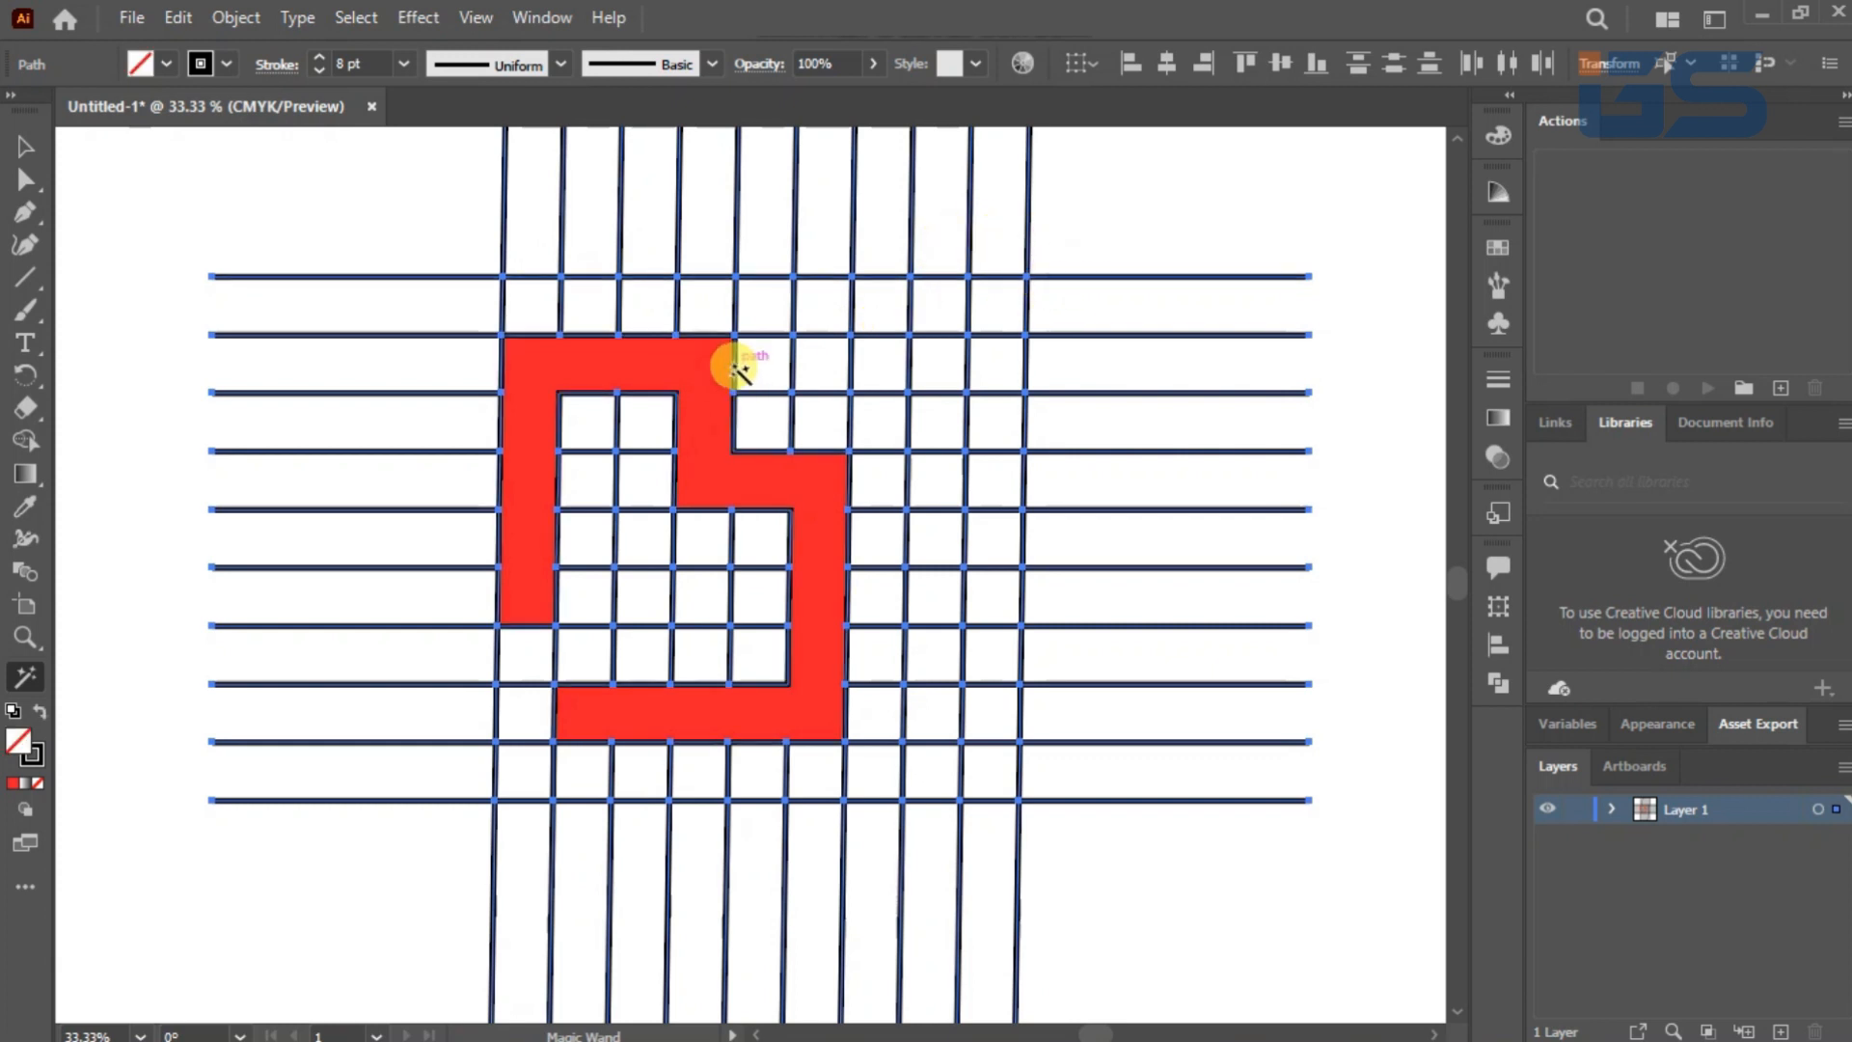
pyautogui.press('Delete')
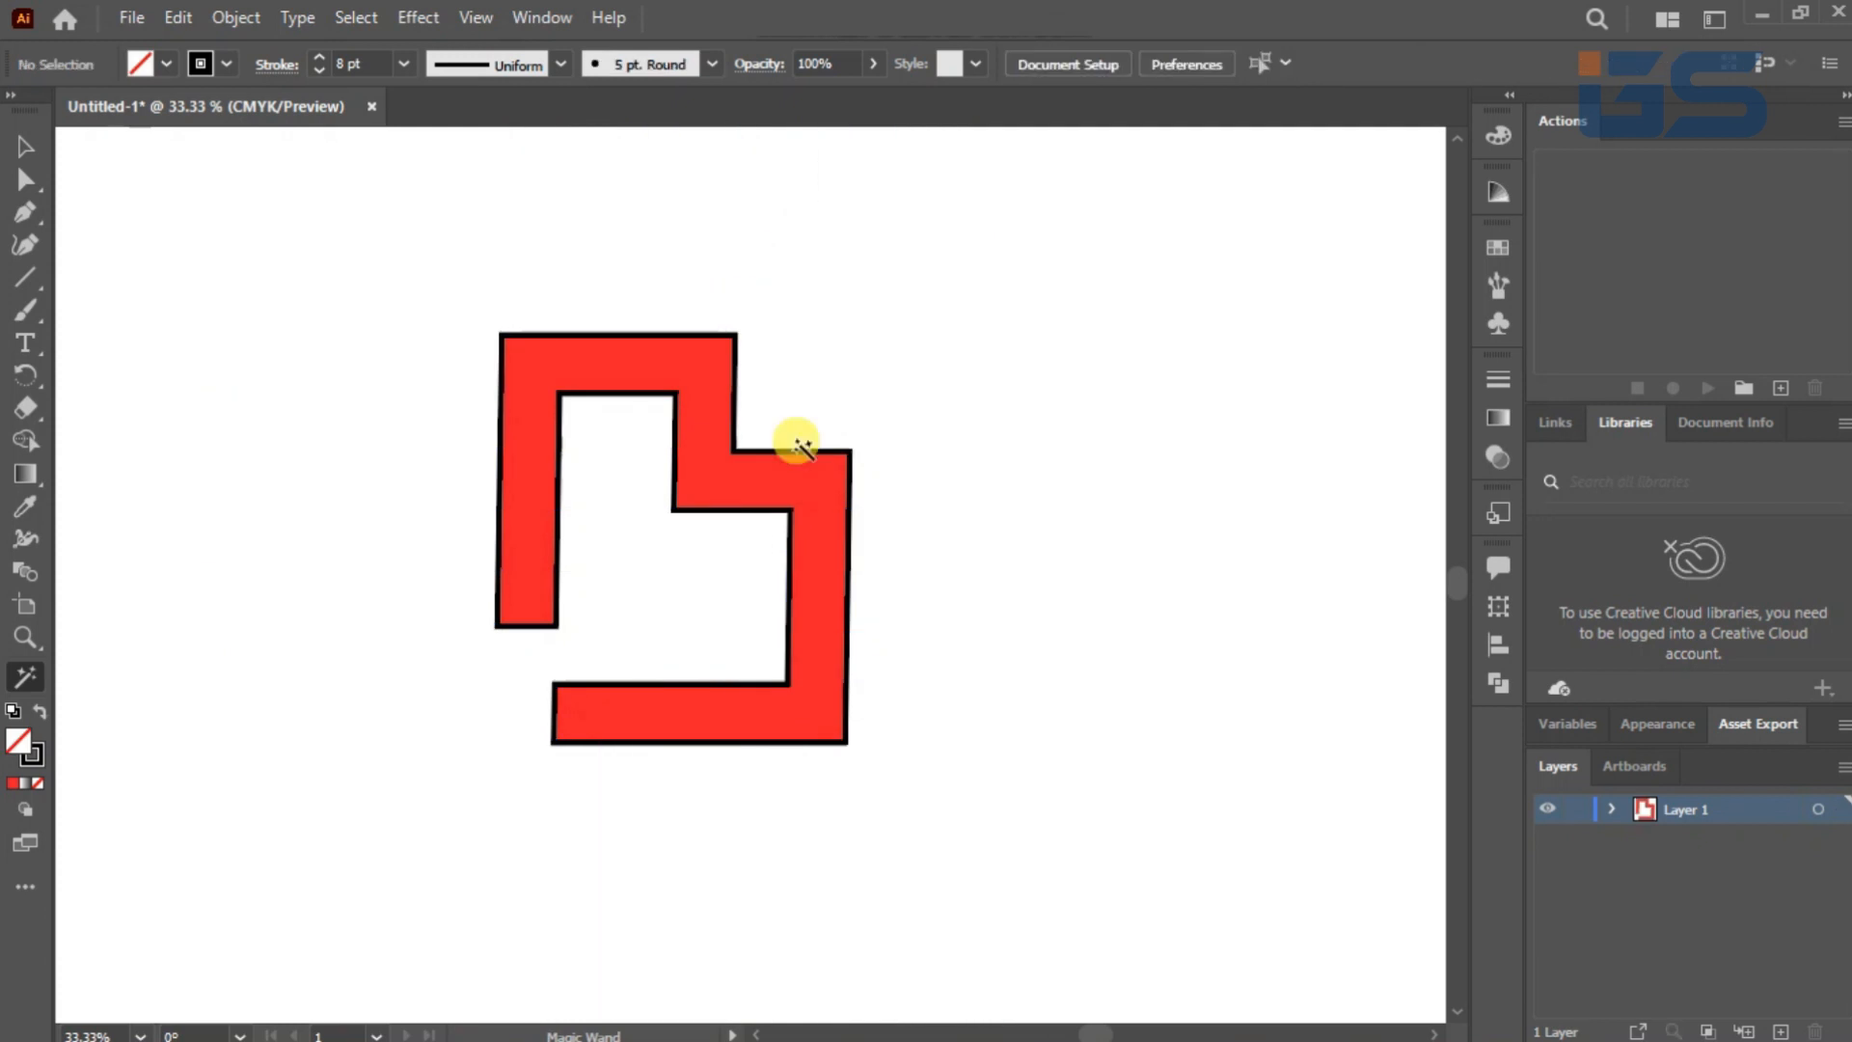
# Step: Remove the black stroke from the red shape
pyautogui.click(25, 145)
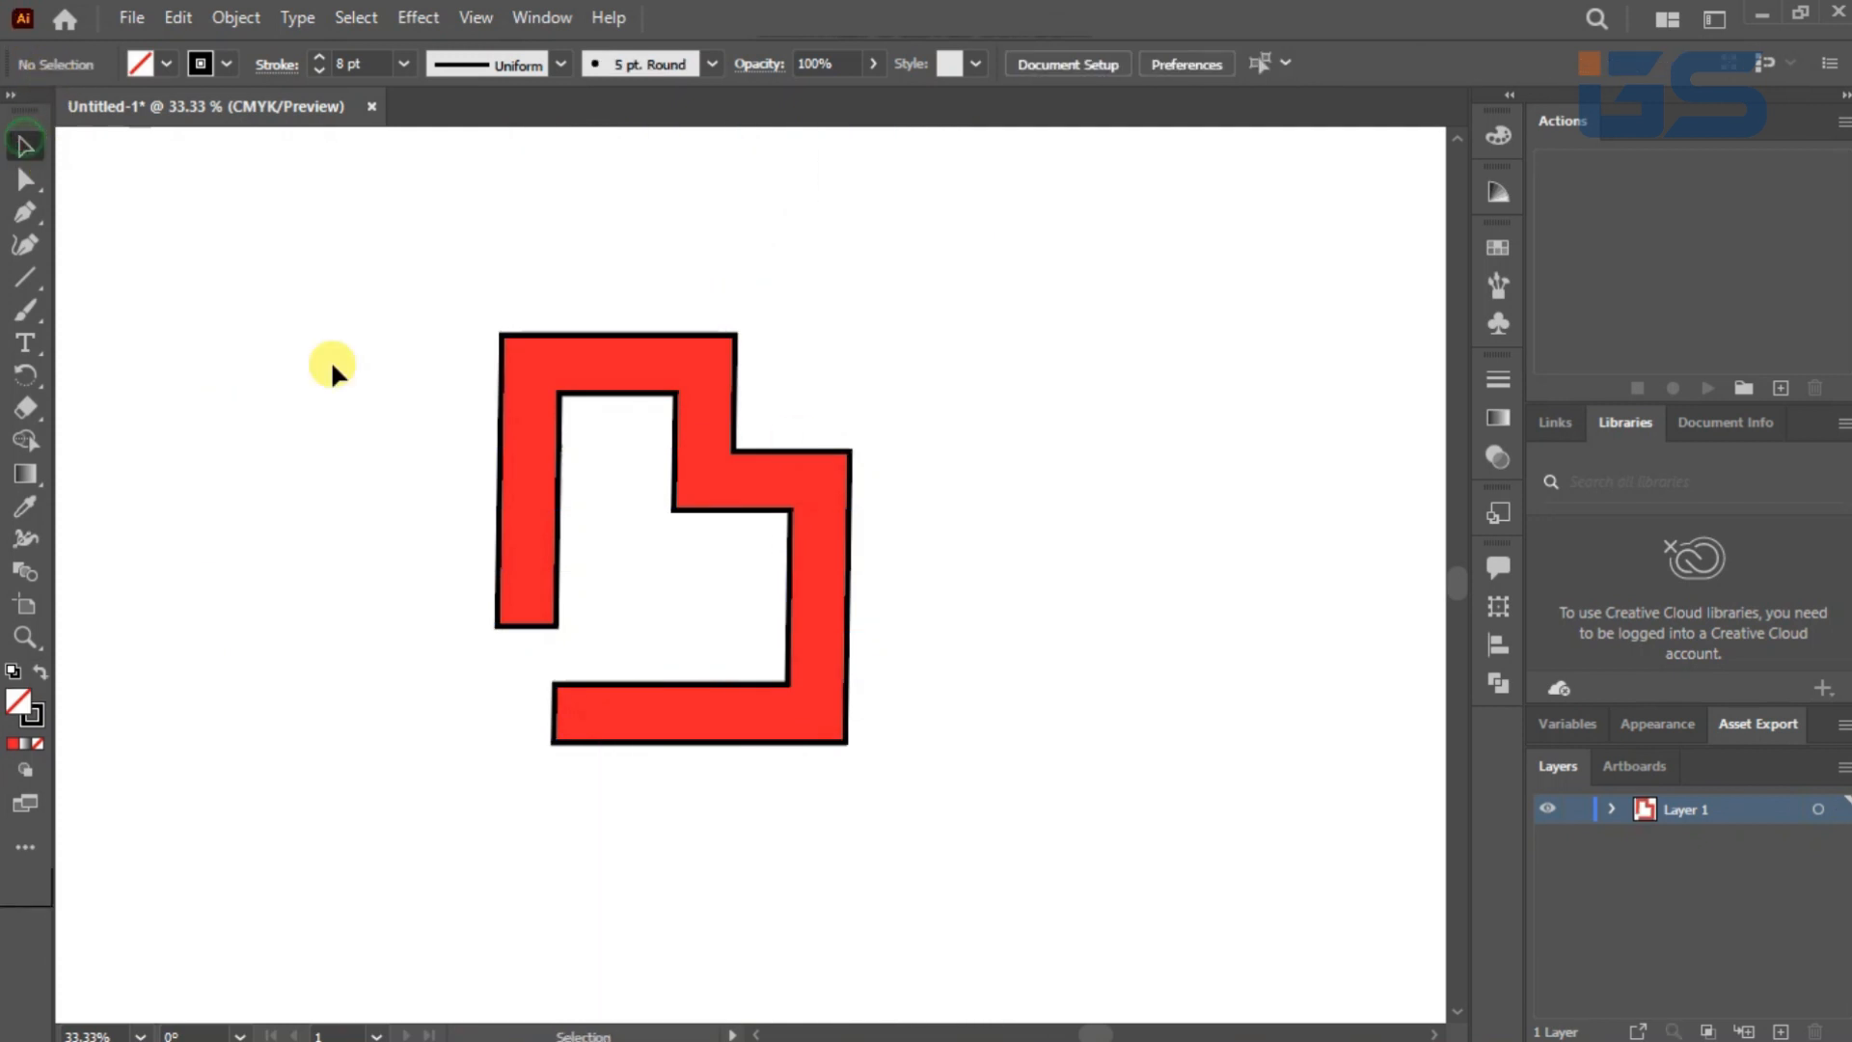
pyautogui.click(533, 331)
pyautogui.click(228, 65)
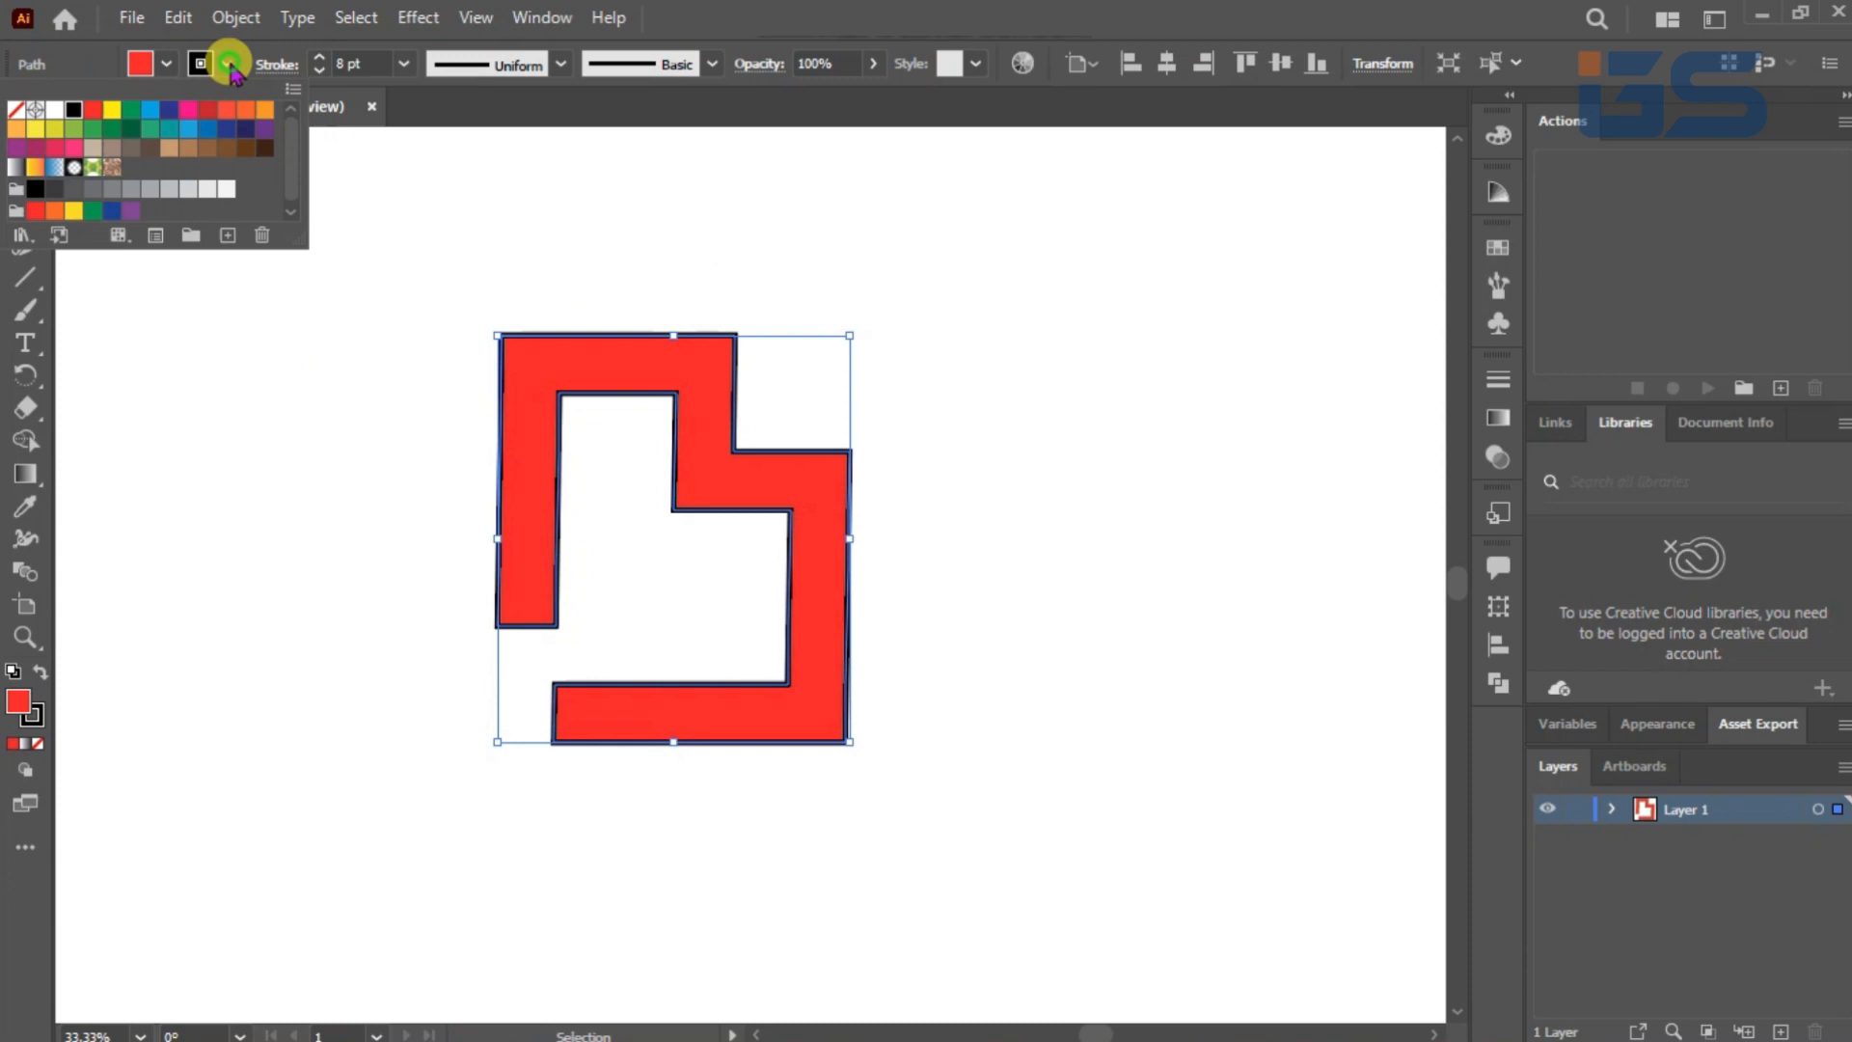
pyautogui.click(17, 109)
pyautogui.click(946, 564)
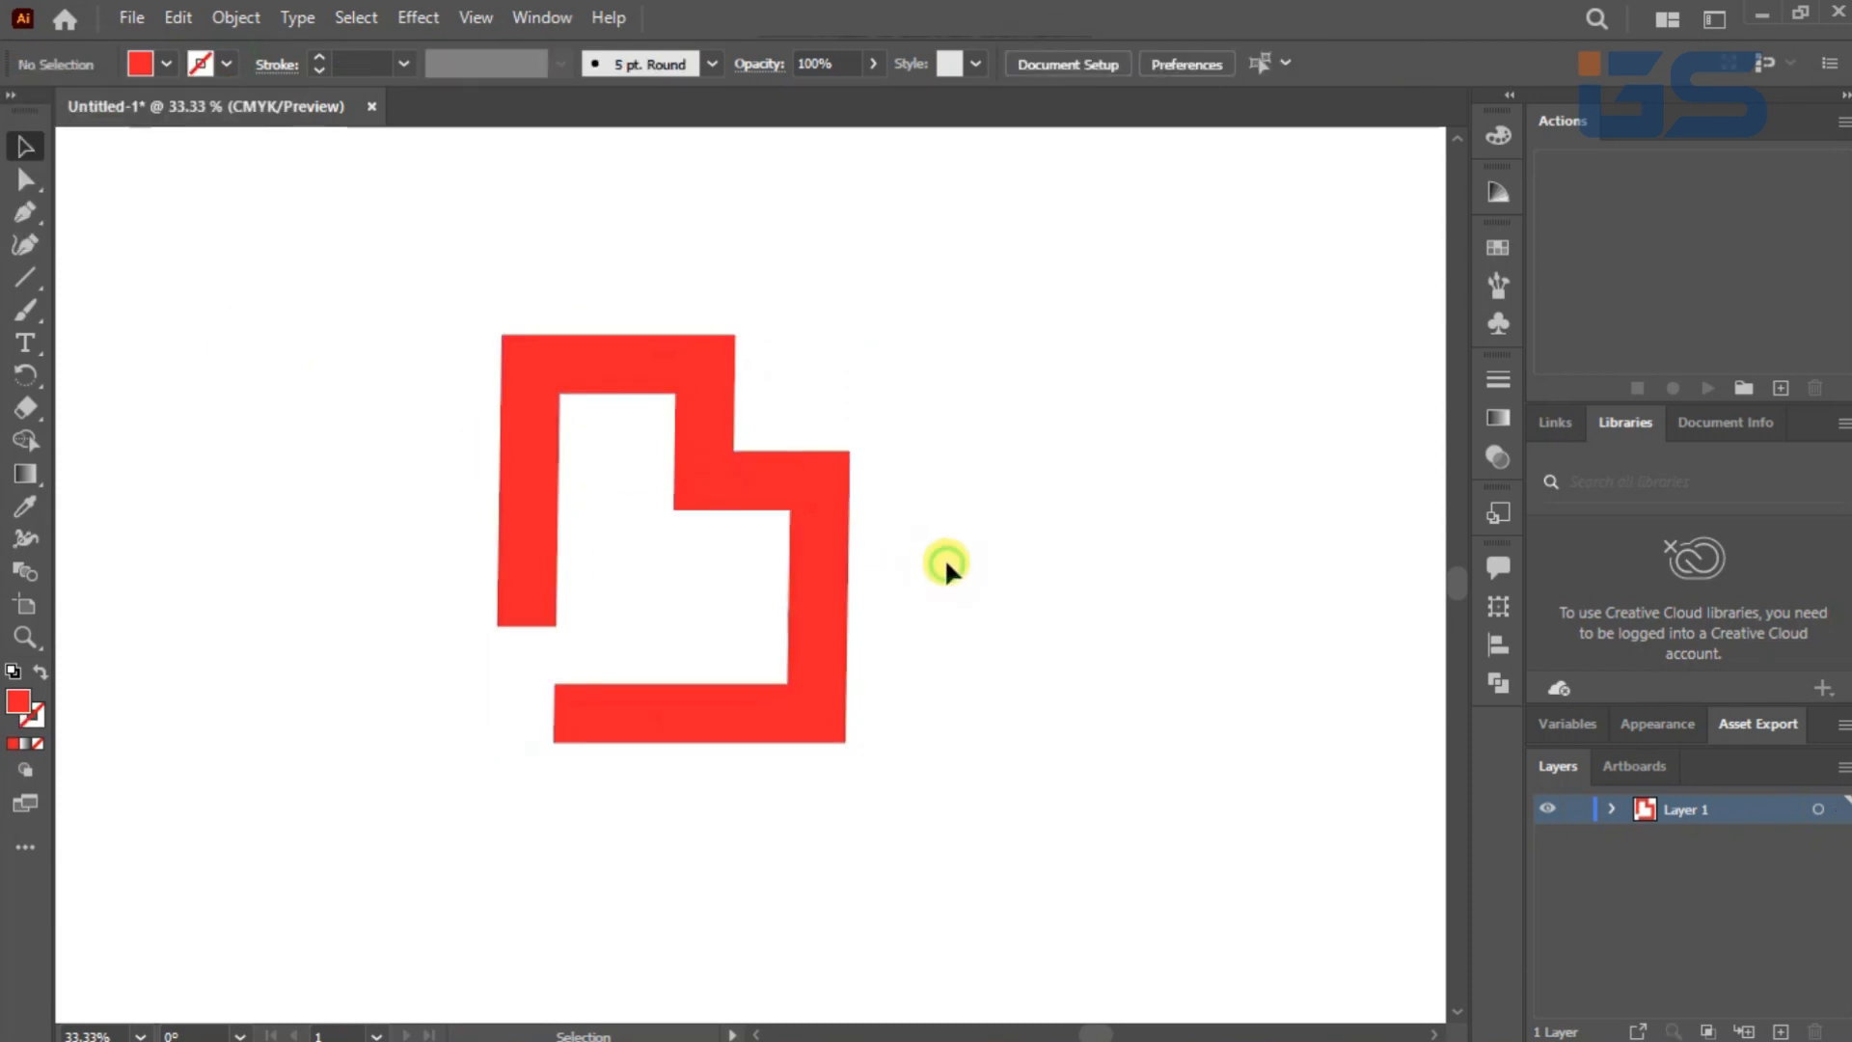
# Step: Draw a long, thin horizontal rectangle beside the upper part of the red shape and fill it with magenta
pyautogui.moveTo(765, 506); pyautogui.dragTo(873, 500)
pyautogui.click(876, 582)
pyautogui.scroll(1, 853, 564)
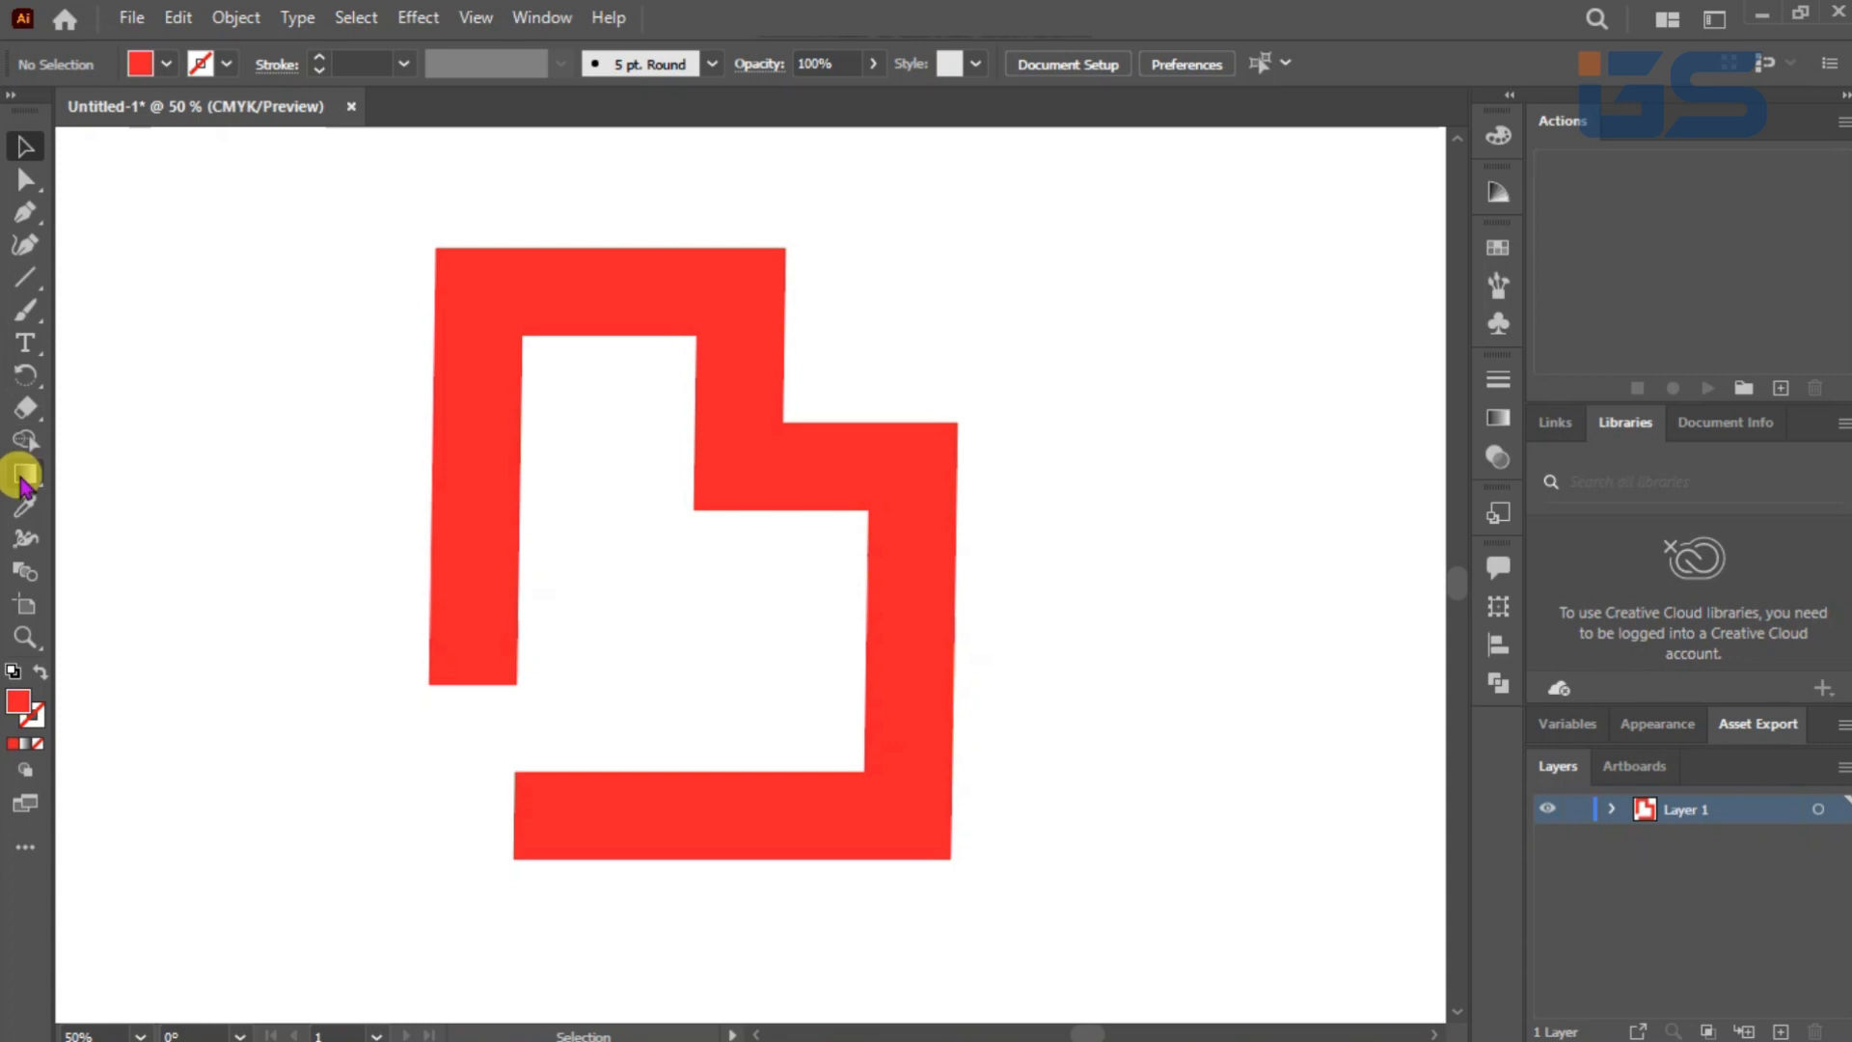
pyautogui.moveTo(24, 288); pyautogui.dragTo(138, 287)
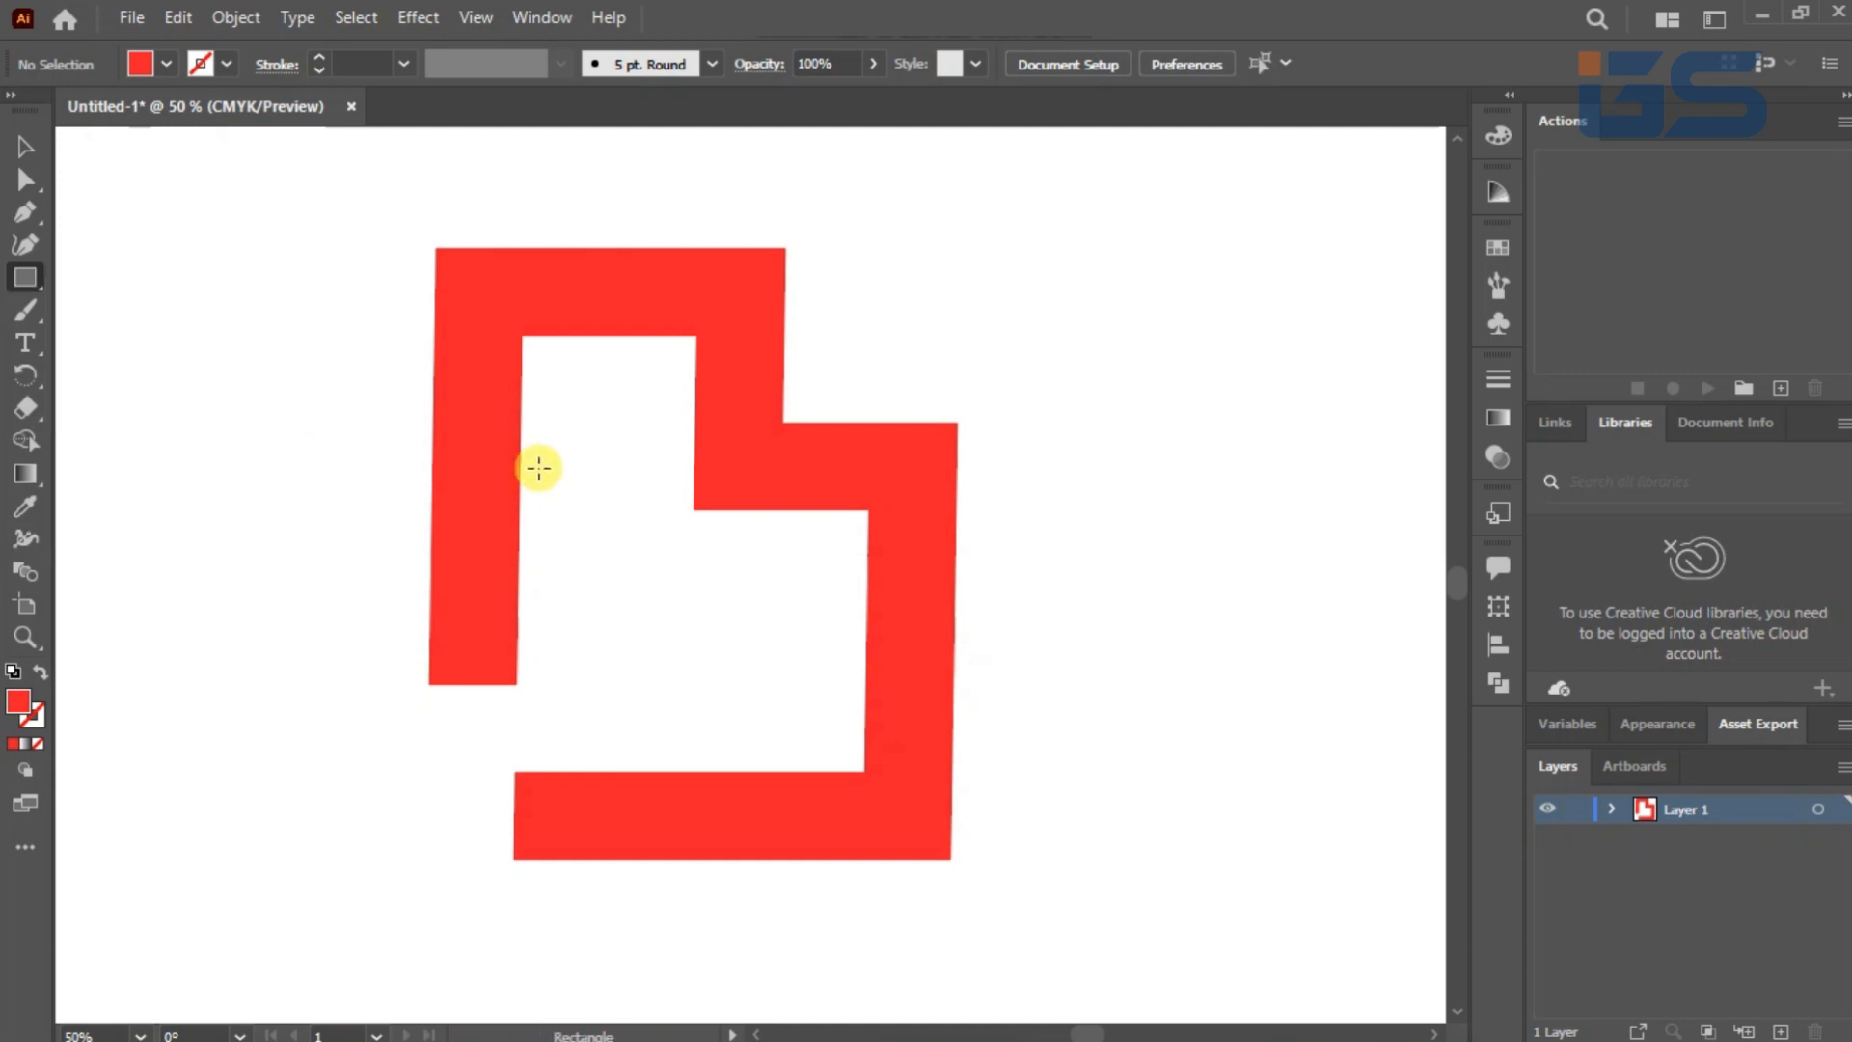
pyautogui.moveTo(932, 263); pyautogui.dragTo(1393, 282)
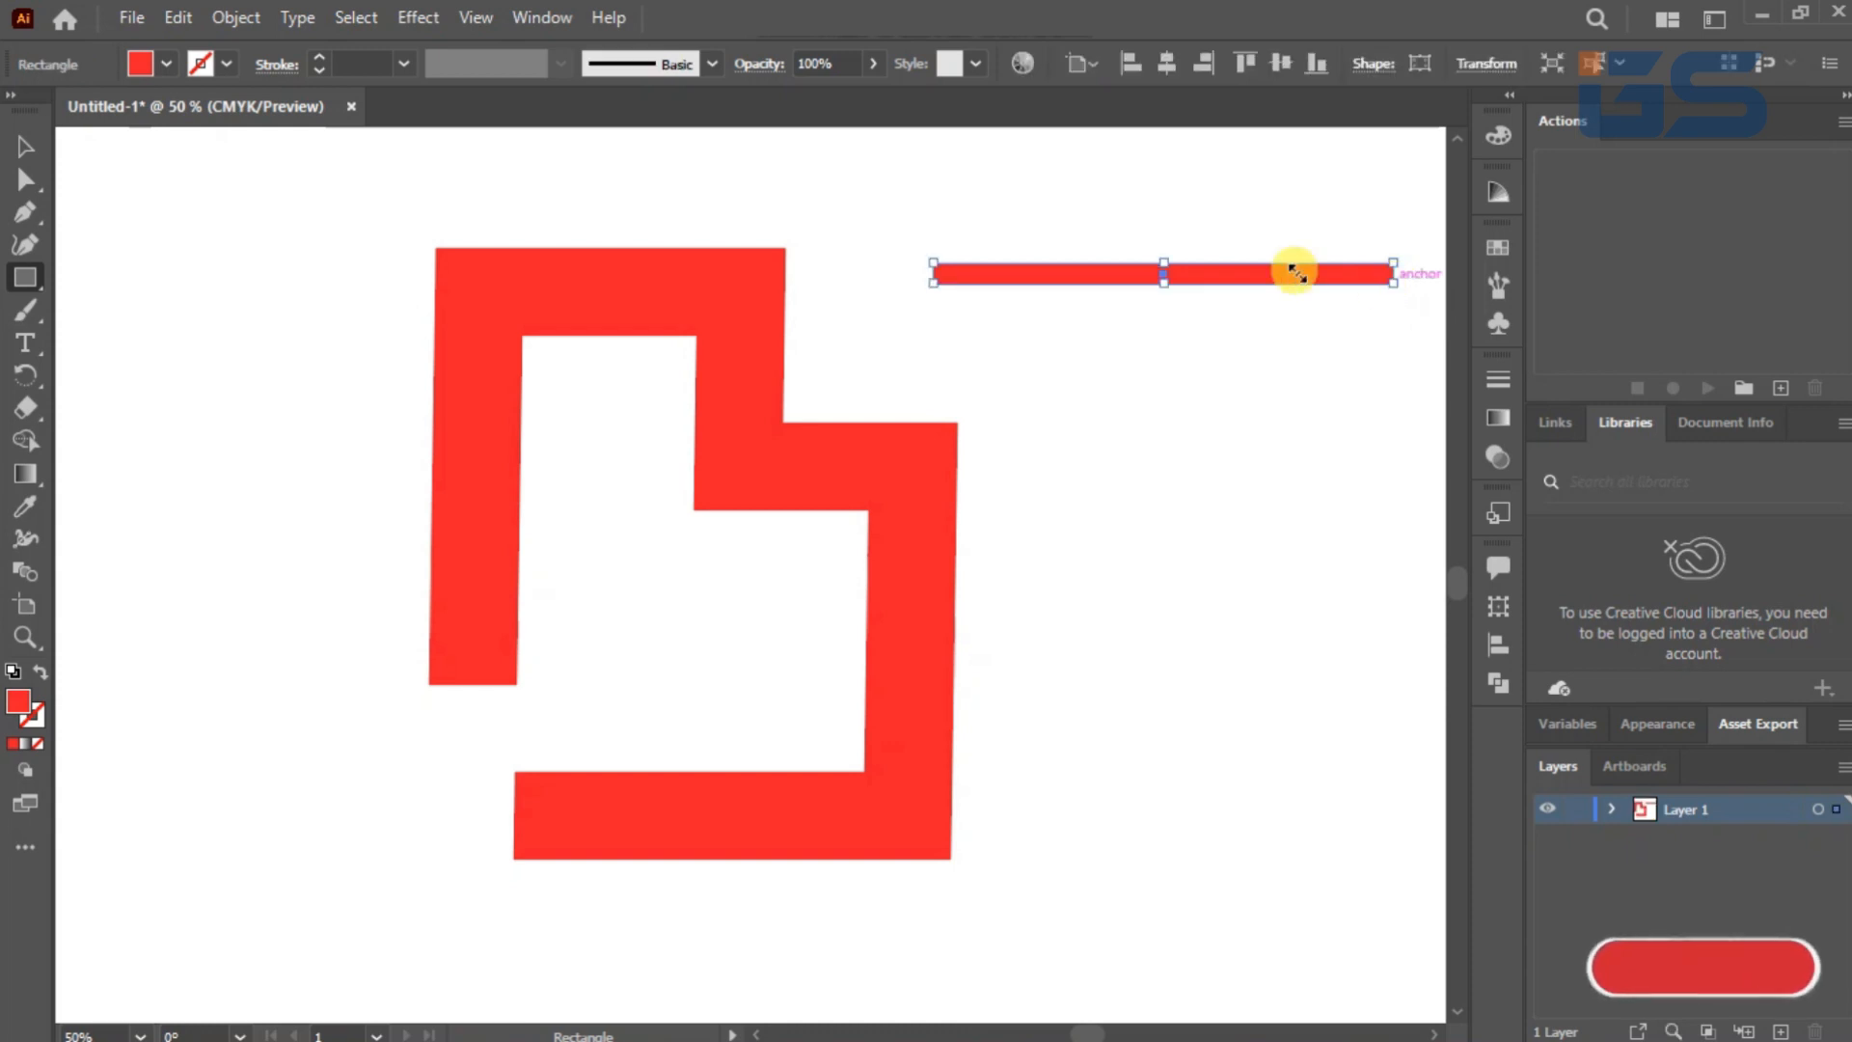
pyautogui.click(142, 65)
pyautogui.click(188, 106)
pyautogui.click(25, 146)
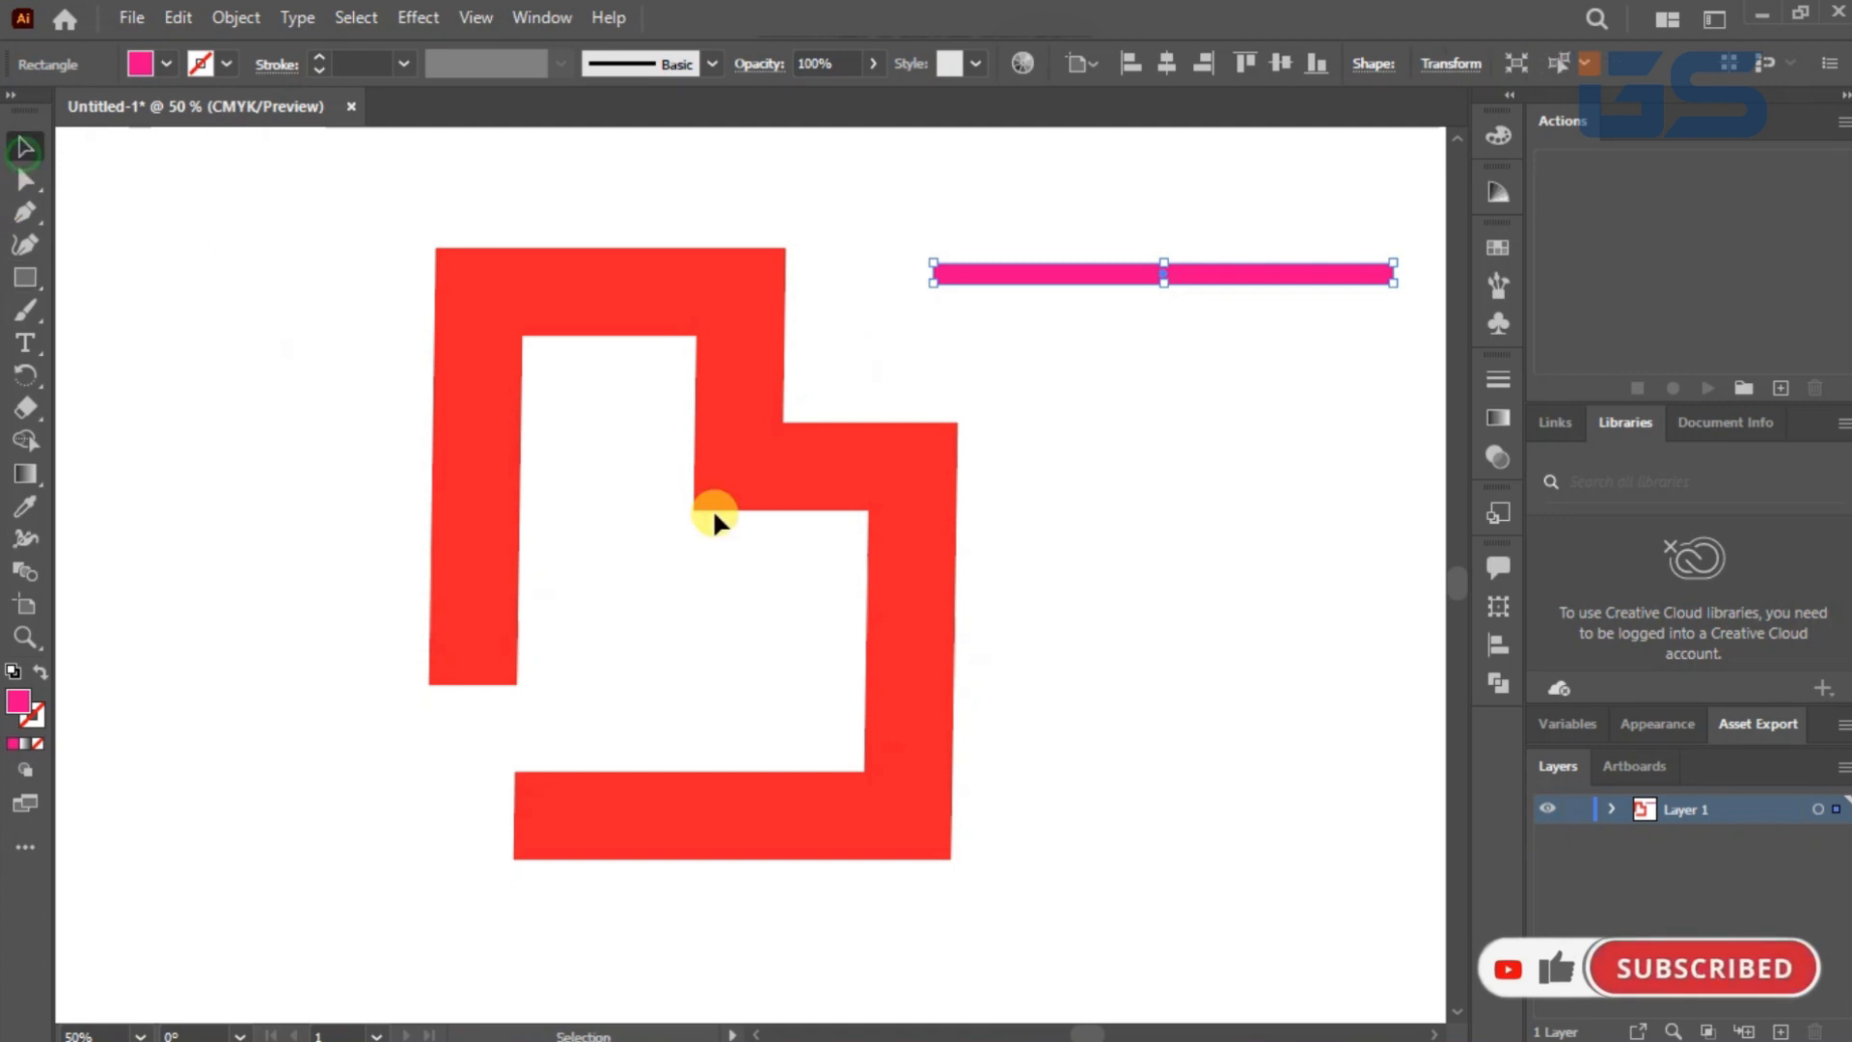
# Step: Move the magenta bar onto the red shape's step and rotate it diagonally through the inner and outer corners
pyautogui.click(1127, 502)
pyautogui.moveTo(1037, 289); pyautogui.dragTo(736, 510)
pyautogui.moveTo(1100, 519); pyautogui.dragTo(1066, 318)
pyautogui.moveTo(943, 438); pyautogui.dragTo(843, 378)
# Step: Erase the magenta bar and its overlap with the red shape using the Shape Builder, cutting a diagonal gap
pyautogui.moveTo(323, 236); pyautogui.dragTo(1098, 882)
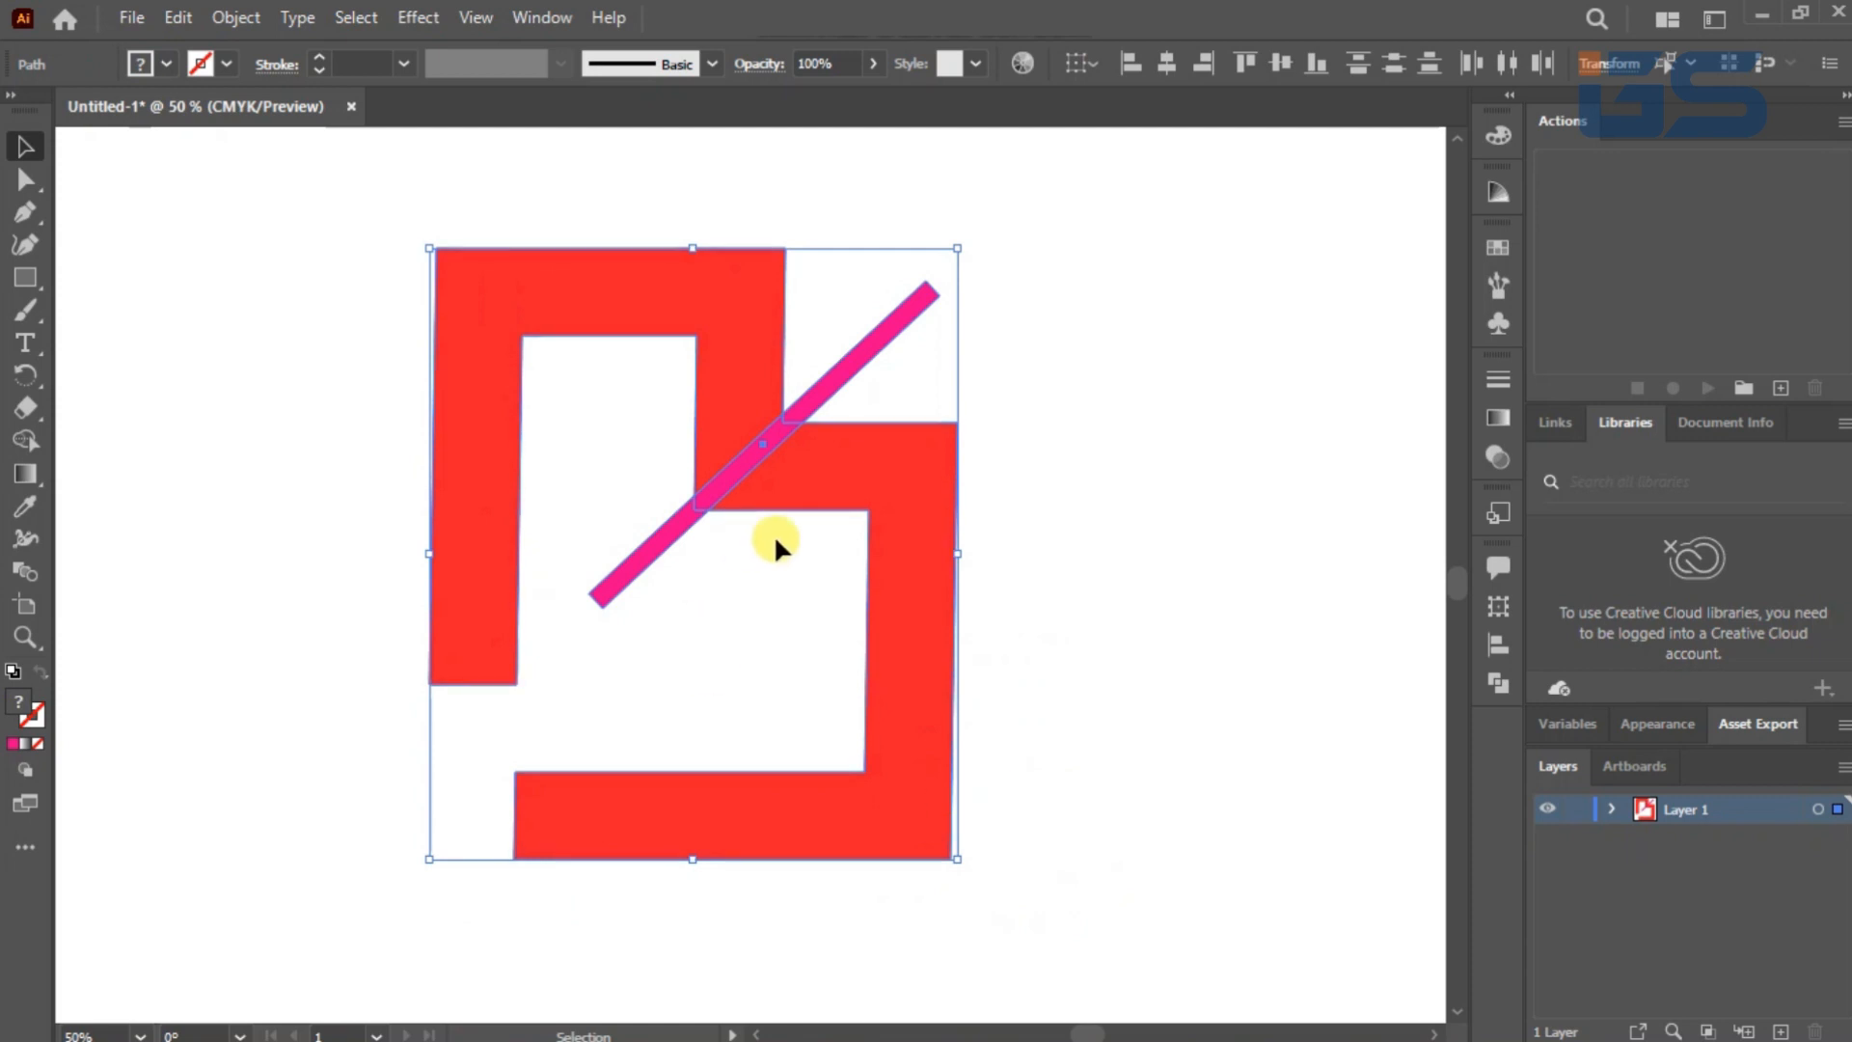
pyautogui.click(25, 443)
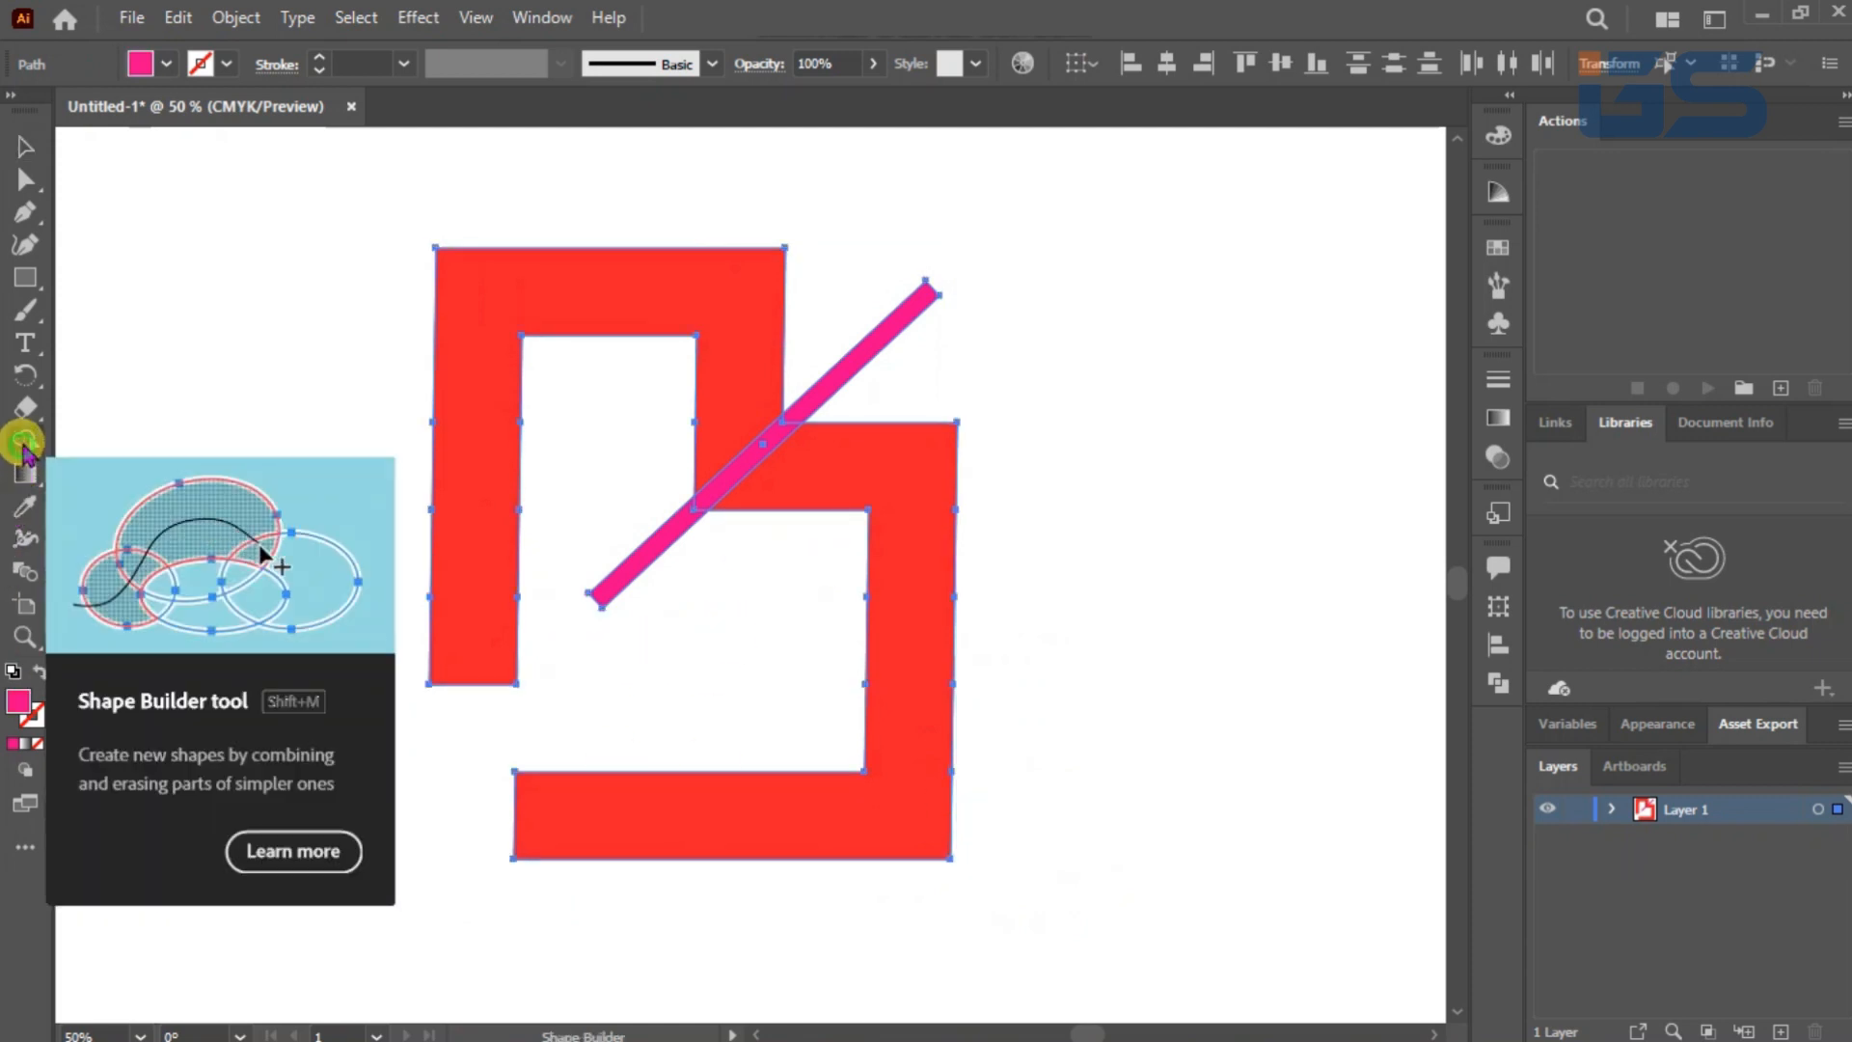
pyautogui.keyDown('alt'); pyautogui.click(728, 495); pyautogui.keyUp('alt')
pyautogui.keyDown('alt'); pyautogui.click(671, 535); pyautogui.keyUp('alt')
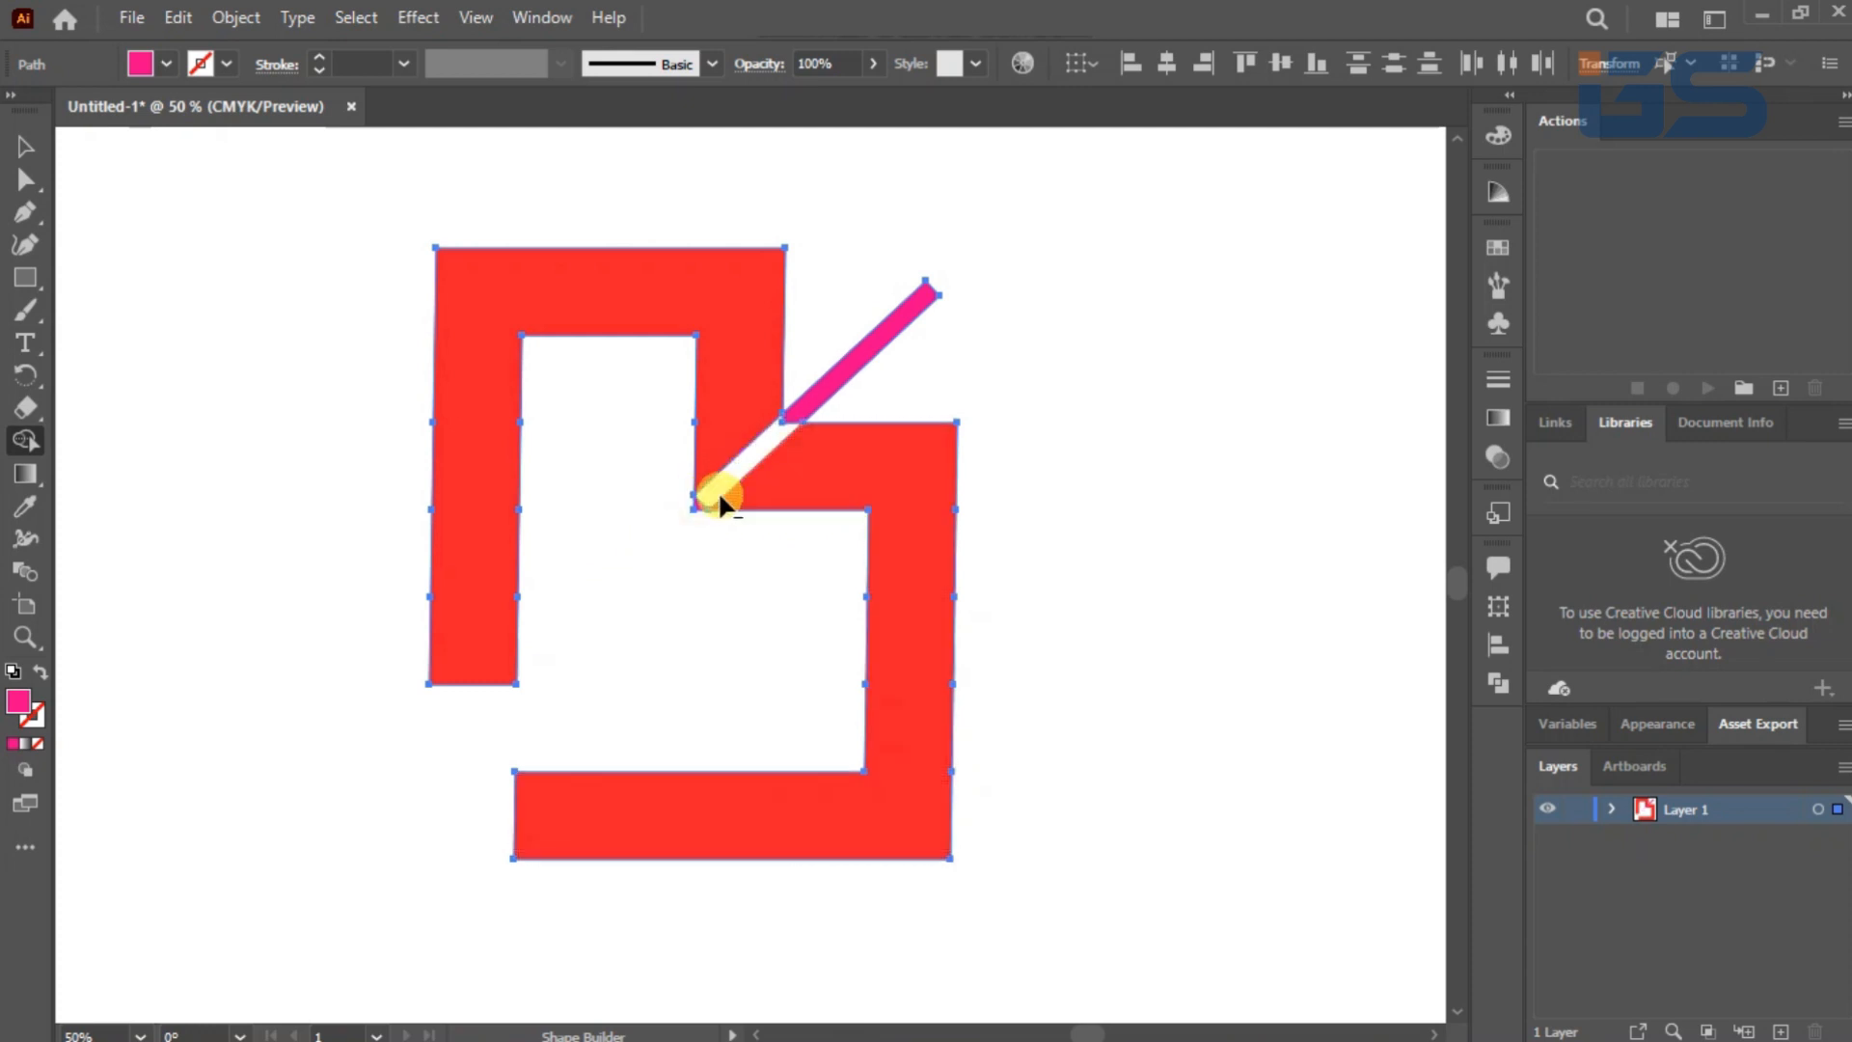
pyautogui.keyDown('alt'); pyautogui.click(793, 416); pyautogui.keyUp('alt')
# Step: Select both red pieces and apply the Pathfinder Divide operation to them
pyautogui.click(26, 147)
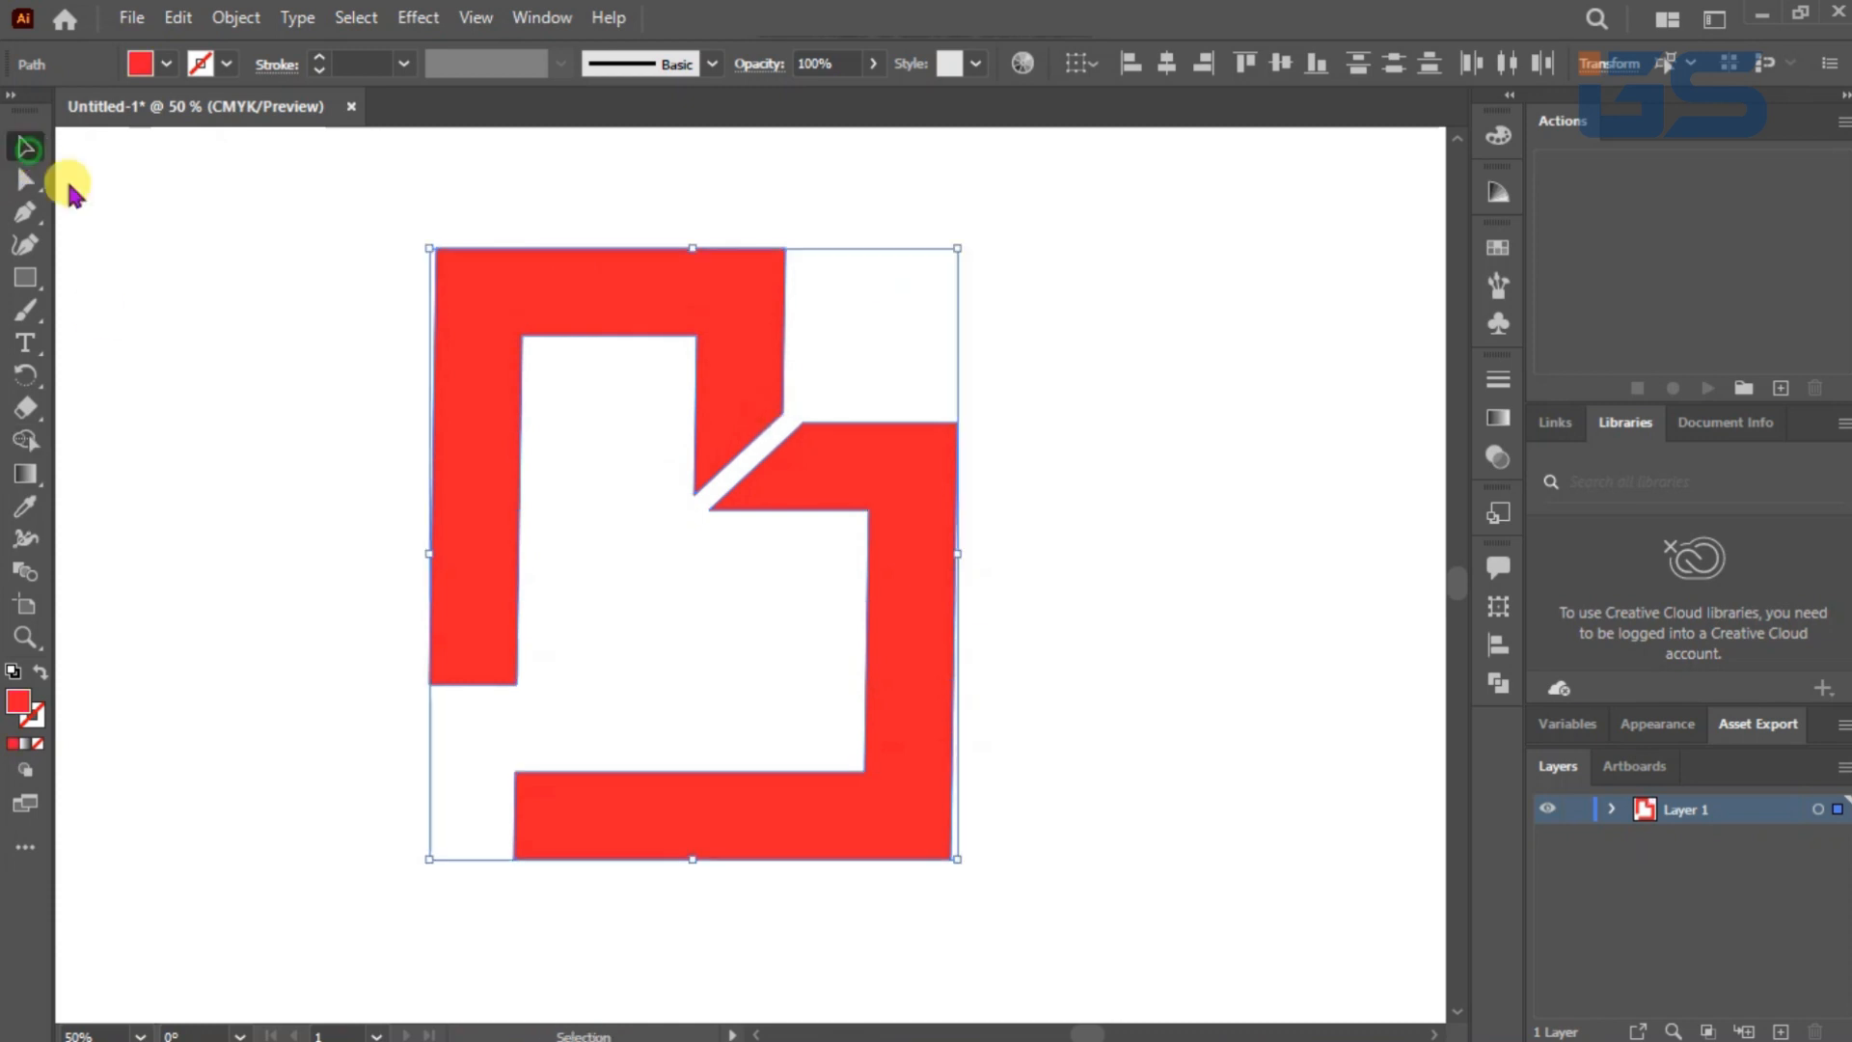
pyautogui.click(1025, 523)
pyautogui.moveTo(393, 364); pyautogui.dragTo(945, 729)
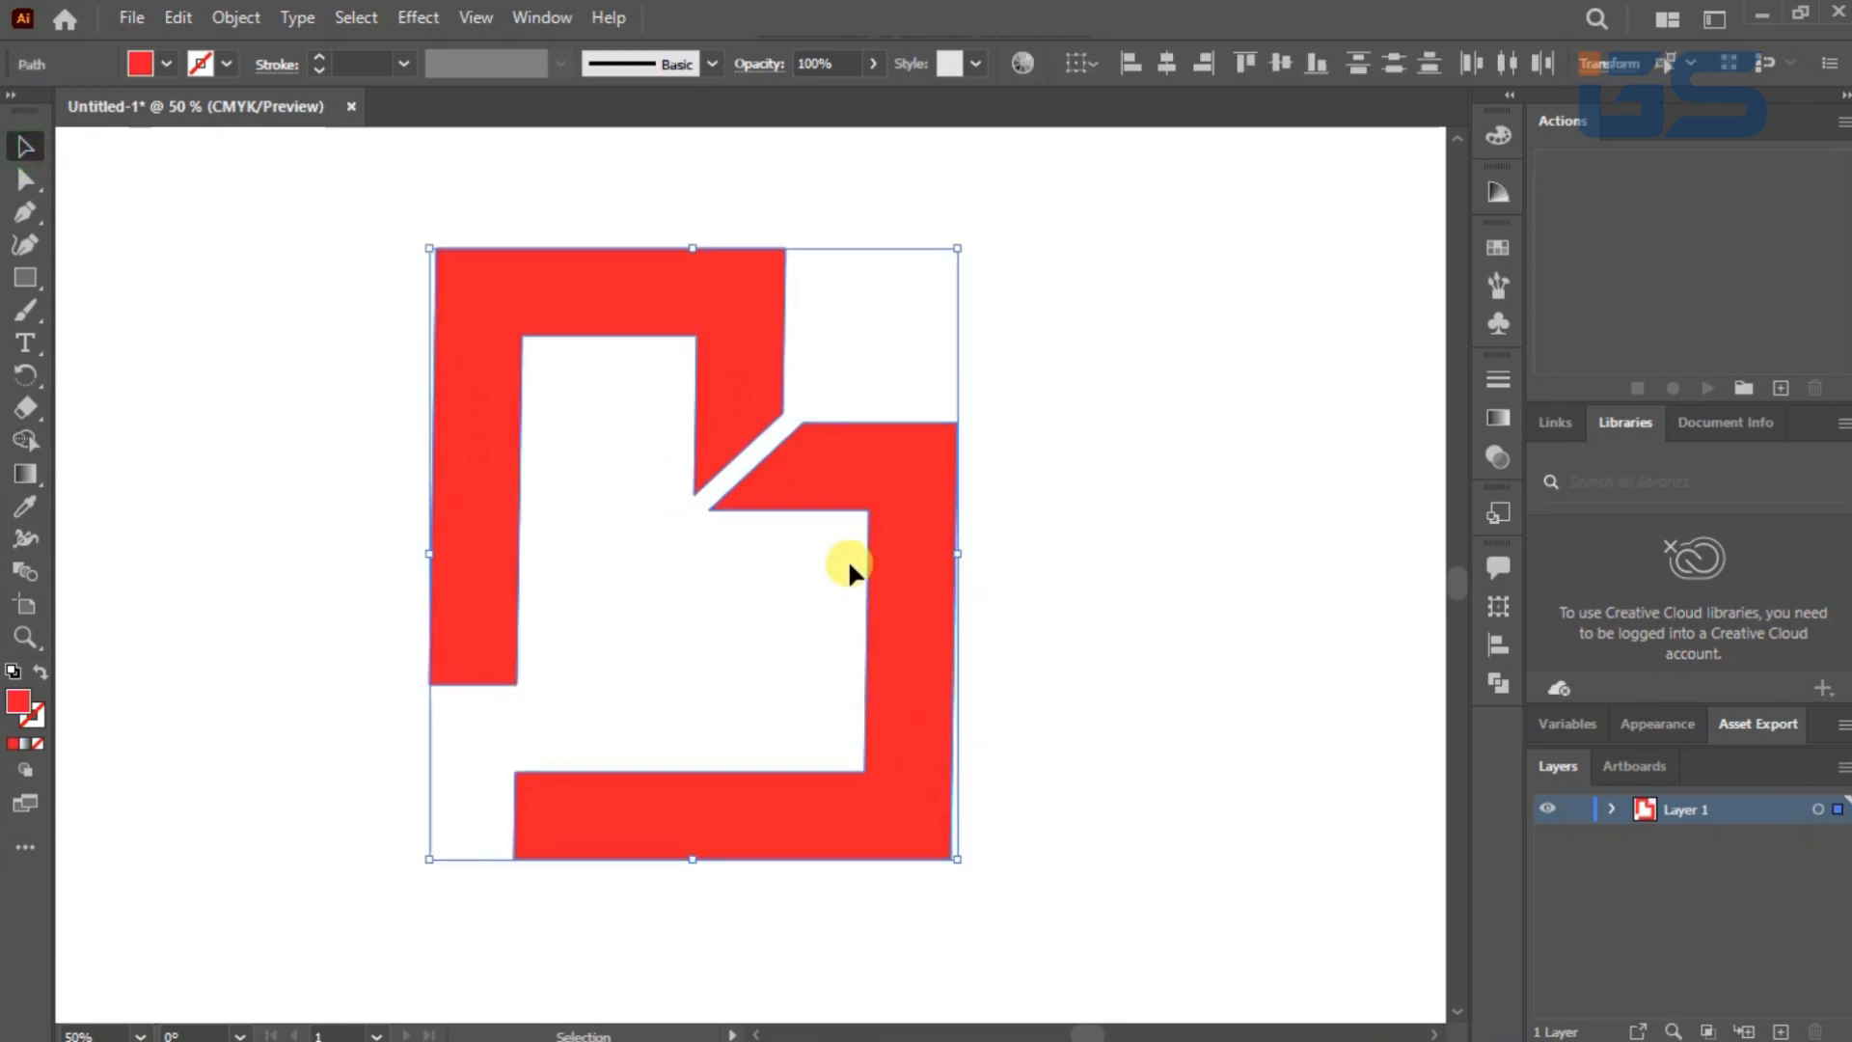
pyautogui.rightClick(873, 521)
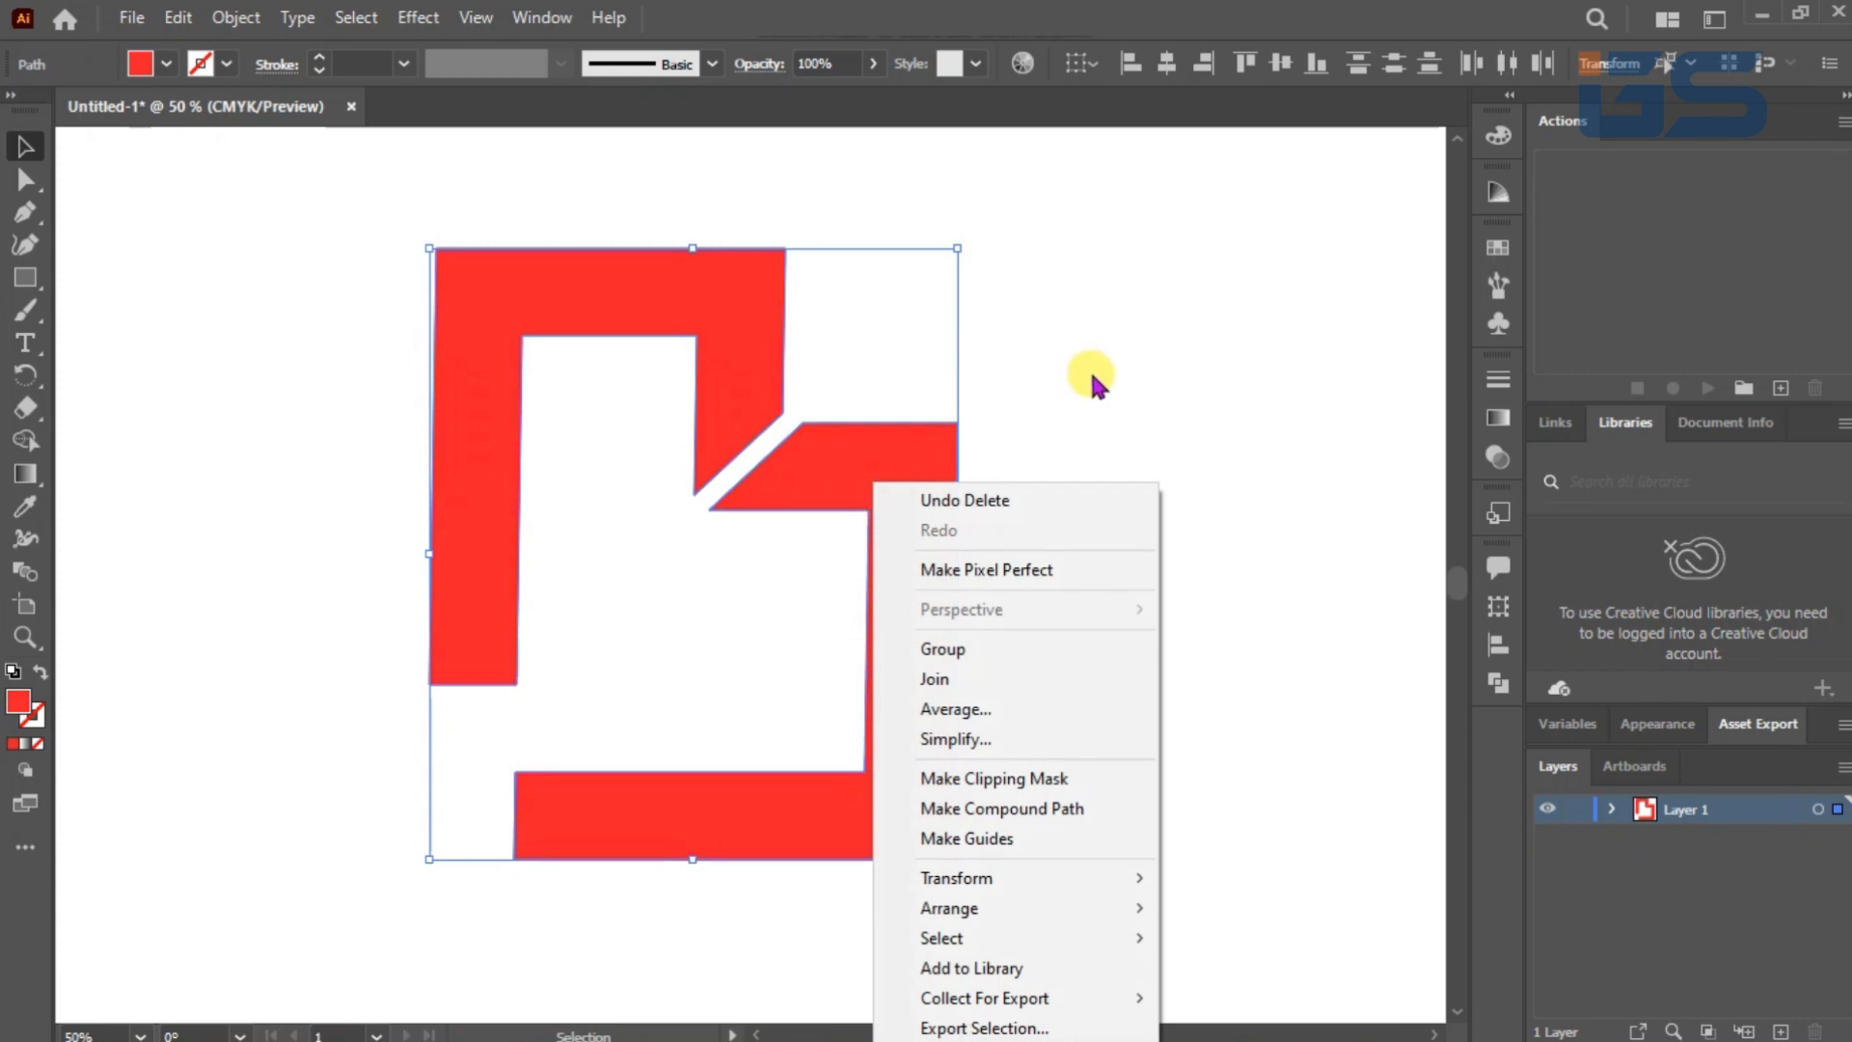
pyautogui.click(1061, 400)
pyautogui.moveTo(385, 367); pyautogui.dragTo(1207, 770)
pyautogui.click(1501, 683)
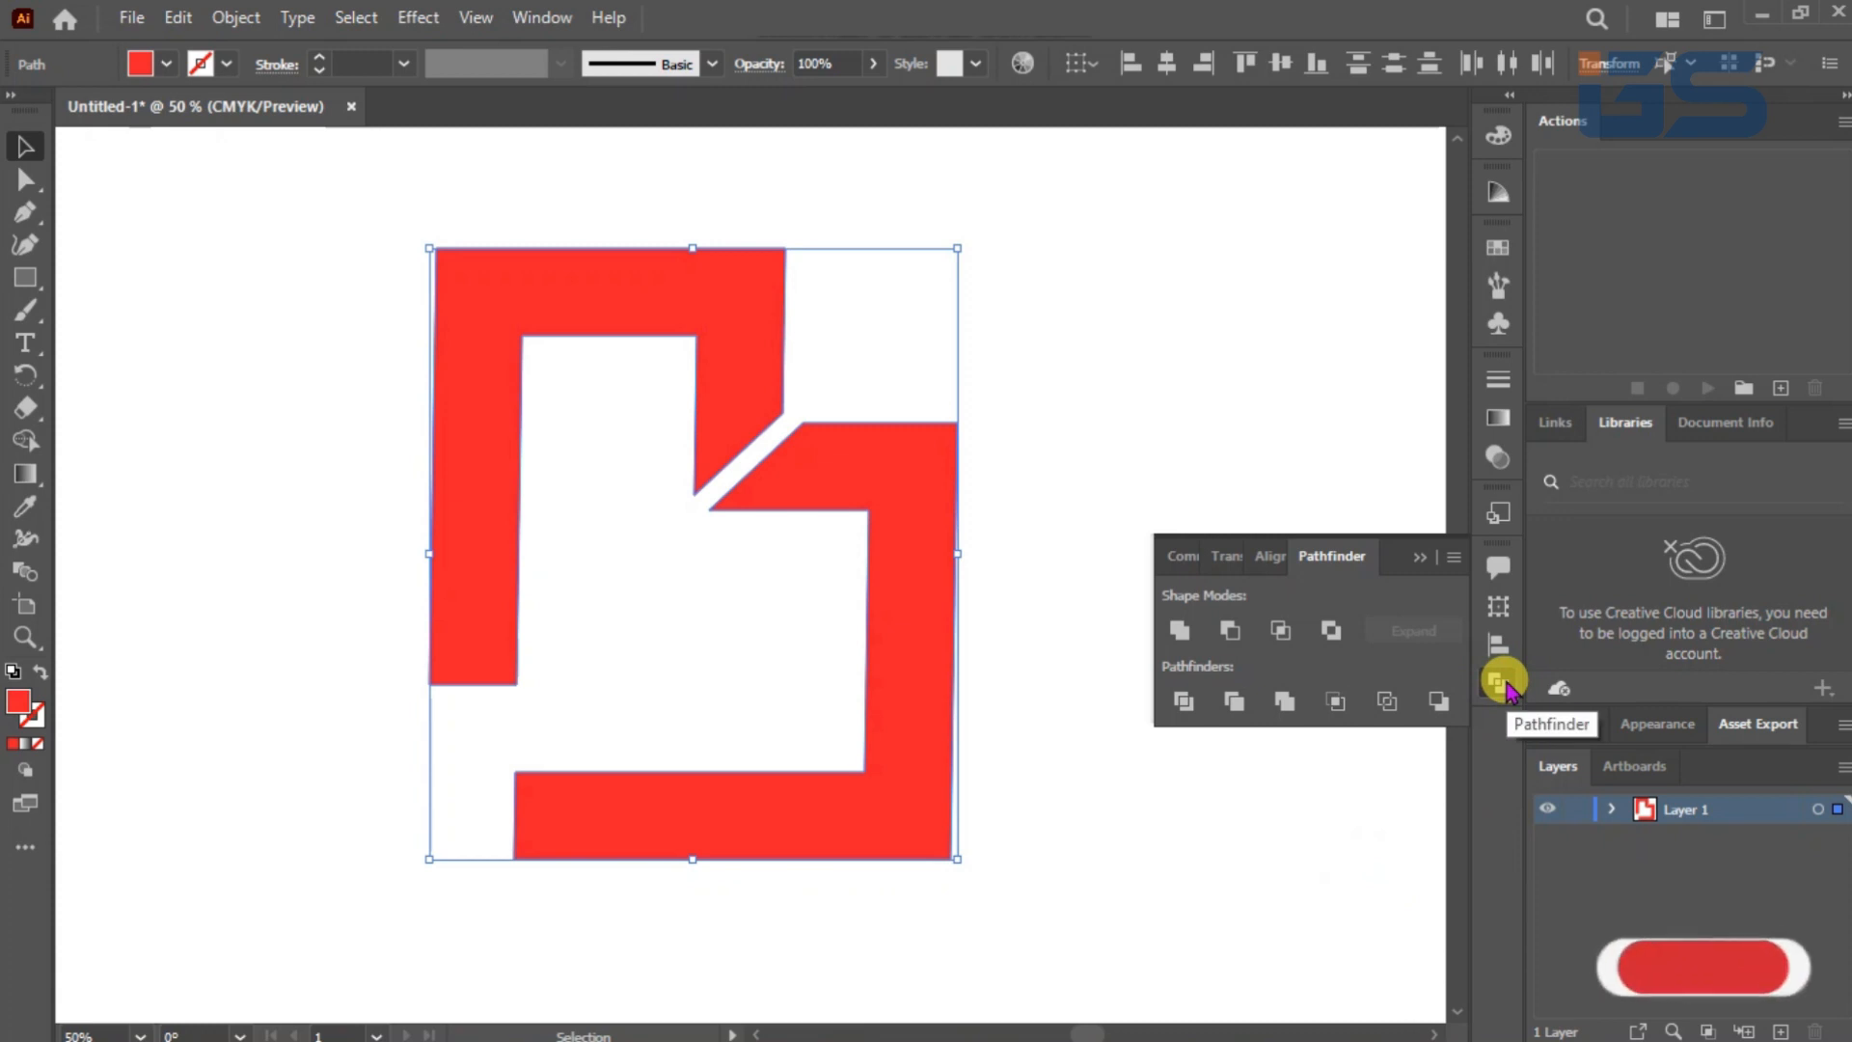
pyautogui.click(1185, 702)
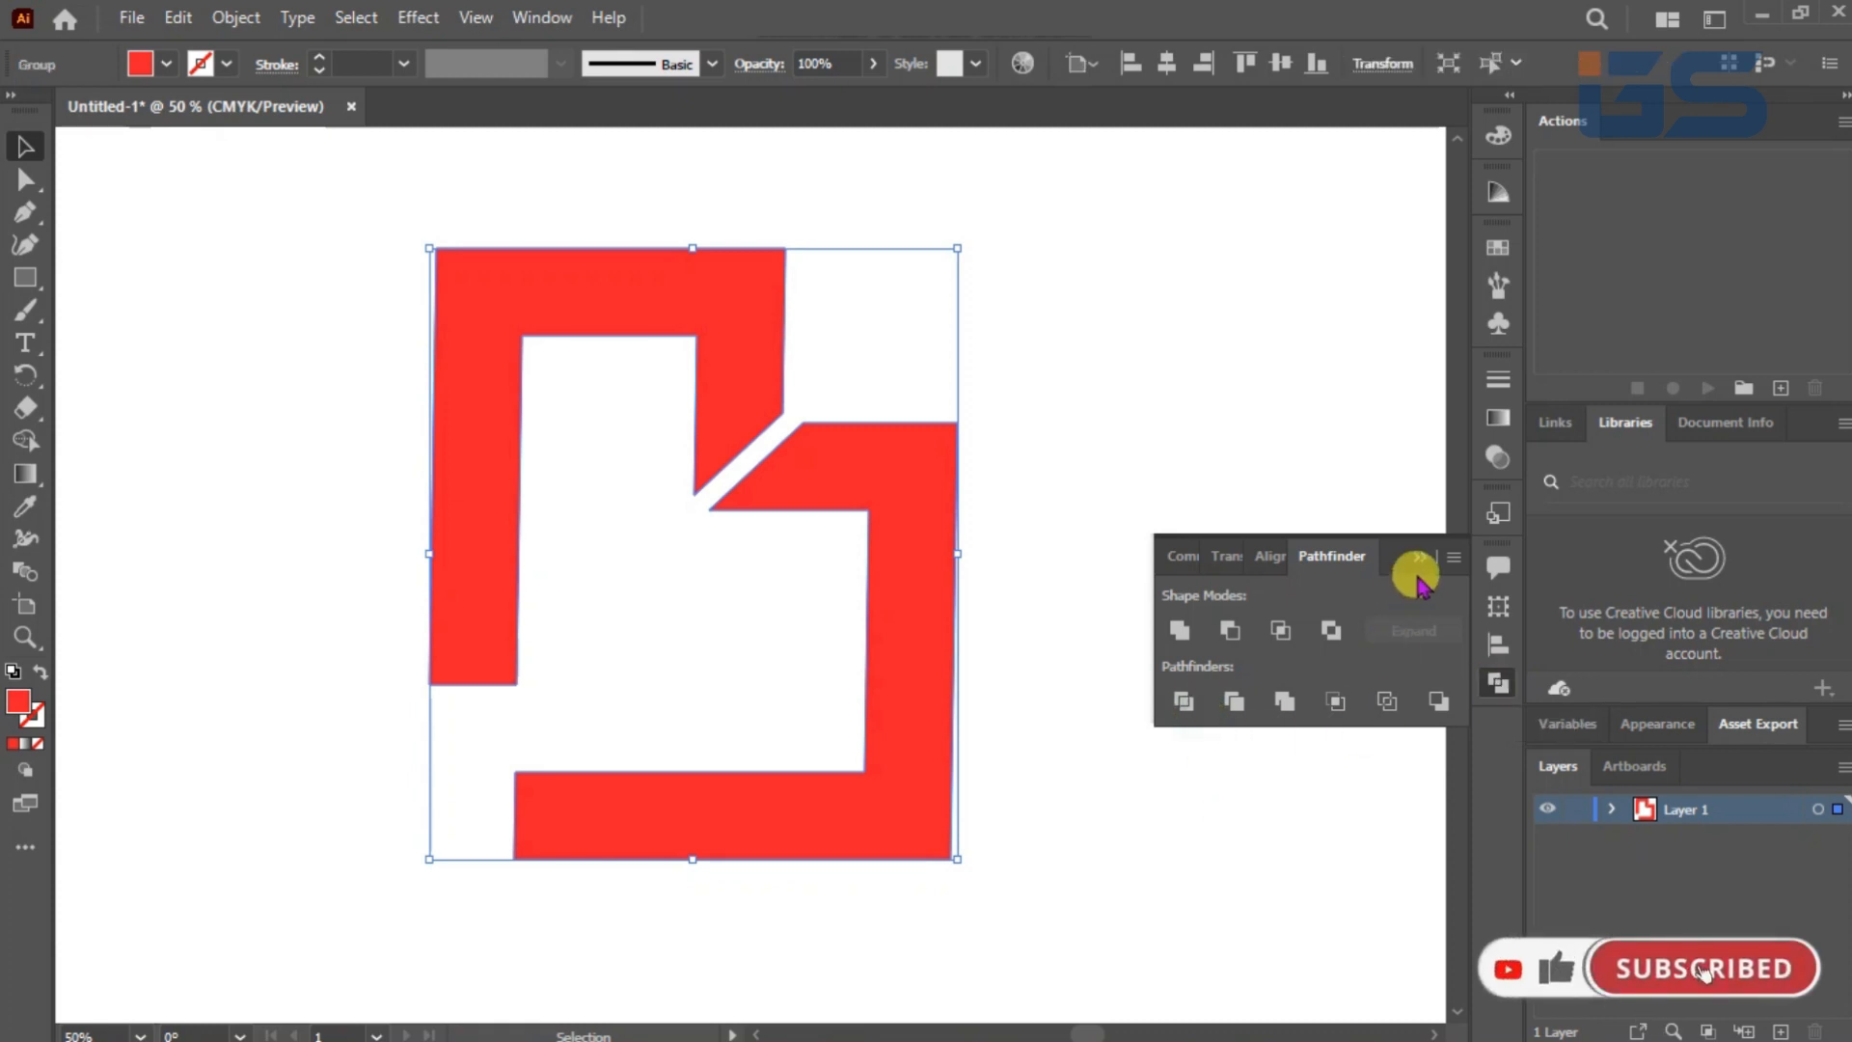
# Step: Ungroup the divided red pieces
pyautogui.click(1102, 552)
pyautogui.moveTo(391, 374); pyautogui.dragTo(883, 753)
pyautogui.rightClick(764, 461)
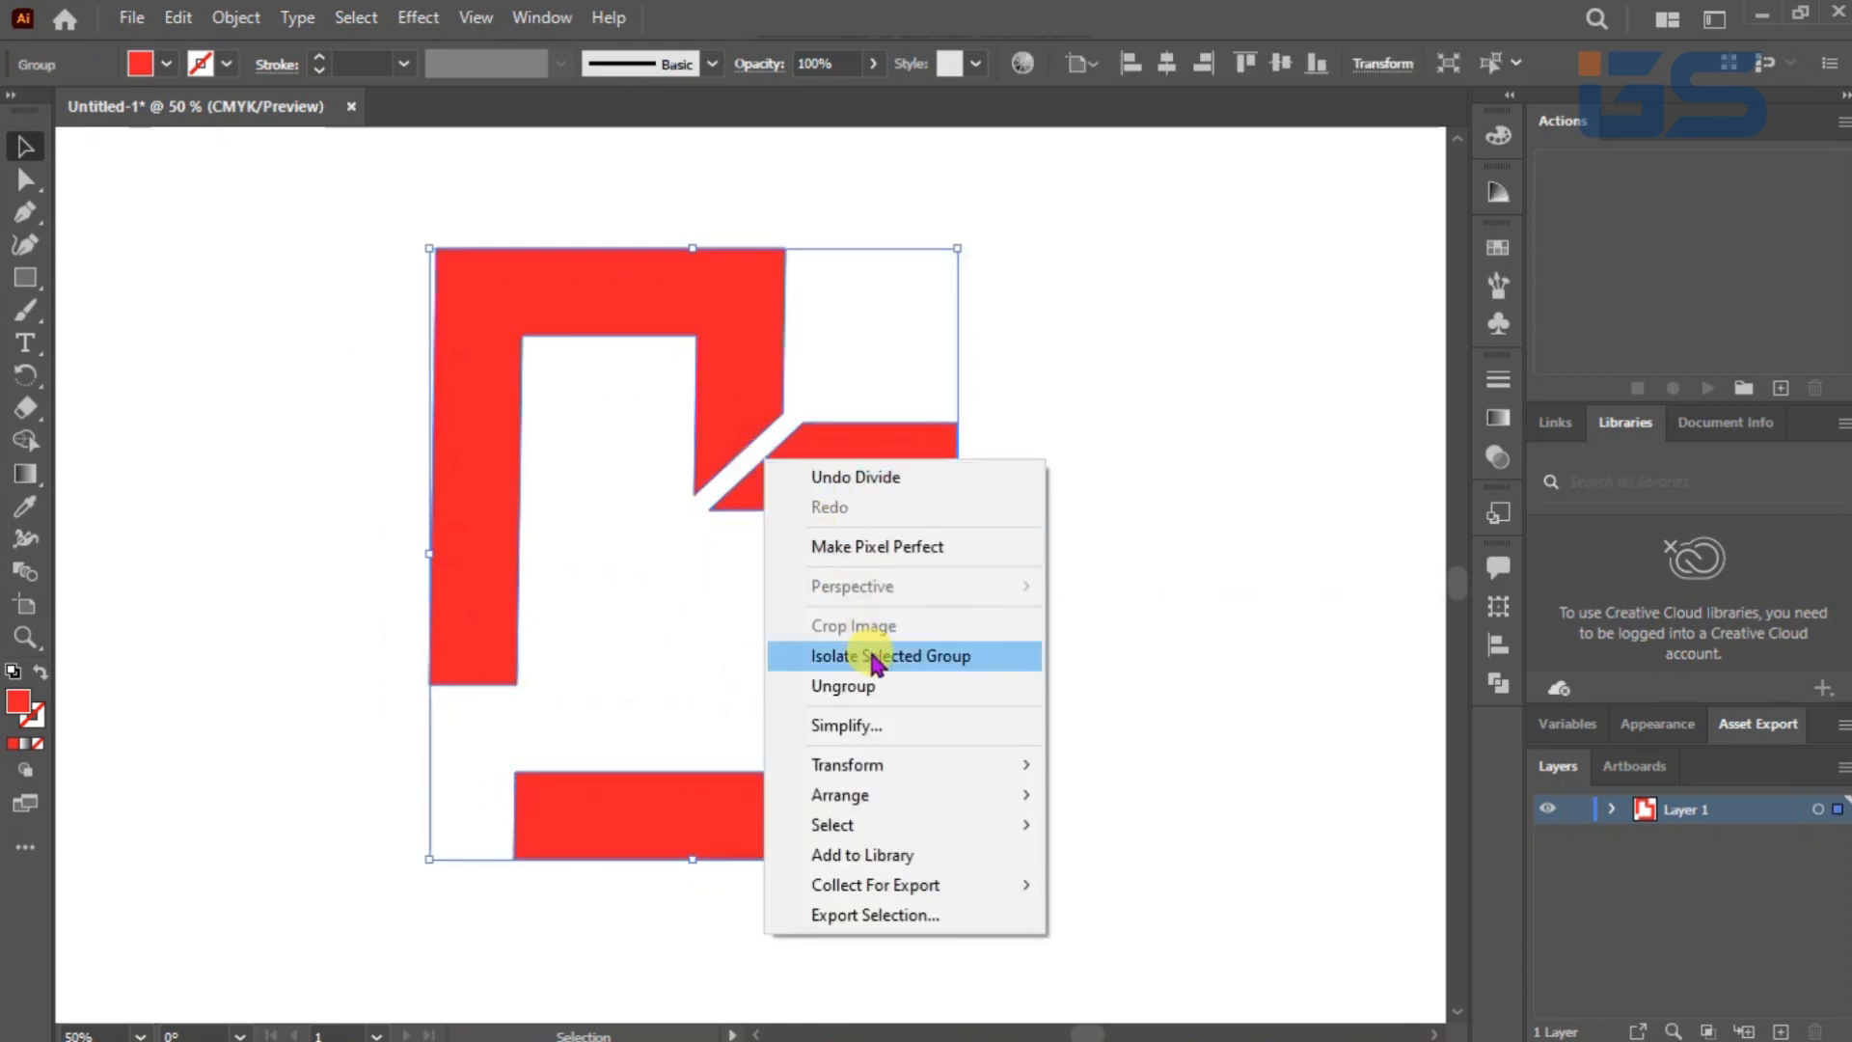
pyautogui.click(881, 685)
pyautogui.click(996, 550)
# Step: Select the two red pieces one at a time to check whether they are separate objects
pyautogui.click(736, 363)
pyautogui.click(852, 454)
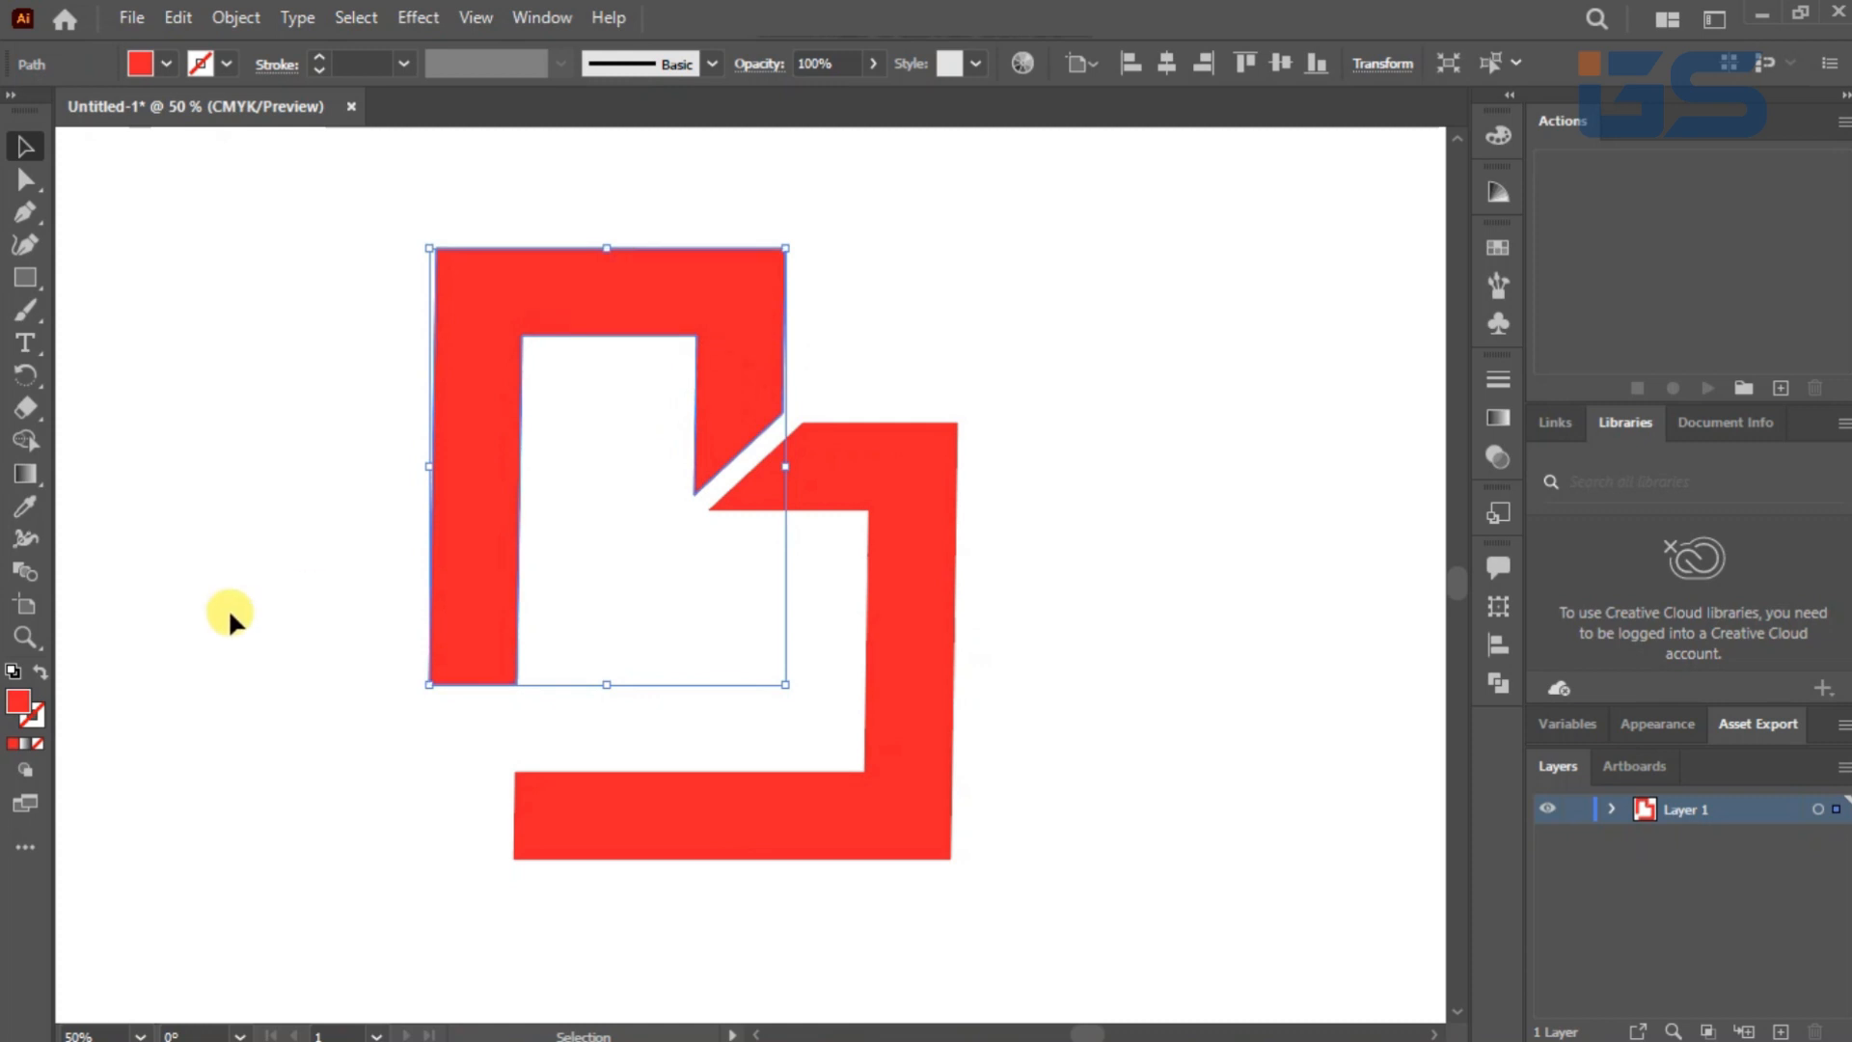
pyautogui.click(317, 548)
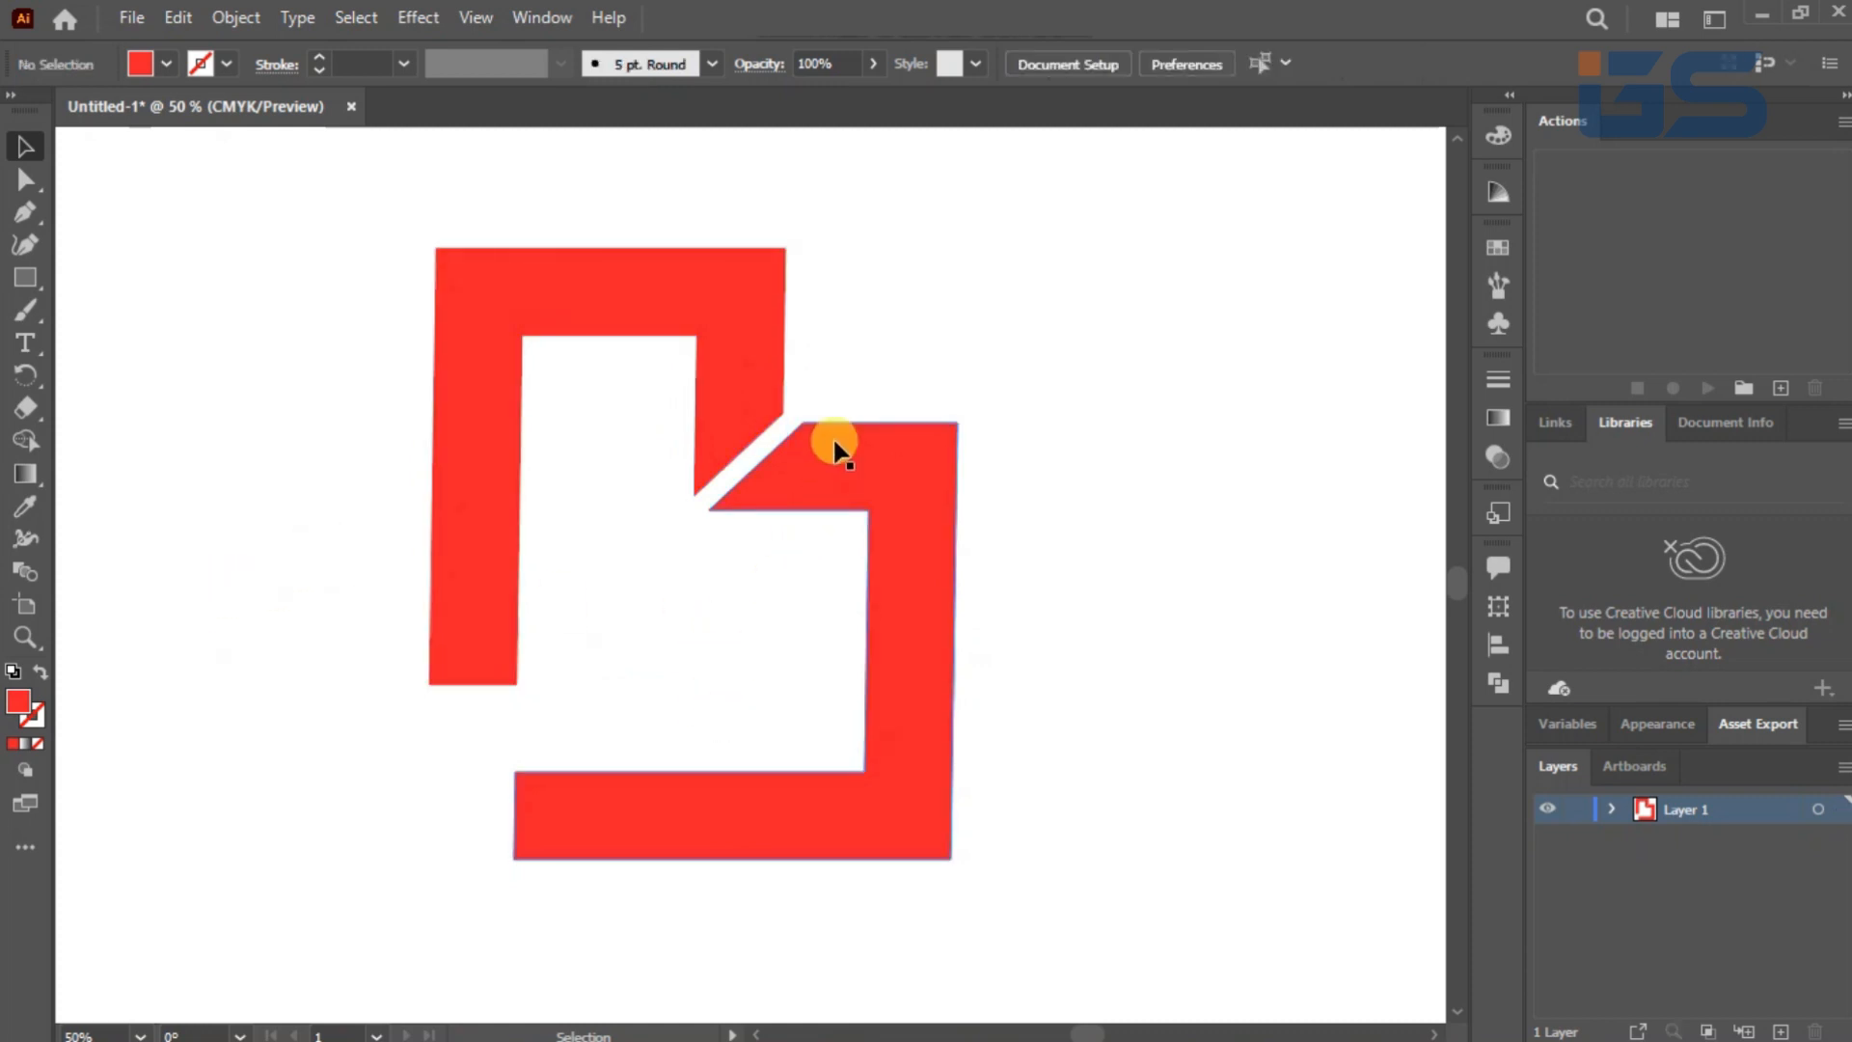
pyautogui.click(824, 468)
pyautogui.click(434, 656)
pyautogui.click(369, 662)
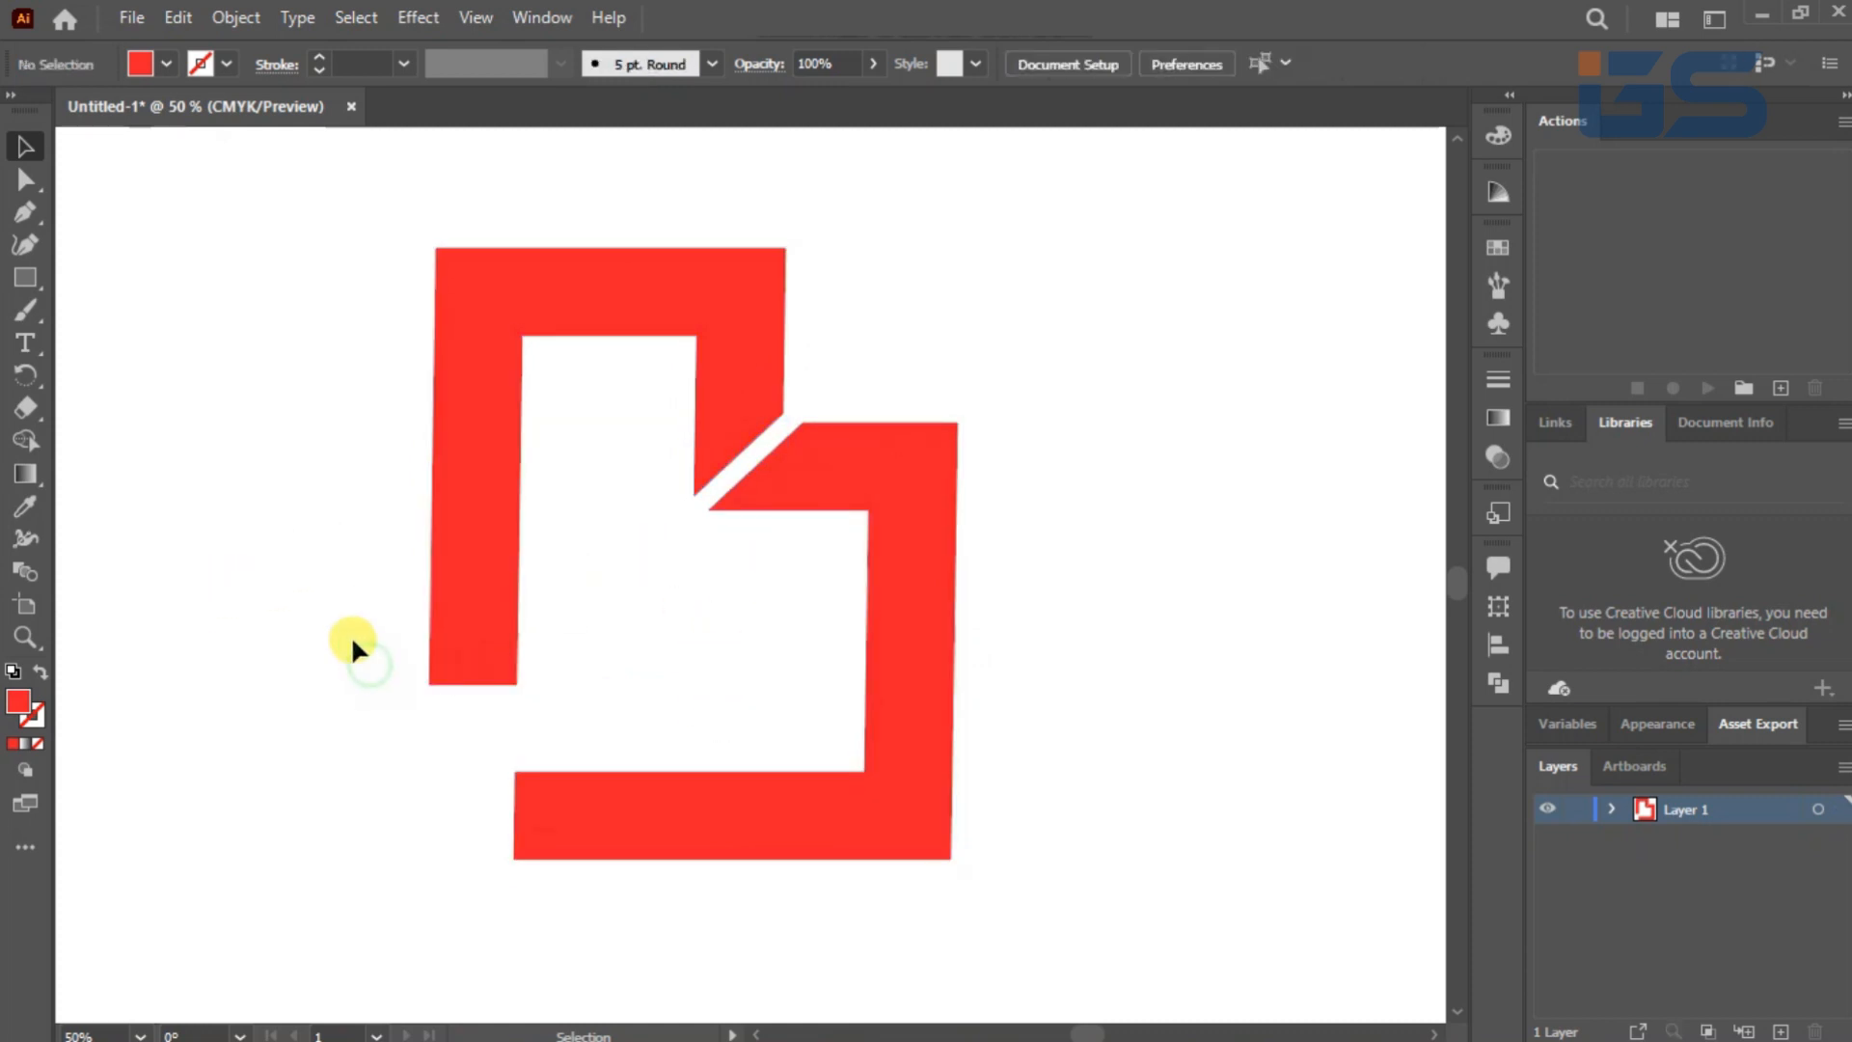
pyautogui.moveTo(545, 697); pyautogui.dragTo(547, 693)
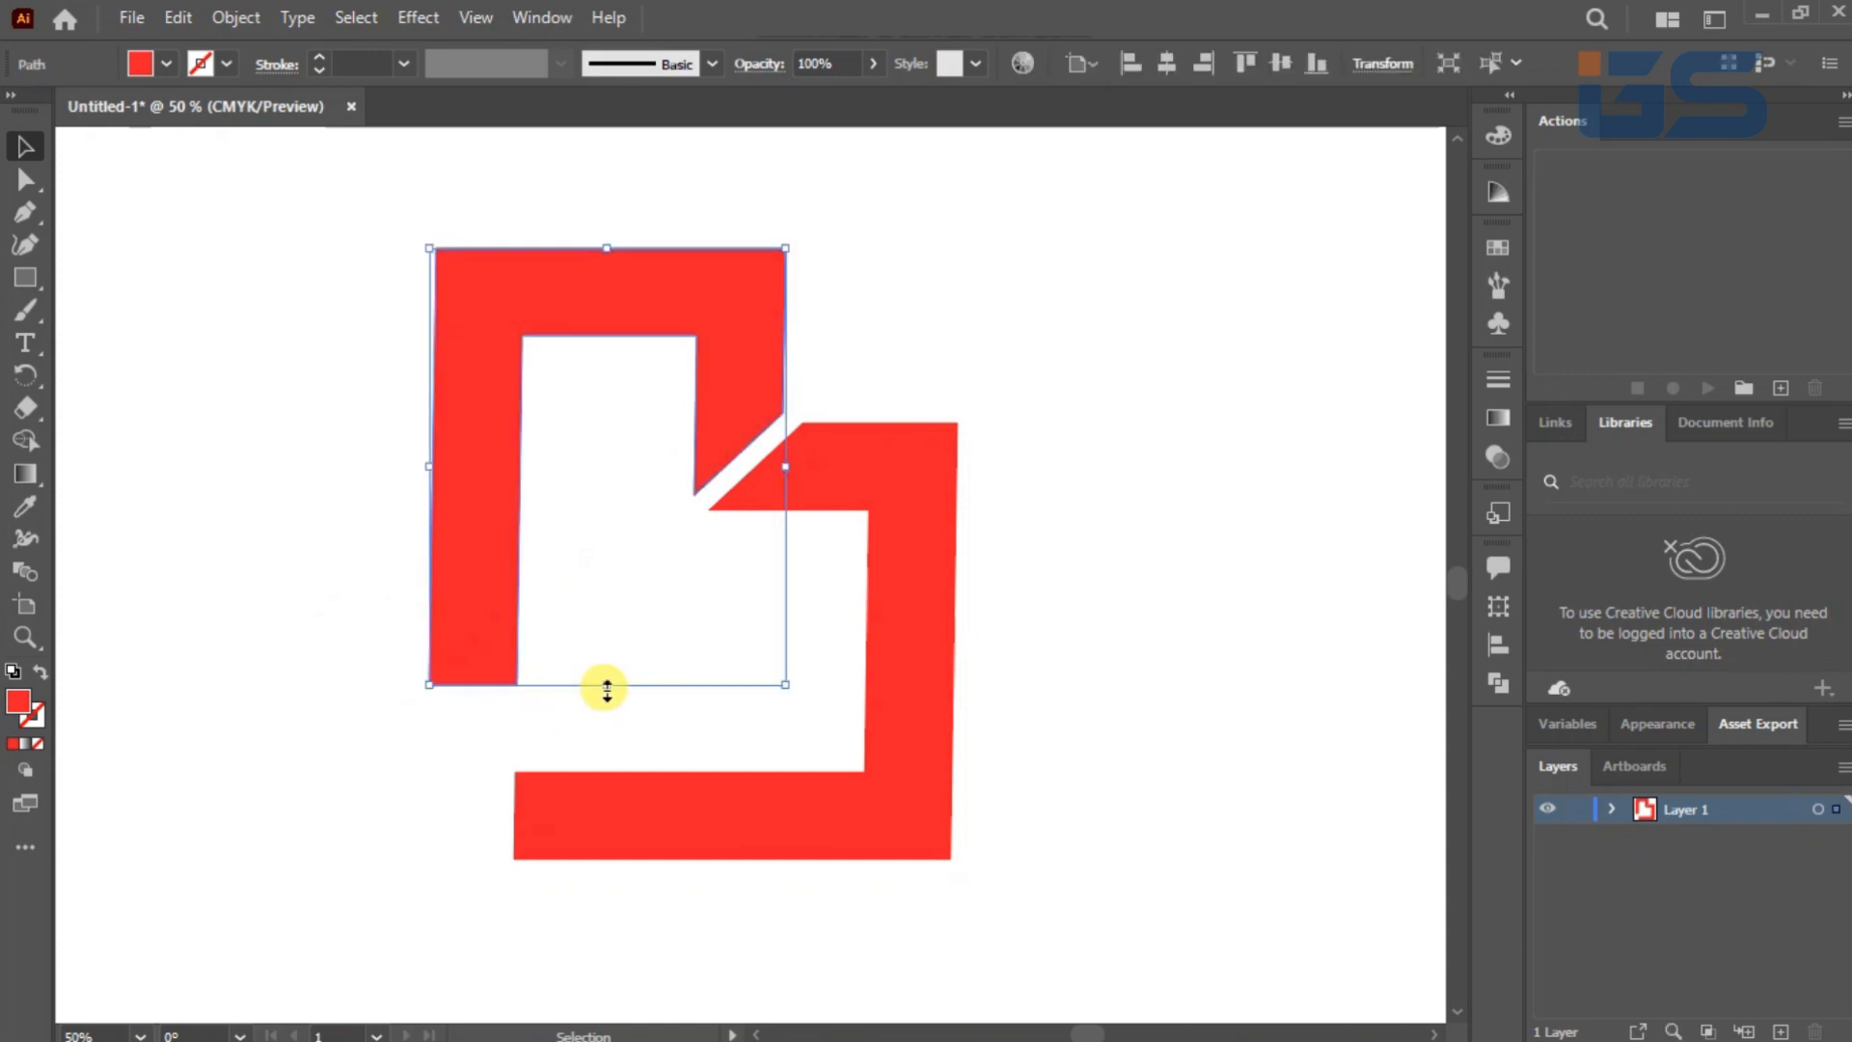
pyautogui.rightClick(462, 531)
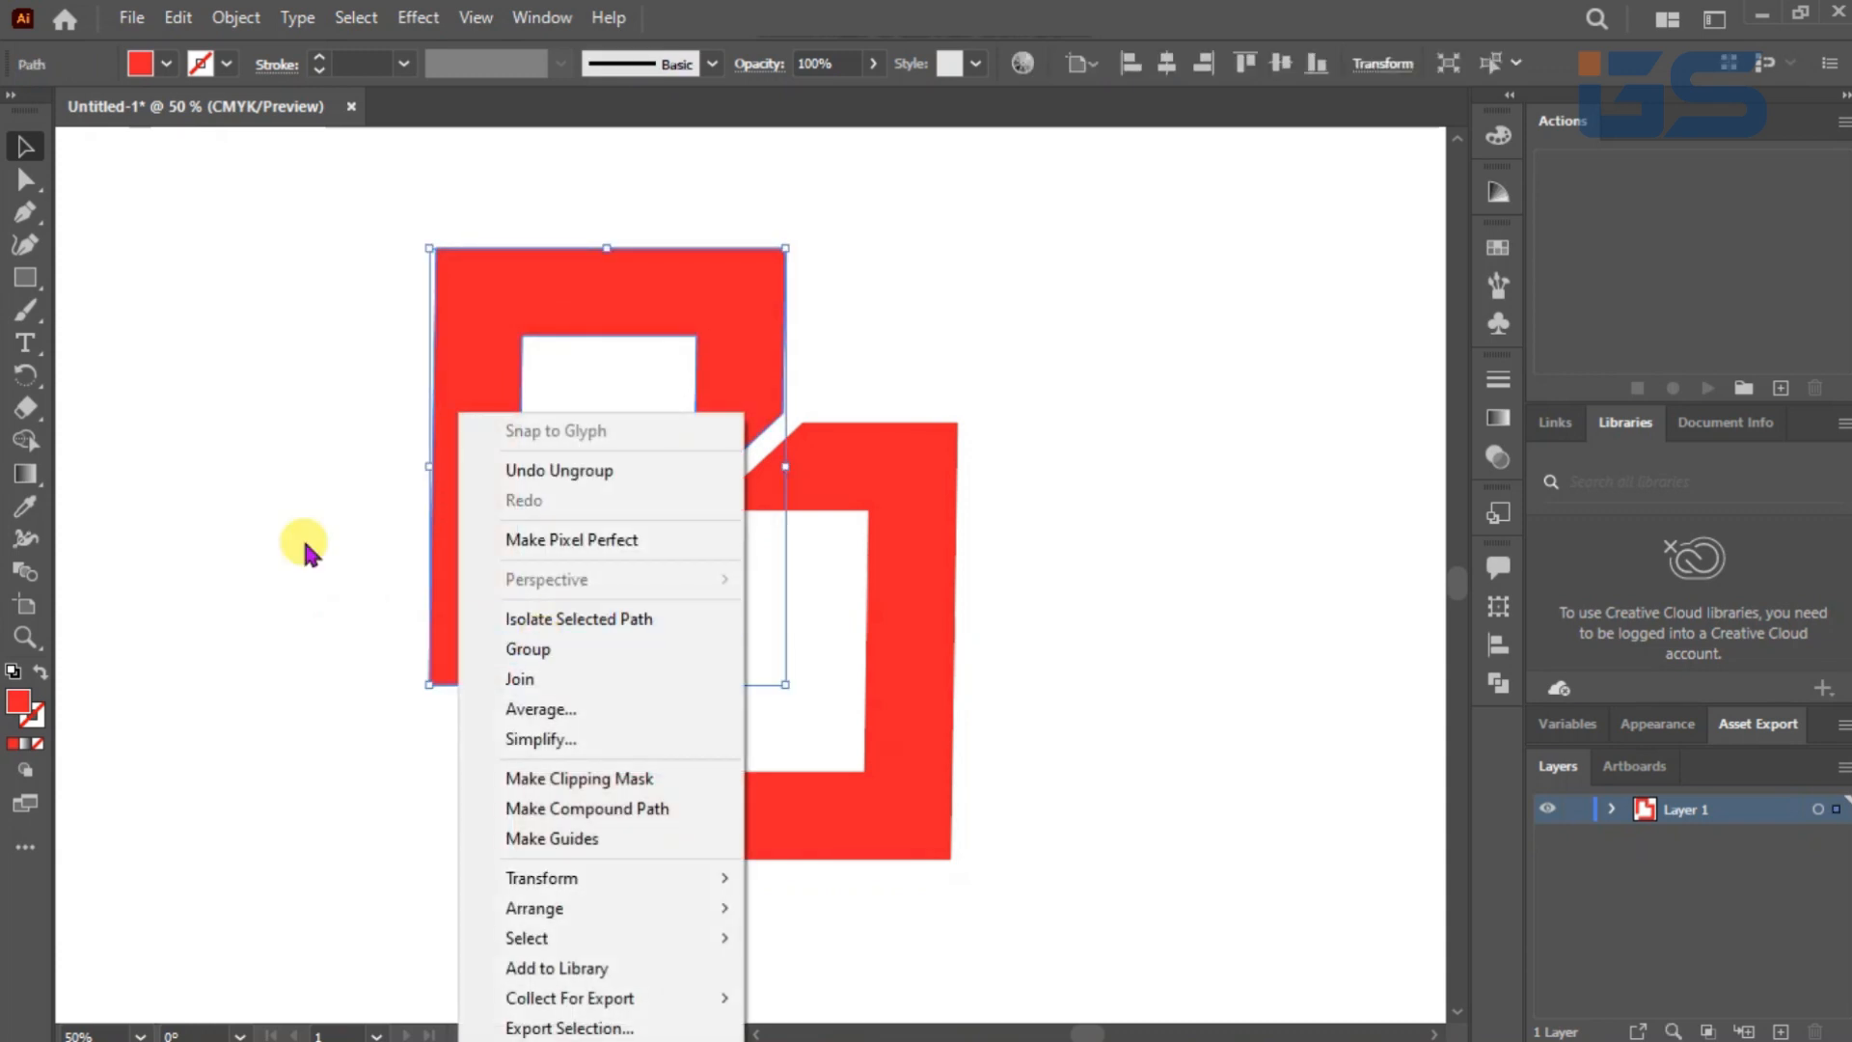
pyautogui.click(307, 552)
# Step: Round the lower end of the left red piece fully and give its two upper outer corners a large radius
pyautogui.click(24, 181)
pyautogui.moveTo(500, 696); pyautogui.dragTo(498, 594)
pyautogui.click(302, 413)
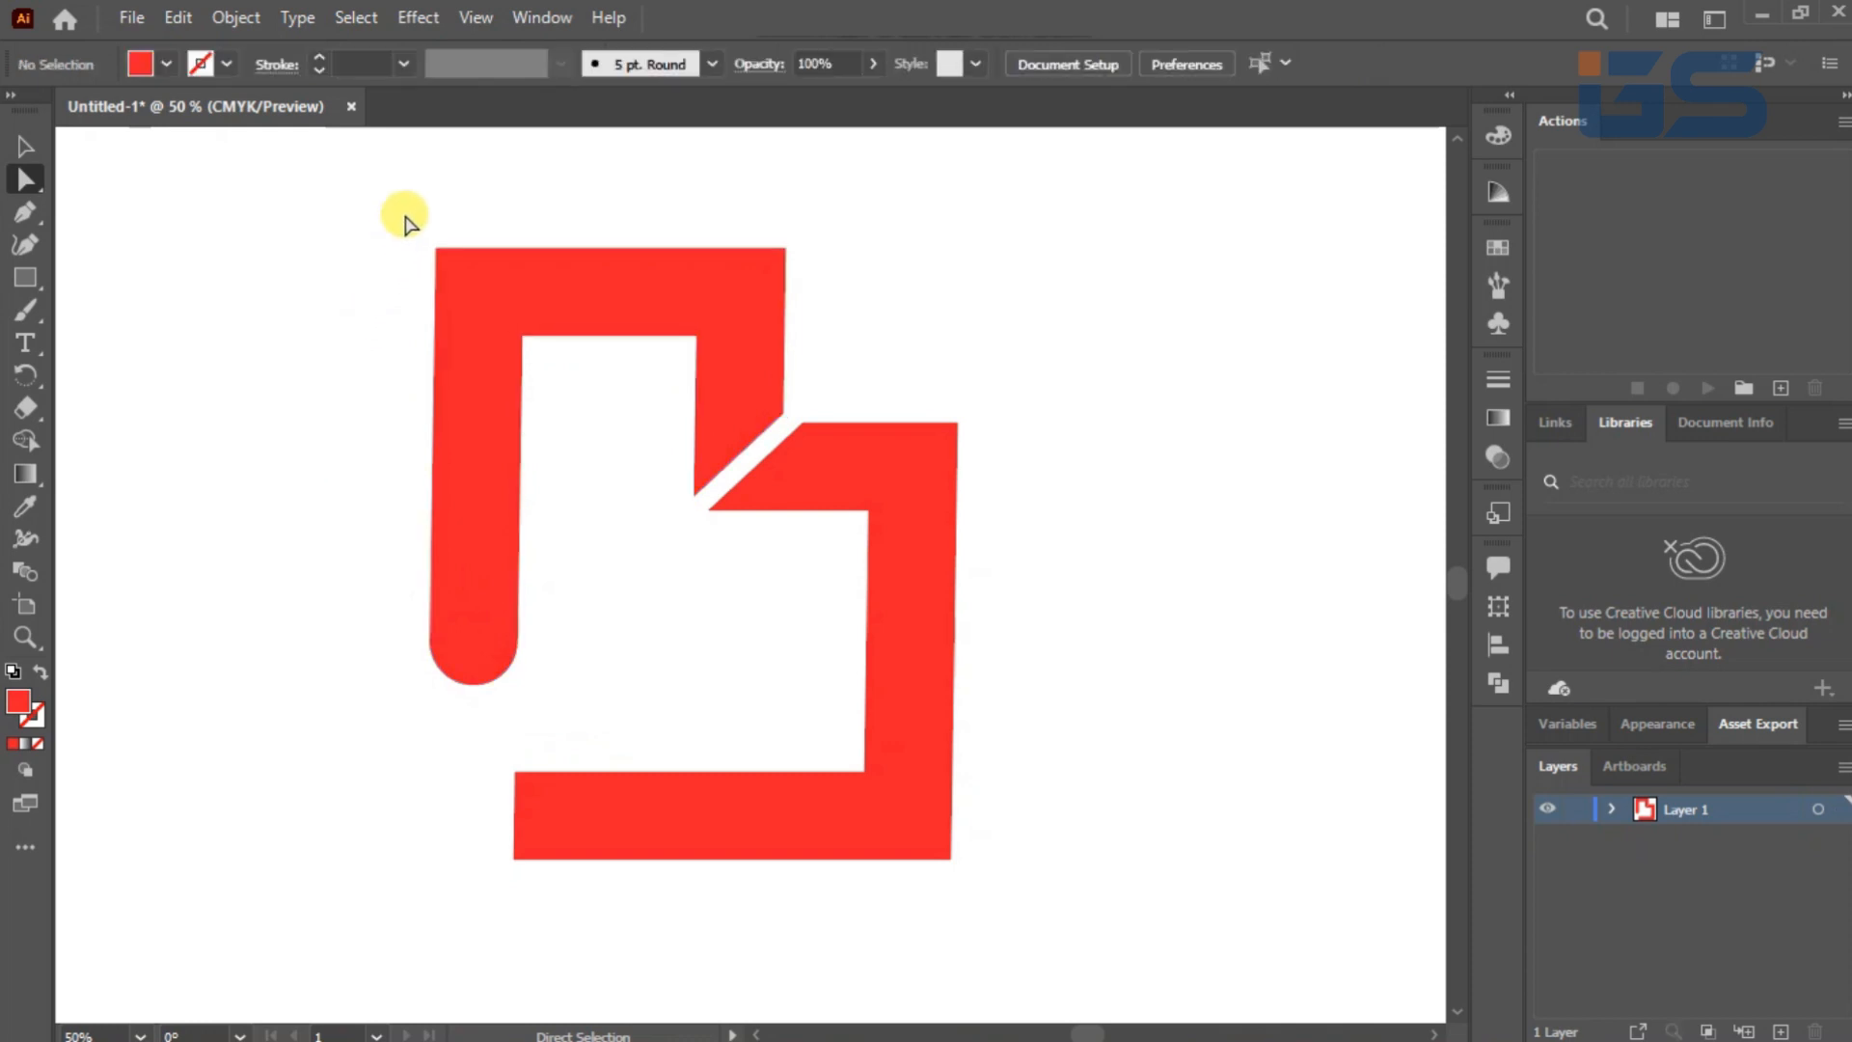
pyautogui.moveTo(783, 282); pyautogui.dragTo(638, 323)
pyautogui.click(582, 422)
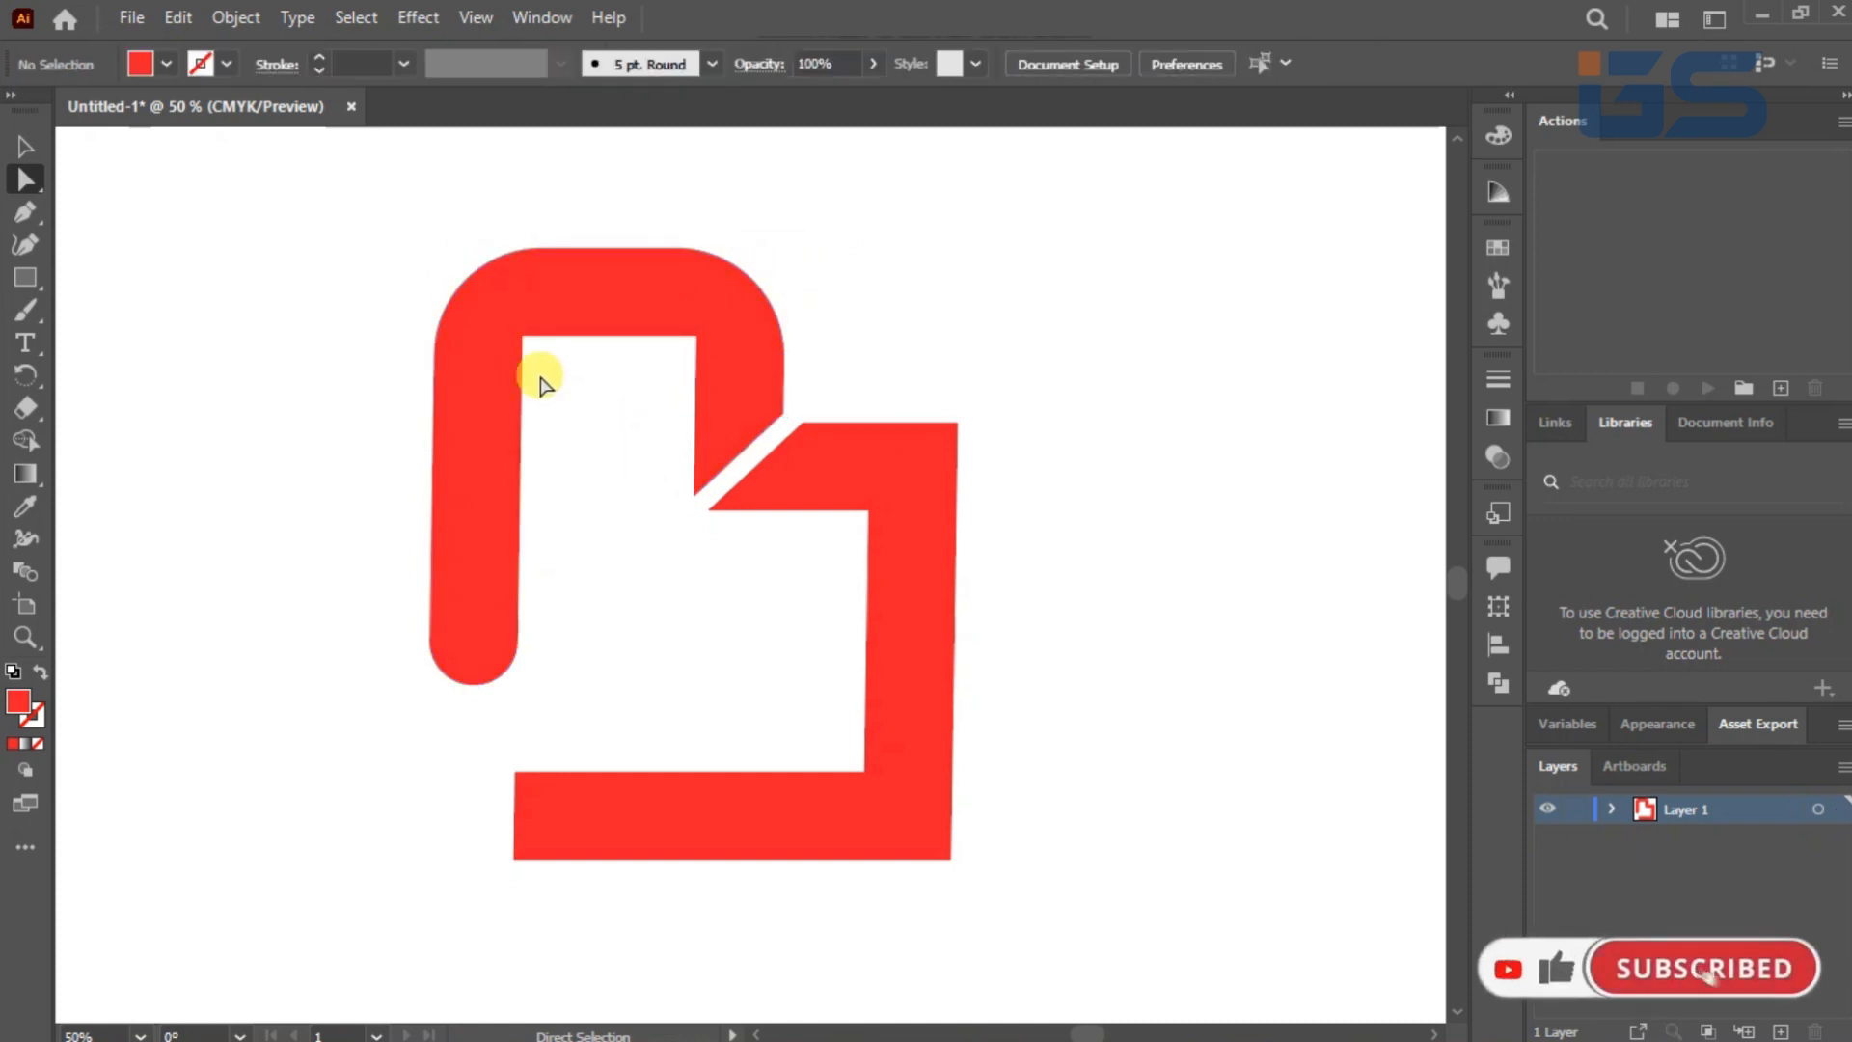
# Step: Round the two upper inner corners of the left red piece to a radius of about 47 px
pyautogui.moveTo(563, 440); pyautogui.dragTo(702, 328)
pyautogui.click(642, 401)
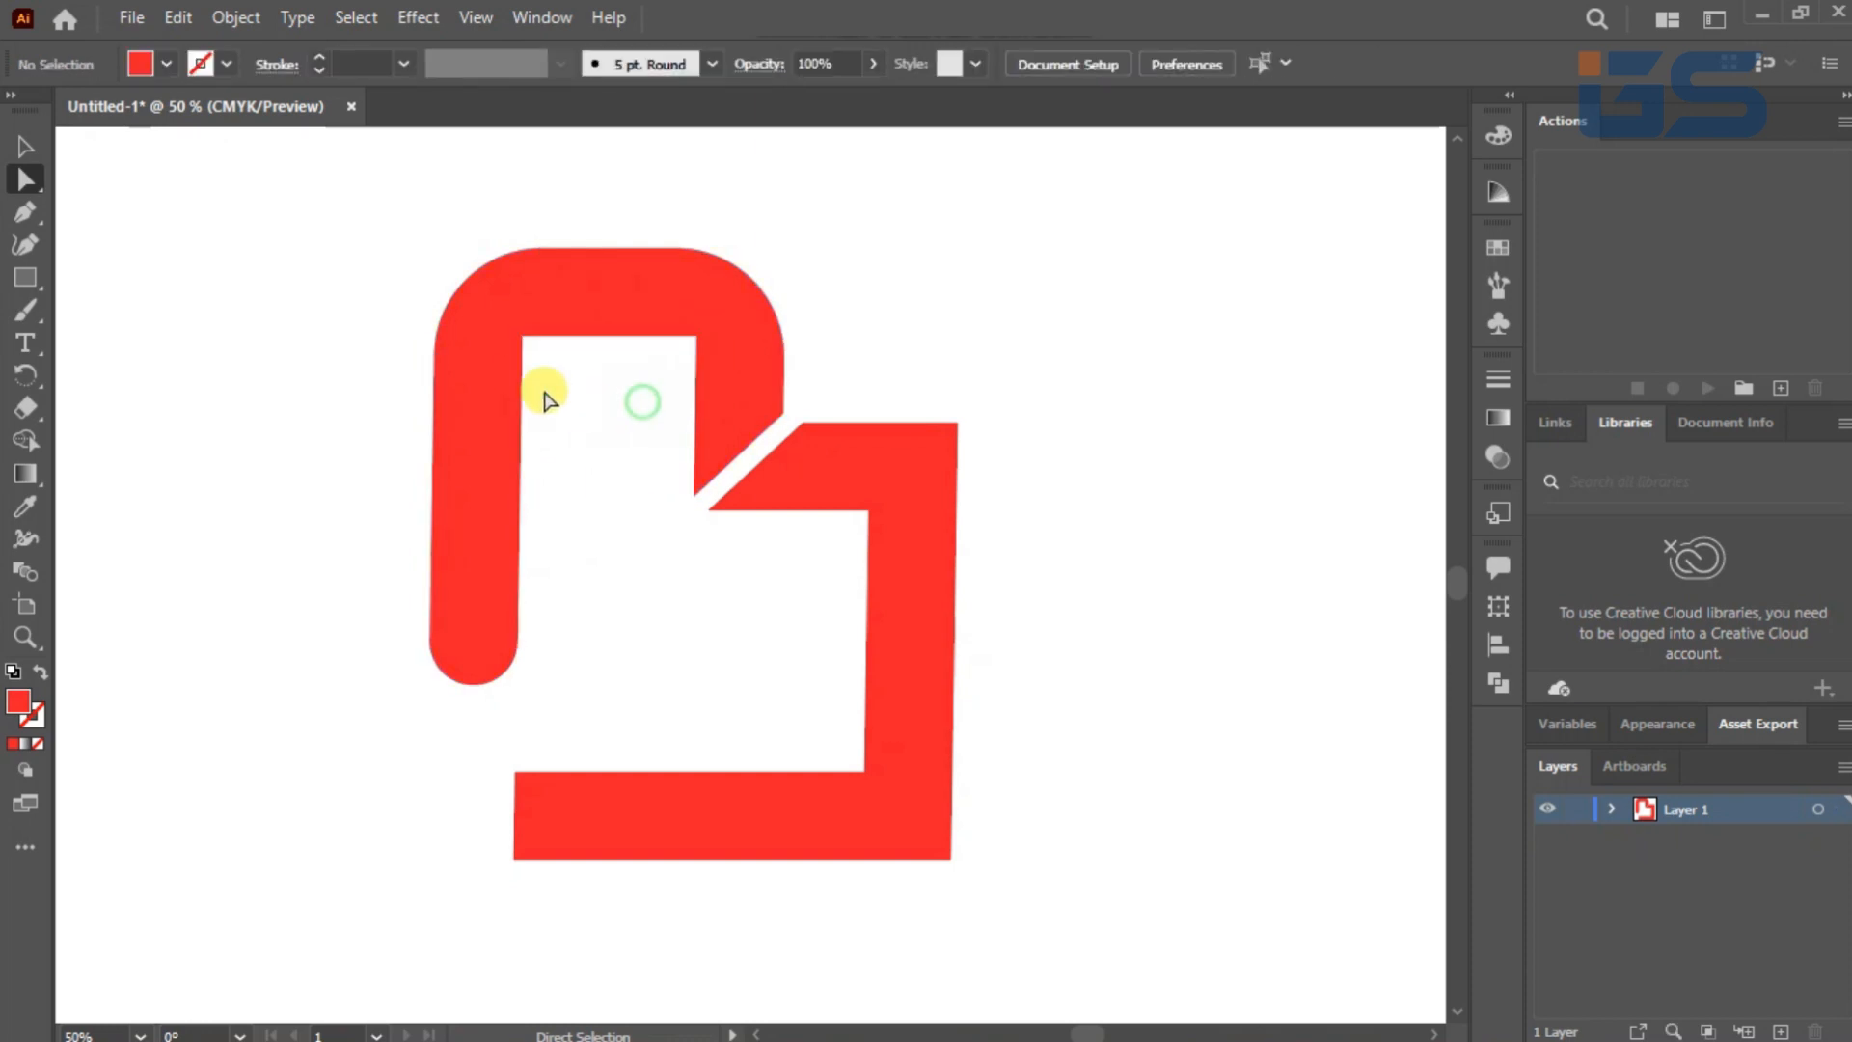
pyautogui.click(522, 337)
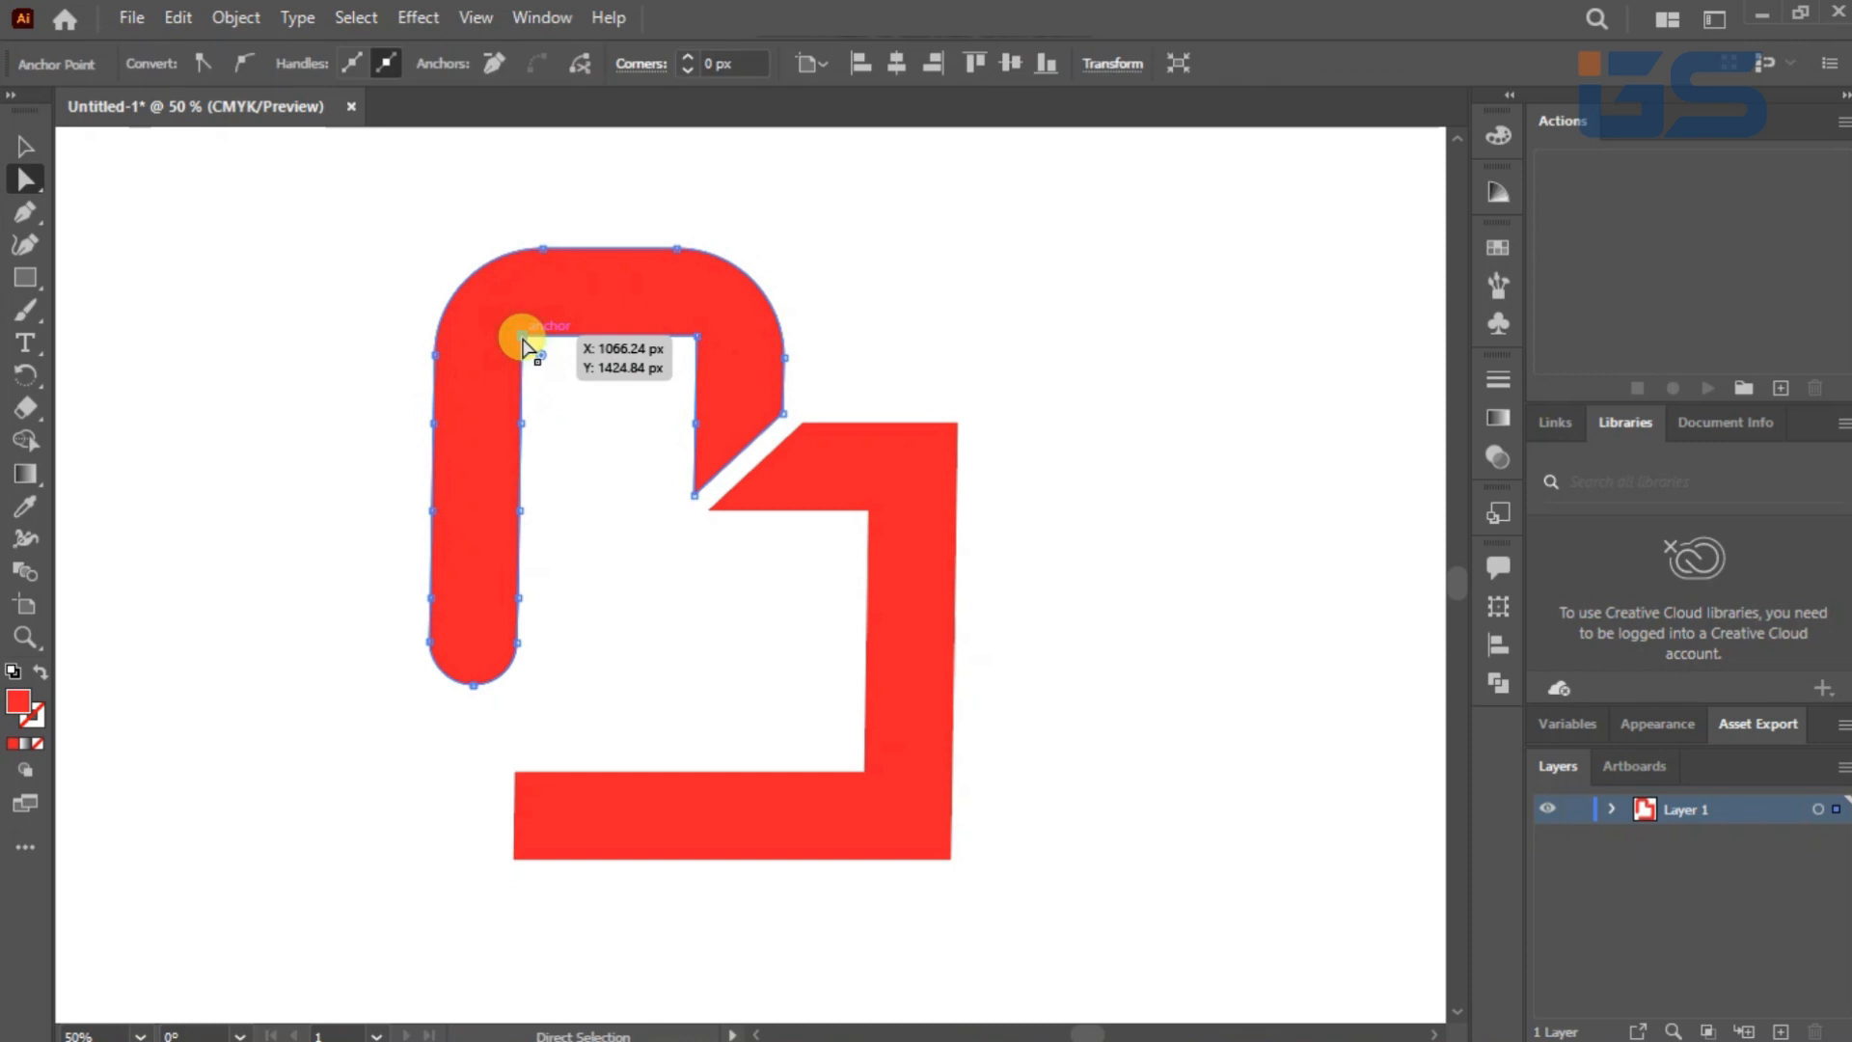
pyautogui.click(695, 334)
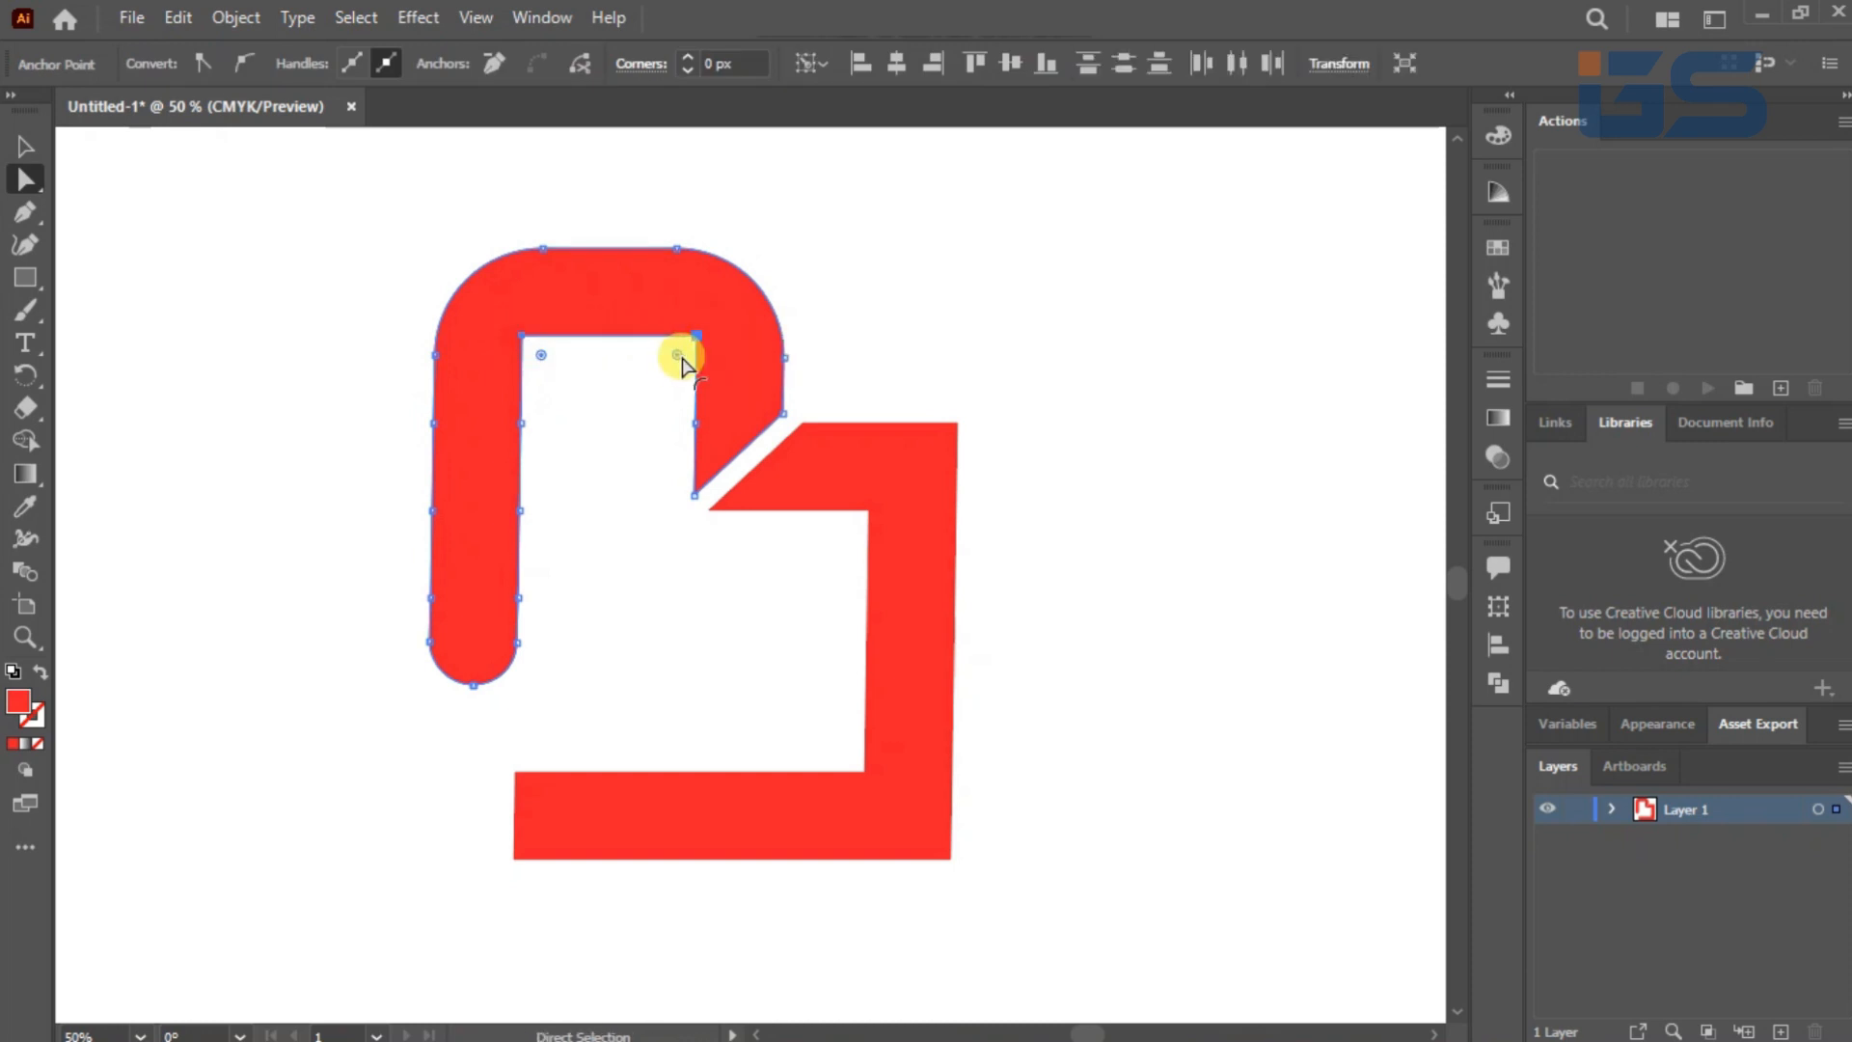
pyautogui.moveTo(678, 365); pyautogui.dragTo(658, 396)
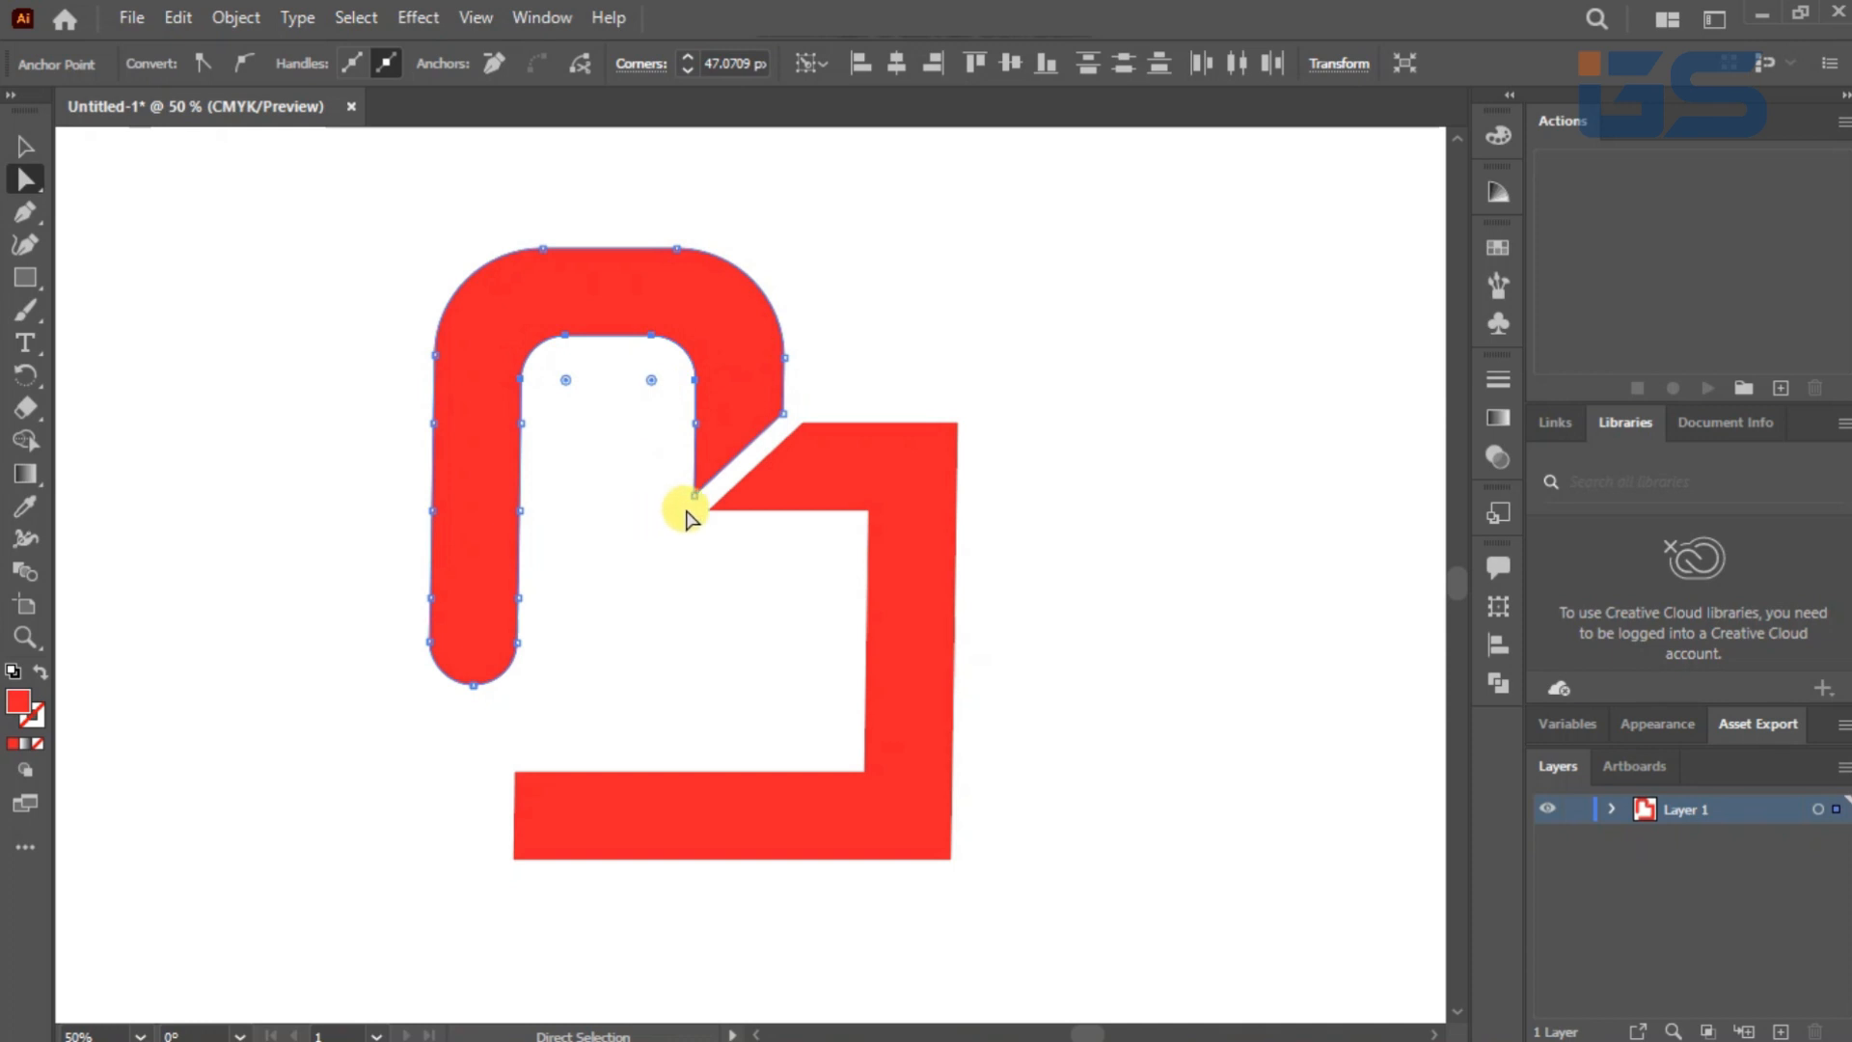
pyautogui.click(1047, 405)
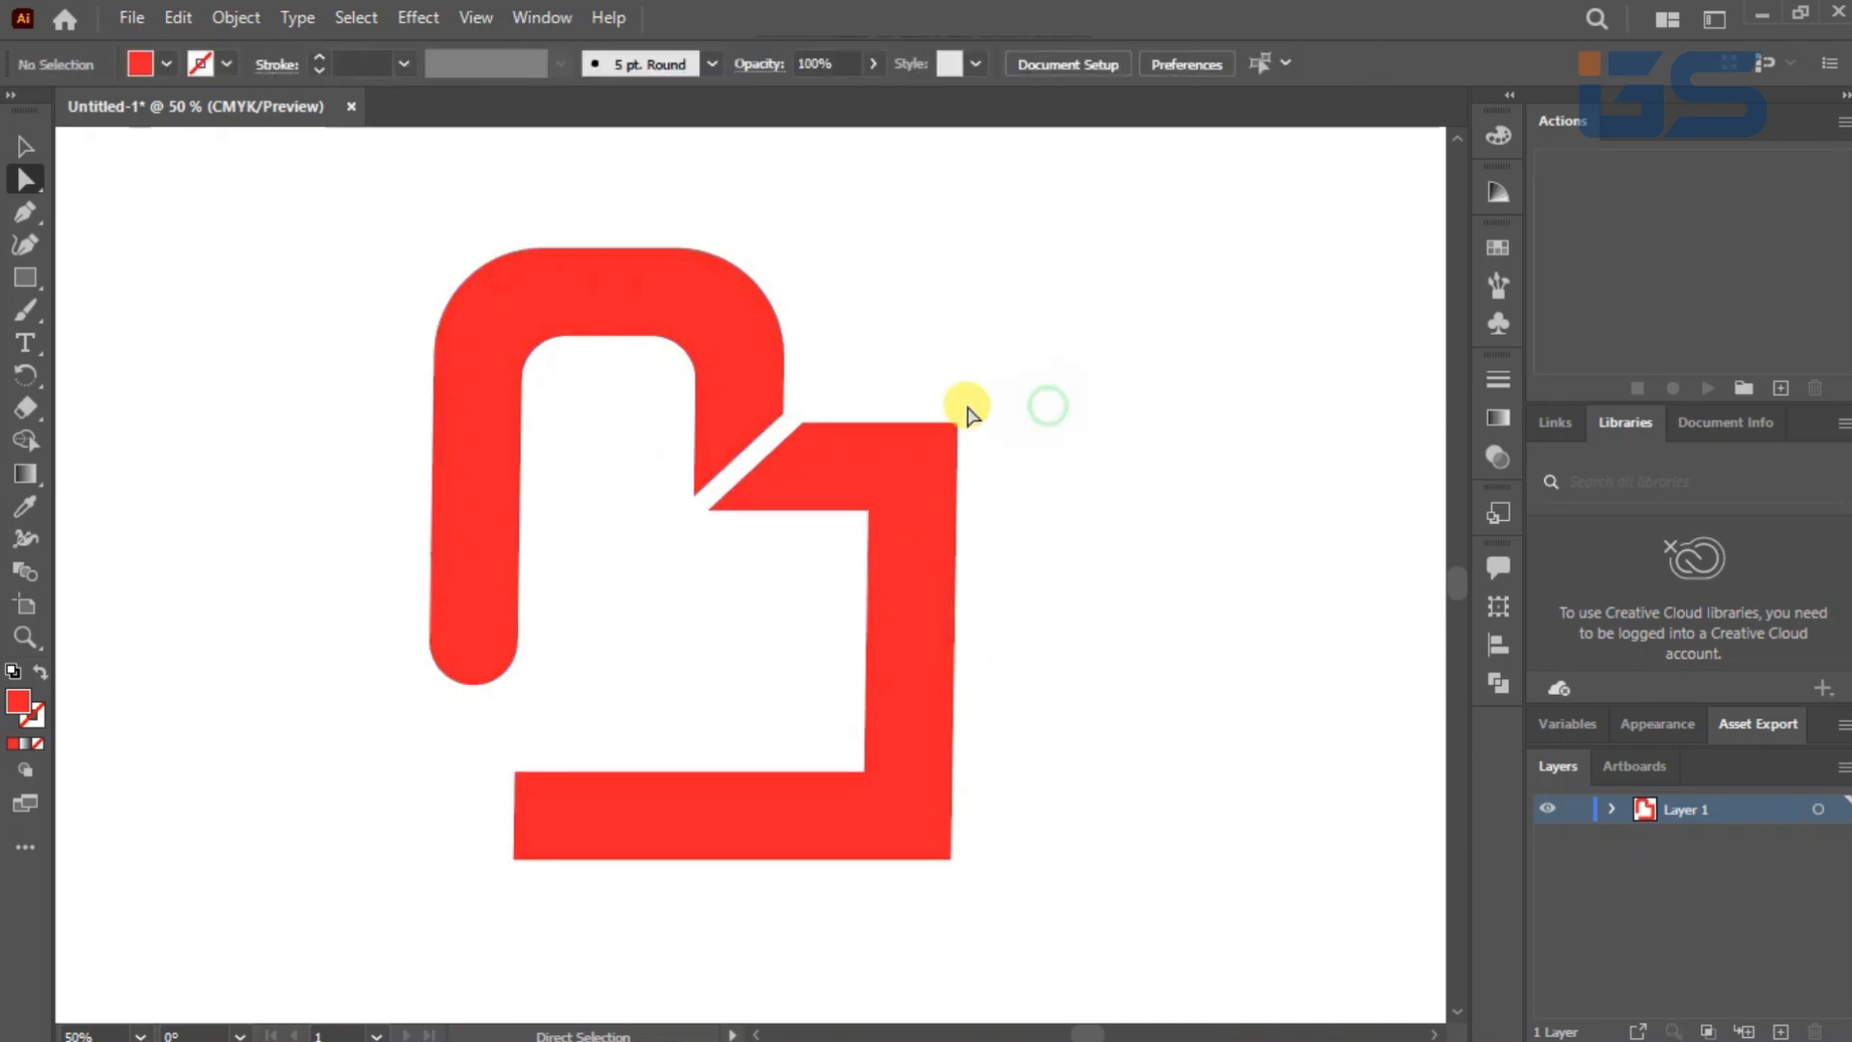
# Step: Round the outer and inner corners on the right side of the second red piece
pyautogui.click(949, 455)
pyautogui.moveTo(938, 445); pyautogui.dragTo(913, 459)
pyautogui.moveTo(967, 809); pyautogui.dragTo(895, 902)
pyautogui.moveTo(931, 839); pyautogui.dragTo(848, 756)
pyautogui.click(1014, 596)
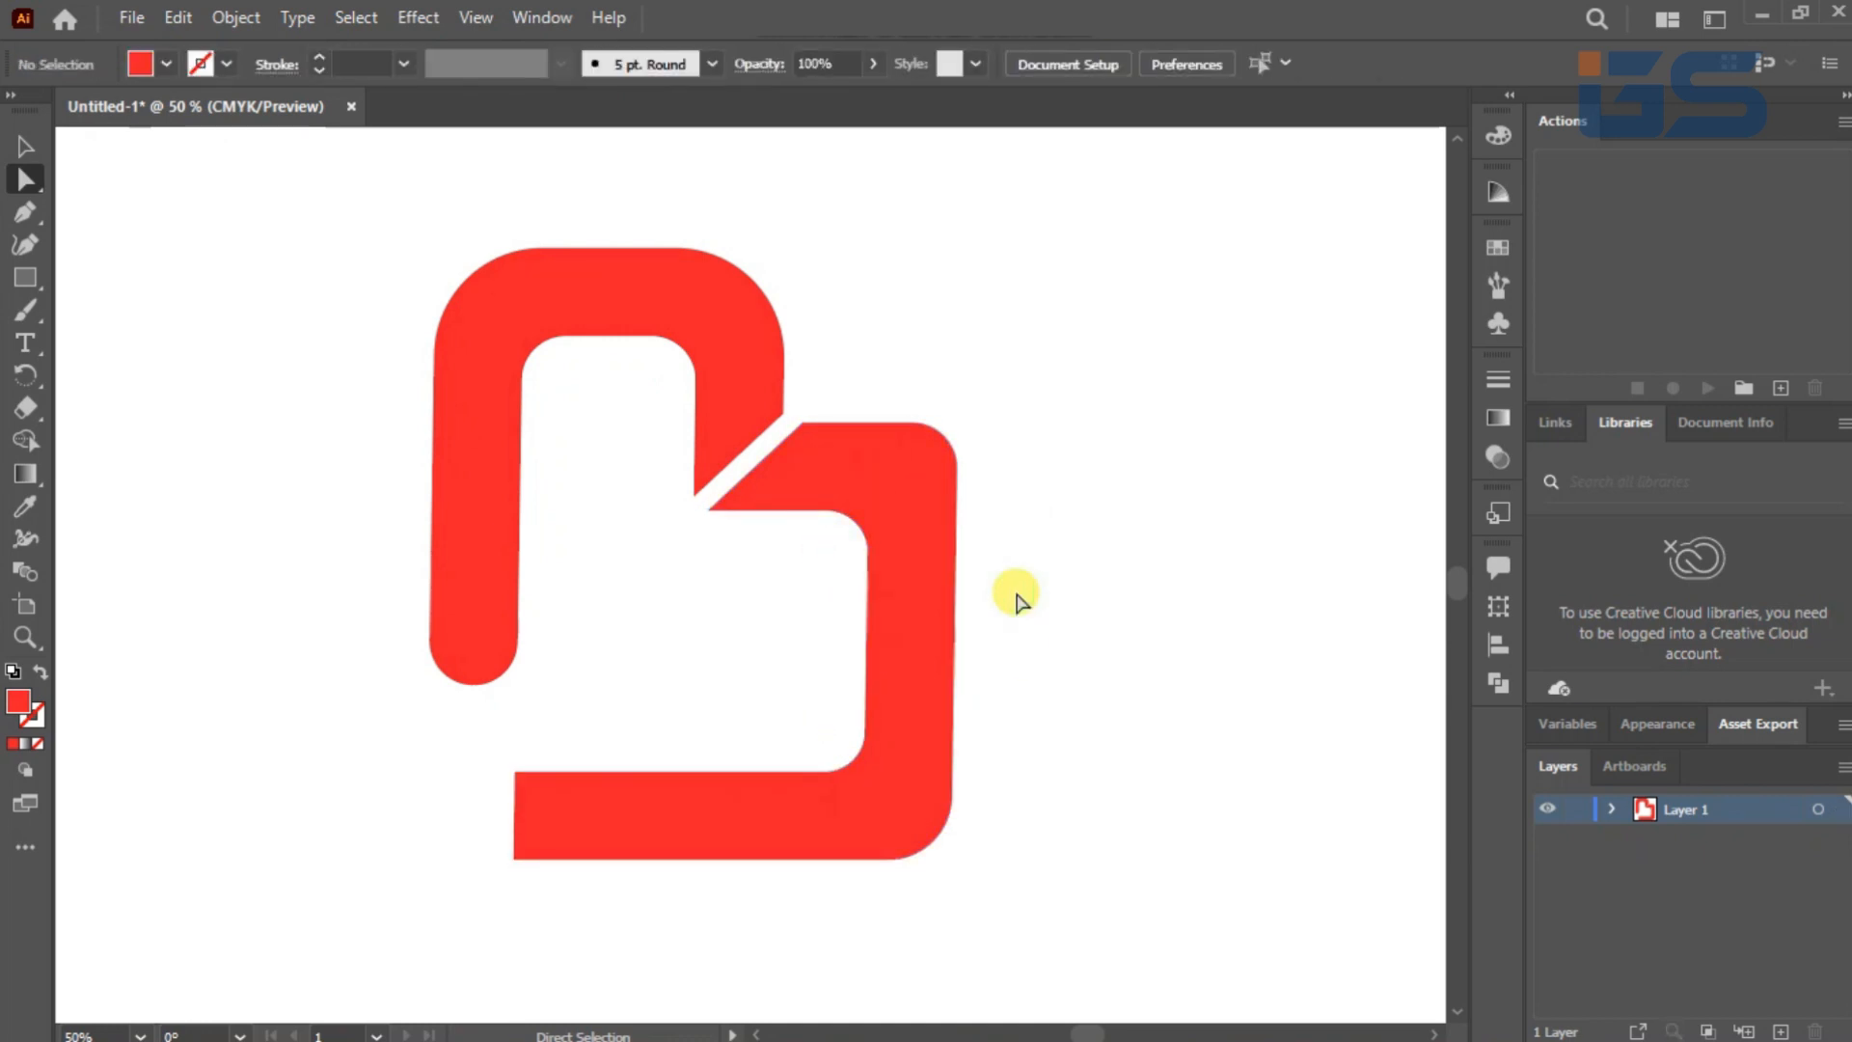
# Step: Move the right red piece up and left until its diagonal edge meets the left piece's diagonal edge
pyautogui.click(878, 485)
pyautogui.click(13, 144)
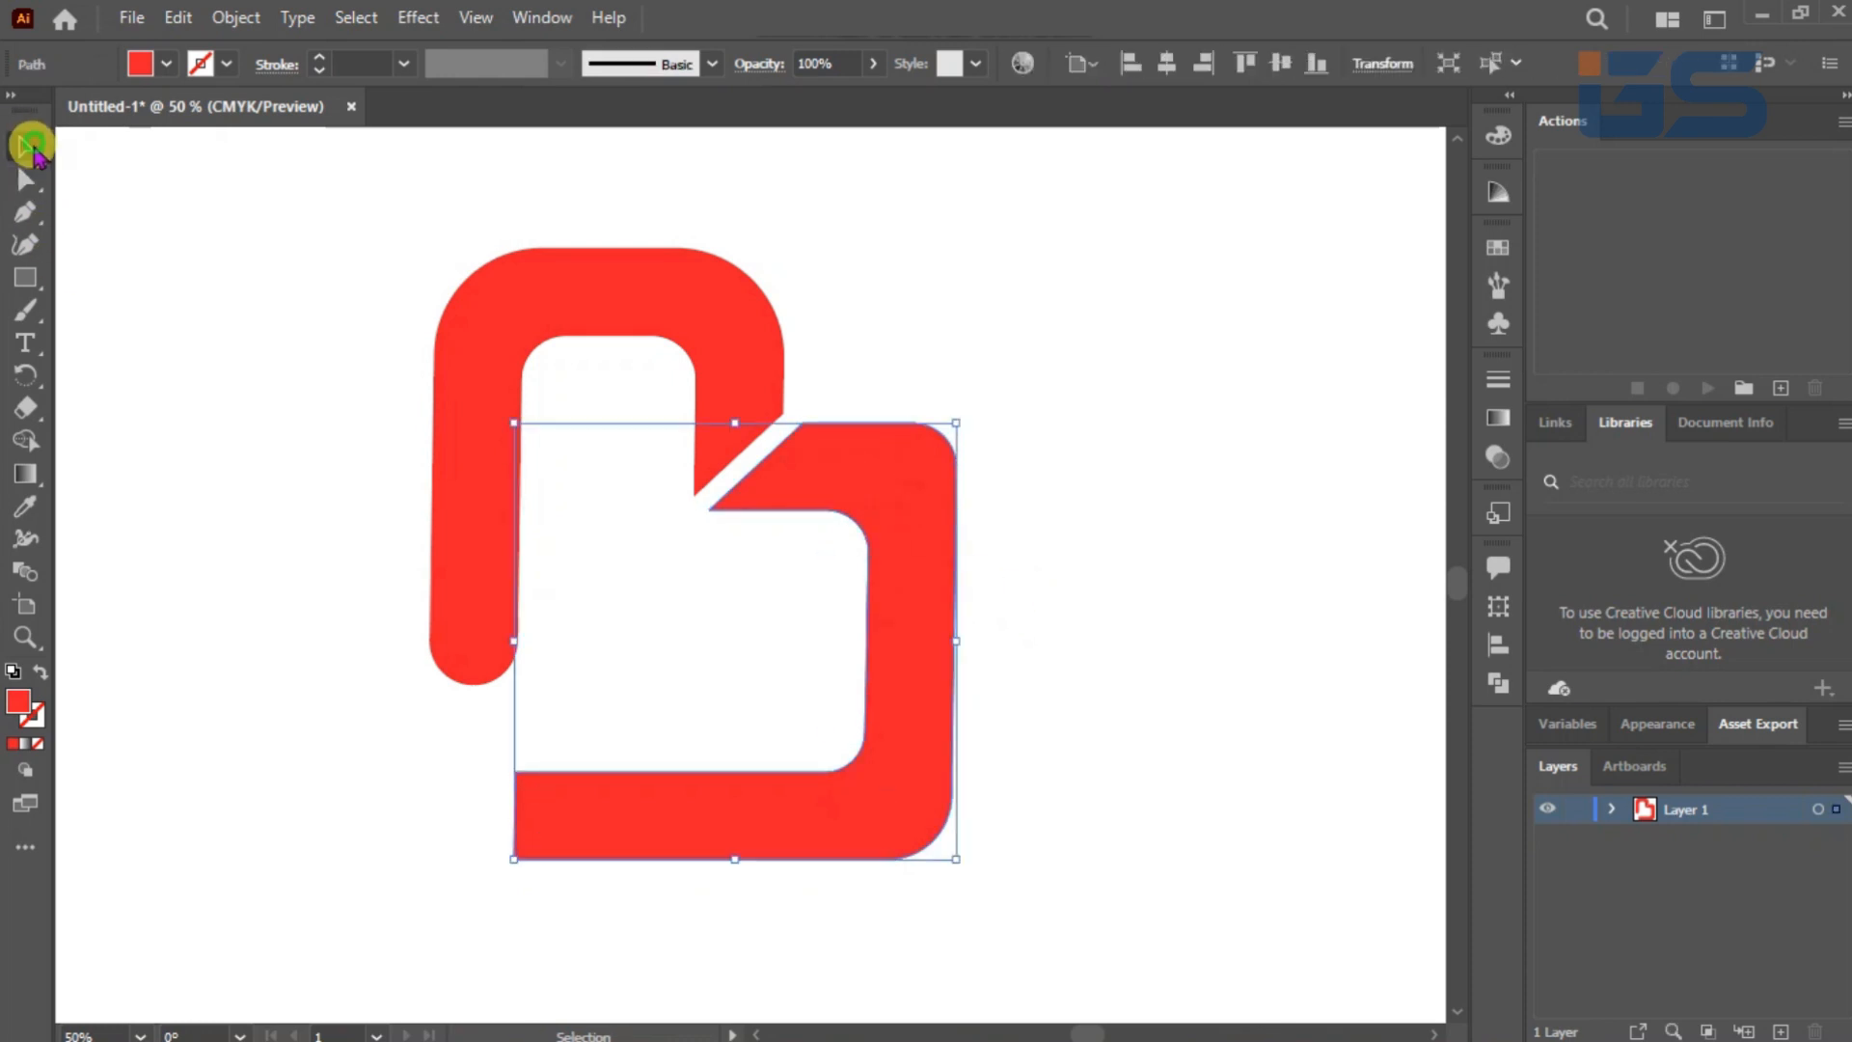
pyautogui.click(1054, 575)
pyautogui.moveTo(880, 521); pyautogui.dragTo(878, 512)
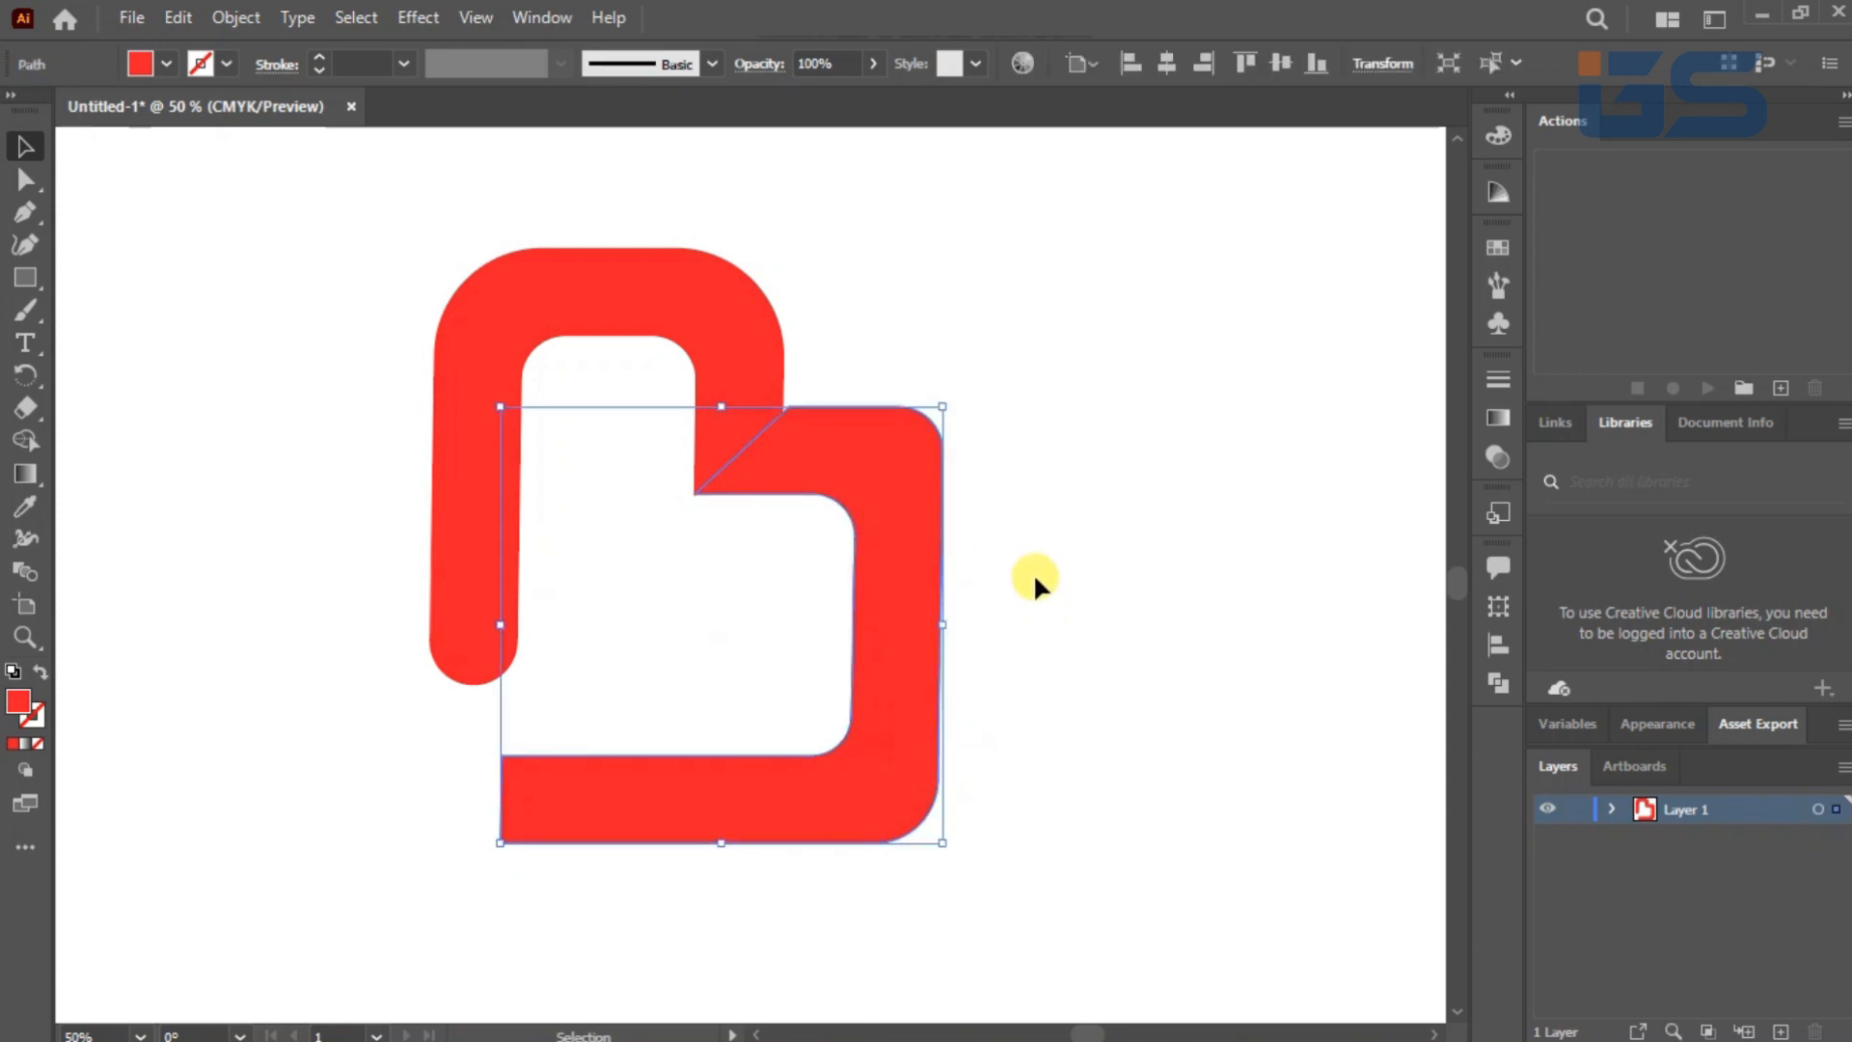
# Step: Shift the right red piece slightly down and left so it overlaps the left piece and their outer corners meet at the diagonal joint
pyautogui.scroll(3, 1033, 571)
pyautogui.moveTo(566, 364); pyautogui.dragTo(1015, 616)
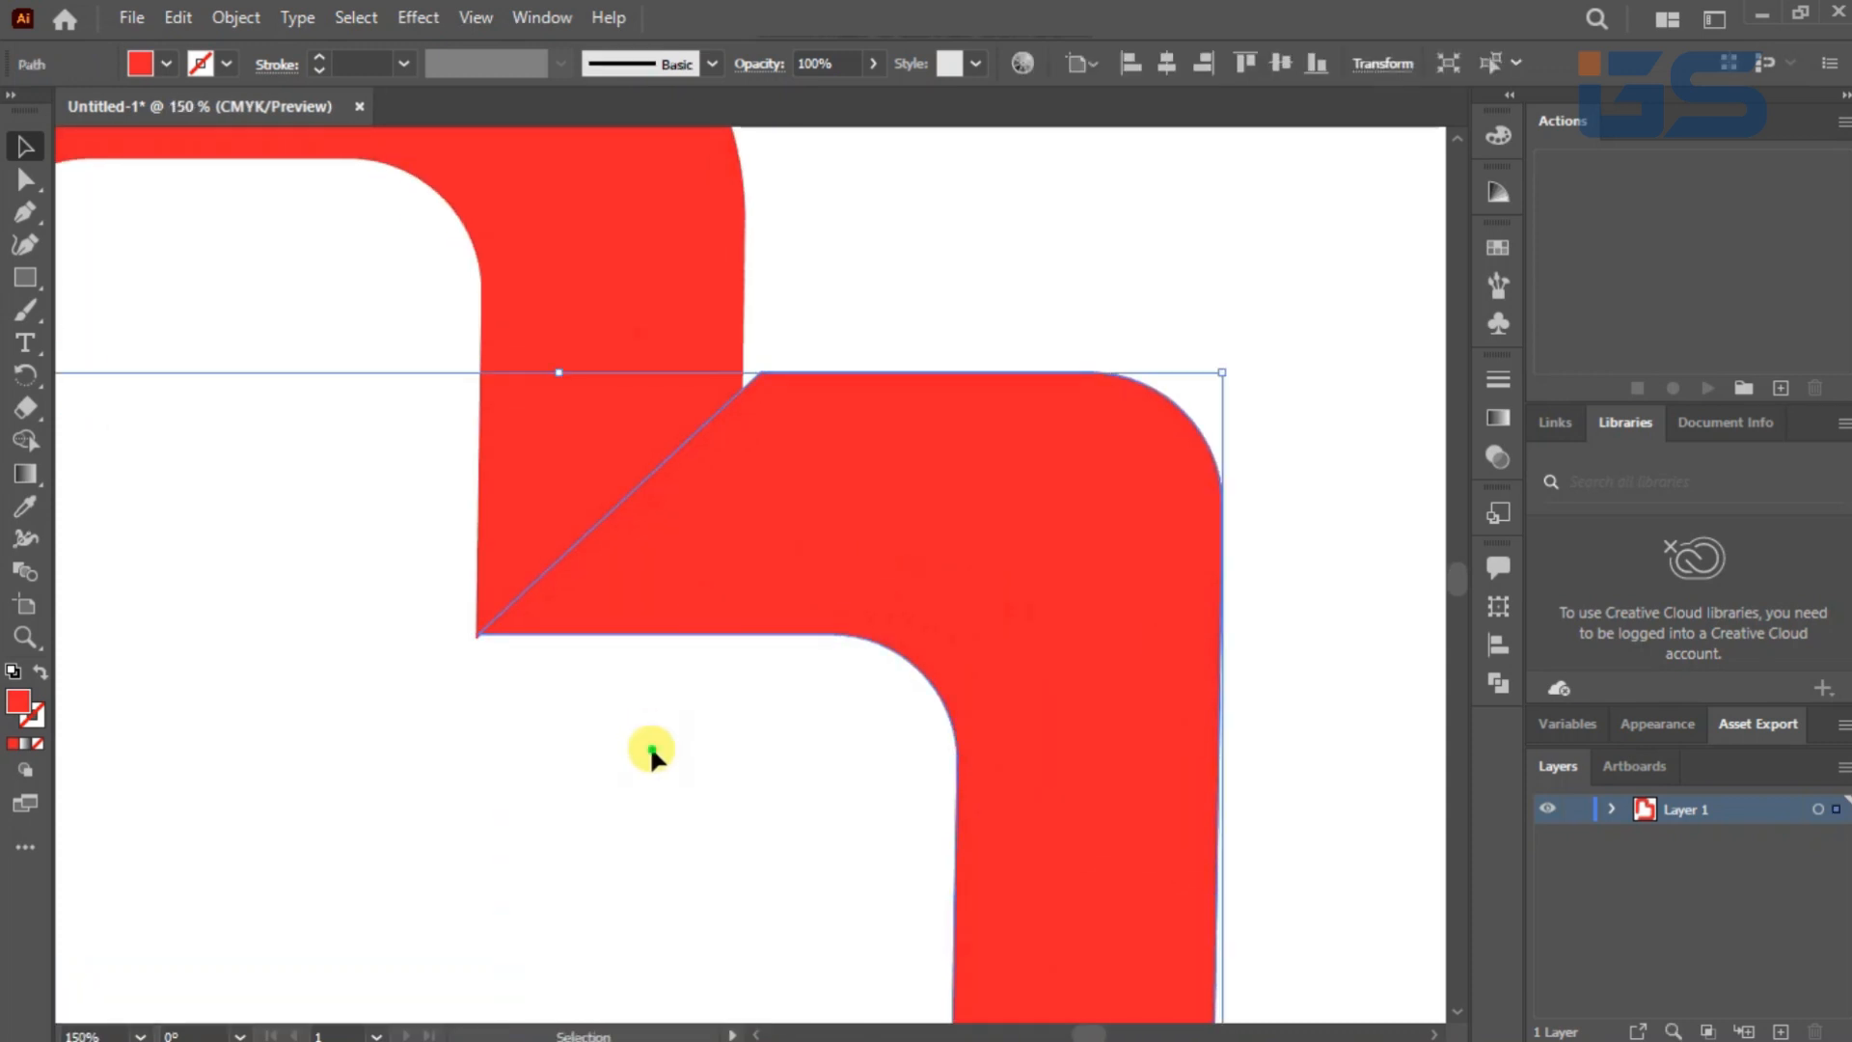
pyautogui.click(651, 750)
pyautogui.moveTo(661, 587); pyautogui.dragTo(662, 588)
pyautogui.press('Down')
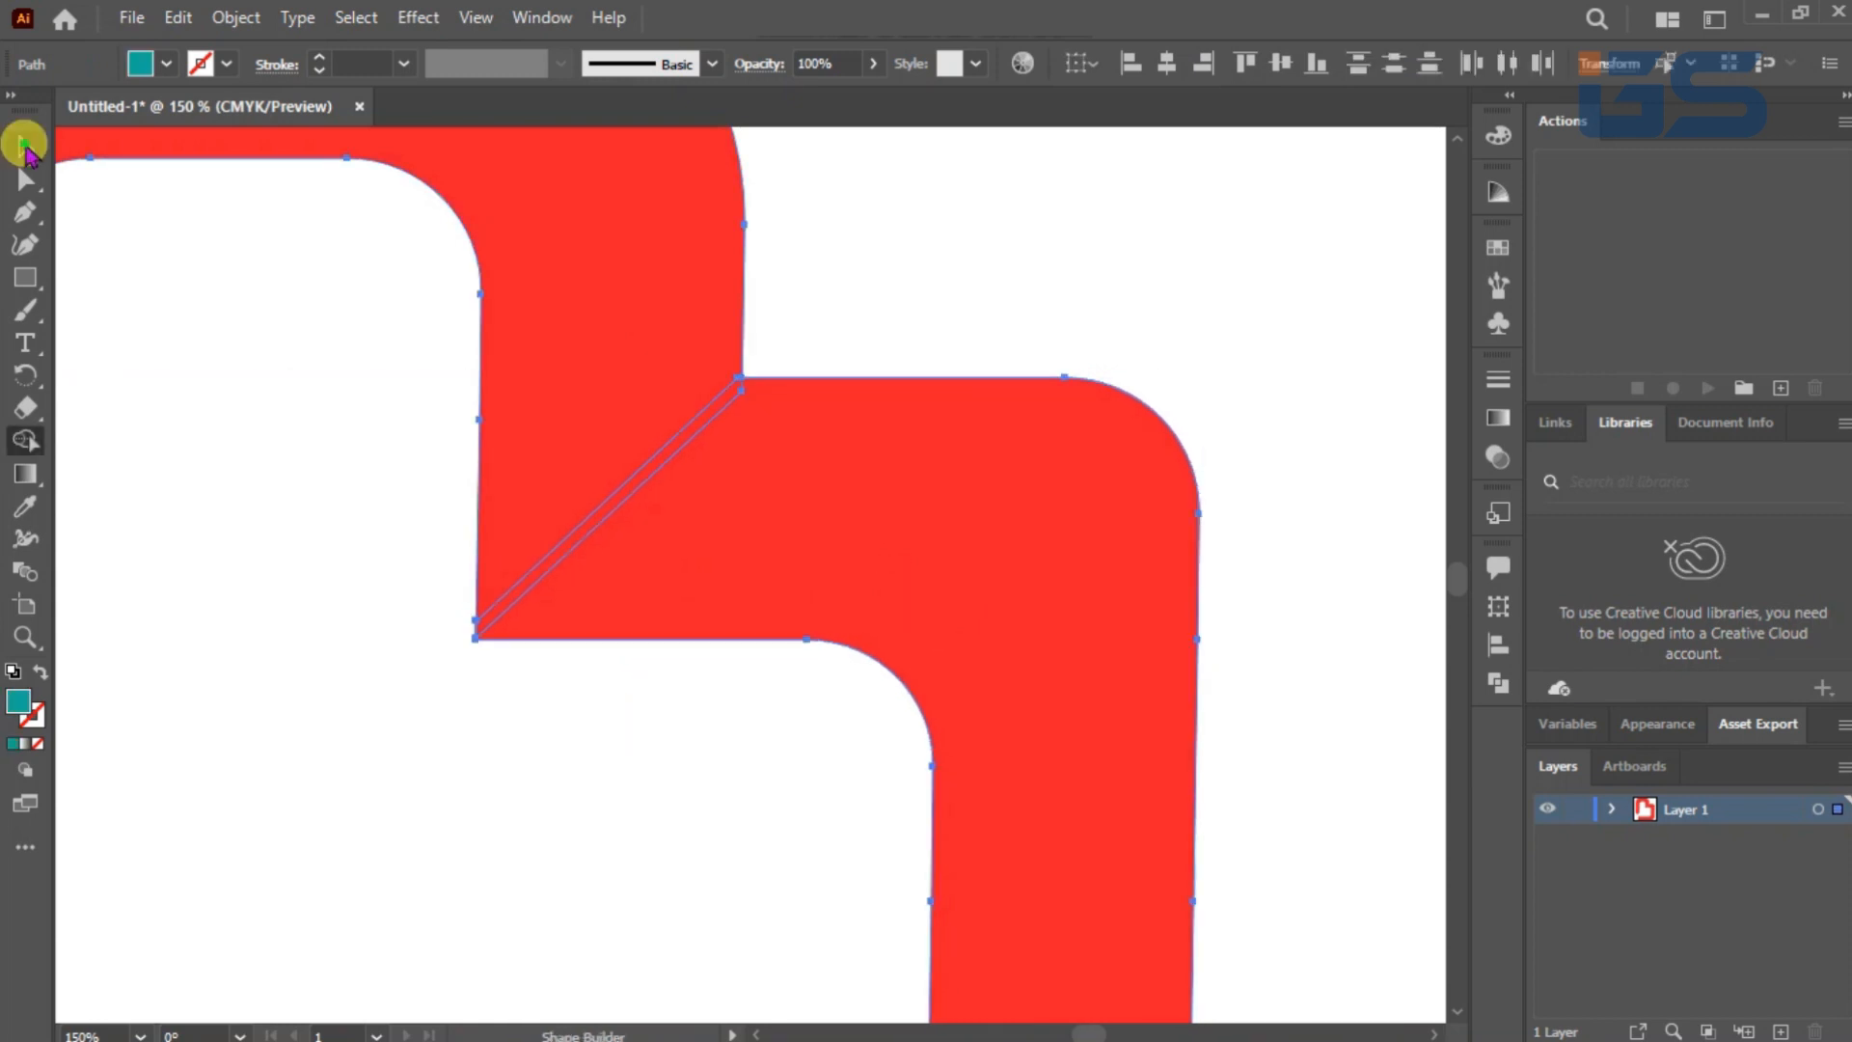
pyautogui.click(25, 146)
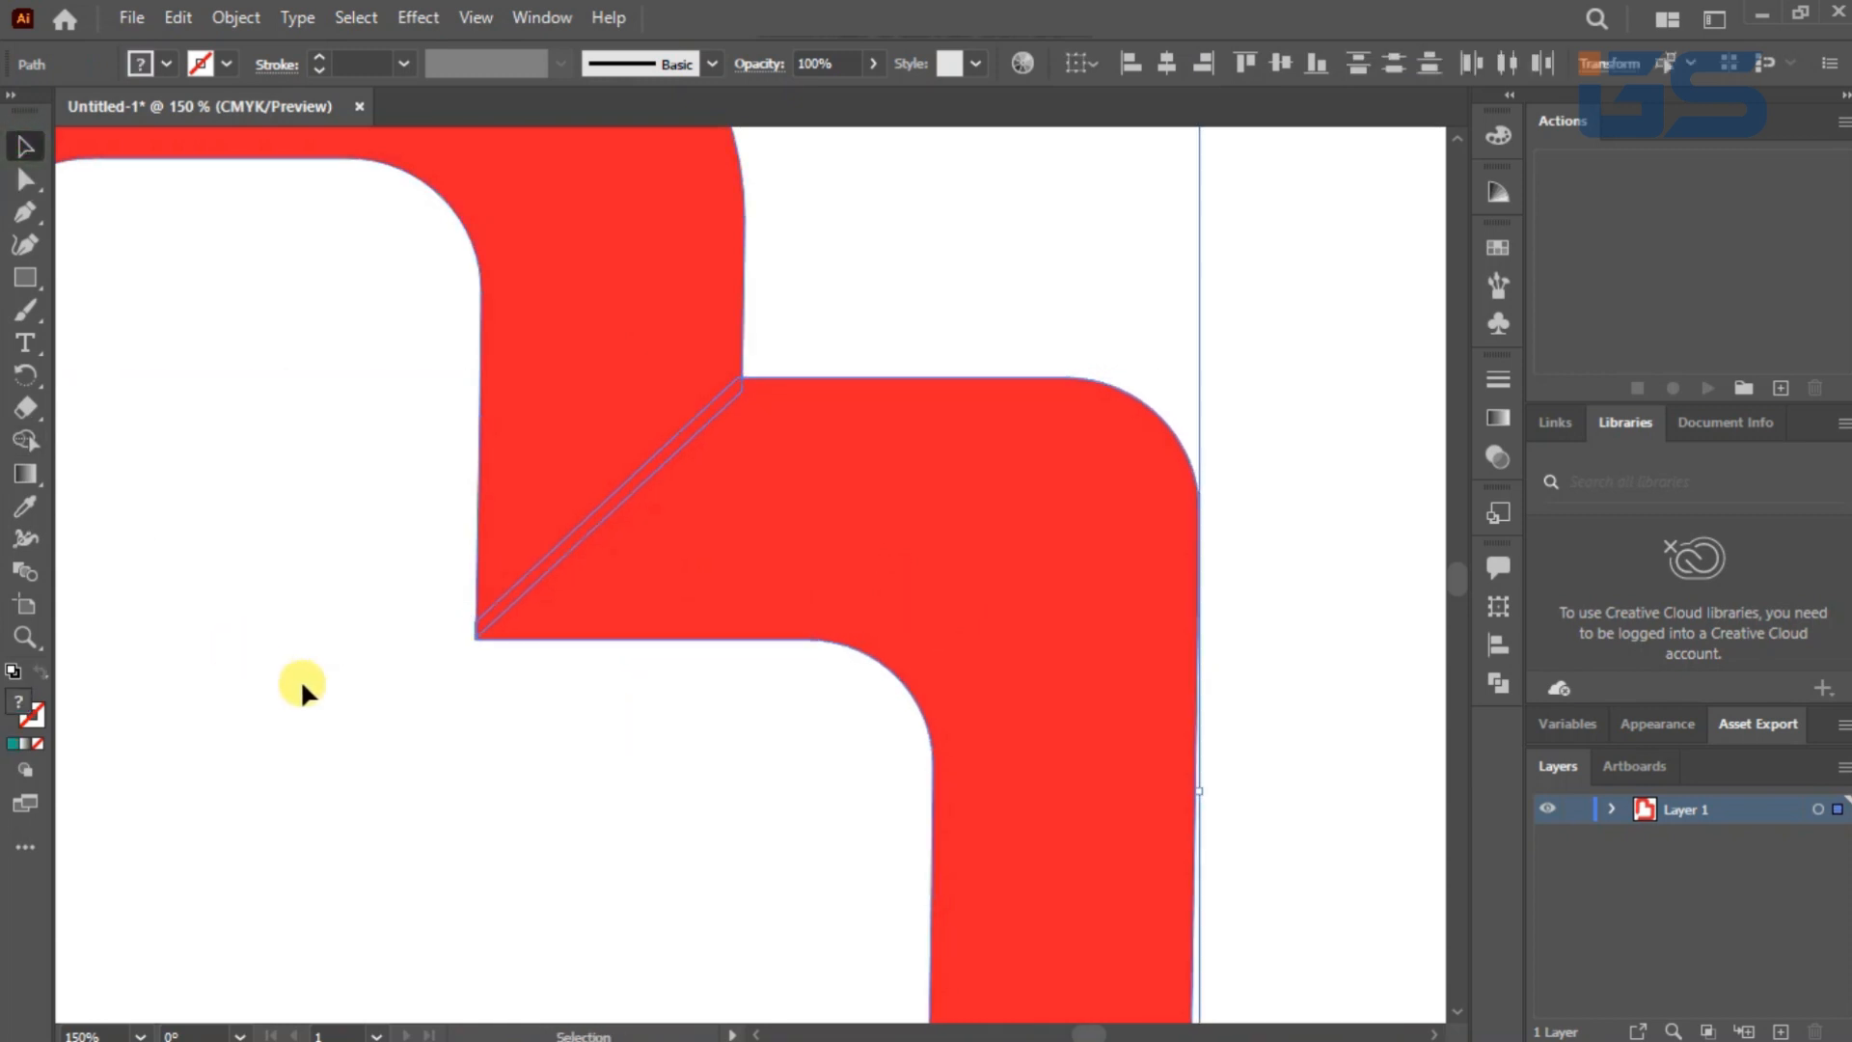
pyautogui.click(299, 679)
pyautogui.scroll(-2, 700, 704)
pyautogui.press('space')
pyautogui.moveTo(692, 672); pyautogui.dragTo(901, 505)
pyautogui.click(17, 144)
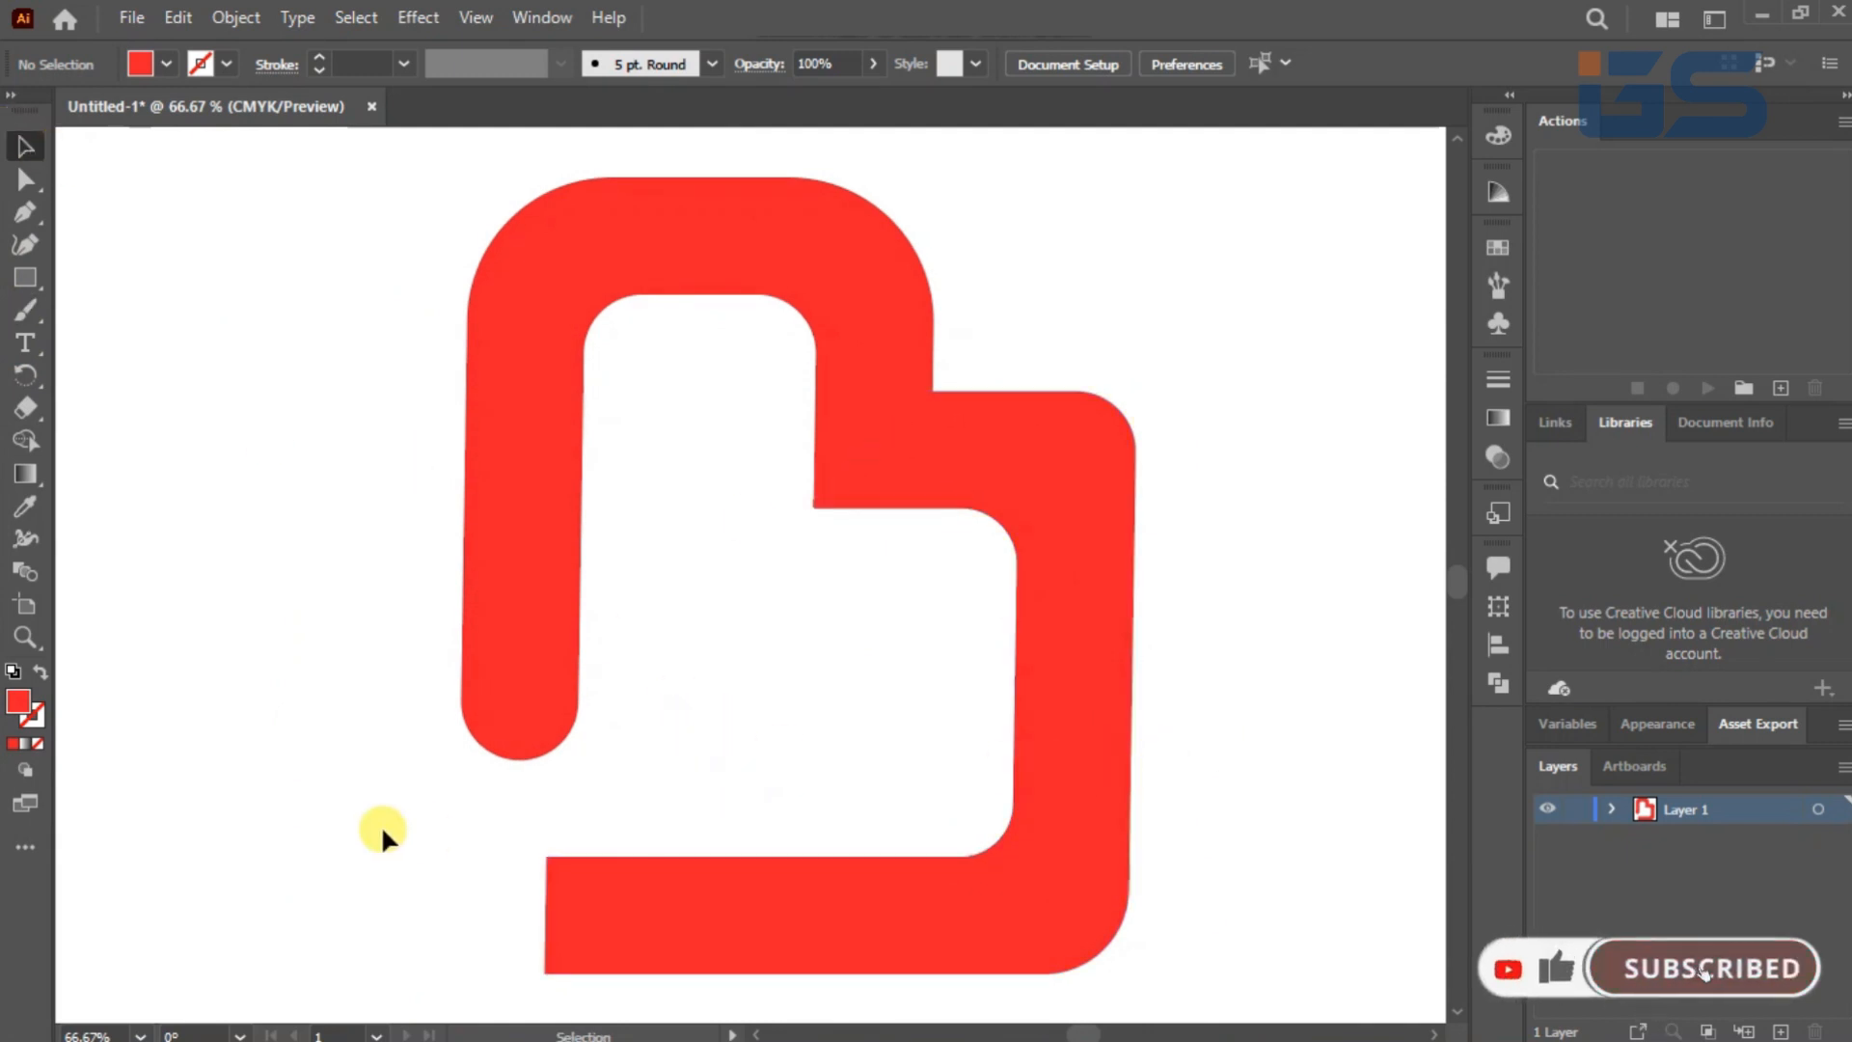
# Step: Draw a narrow upright rectangle in the empty area beside the red form and fill it with blue
pyautogui.scroll(-1, 826, 799)
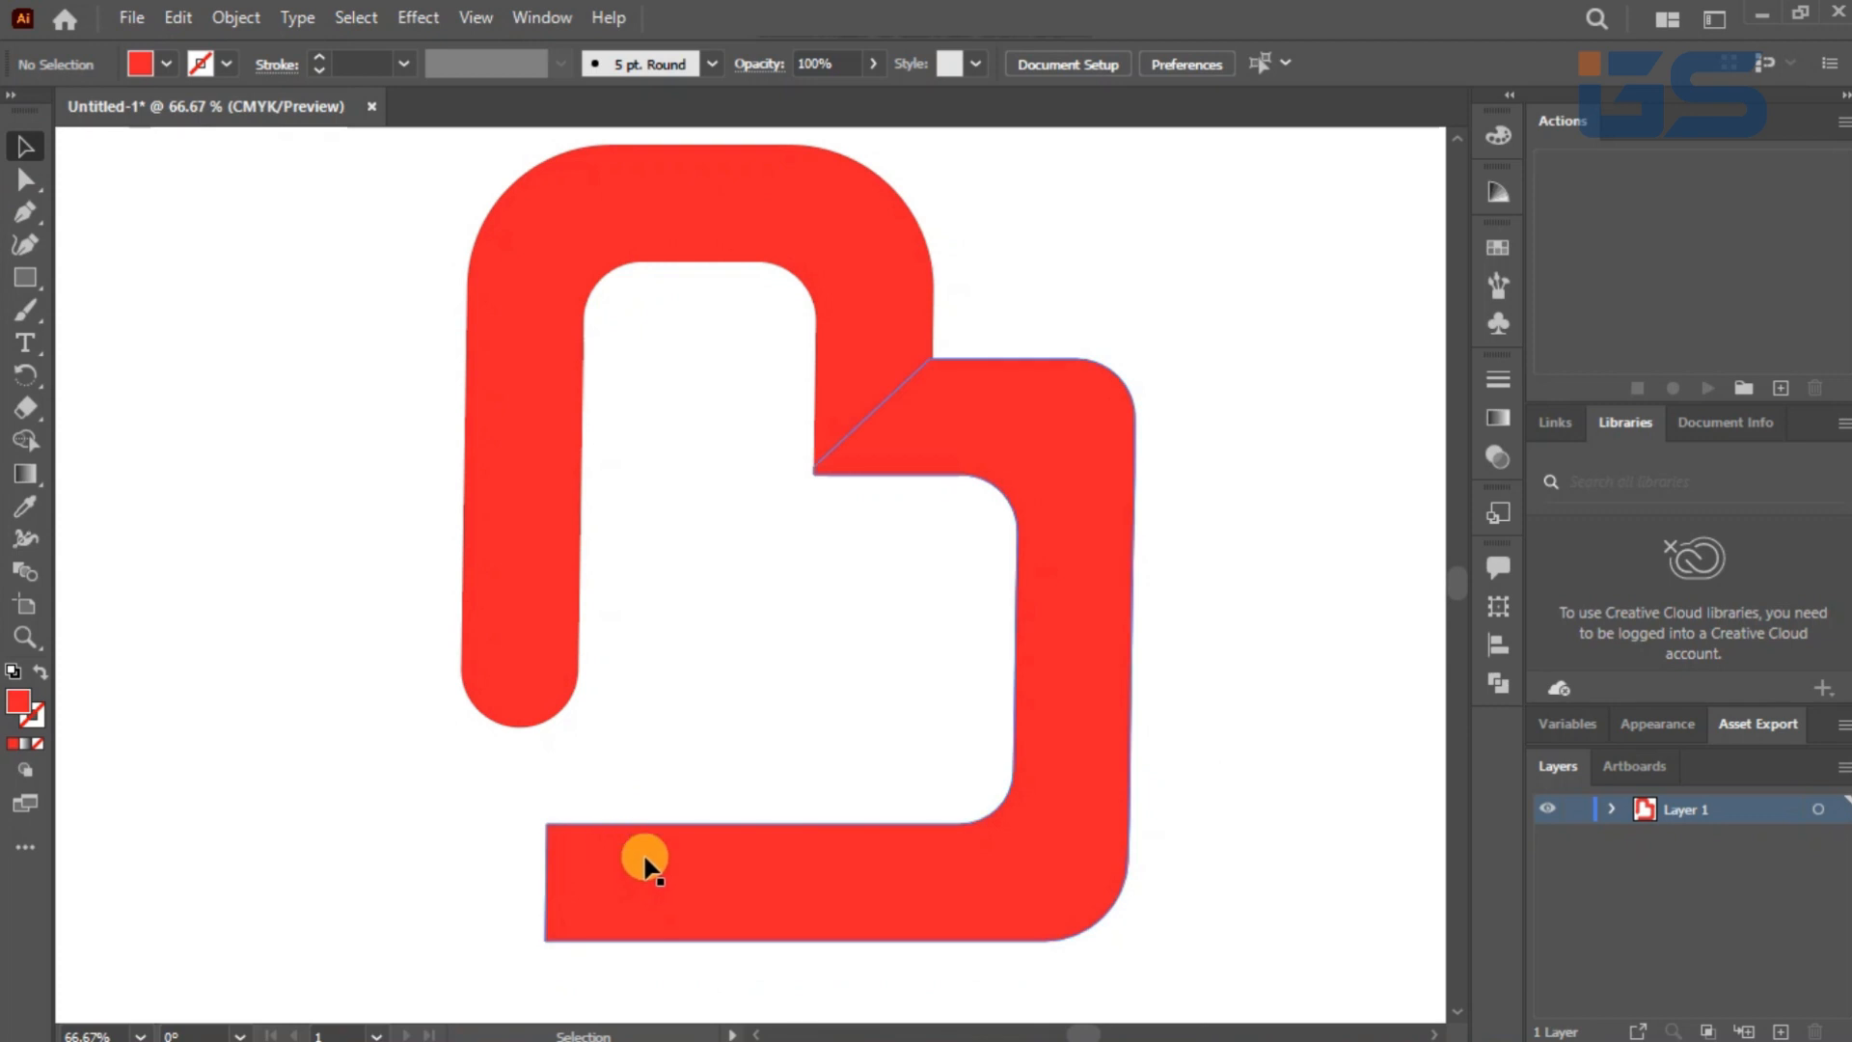
pyautogui.click(25, 278)
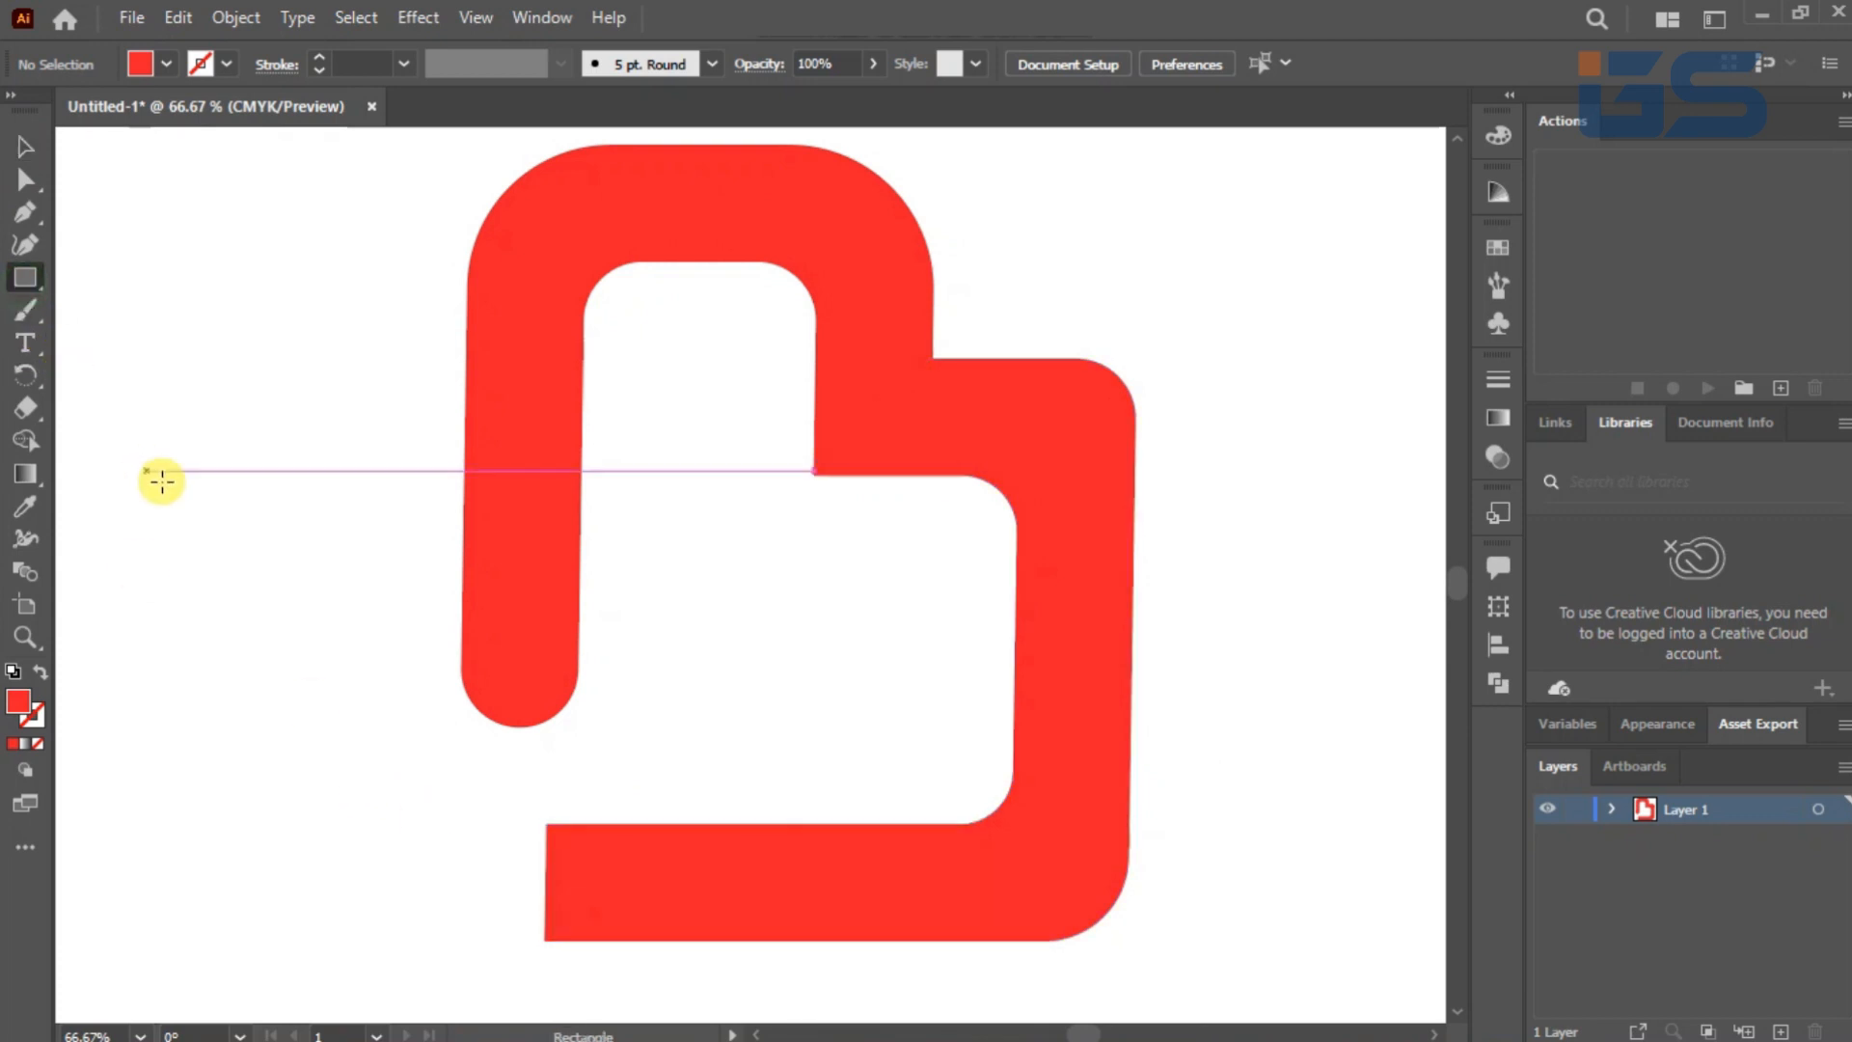
pyautogui.moveTo(169, 535); pyautogui.dragTo(236, 752)
pyautogui.click(166, 64)
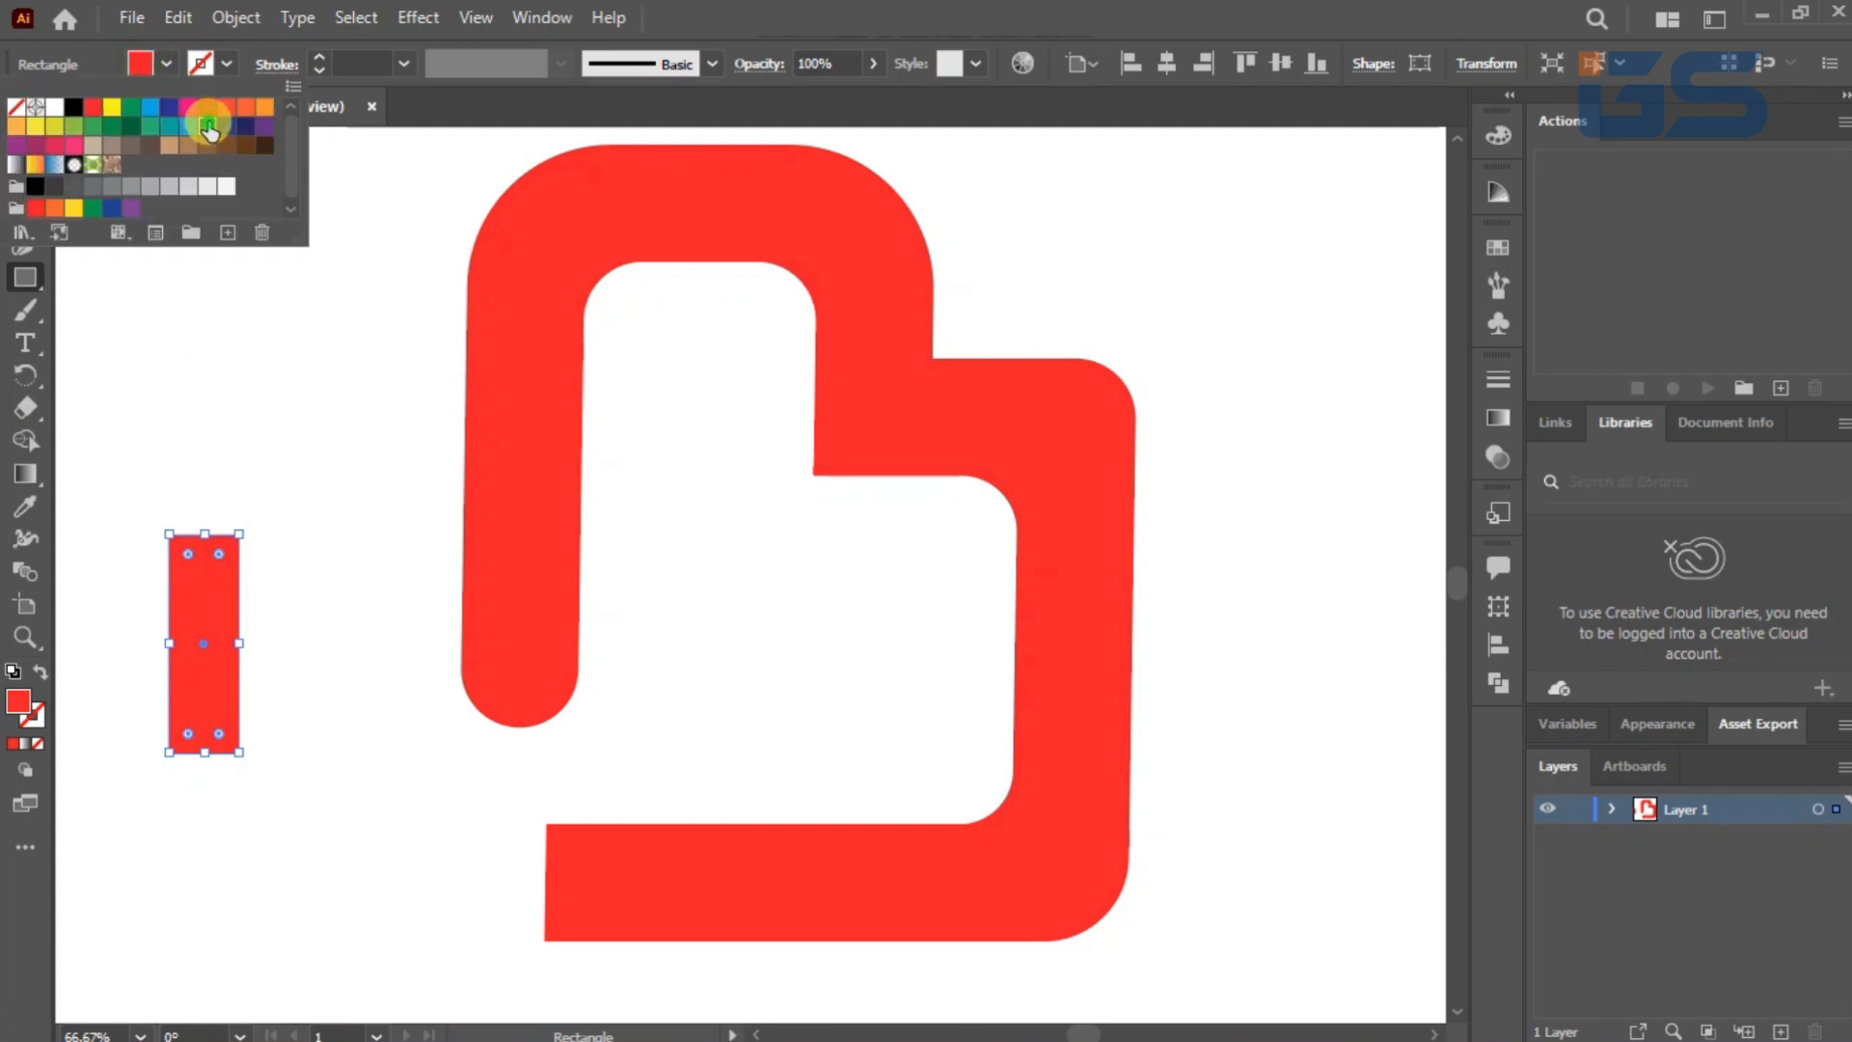
pyautogui.click(208, 125)
pyautogui.click(25, 146)
pyautogui.click(297, 509)
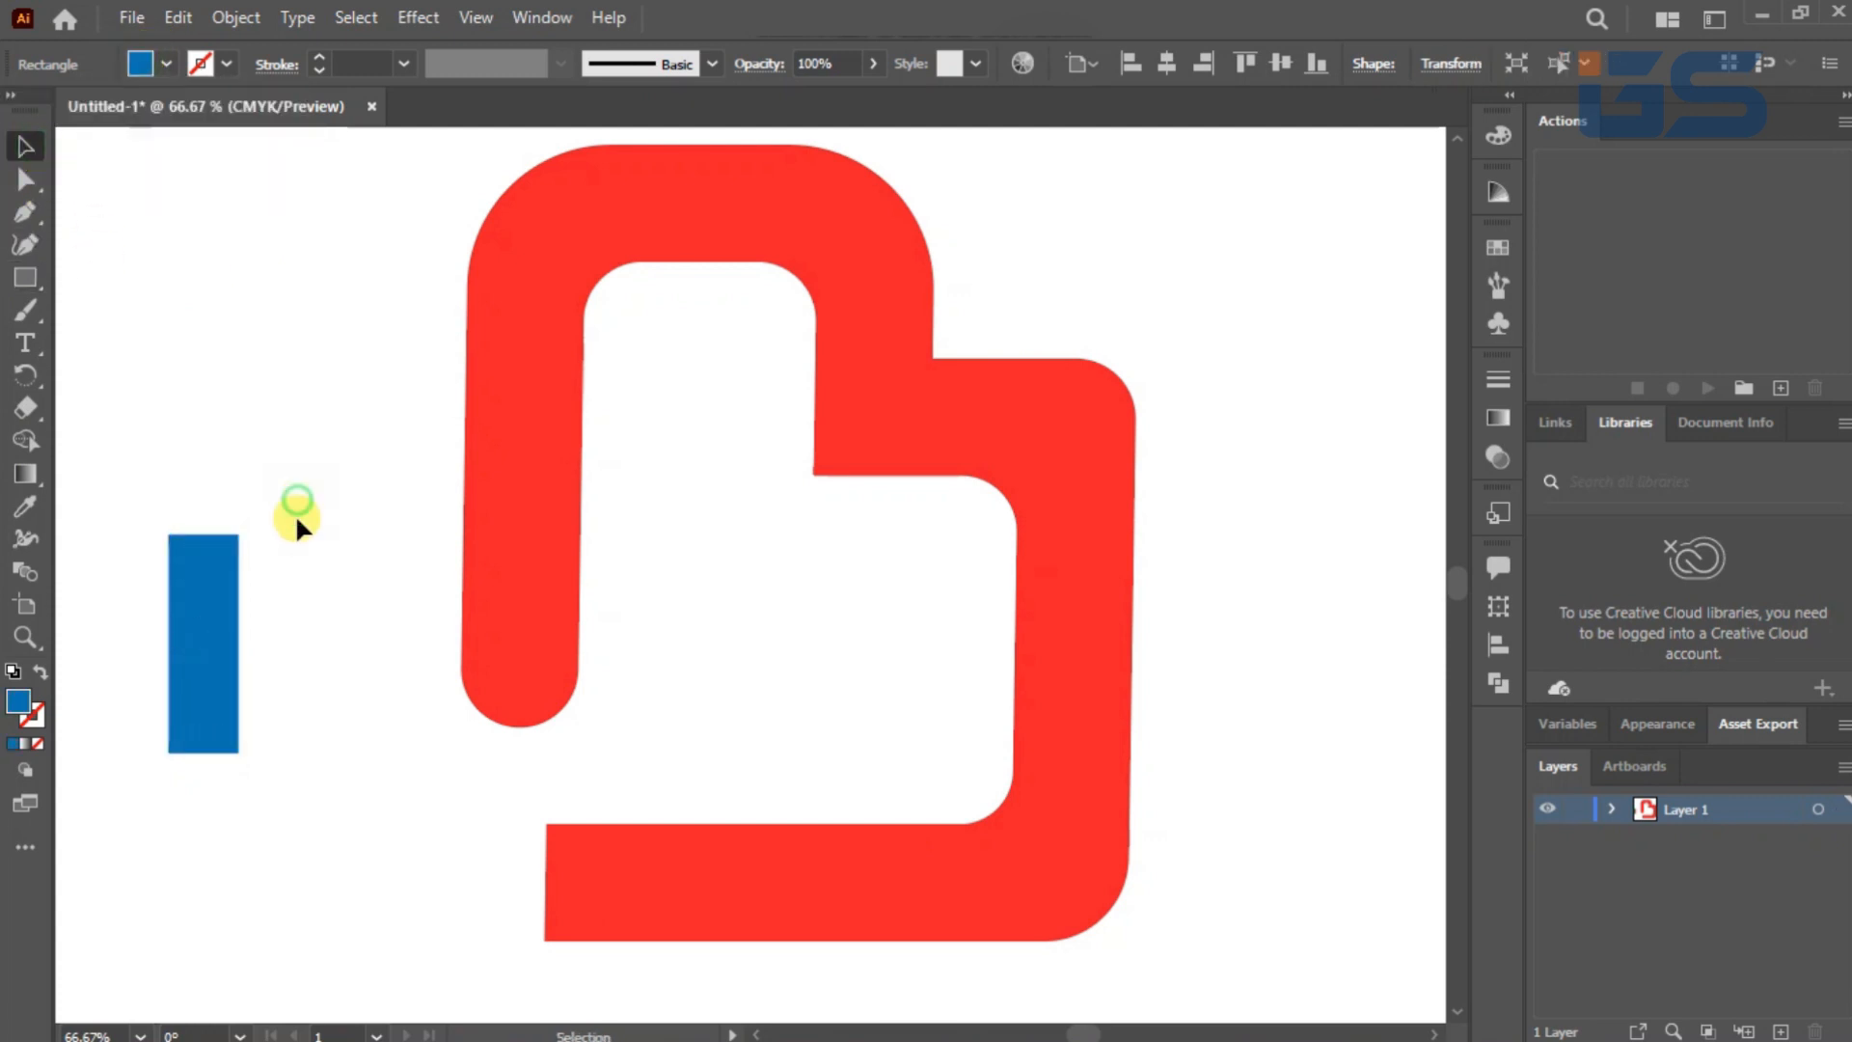
# Step: Rotate the blue rectangle diagonally over the lower arm's open end and remove it with the overlapped red using Shape Builder, leaving a slanted cut
pyautogui.moveTo(193, 675); pyautogui.dragTo(389, 912)
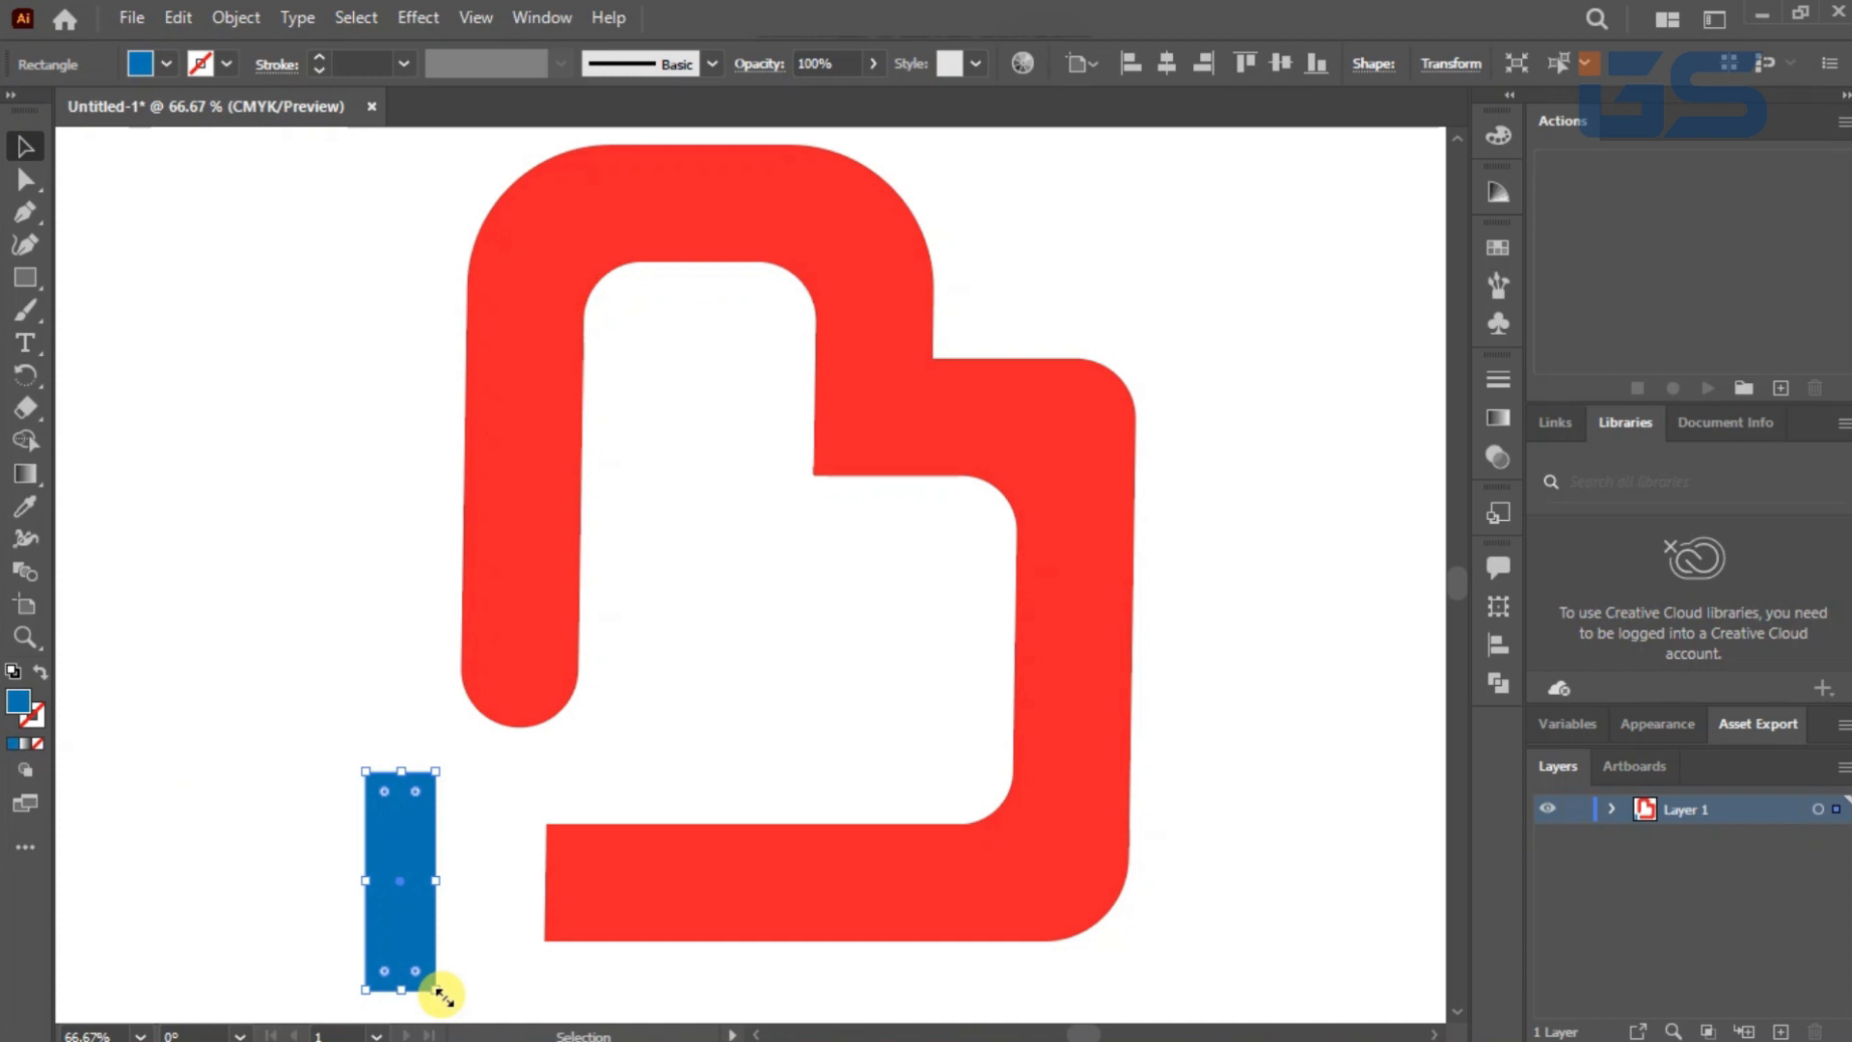
pyautogui.moveTo(436, 1001); pyautogui.dragTo(737, 938)
pyautogui.click(25, 440)
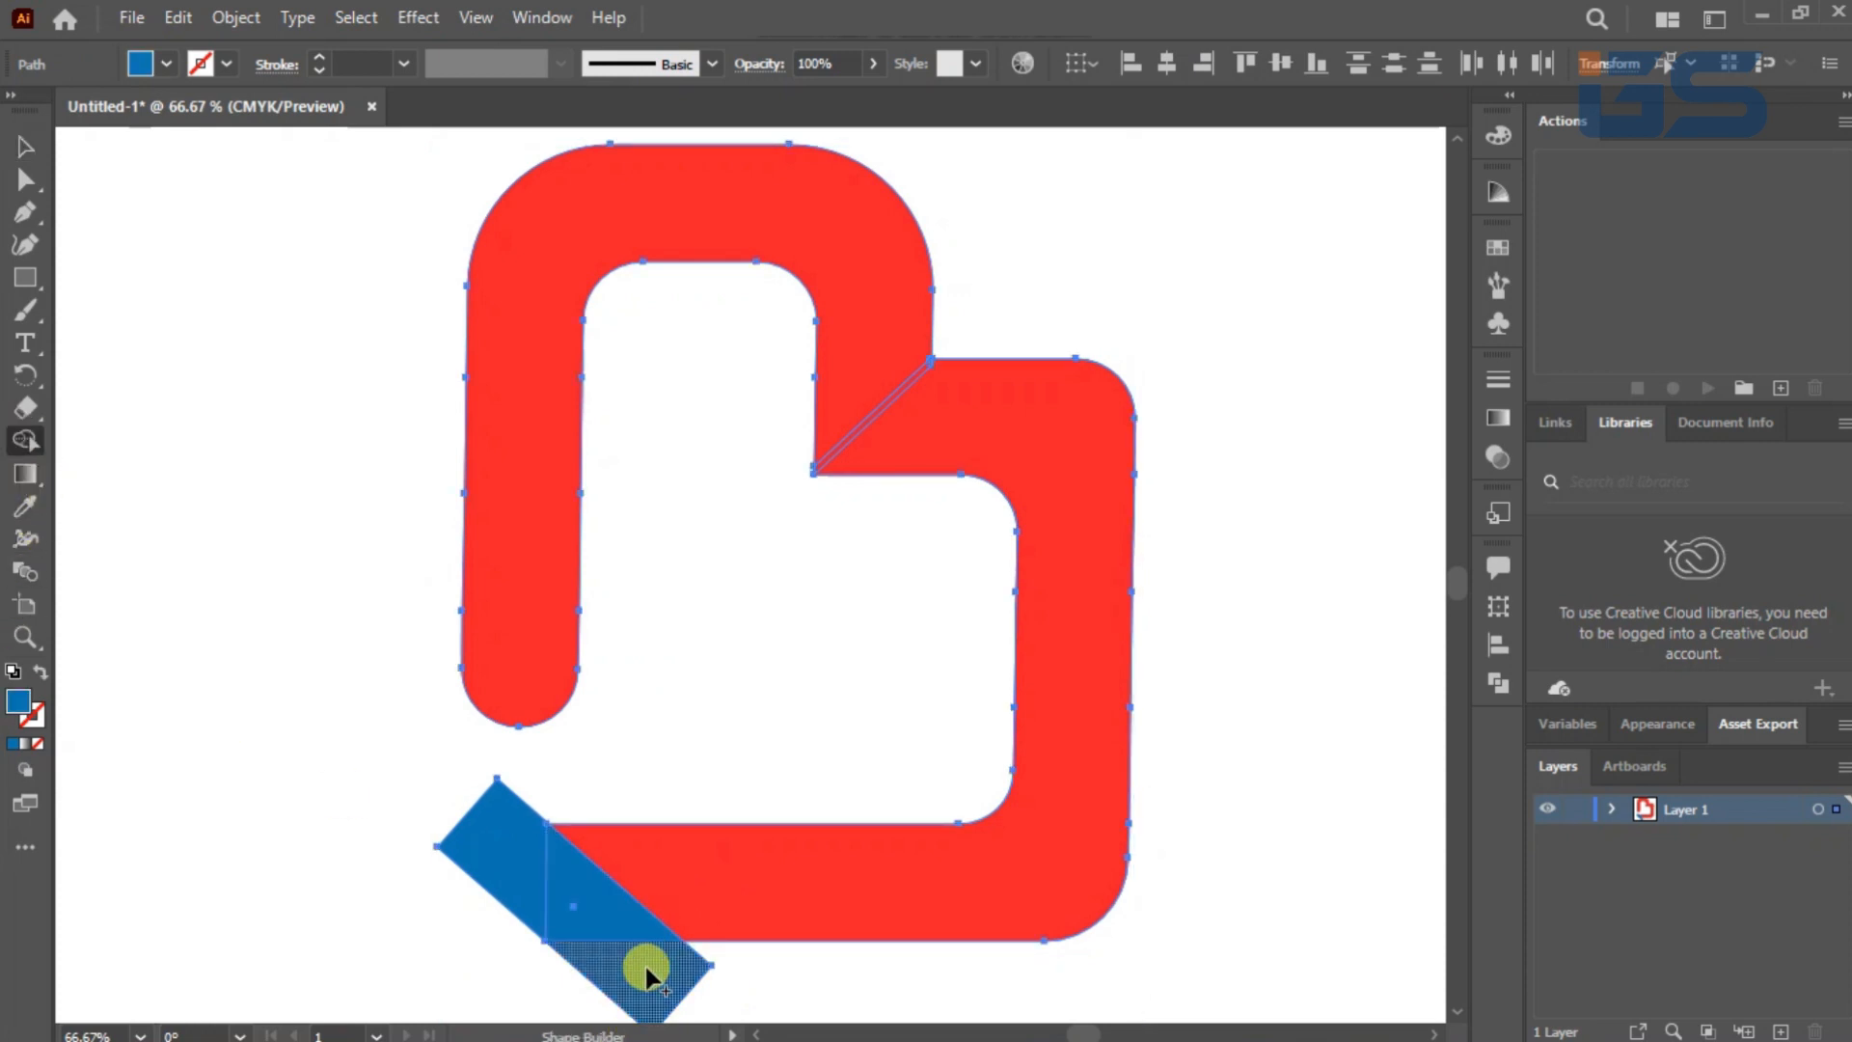
pyautogui.moveTo(548, 894); pyautogui.dragTo(517, 876)
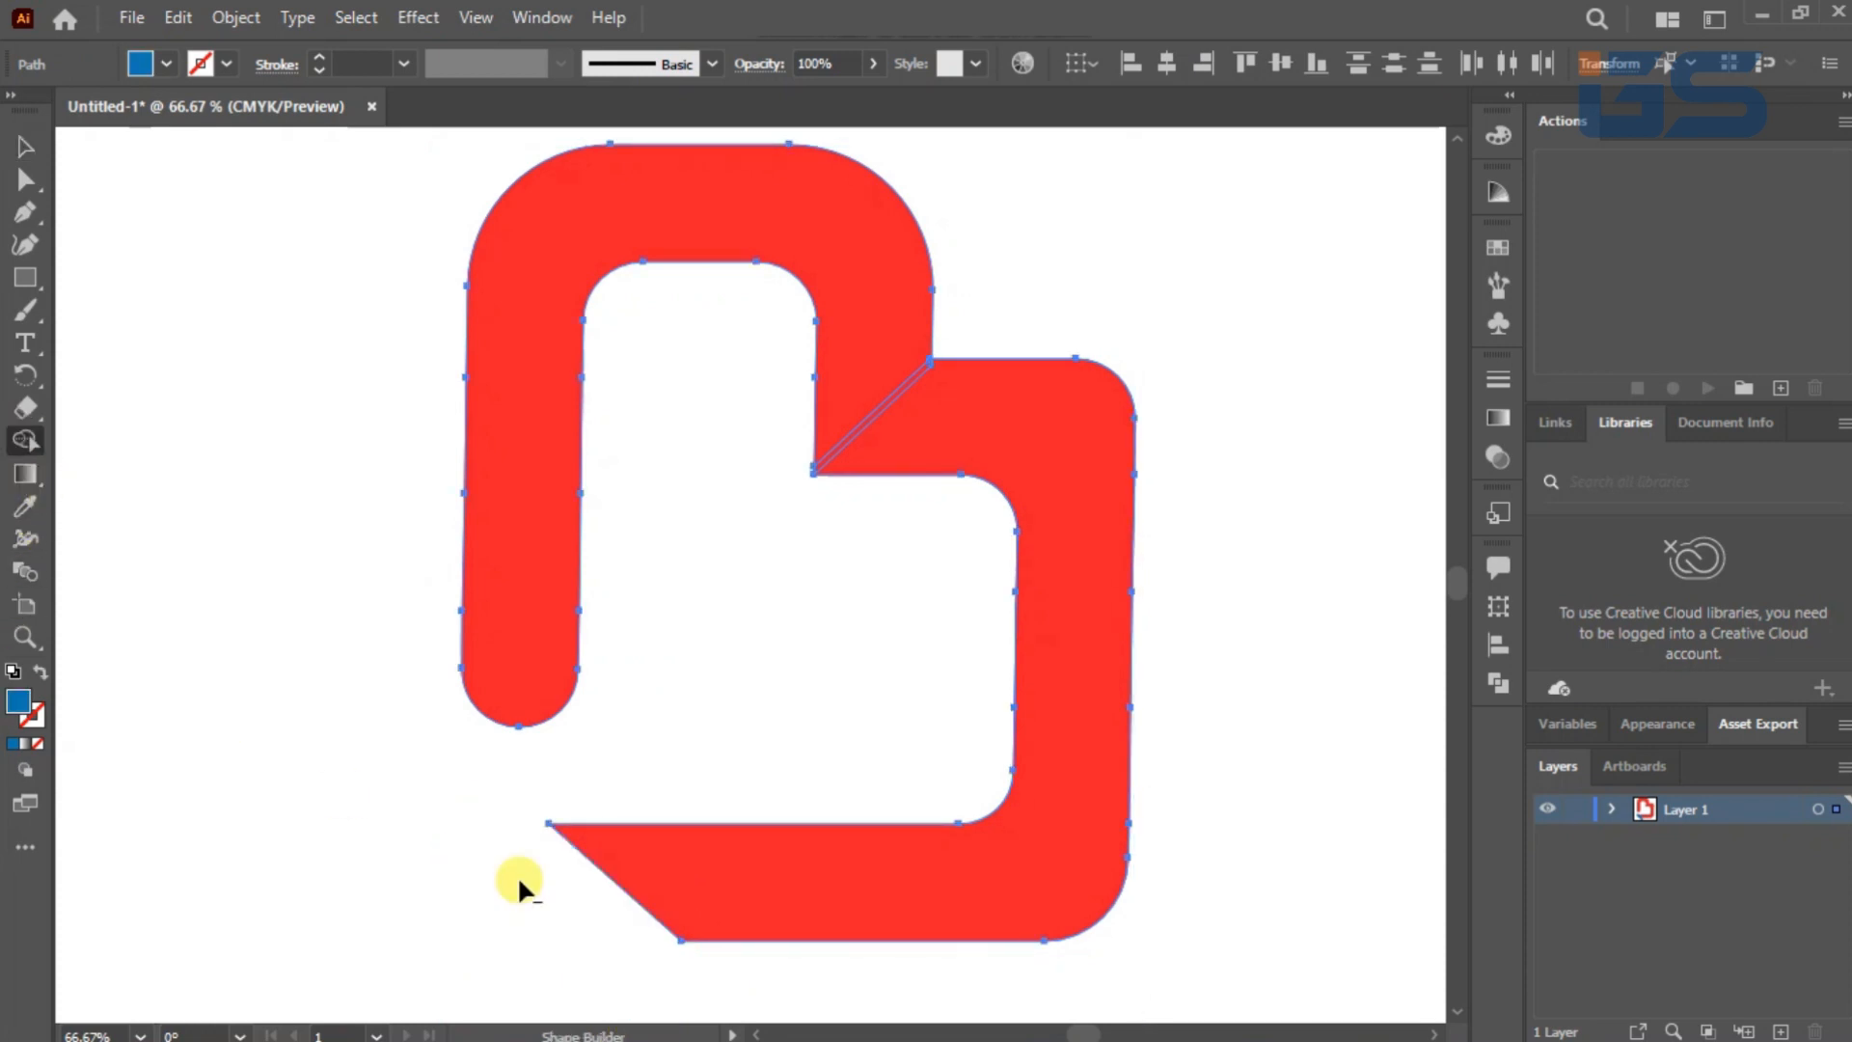
pyautogui.click(25, 148)
pyautogui.click(295, 606)
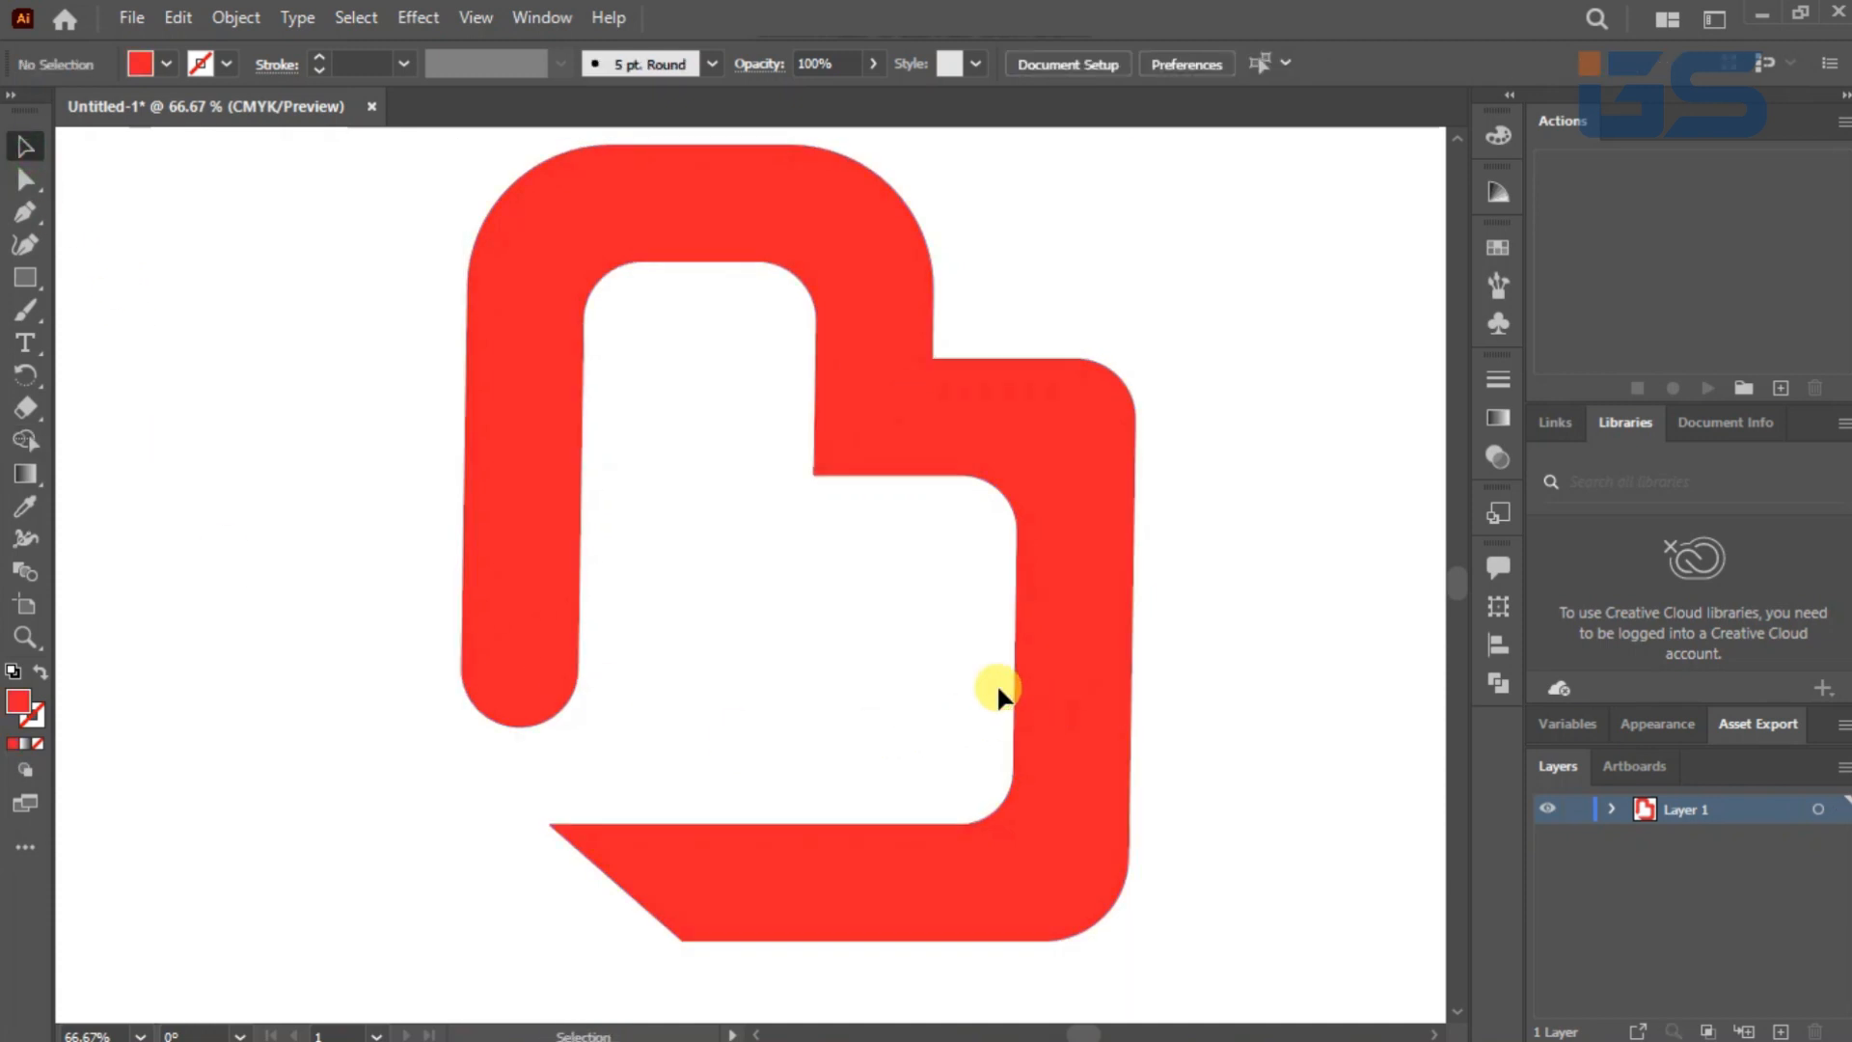
# Step: Merge the two red pieces into a single shape with the Shape Builder
pyautogui.scroll(-2, 994, 681)
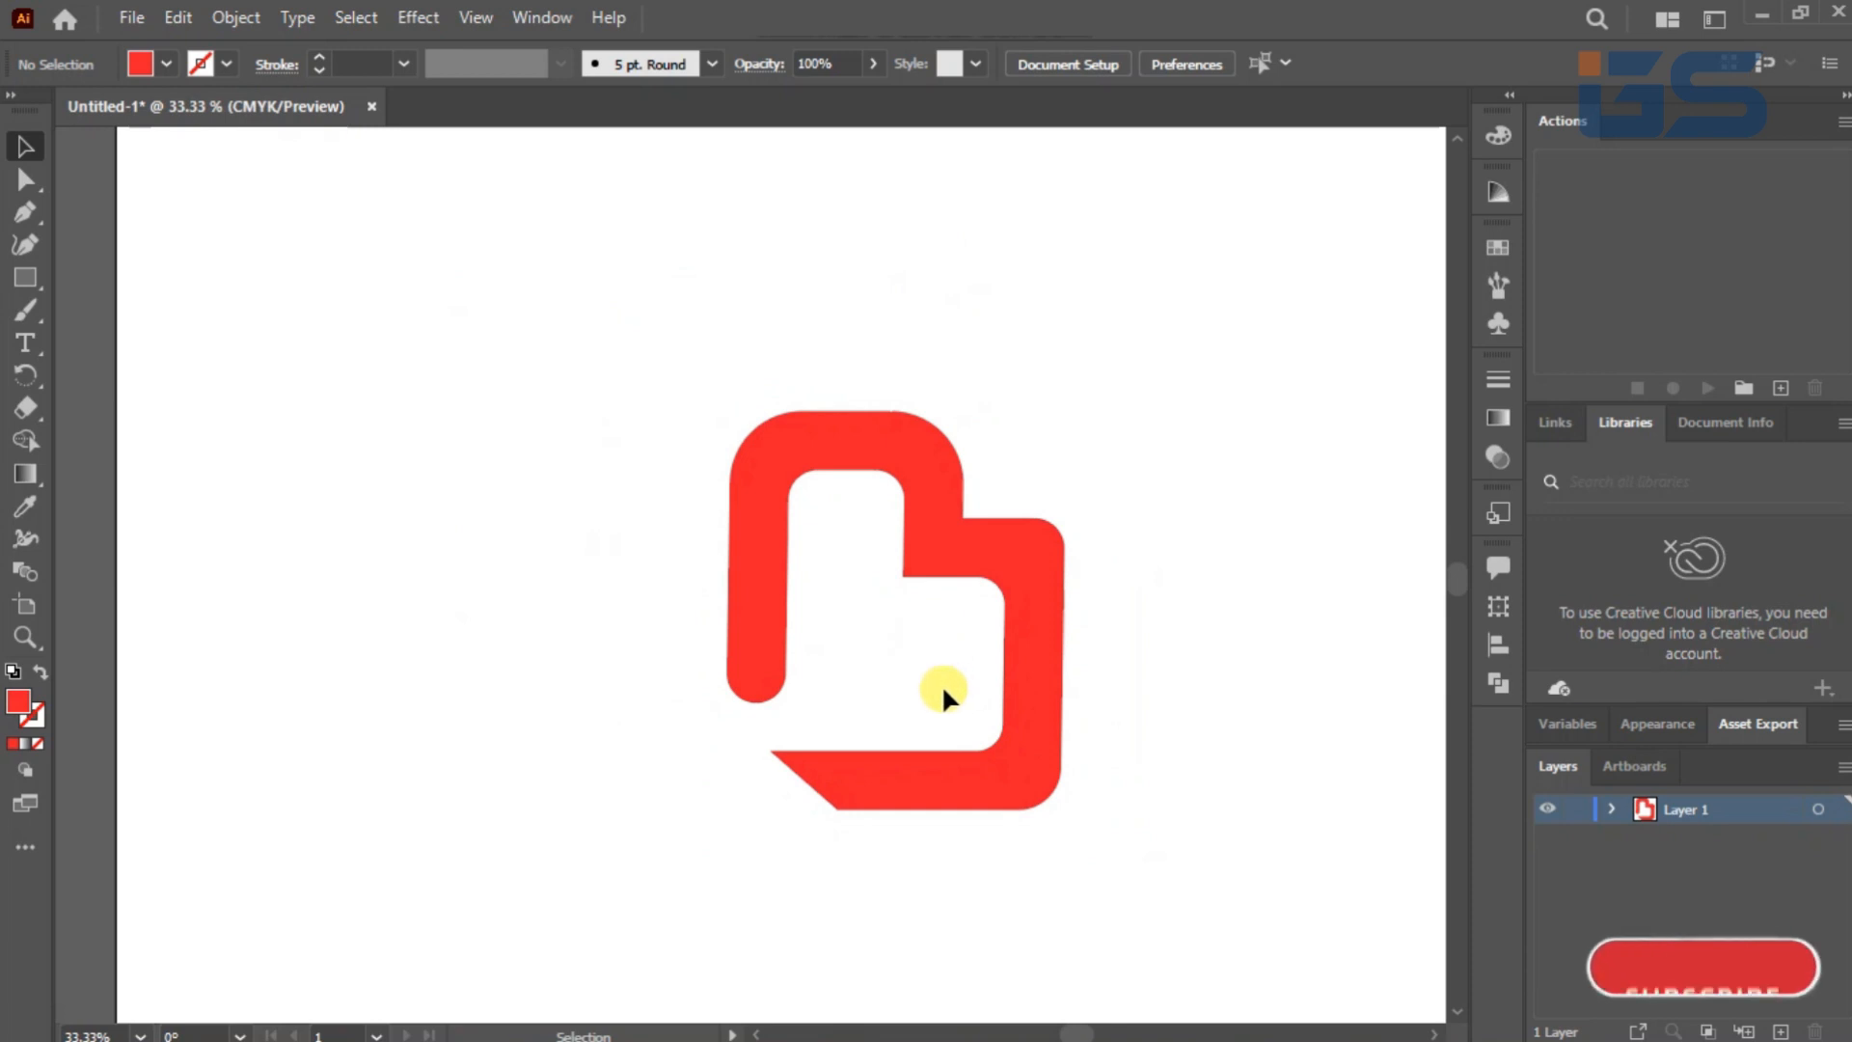
pyautogui.moveTo(628, 443); pyautogui.dragTo(1025, 748)
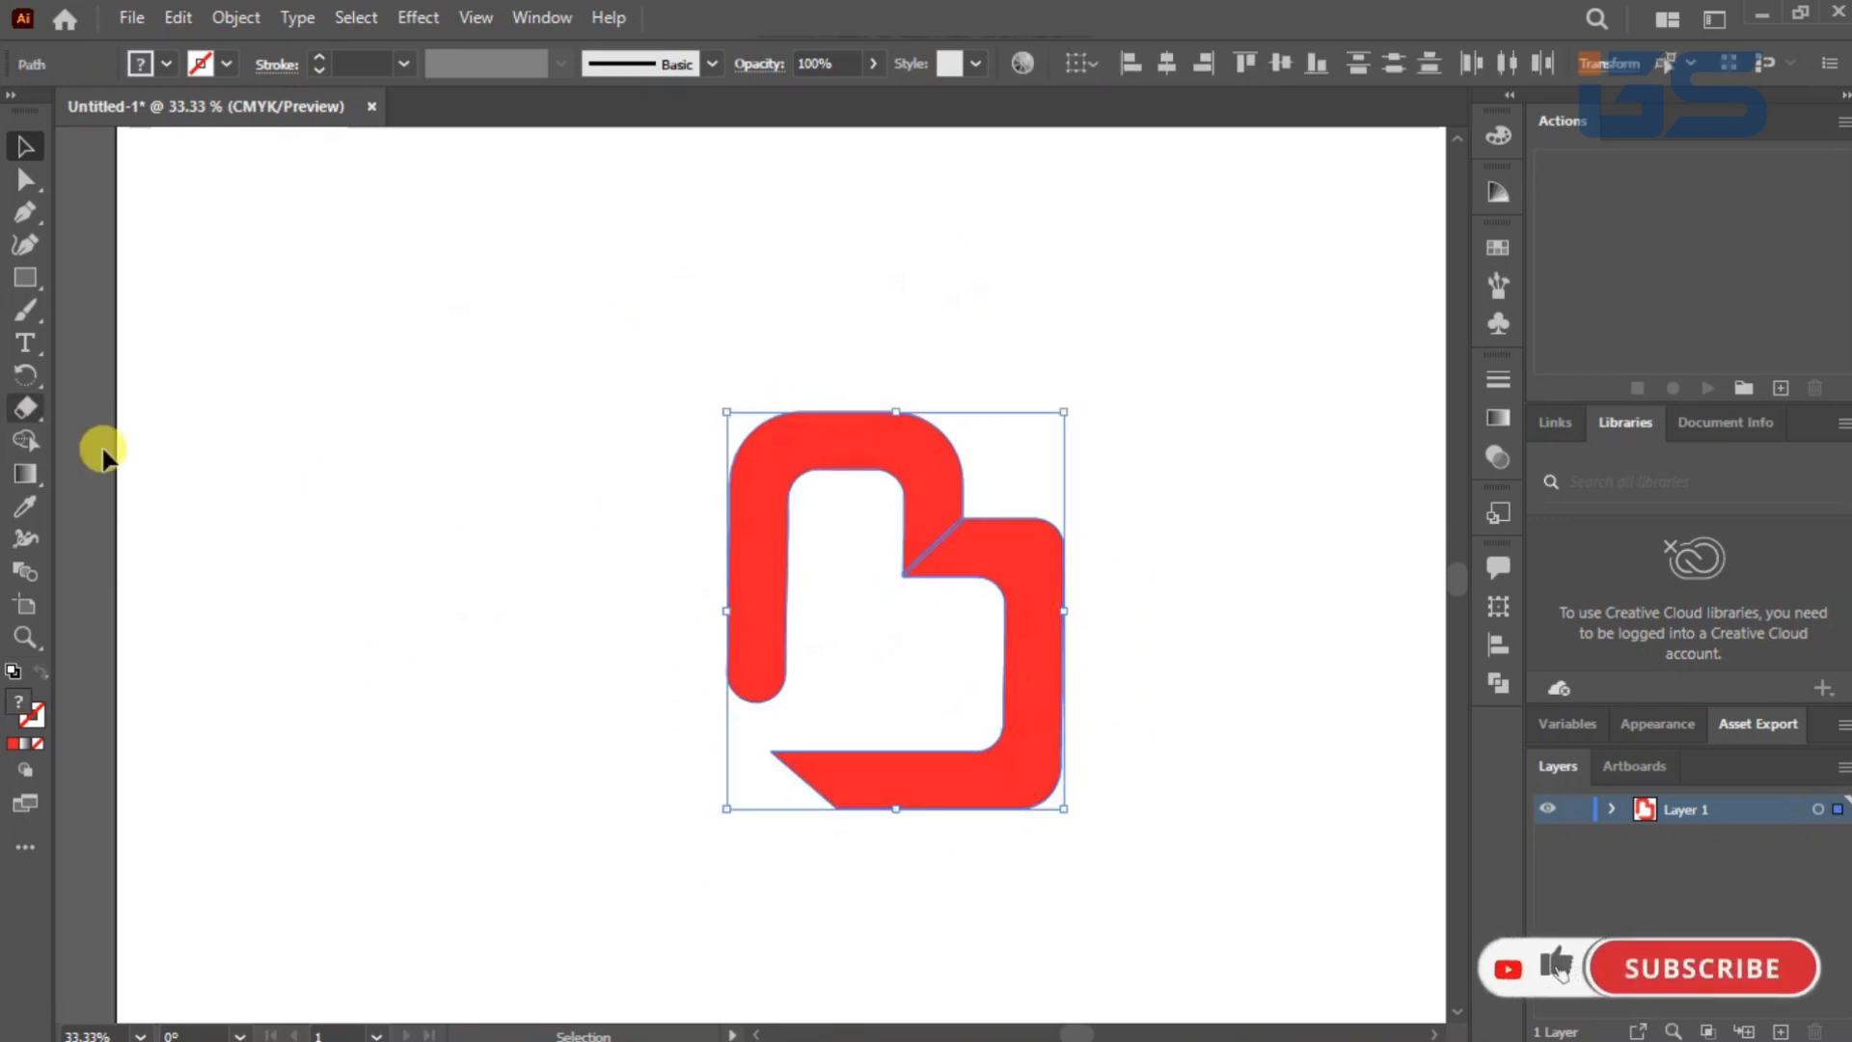
pyautogui.click(27, 441)
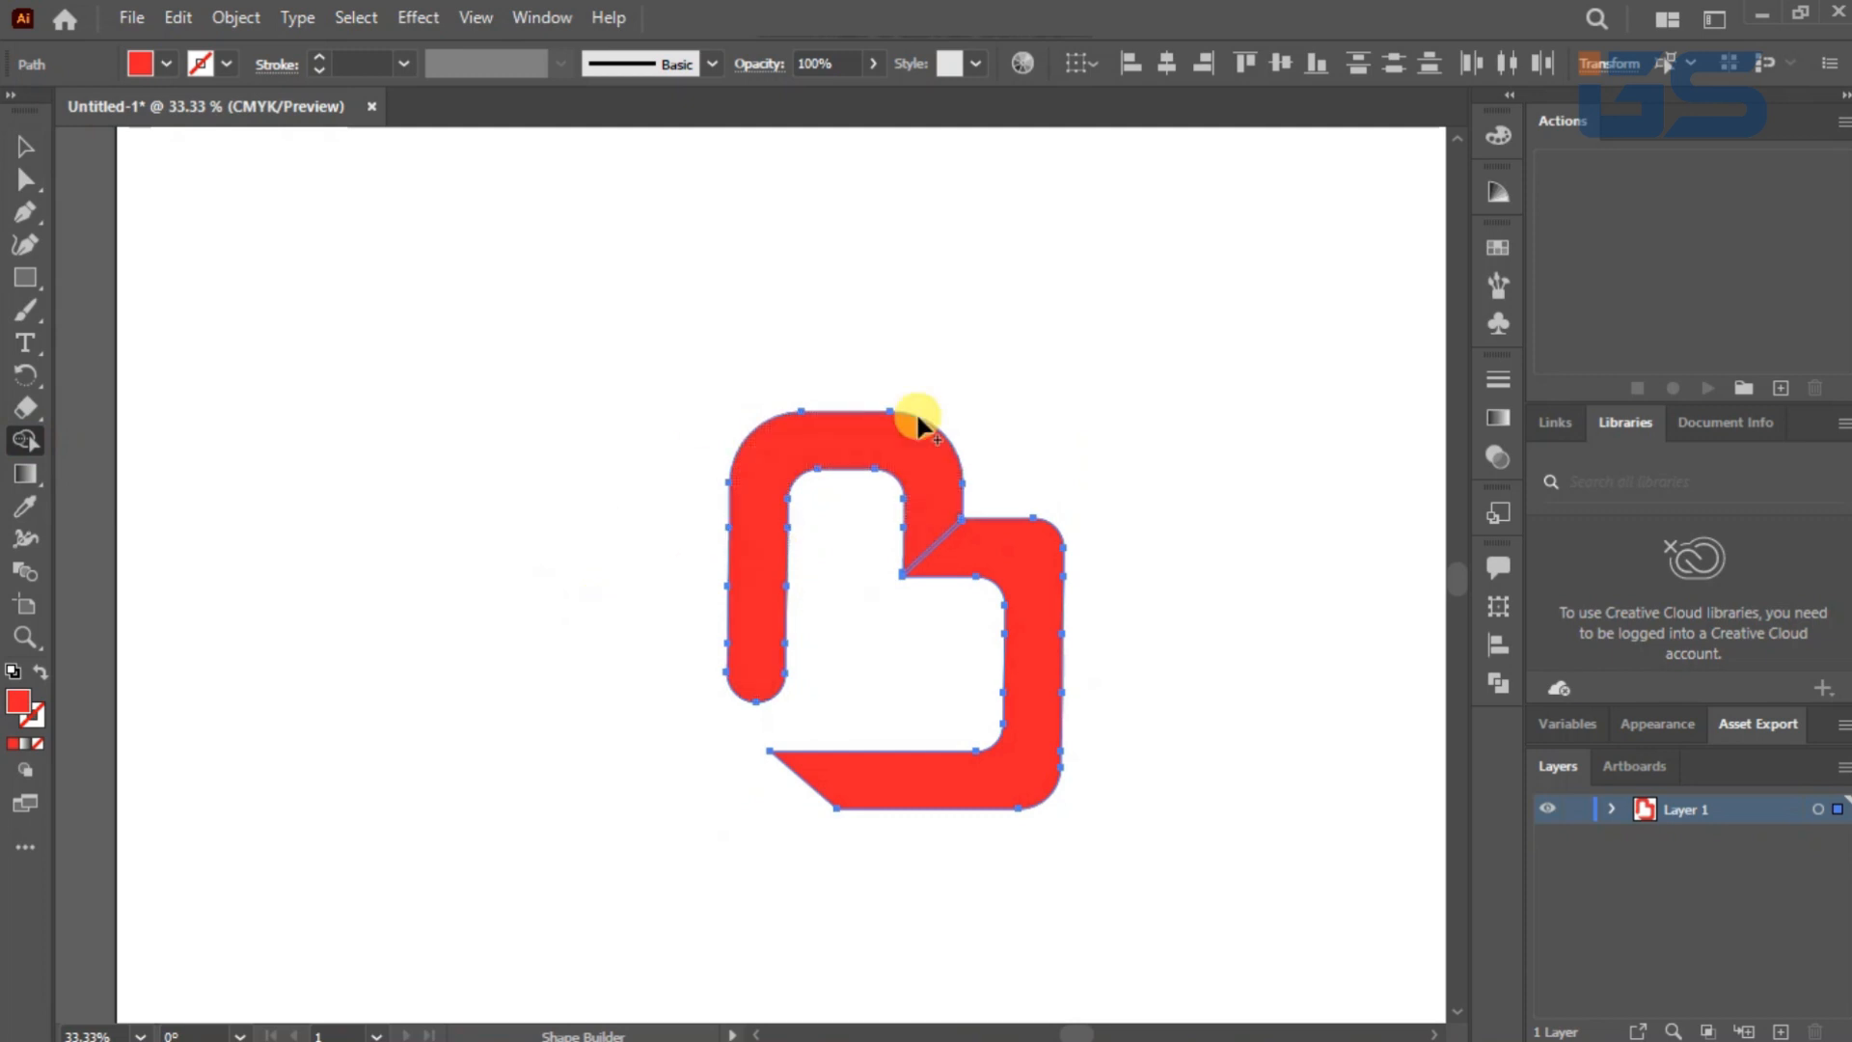
pyautogui.moveTo(765, 468)
pyautogui.mouseDown()
pyautogui.moveTo(877, 476)
pyautogui.moveTo(979, 566)
pyautogui.moveTo(975, 541)
pyautogui.mouseUp()
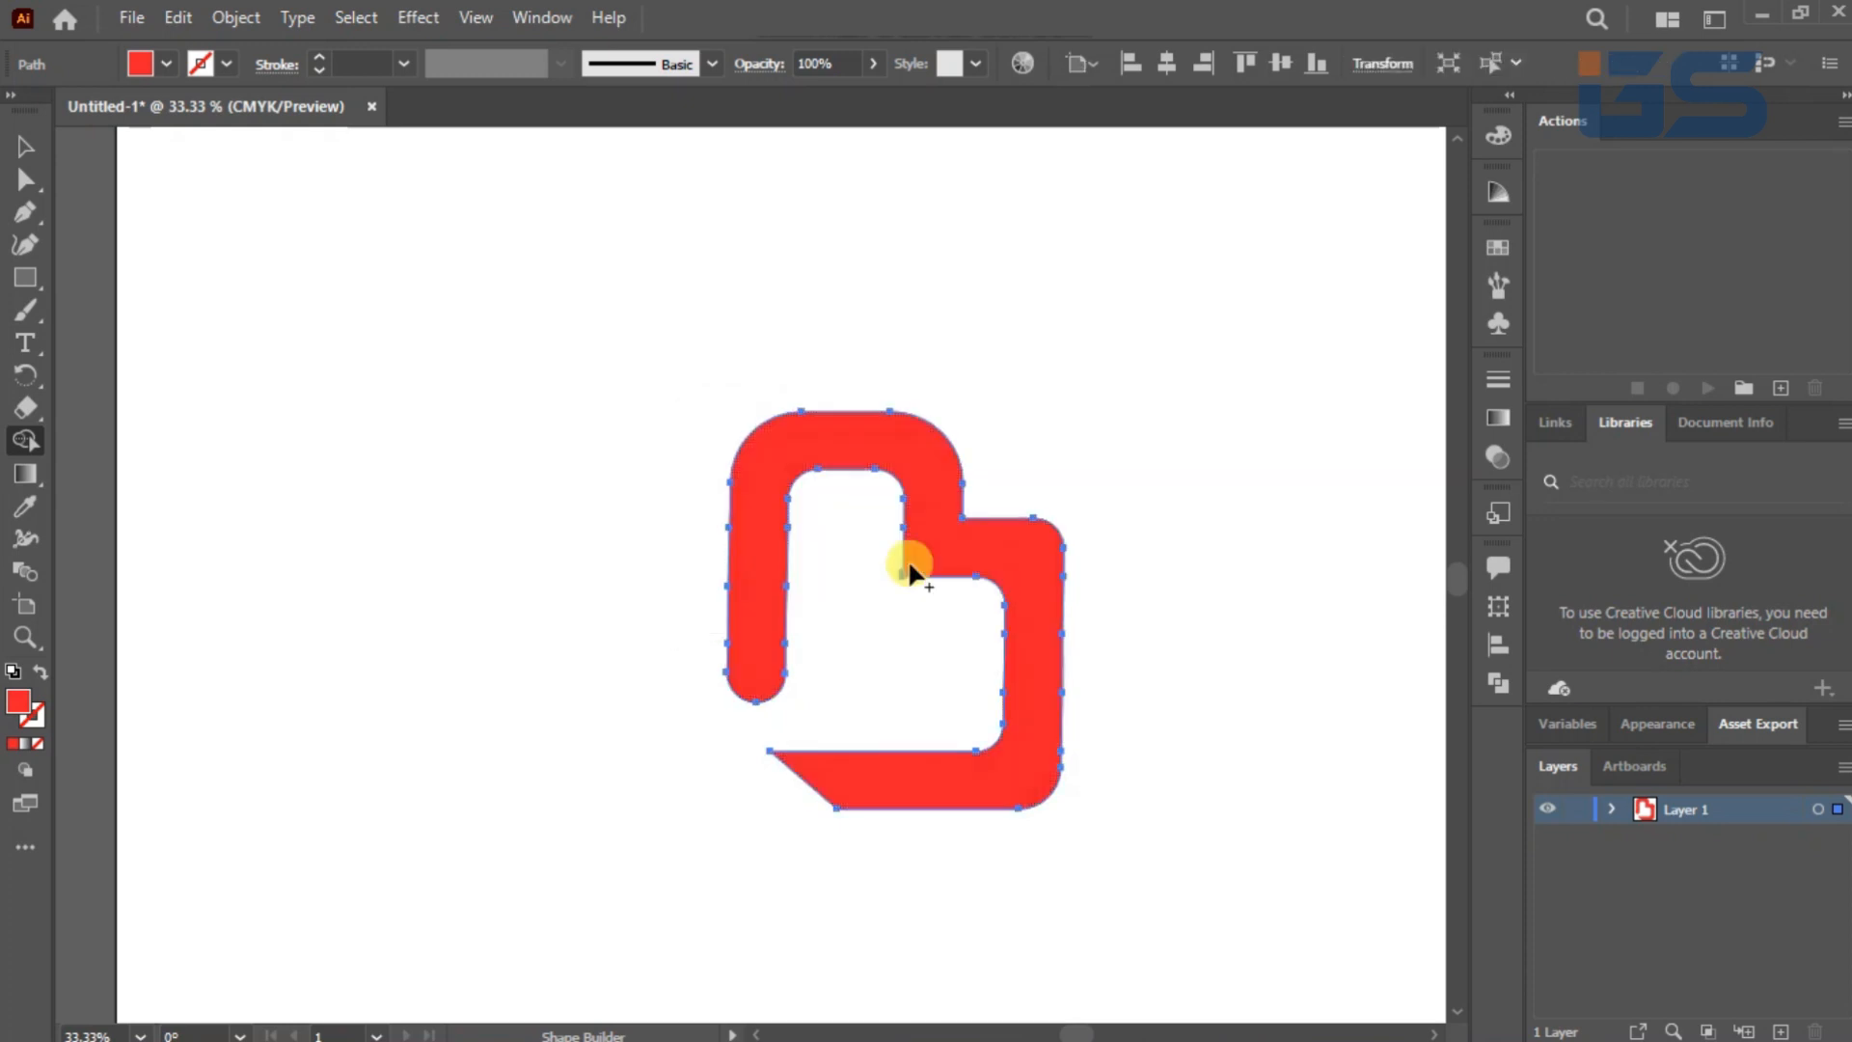
pyautogui.click(26, 148)
pyautogui.click(483, 454)
# Step: Move the merged red mark to the upper left part of the artboard, leaving room for text beside it
pyautogui.moveTo(808, 477); pyautogui.dragTo(389, 390)
pyautogui.click(880, 732)
pyautogui.moveTo(459, 733); pyautogui.dragTo(500, 685)
pyautogui.click(849, 600)
# Step: Add a line of placeholder text beside the red mark and enlarge it to about 116 pt
pyautogui.click(25, 342)
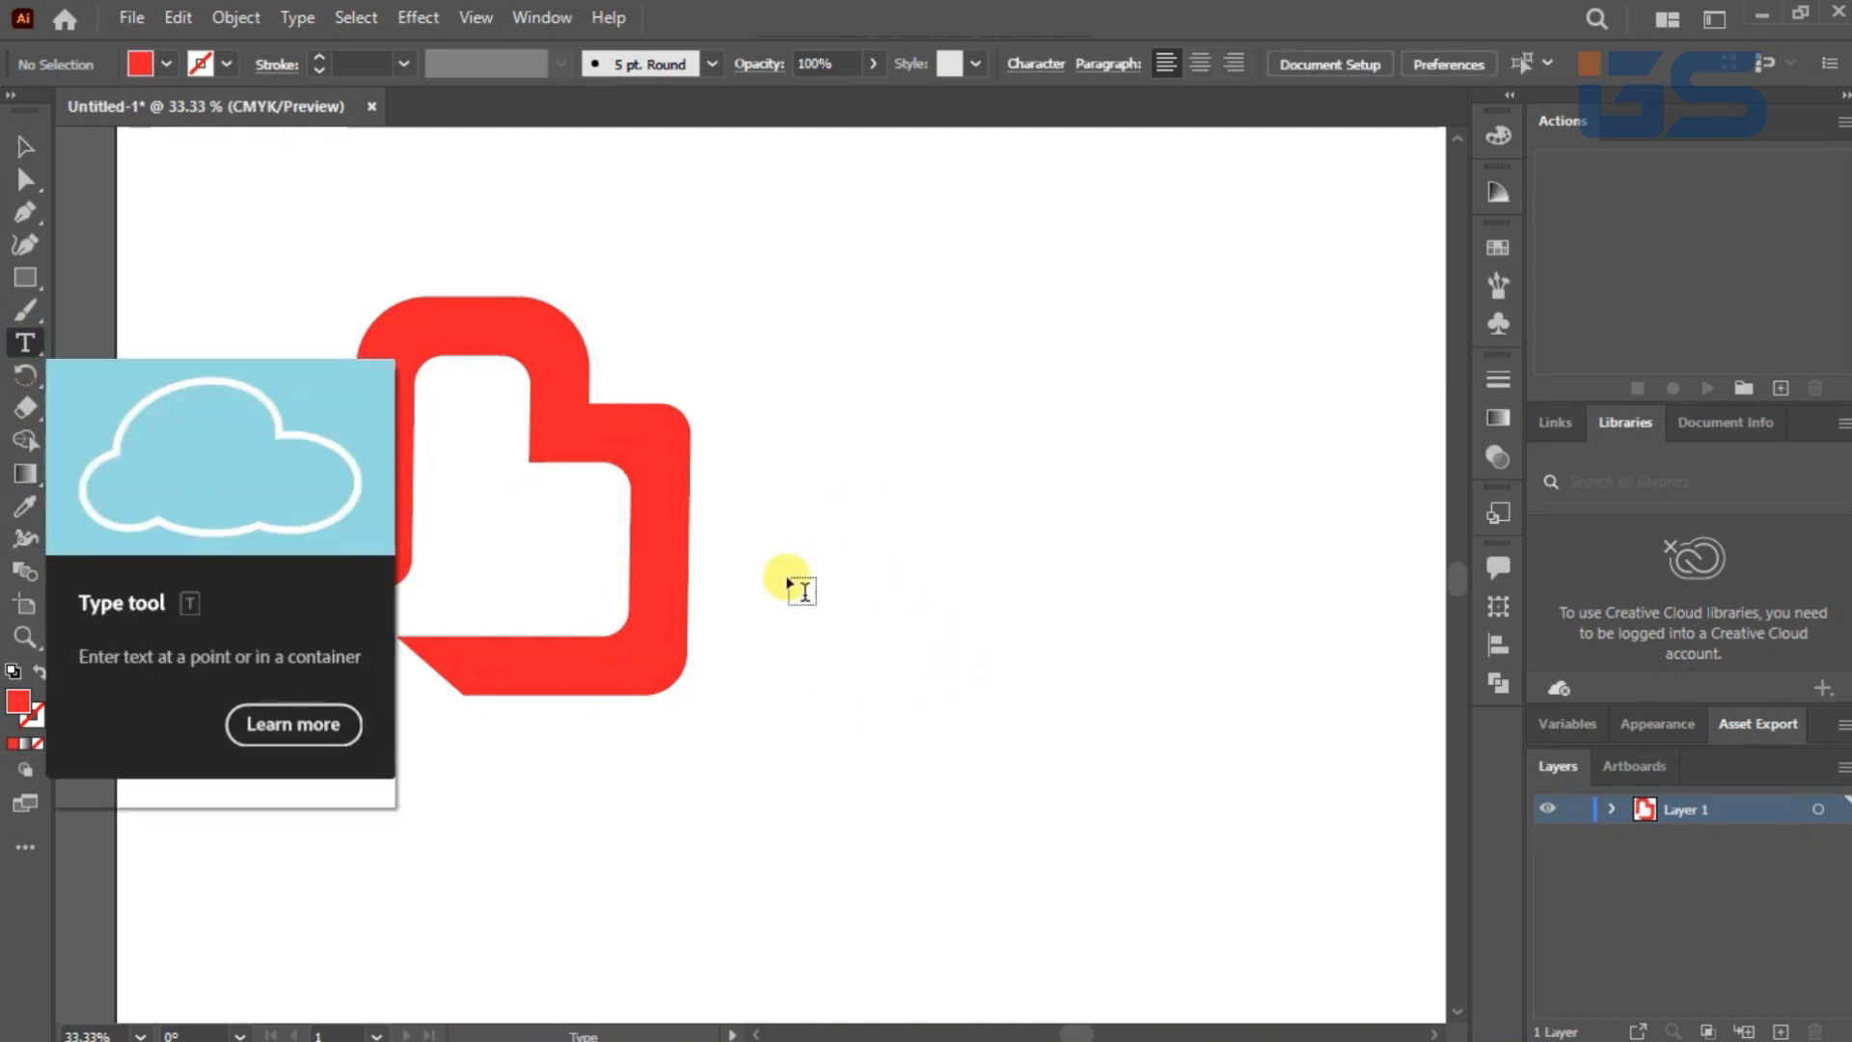
pyautogui.click(896, 533)
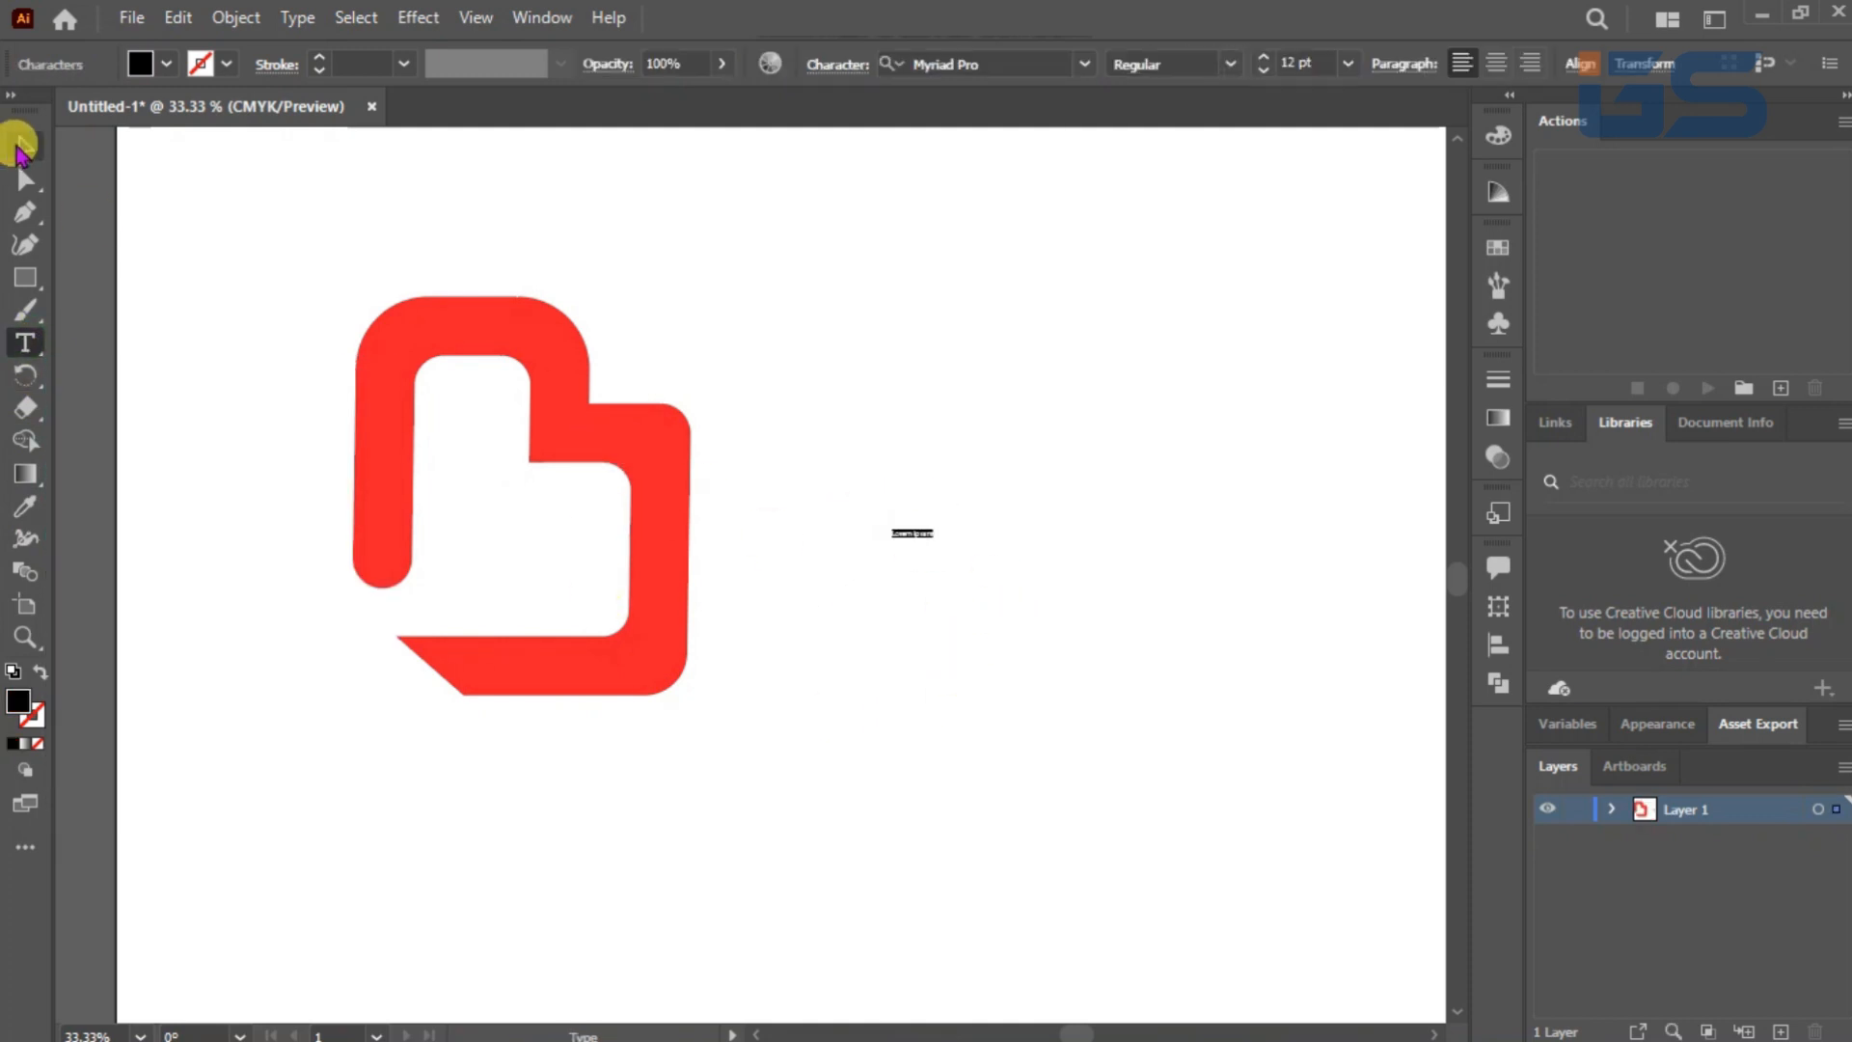
pyautogui.click(25, 147)
pyautogui.moveTo(911, 545); pyautogui.dragTo(1042, 738)
# Step: Replace the placeholder text with URY
pyautogui.doubleClick(883, 573)
pyautogui.tripleClick(880, 569)
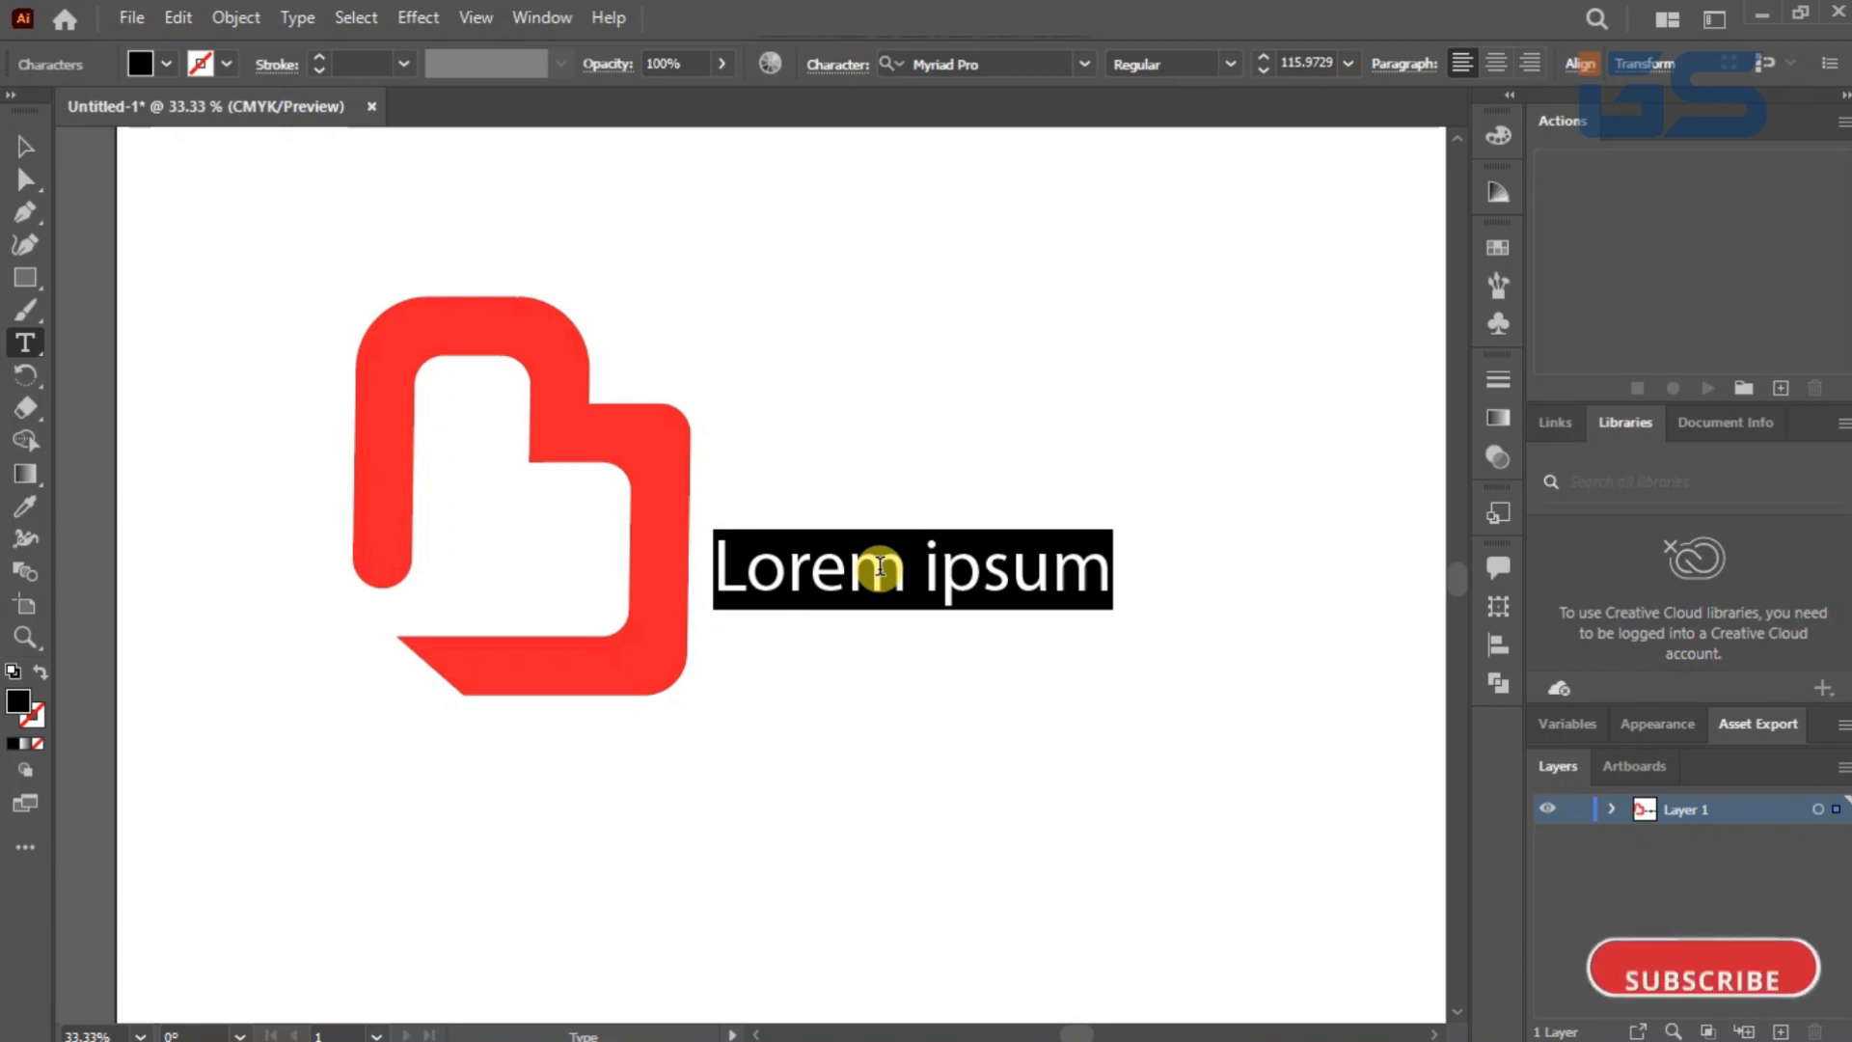
pyautogui.write('URY')
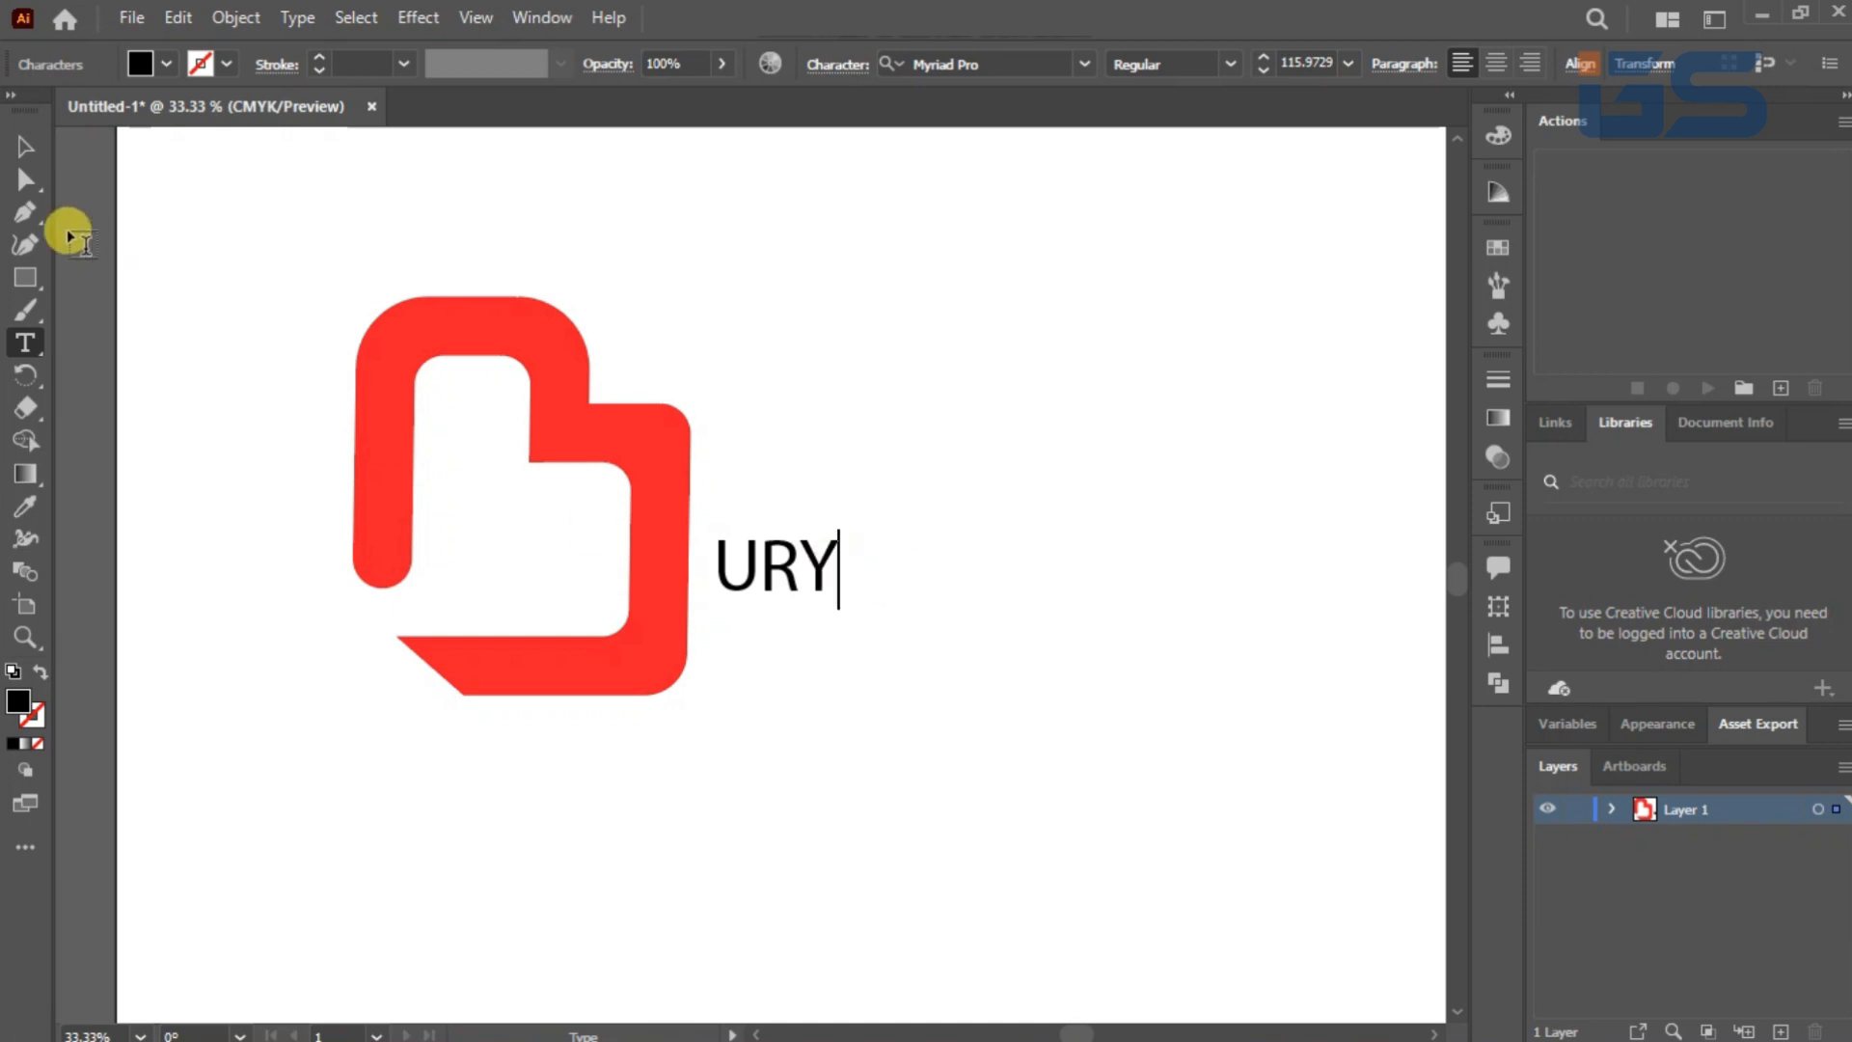
pyautogui.click(19, 136)
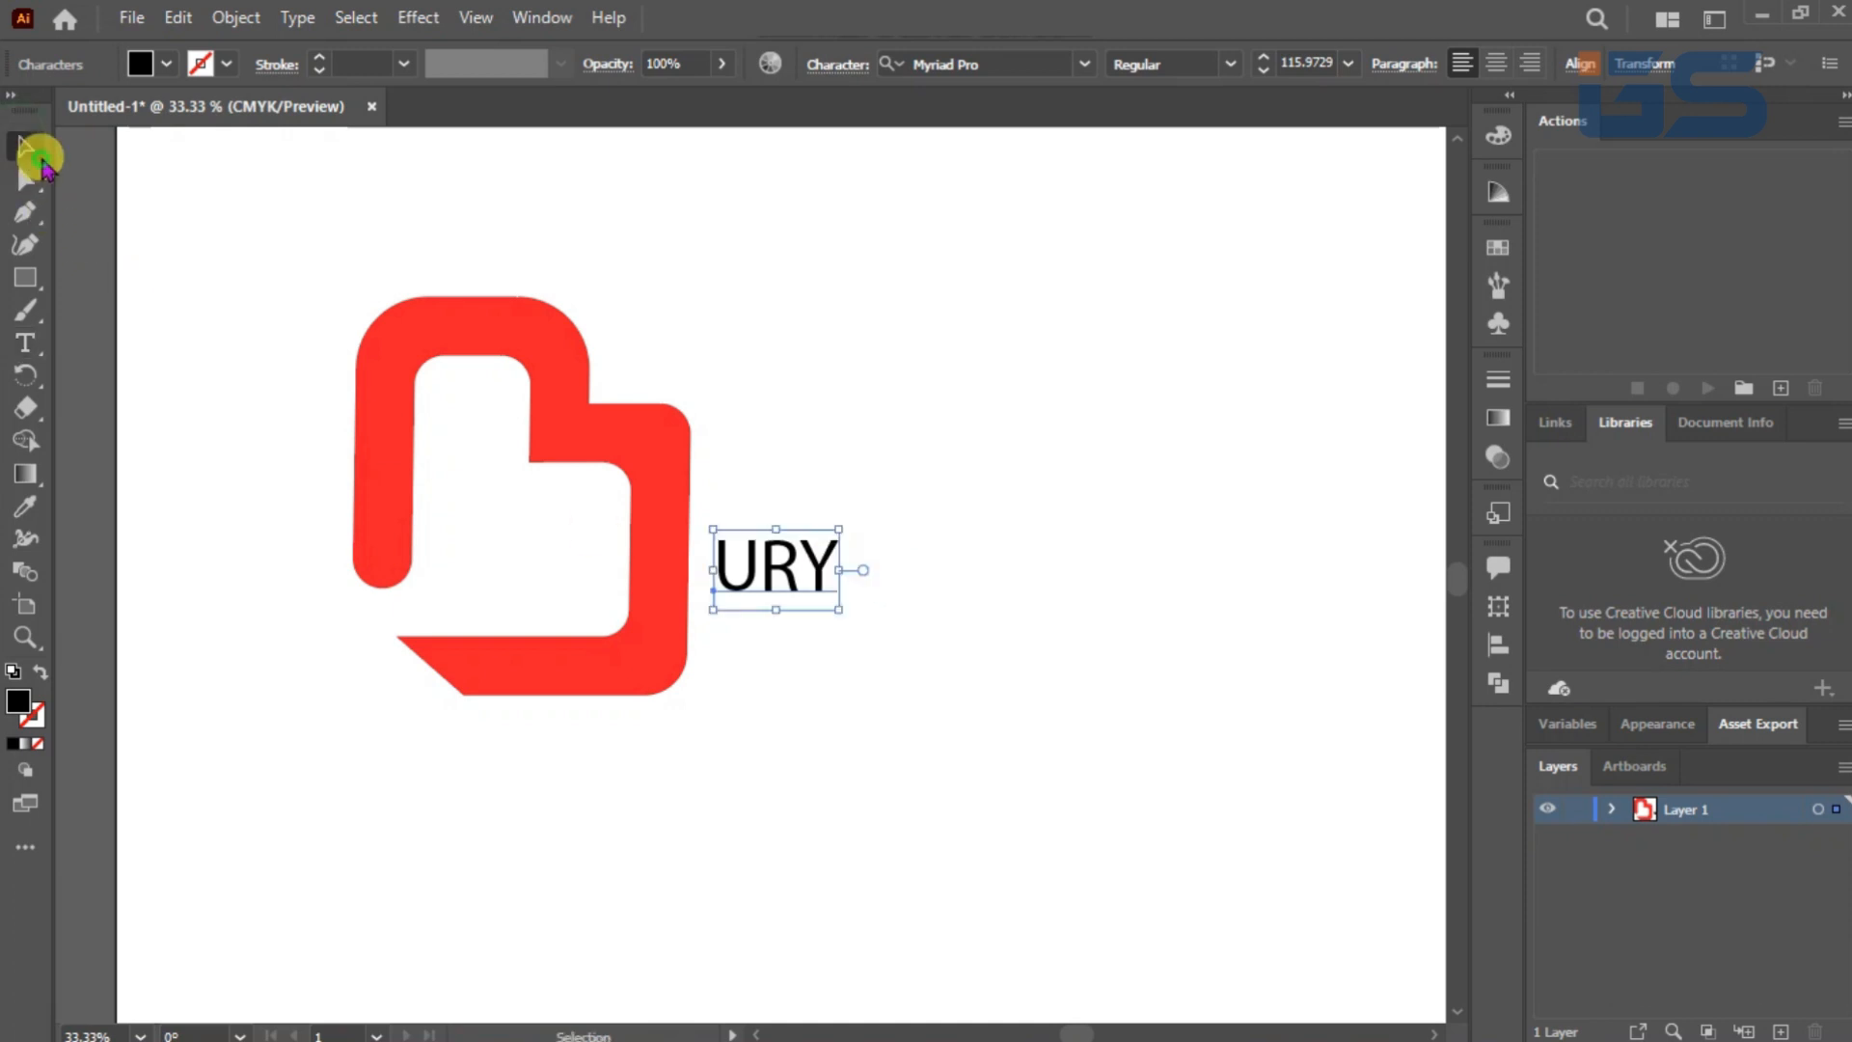
# Step: Set the font of the URY text to Ethnocentric
pyautogui.doubleClick(767, 547)
pyautogui.moveTo(719, 554); pyautogui.dragTo(814, 559)
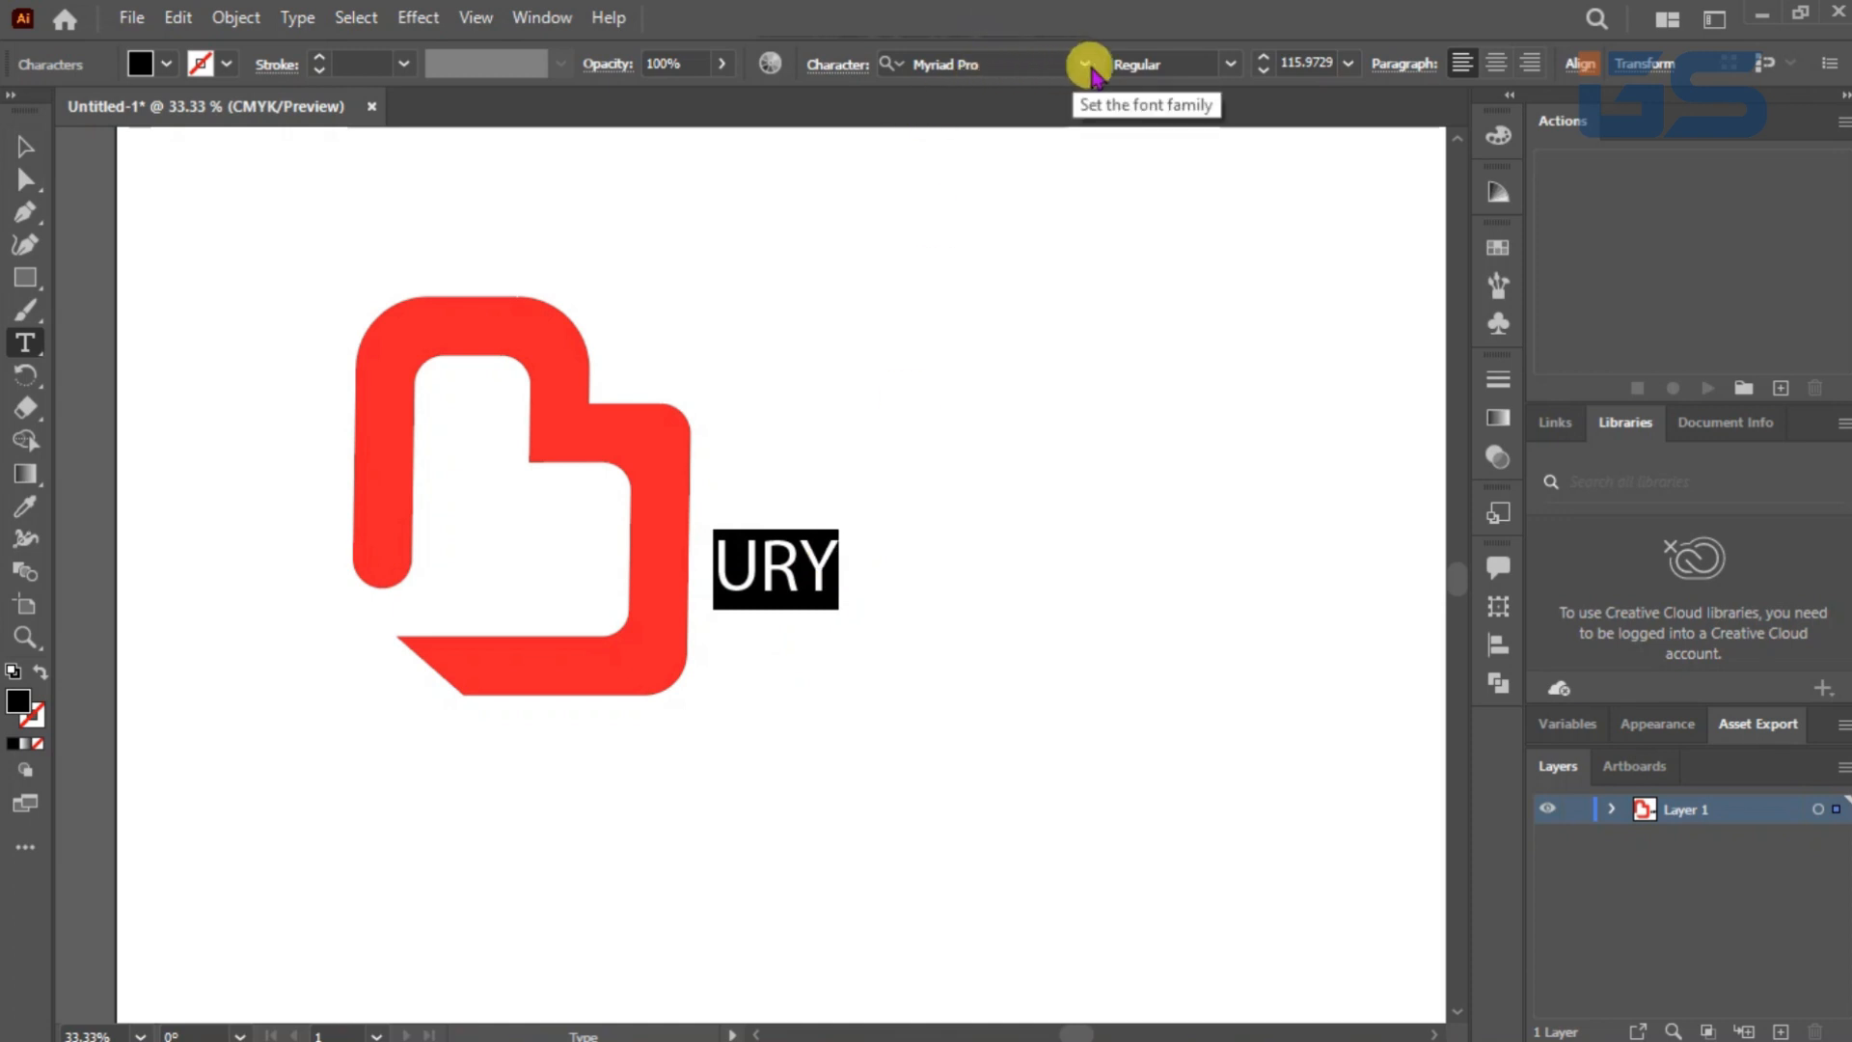
pyautogui.click(1084, 62)
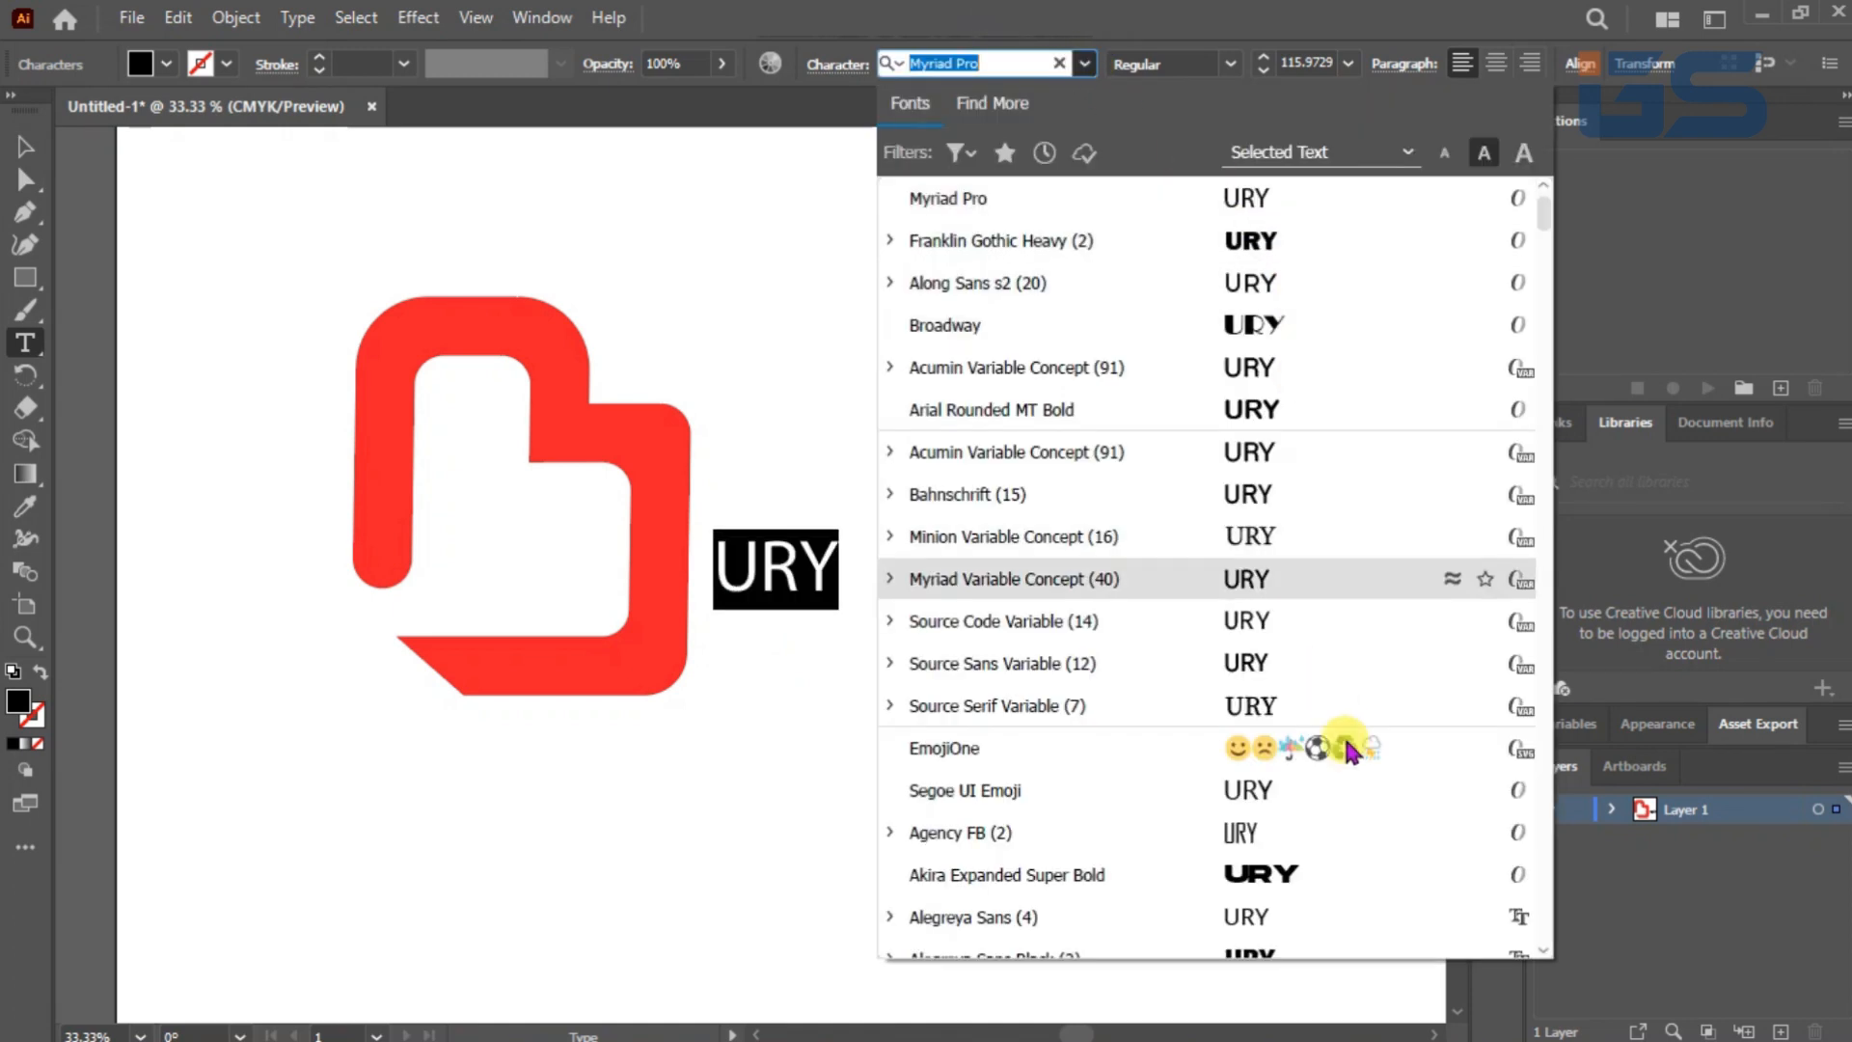
pyautogui.scroll(-3, 1293, 800)
pyautogui.scroll(-10, 1297, 772)
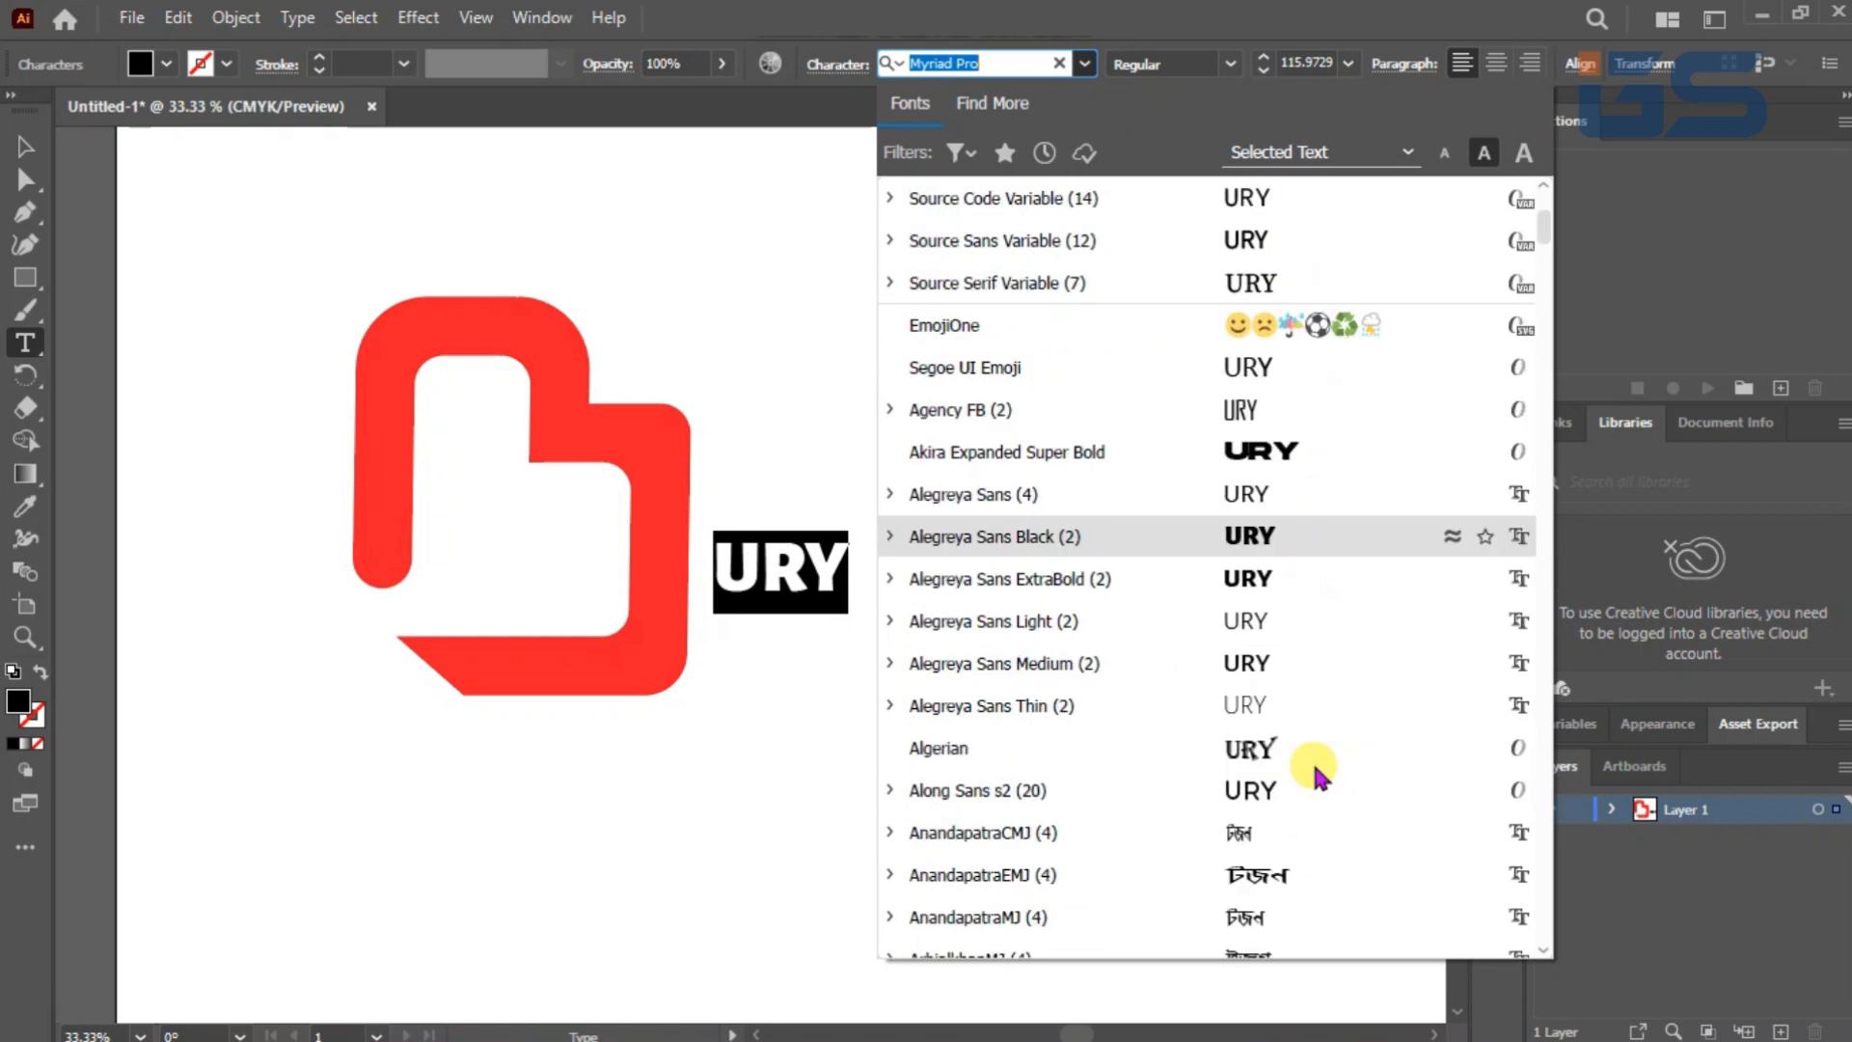
pyautogui.scroll(-7, 1321, 781)
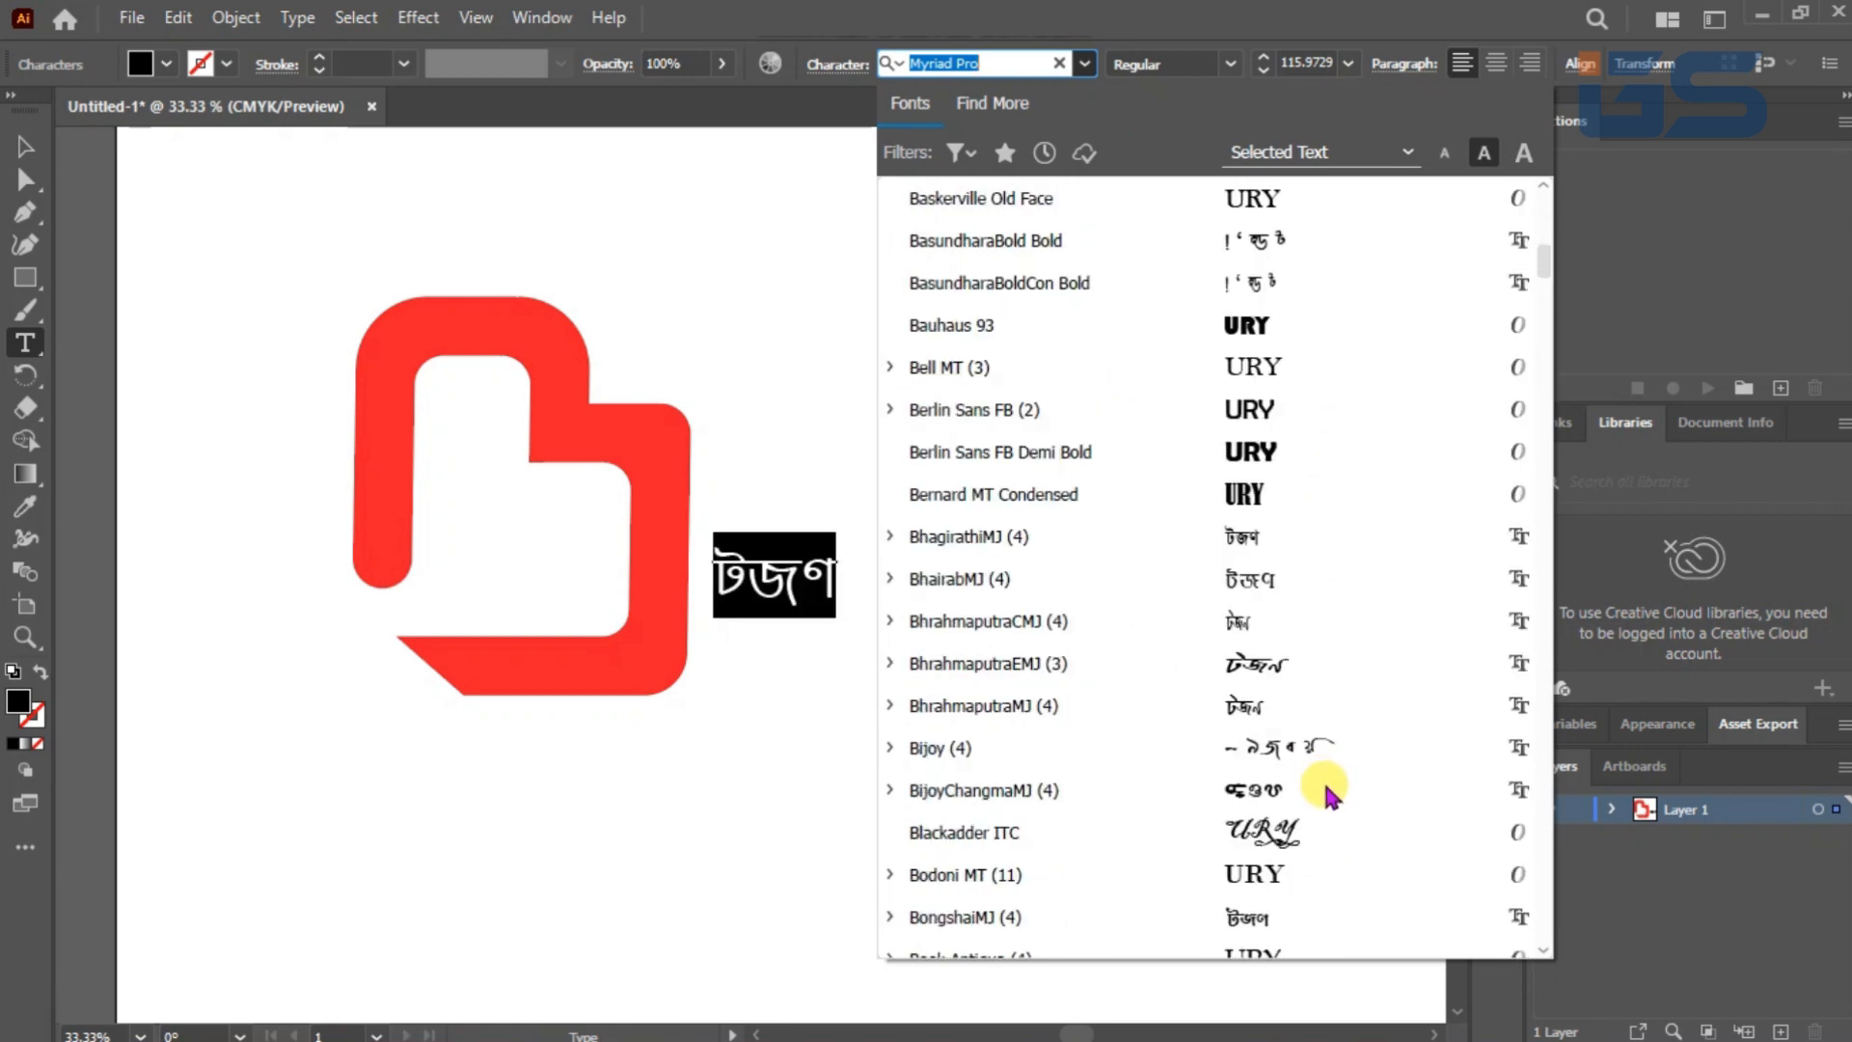
pyautogui.scroll(18, 1315, 767)
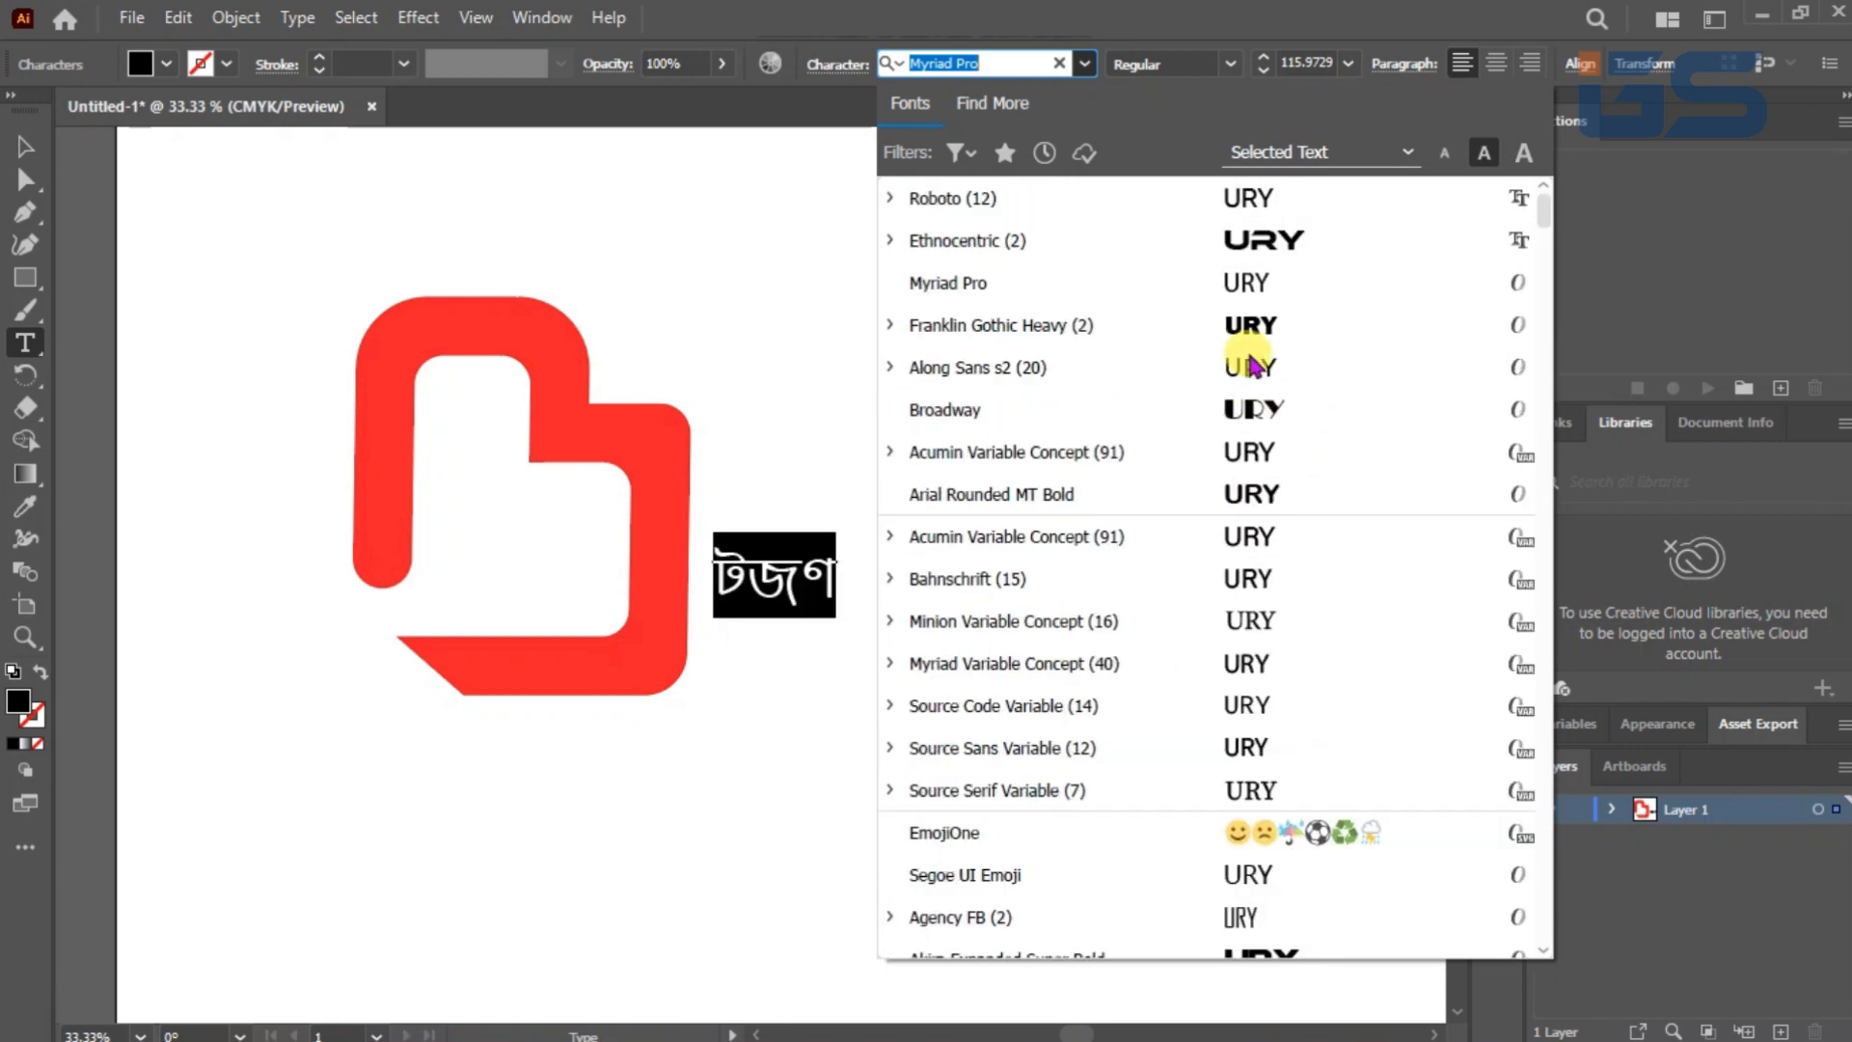
pyautogui.click(1249, 246)
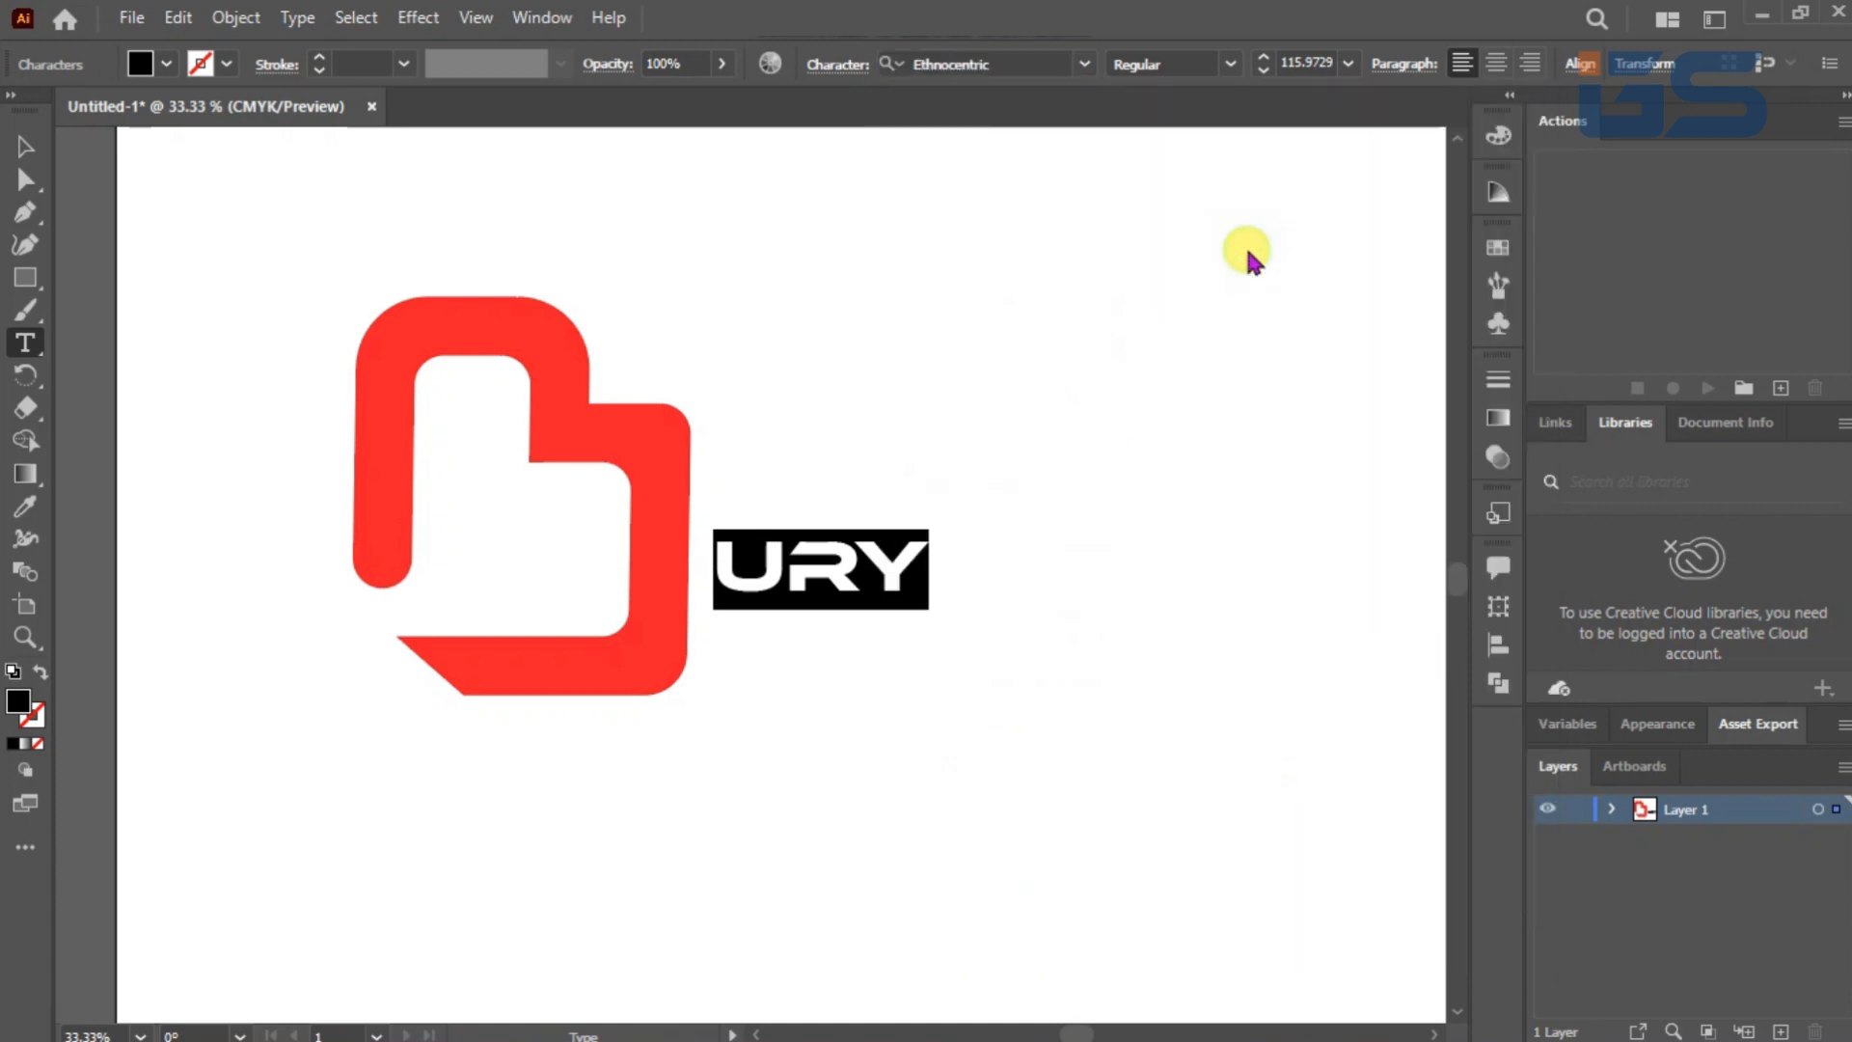
pyautogui.click(24, 144)
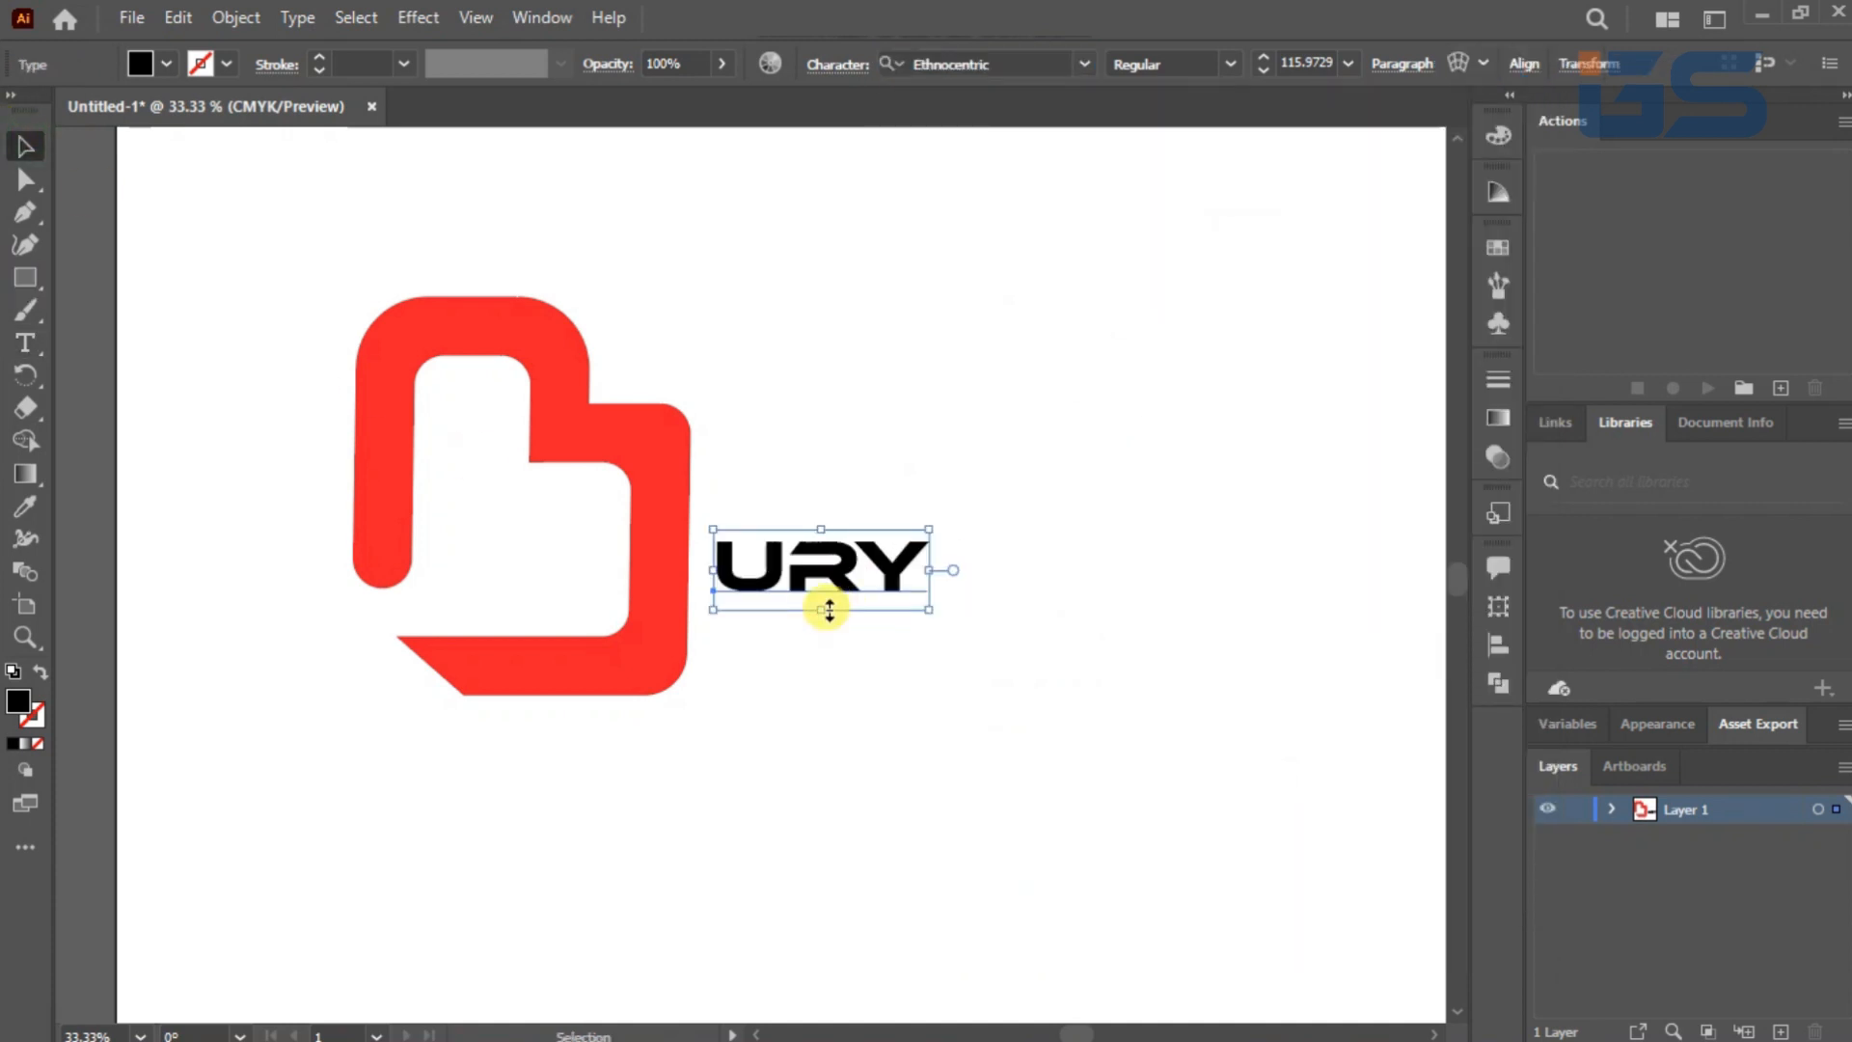
# Step: Enlarge the URY text to about 320 pt and place it beside the red mark, aligned with the mark's bottom edge
pyautogui.moveTo(828, 610); pyautogui.dragTo(965, 746)
pyautogui.click(963, 492)
pyautogui.click(972, 585)
# Step: Convert the URY text to outlines
pyautogui.rightClick(972, 585)
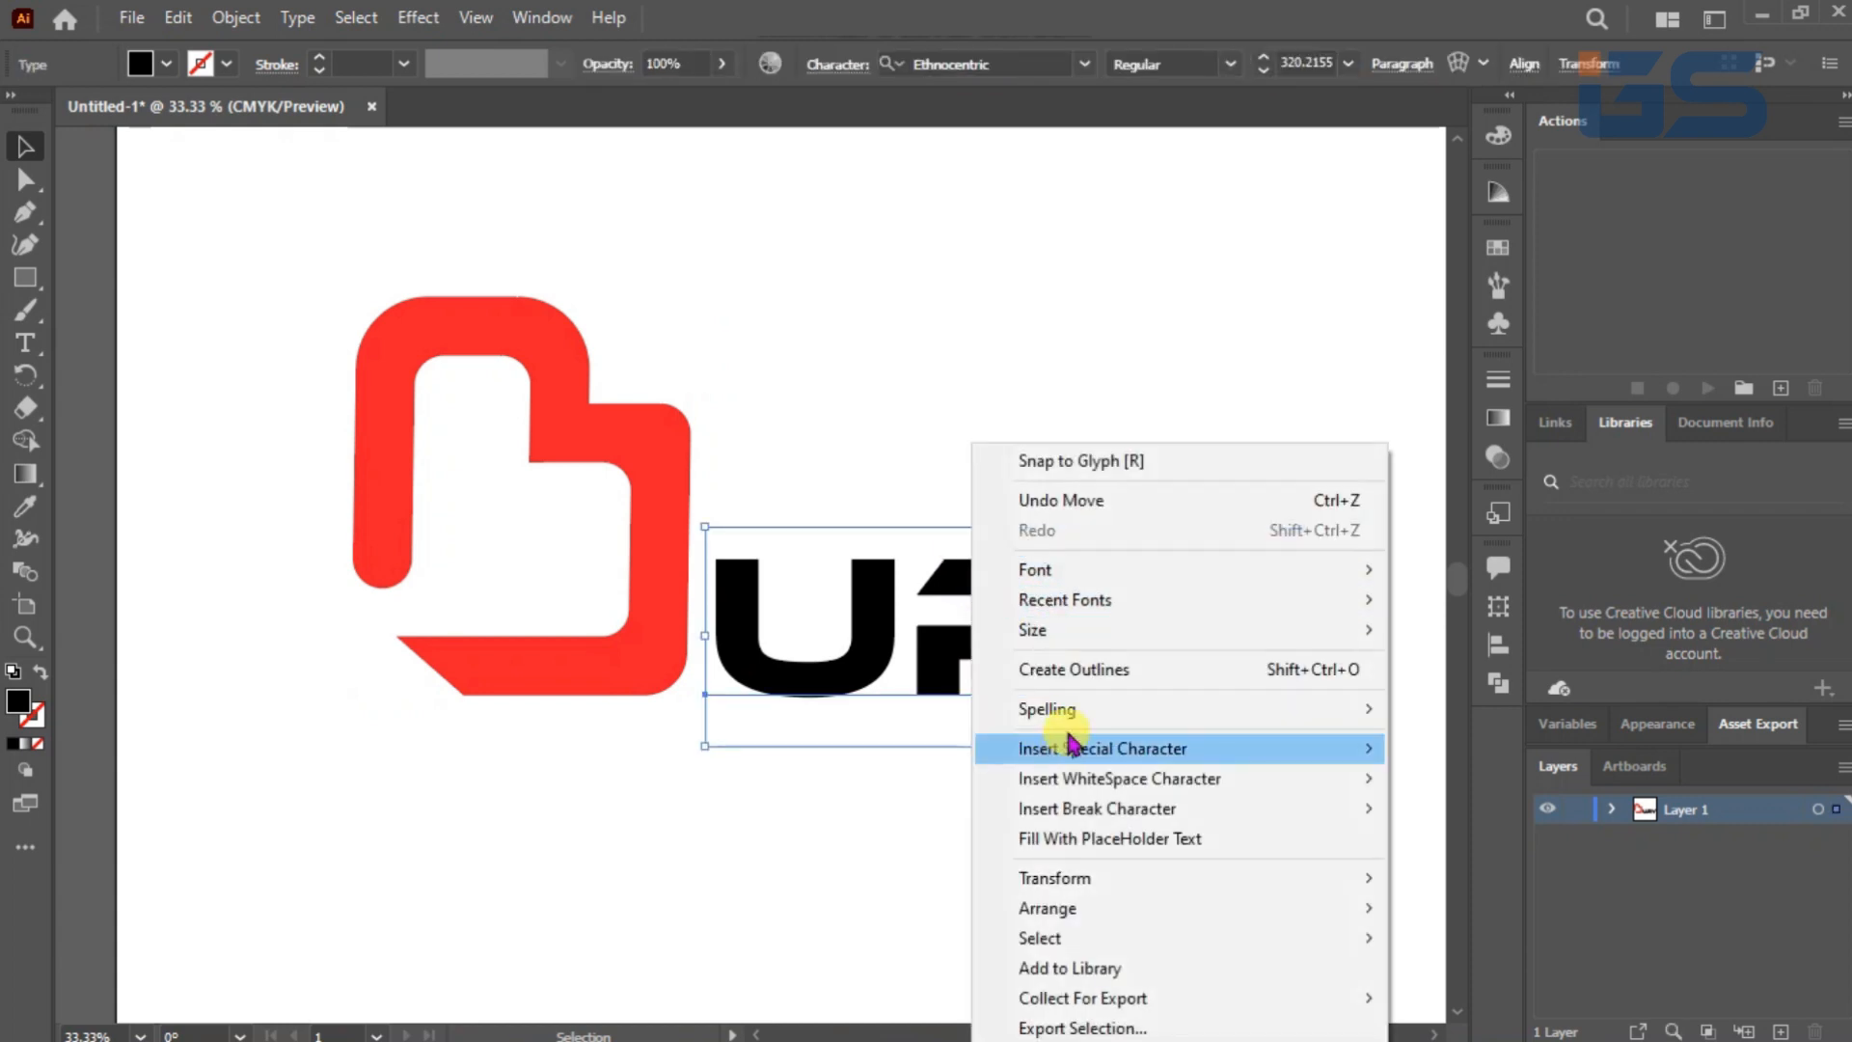
pyautogui.click(1107, 675)
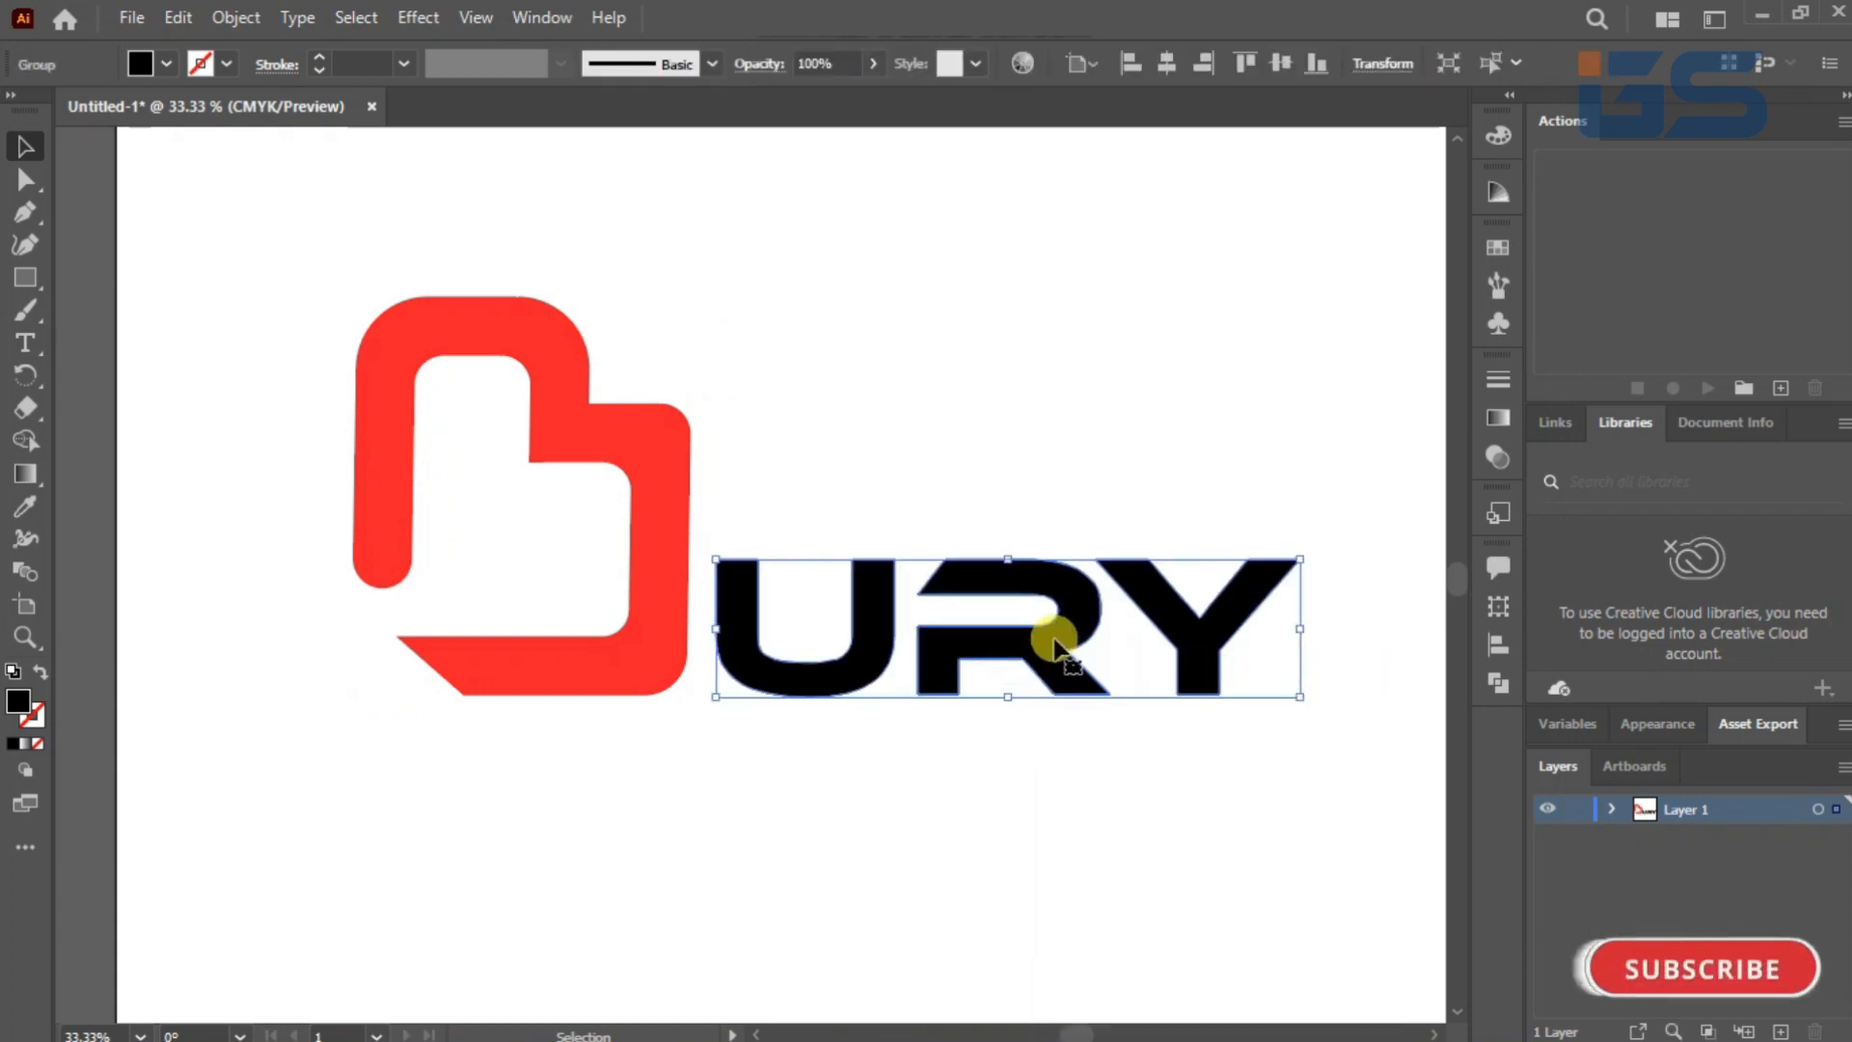
pyautogui.click(997, 719)
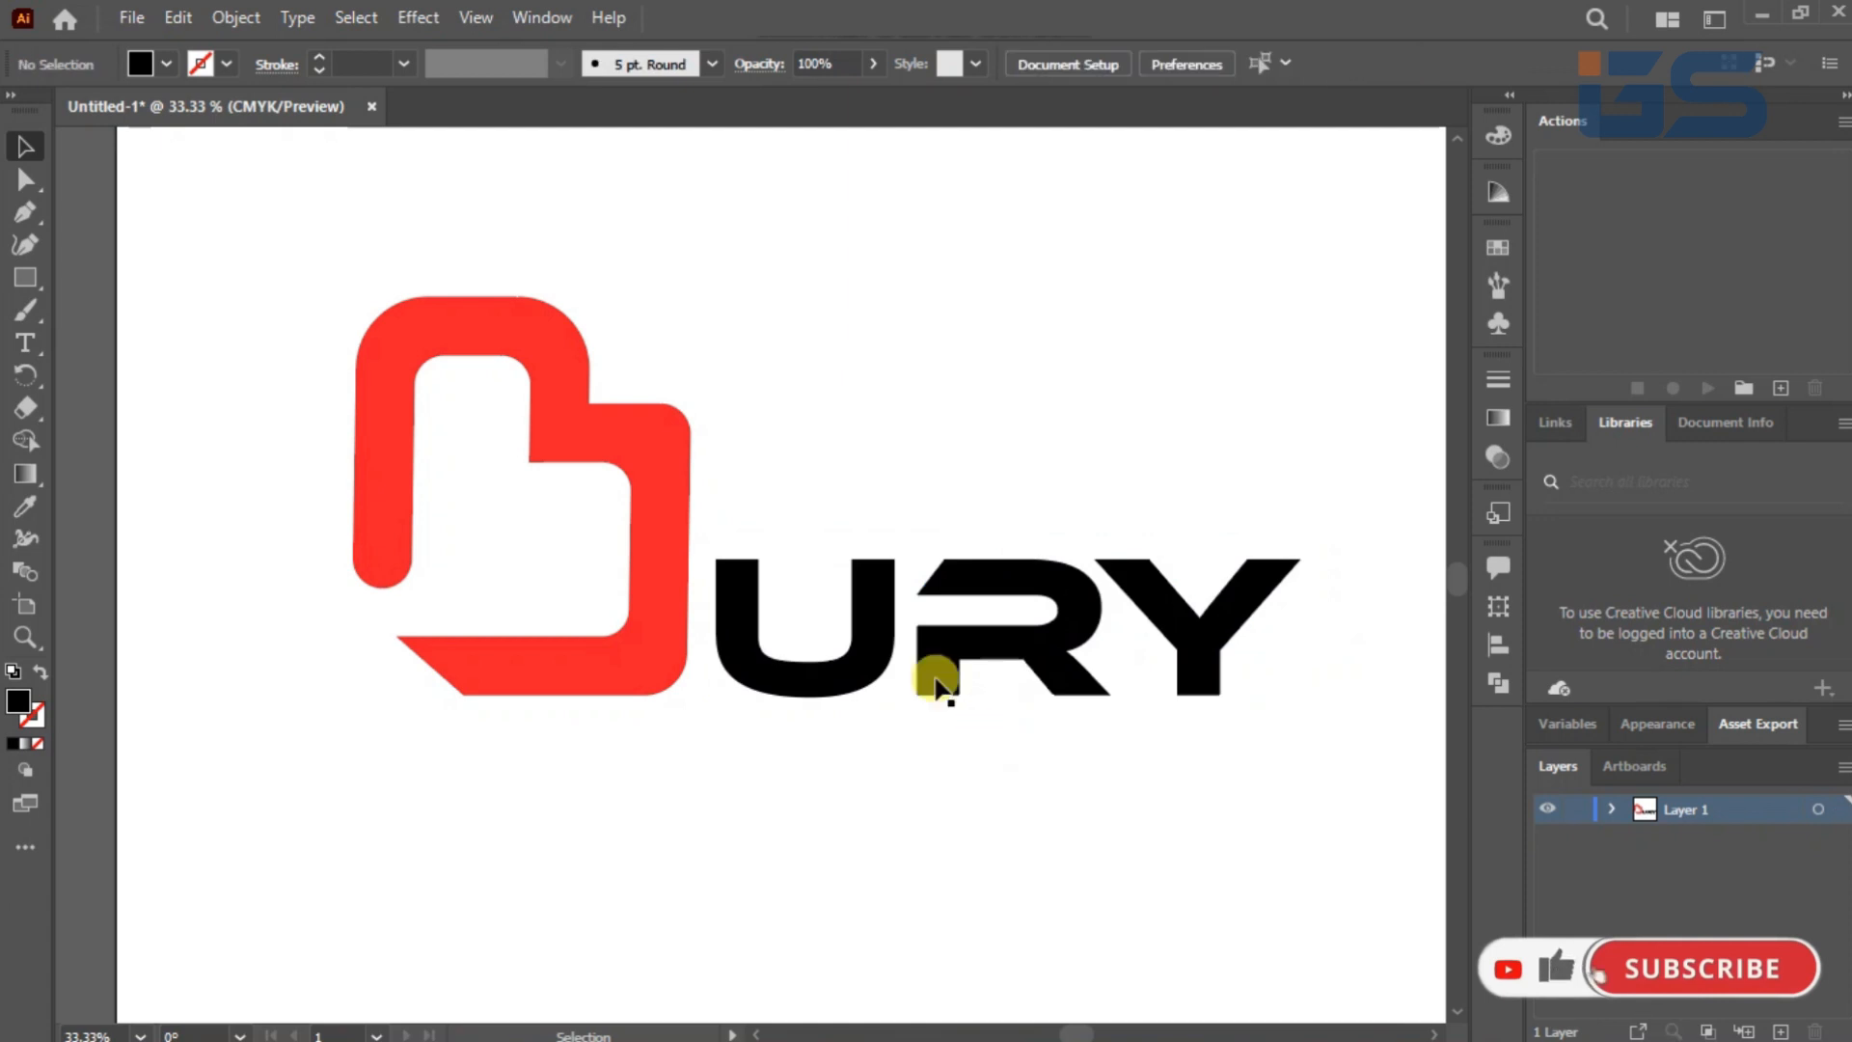
# Step: Draw a wide black ellipse in the empty area below the logo and select it
pyautogui.scroll(-5, 900, 633)
pyautogui.scroll(-4, 880, 598)
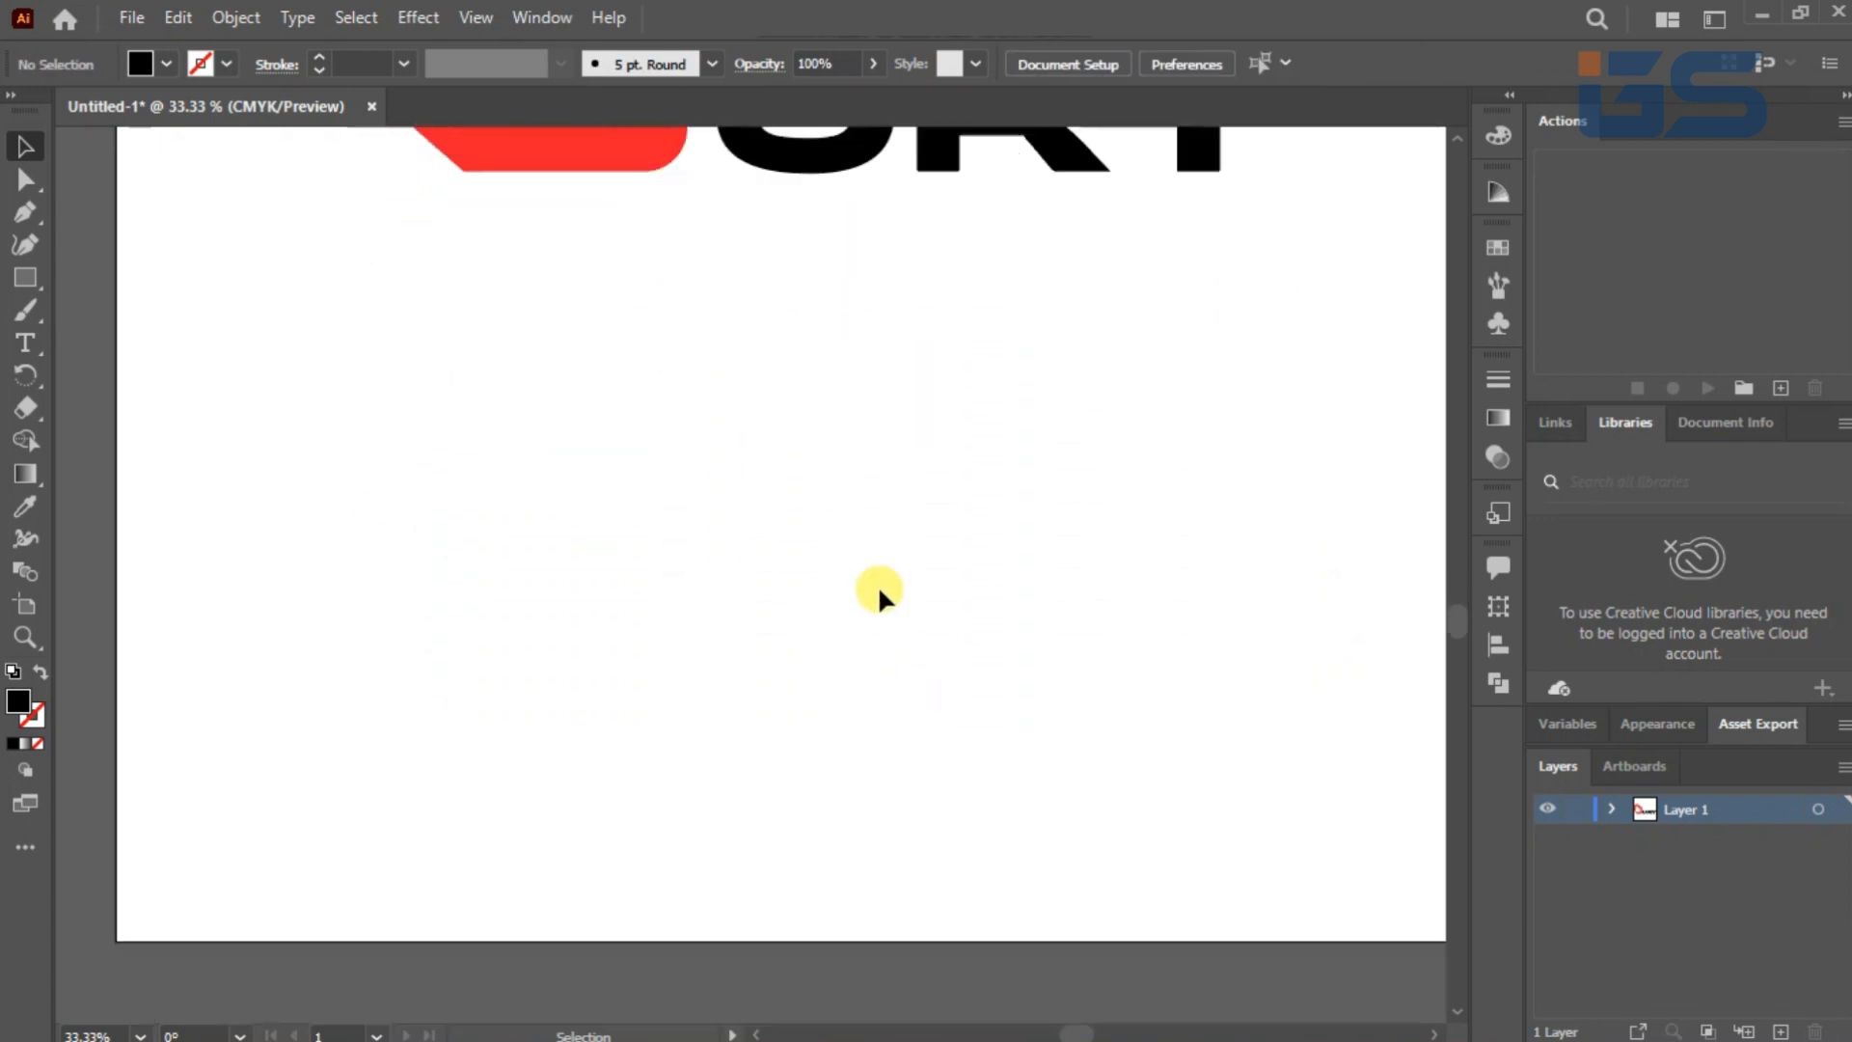
pyautogui.click(26, 277)
pyautogui.moveTo(26, 277); pyautogui.dragTo(81, 309)
pyautogui.moveTo(417, 322); pyautogui.dragTo(981, 621)
pyautogui.click(25, 146)
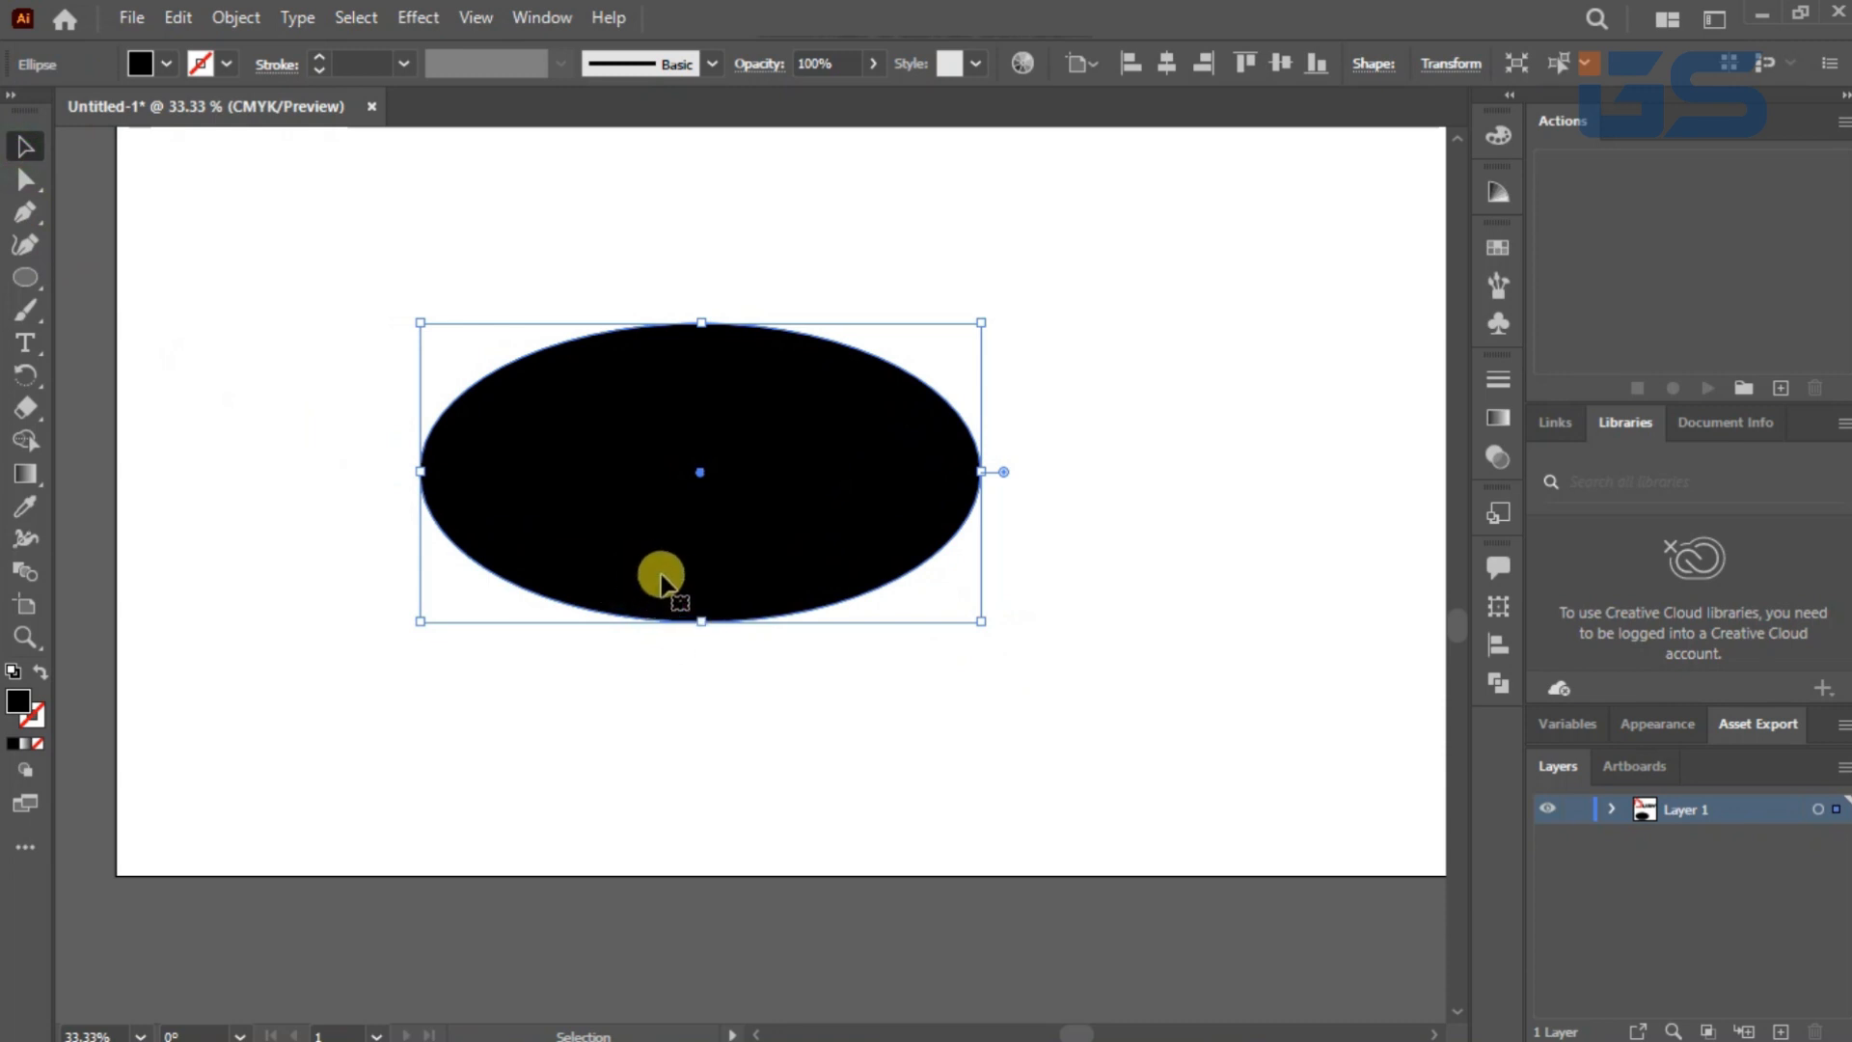
pyautogui.click(769, 714)
pyautogui.click(724, 550)
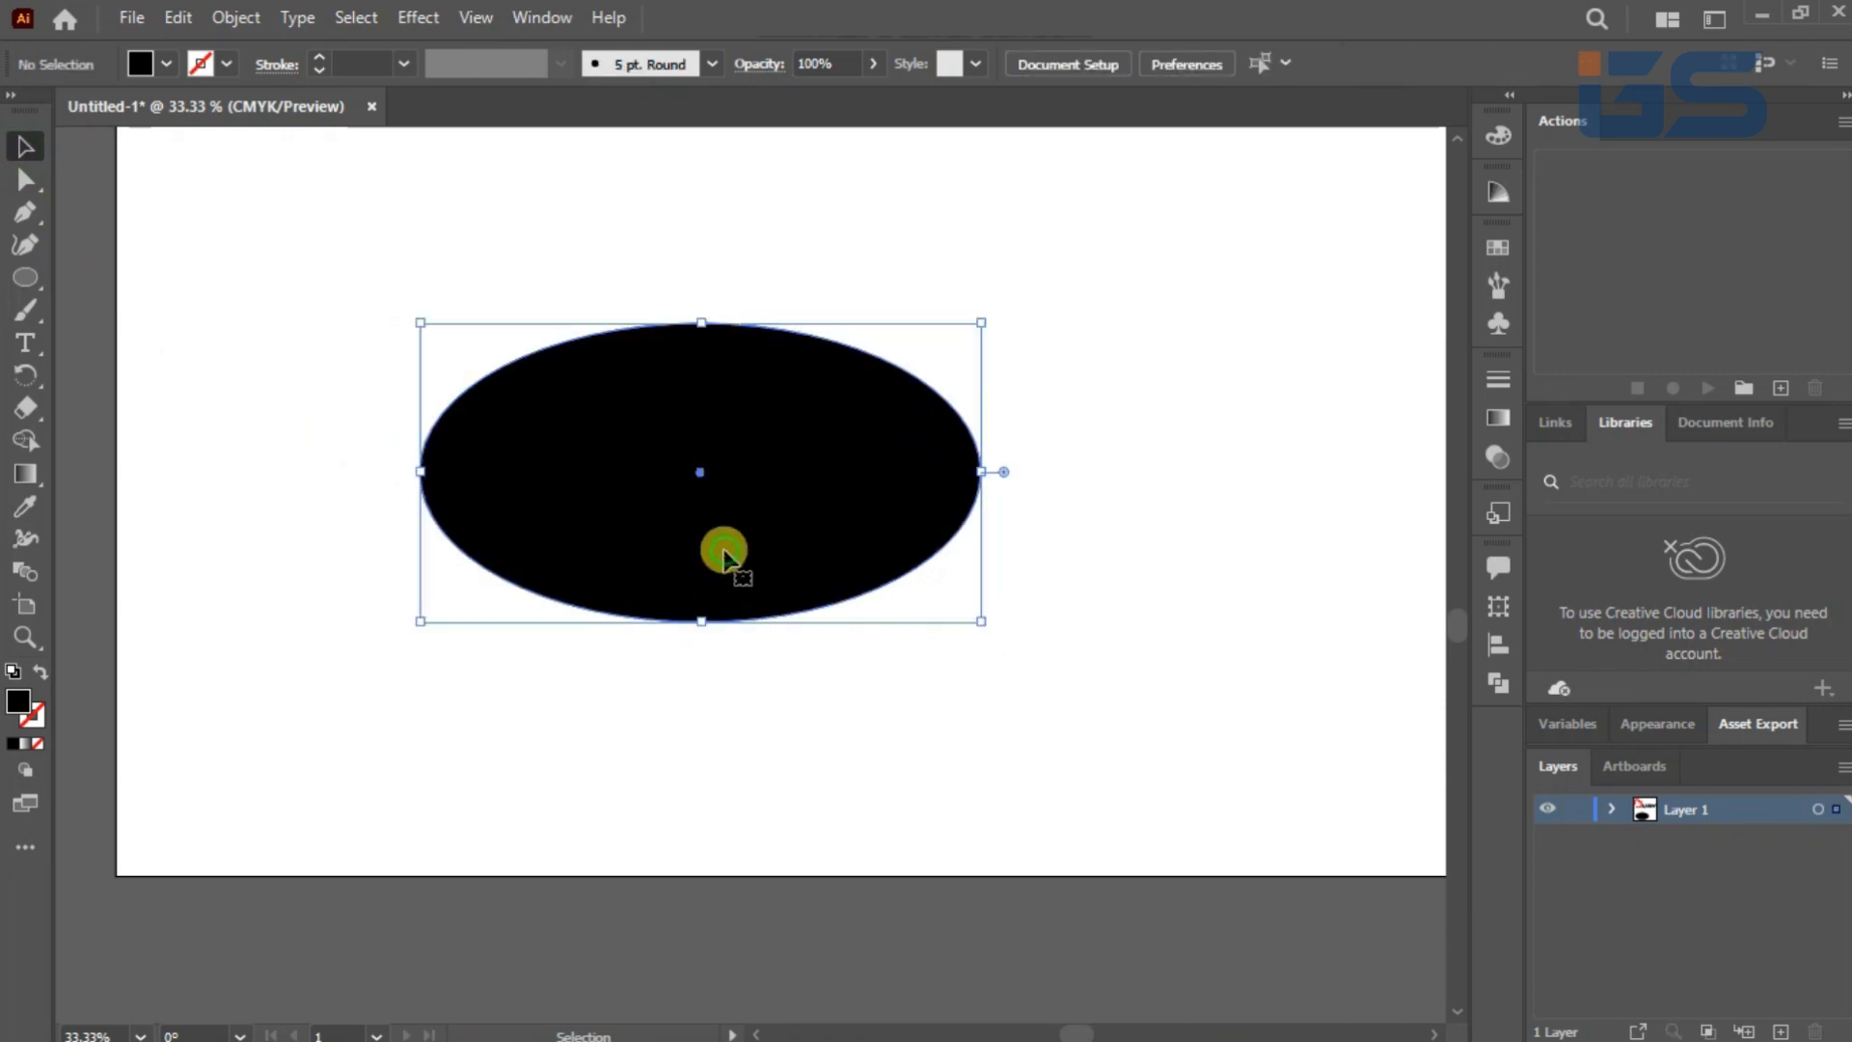
pyautogui.keyDown('shift'); pyautogui.click(723, 547); pyautogui.keyUp('shift')
pyautogui.click(724, 554)
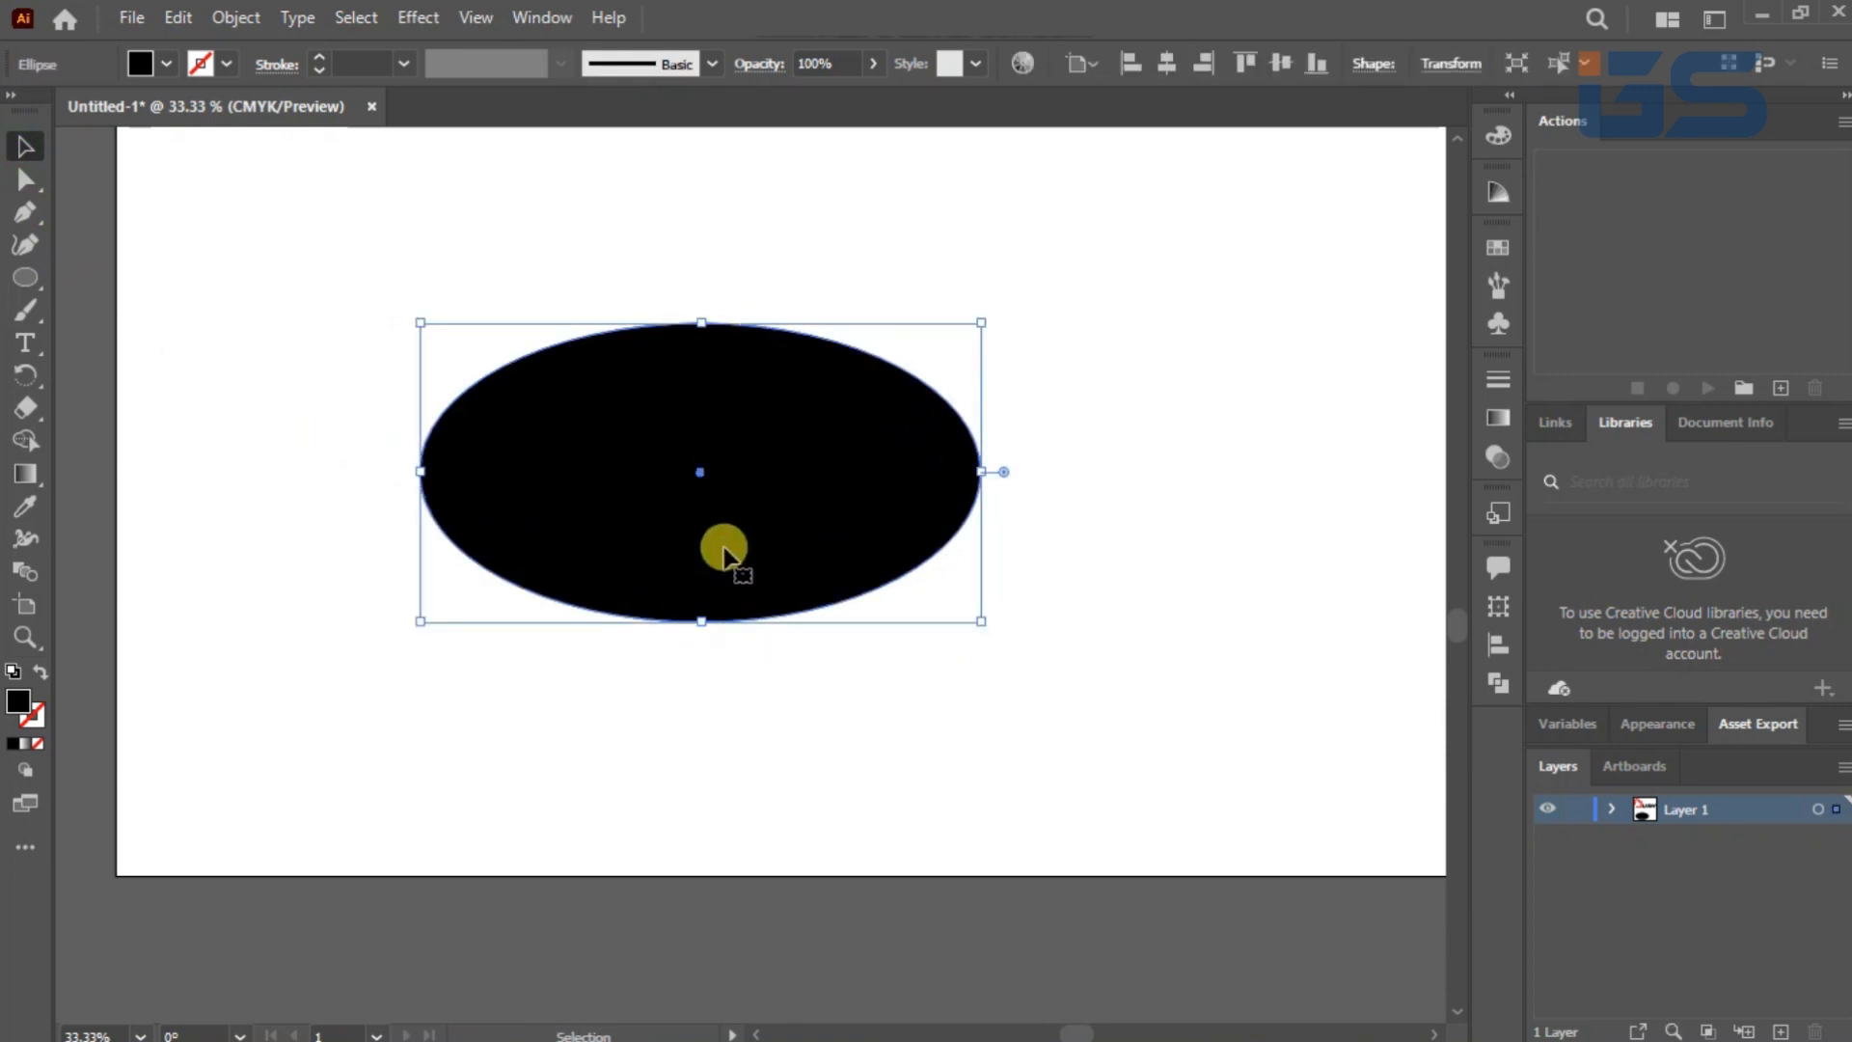
# Step: Duplicate the black ellipse in place, fill the copy dark blue and shift it slightly up and to the right
pyautogui.keyDown('shift'); pyautogui.click(726, 550); pyautogui.keyUp('shift')
pyautogui.click(726, 548)
pyautogui.click(142, 66)
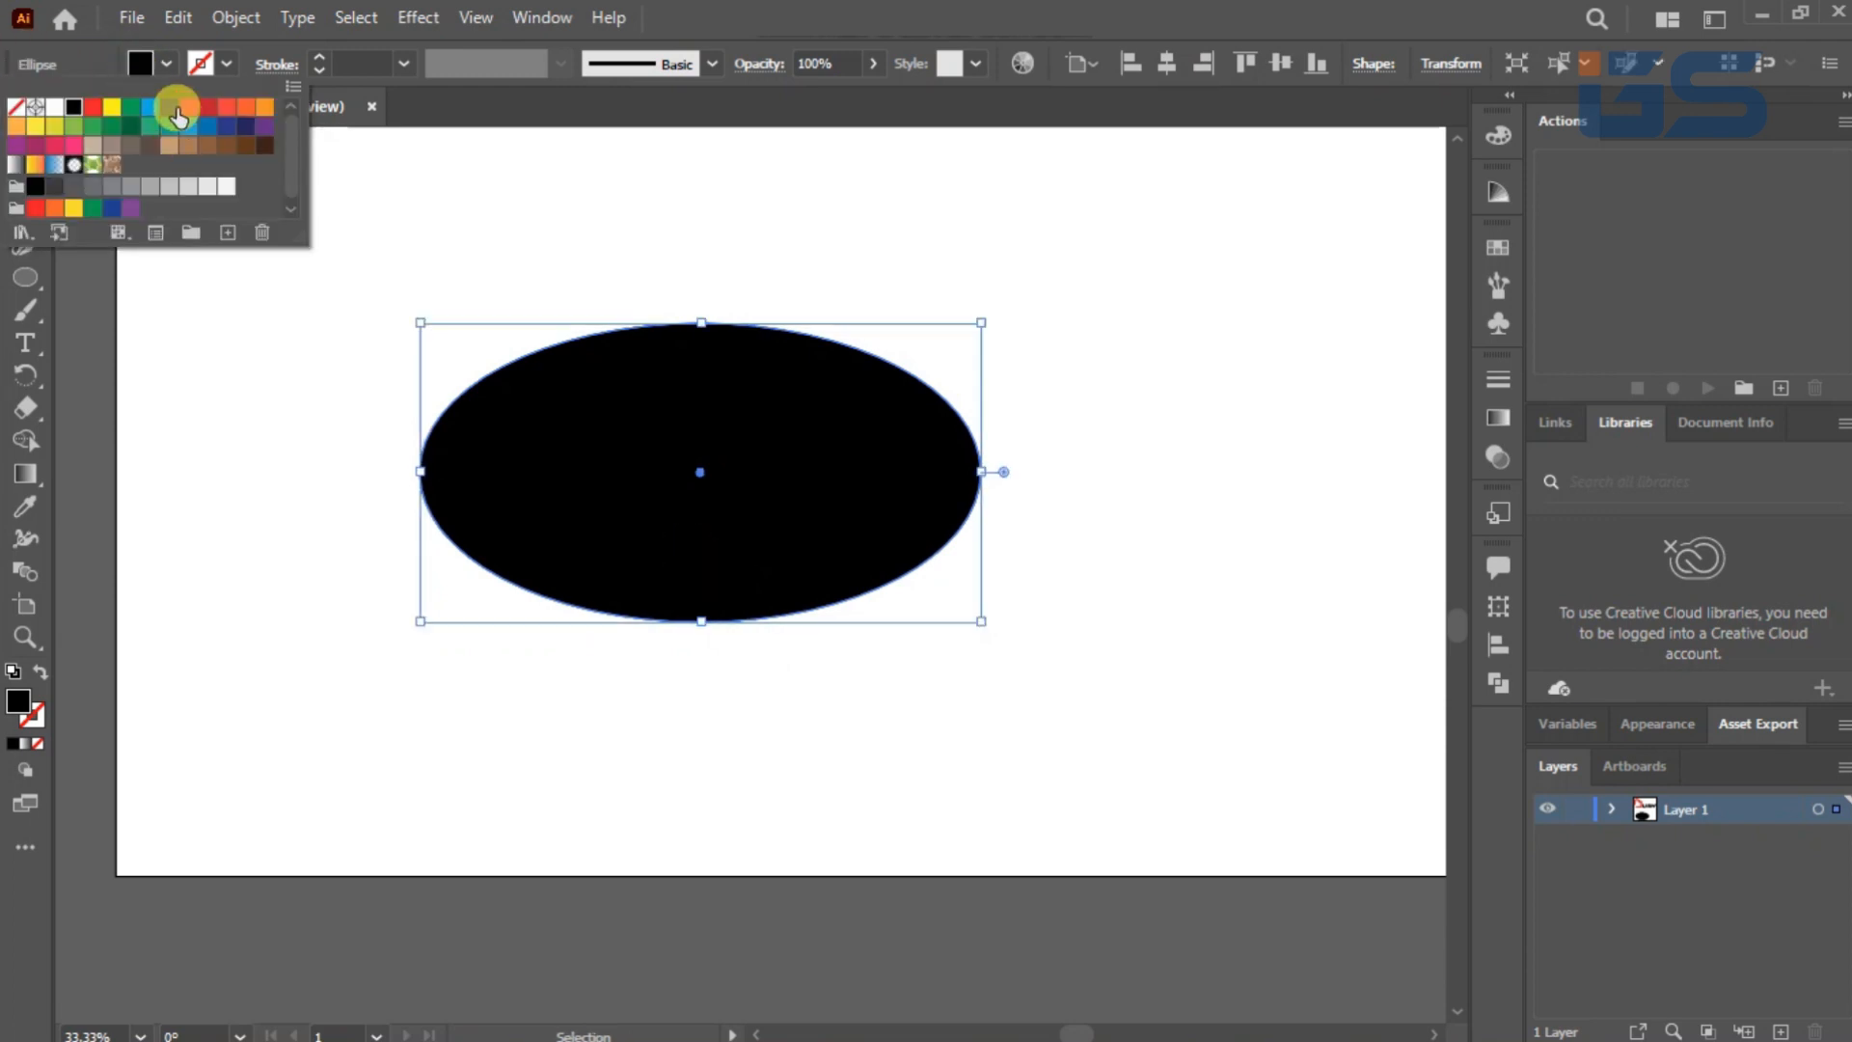
pyautogui.click(175, 108)
pyautogui.moveTo(682, 515); pyautogui.dragTo(695, 502)
pyautogui.click(675, 670)
# Step: Erase the dark blue areas of both ellipses with Shape Builder, keeping only the thin black crescent
pyautogui.moveTo(420, 338); pyautogui.dragTo(799, 652)
pyautogui.click(24, 444)
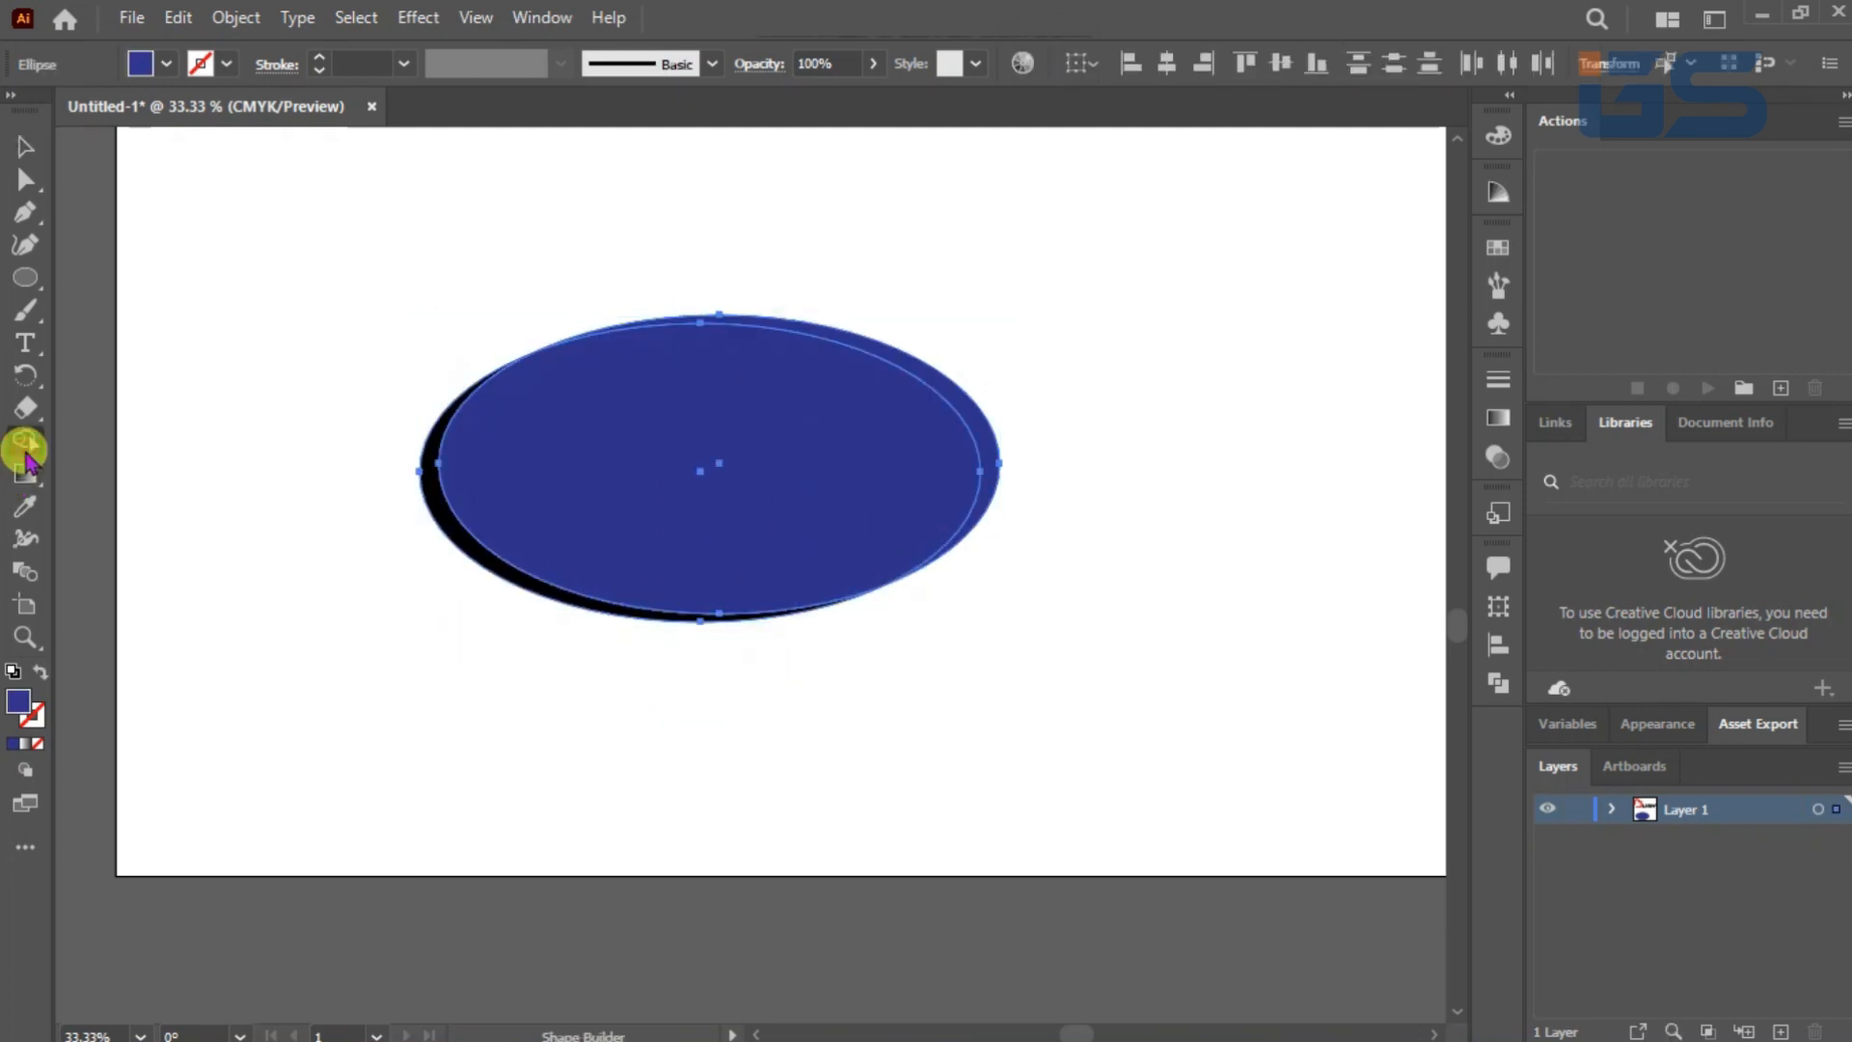
pyautogui.moveTo(660, 482)
pyautogui.mouseDown()
pyautogui.moveTo(881, 389)
pyautogui.moveTo(935, 389)
pyautogui.mouseUp()
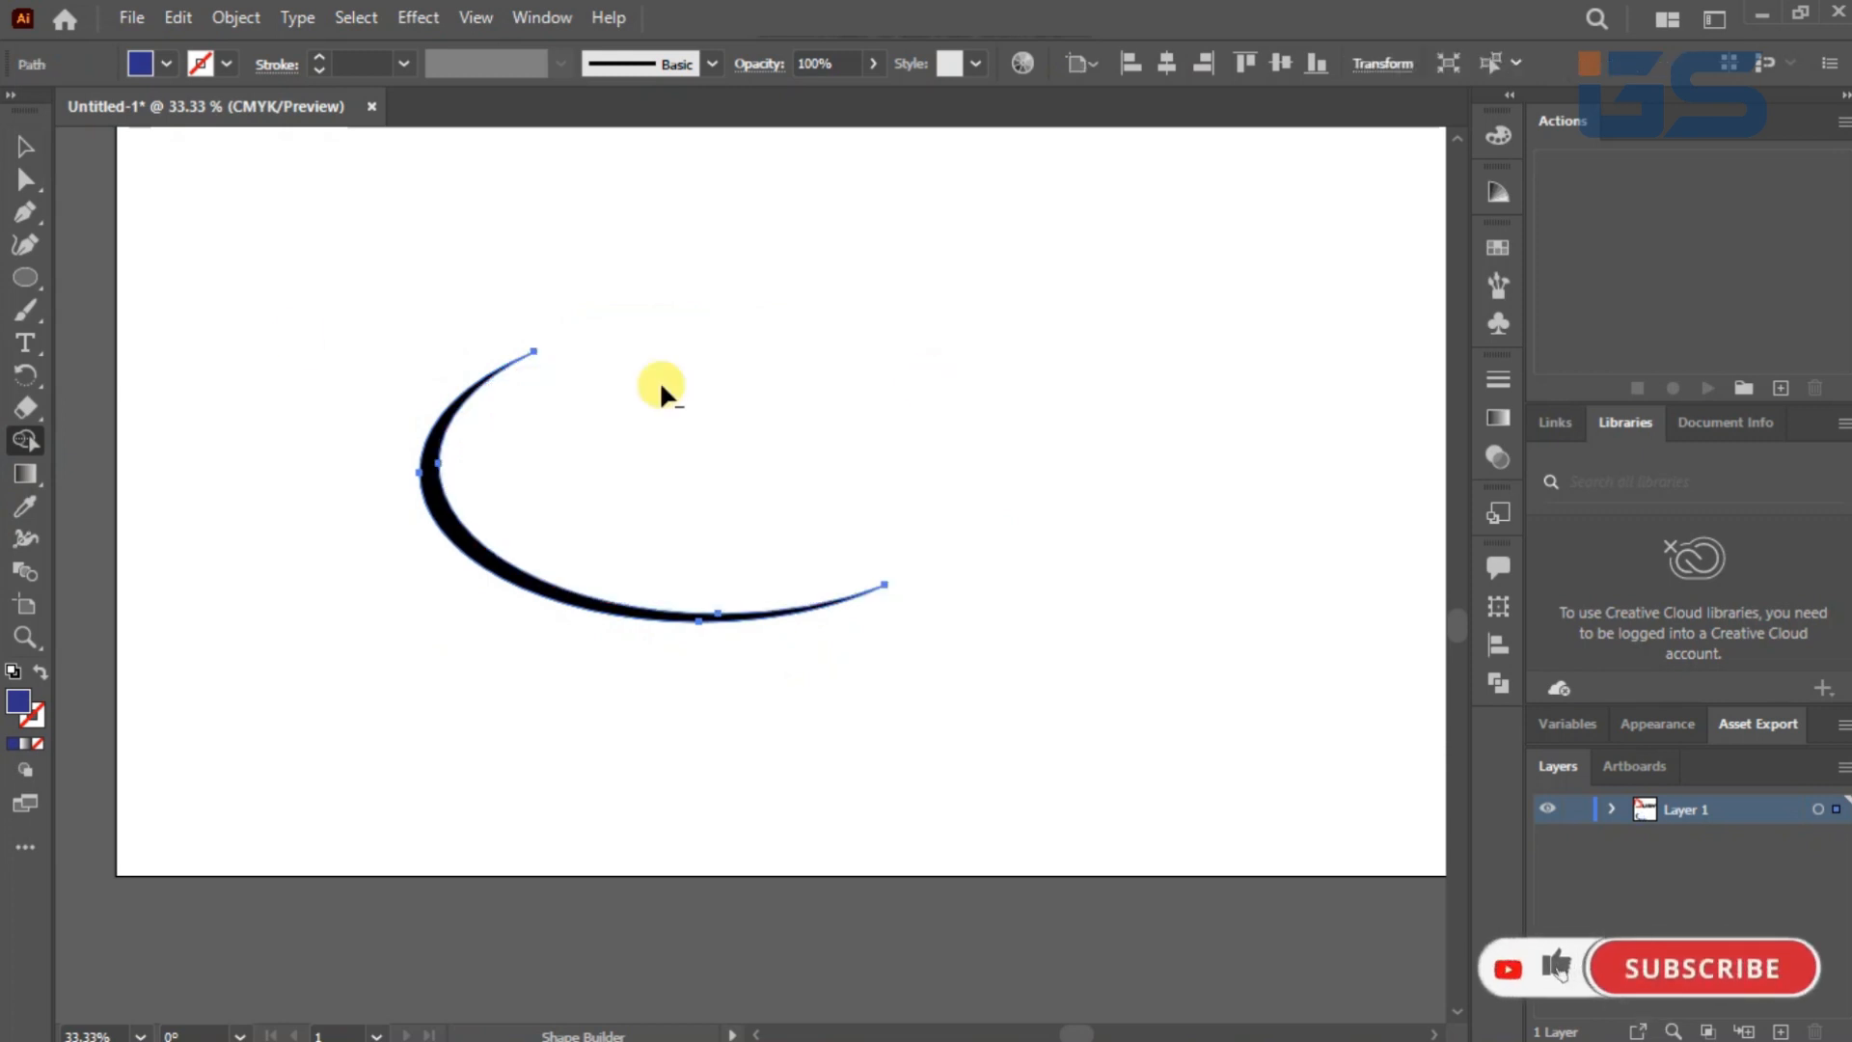
pyautogui.click(27, 147)
pyautogui.click(319, 727)
# Step: Move the black crescent directly beneath the red mark and fill it with light blue
pyautogui.moveTo(524, 582); pyautogui.dragTo(503, 515)
pyautogui.scroll(4, 736, 622)
pyautogui.moveTo(484, 736); pyautogui.dragTo(413, 559)
pyautogui.click(140, 64)
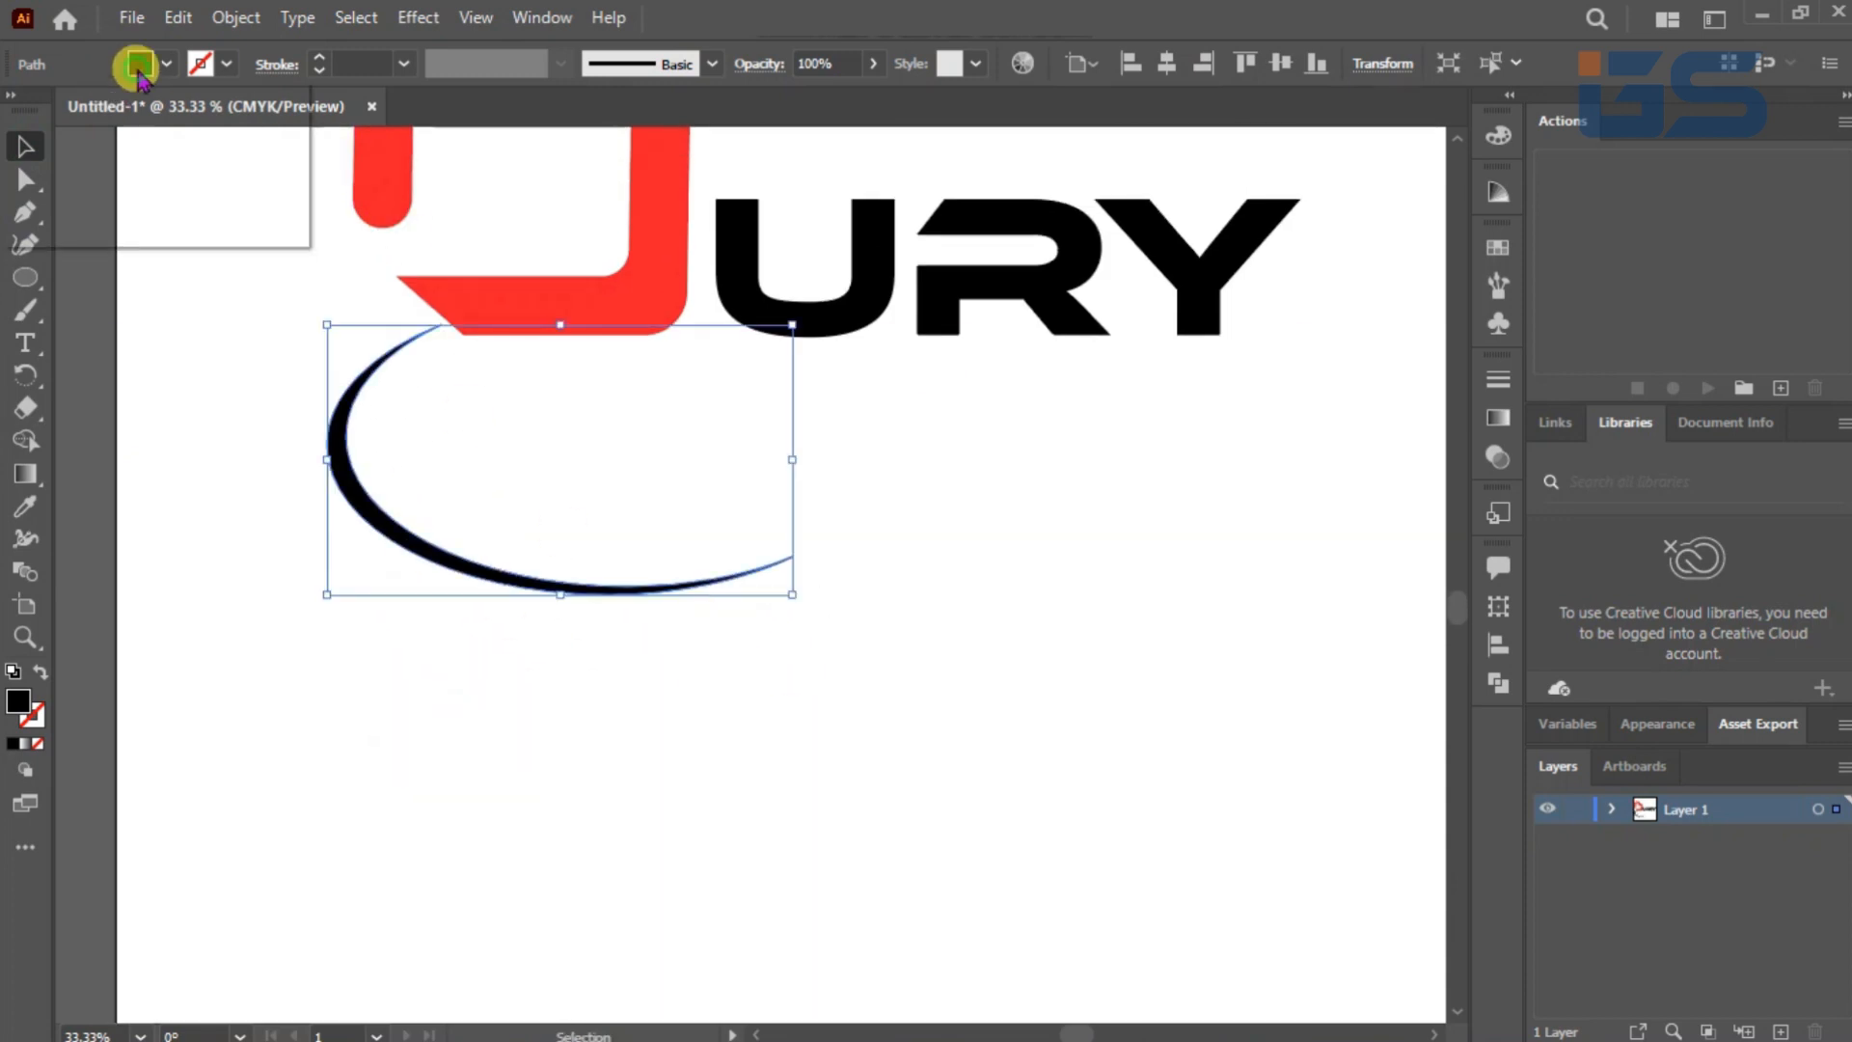
pyautogui.click(178, 125)
pyautogui.click(607, 882)
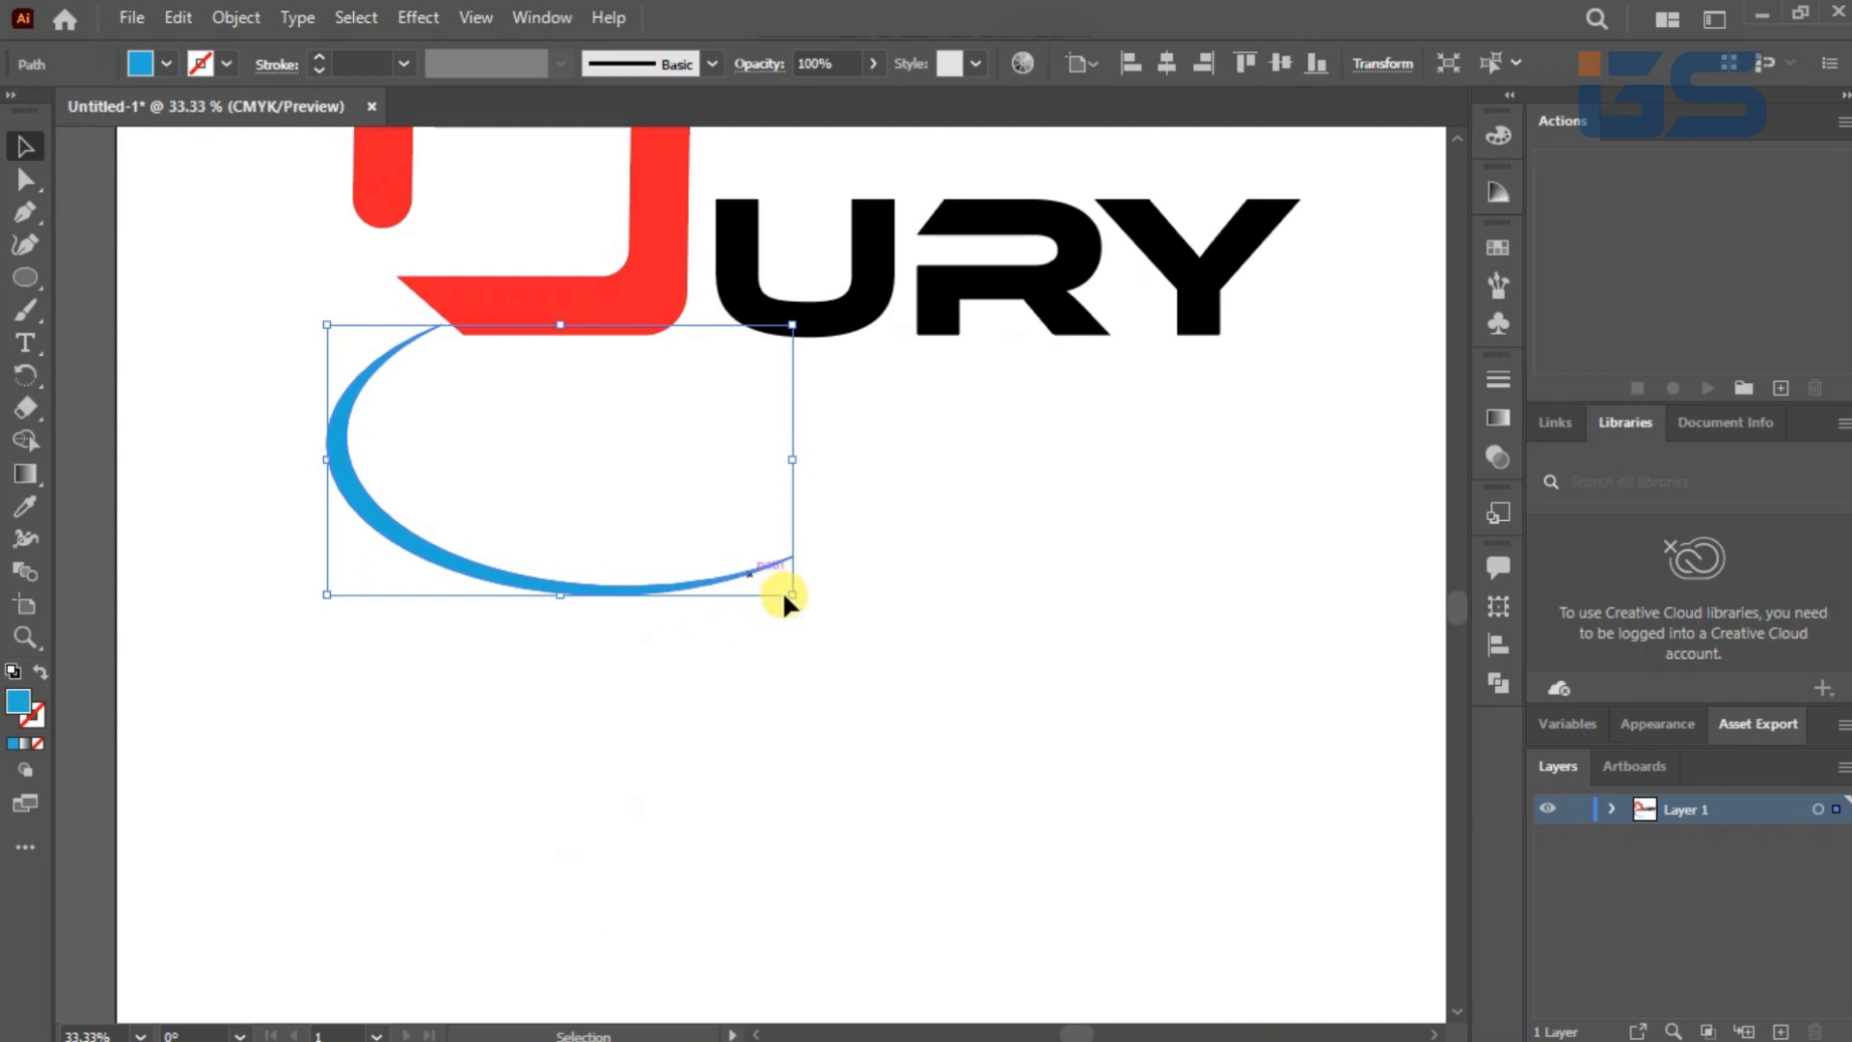
# Step: Rotate the blue crescent counter-clockwise and enlarge it so it sweeps around the red mark and across the R and Y
pyautogui.moveTo(802, 606); pyautogui.dragTo(1092, 507)
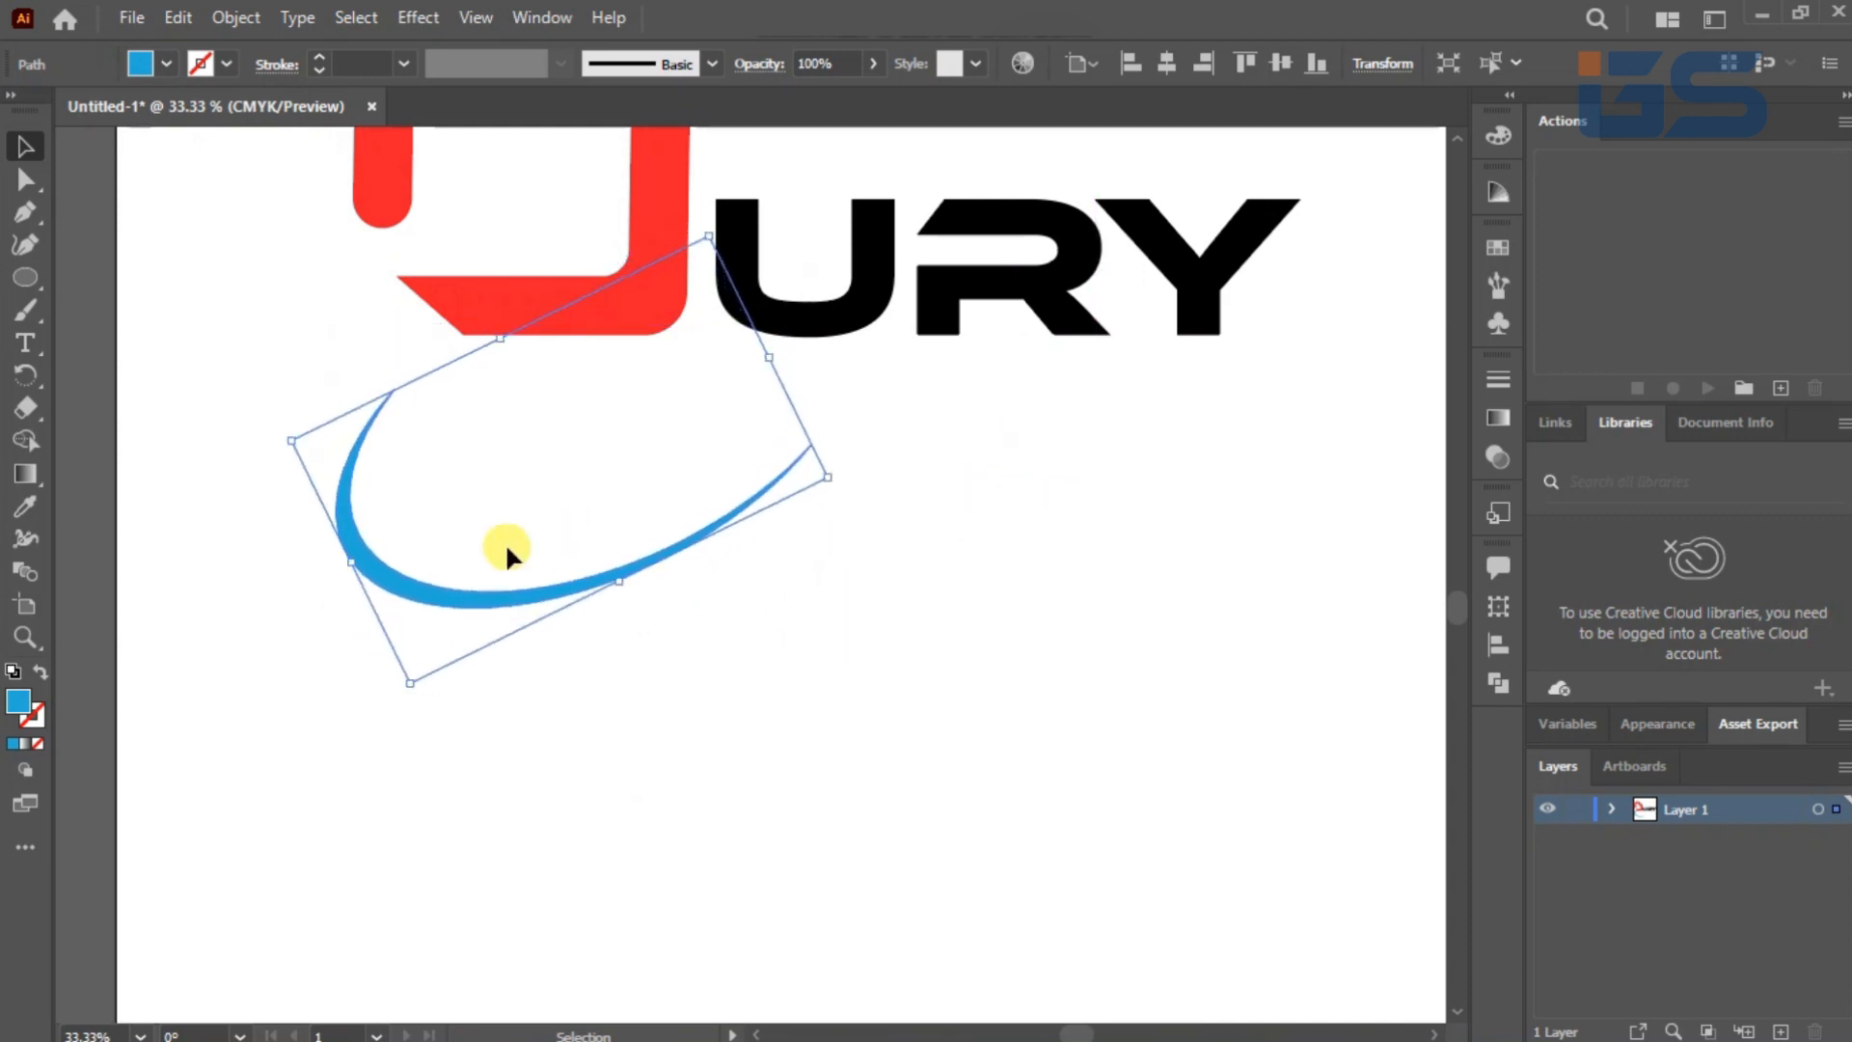
pyautogui.moveTo(514, 583); pyautogui.dragTo(469, 416)
pyautogui.scroll(4, 714, 627)
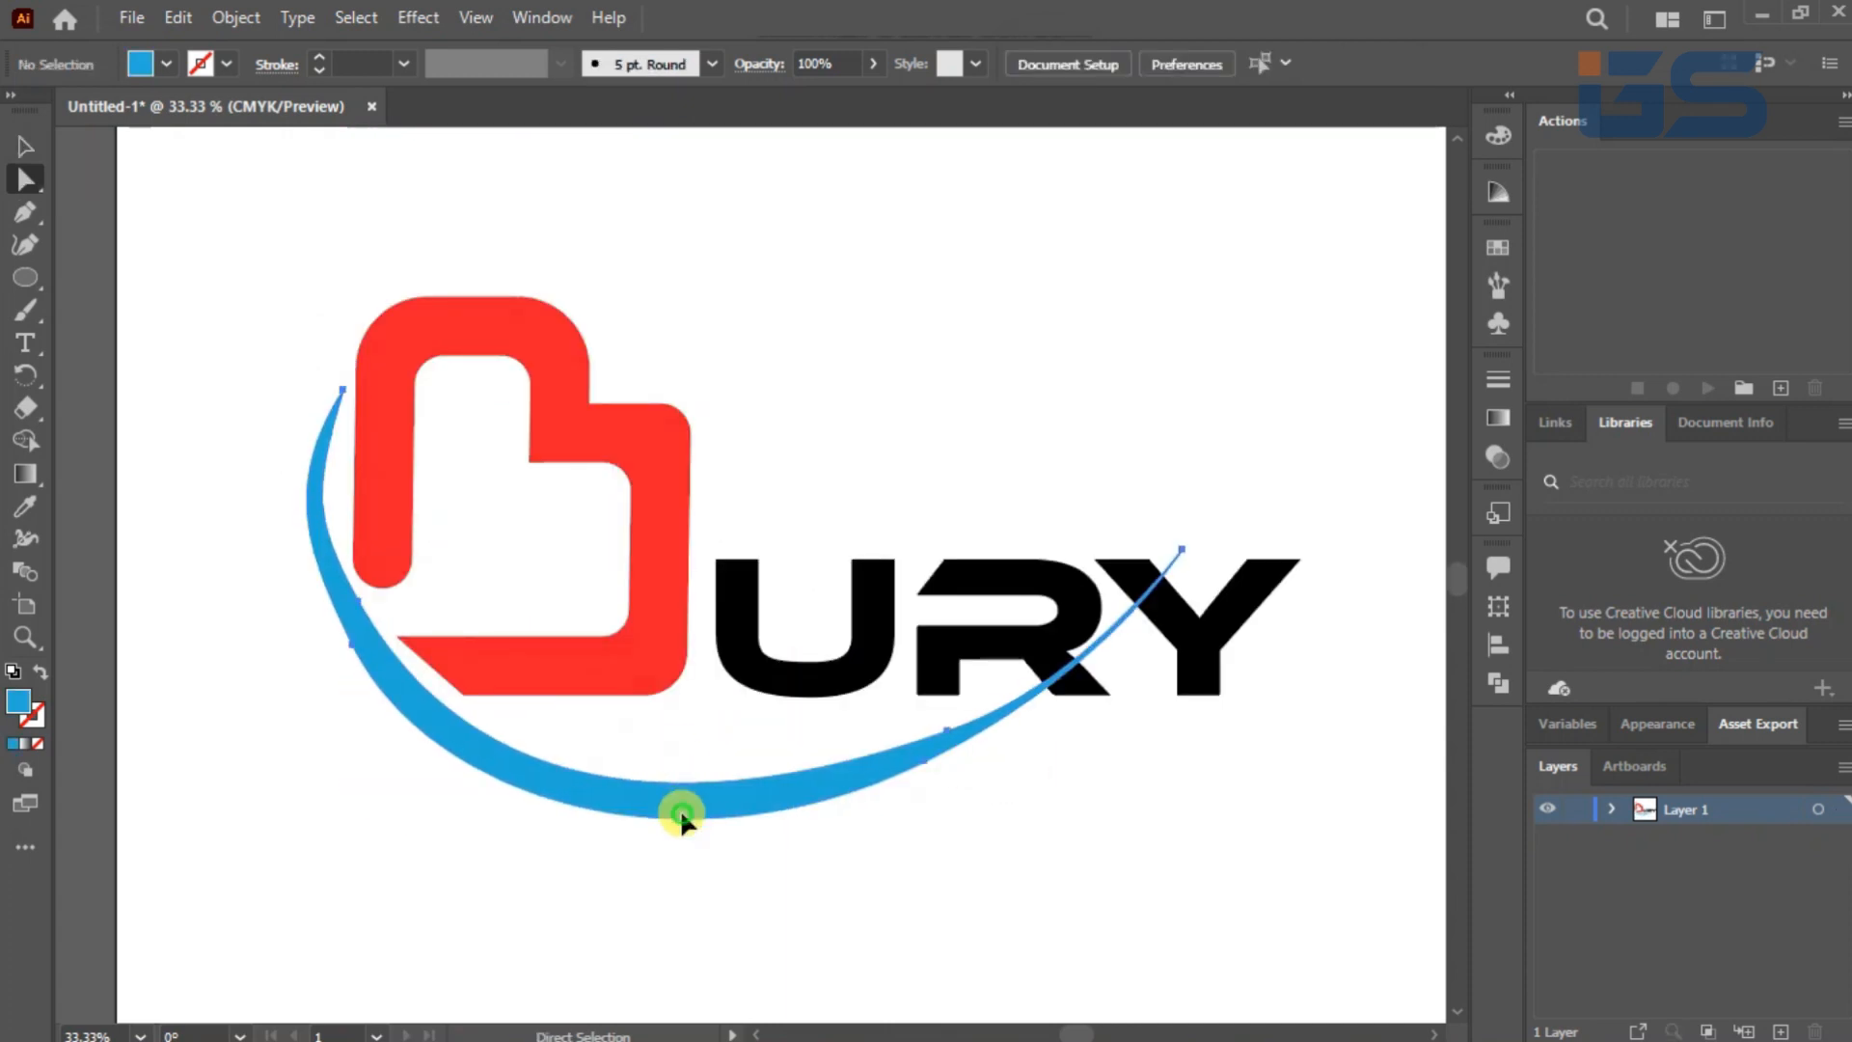
pyautogui.click(680, 810)
pyautogui.click(24, 145)
pyautogui.click(318, 839)
# Step: Offset the blue crescent's path by 10 px with miter joins and a miter limit of 4
pyautogui.click(535, 772)
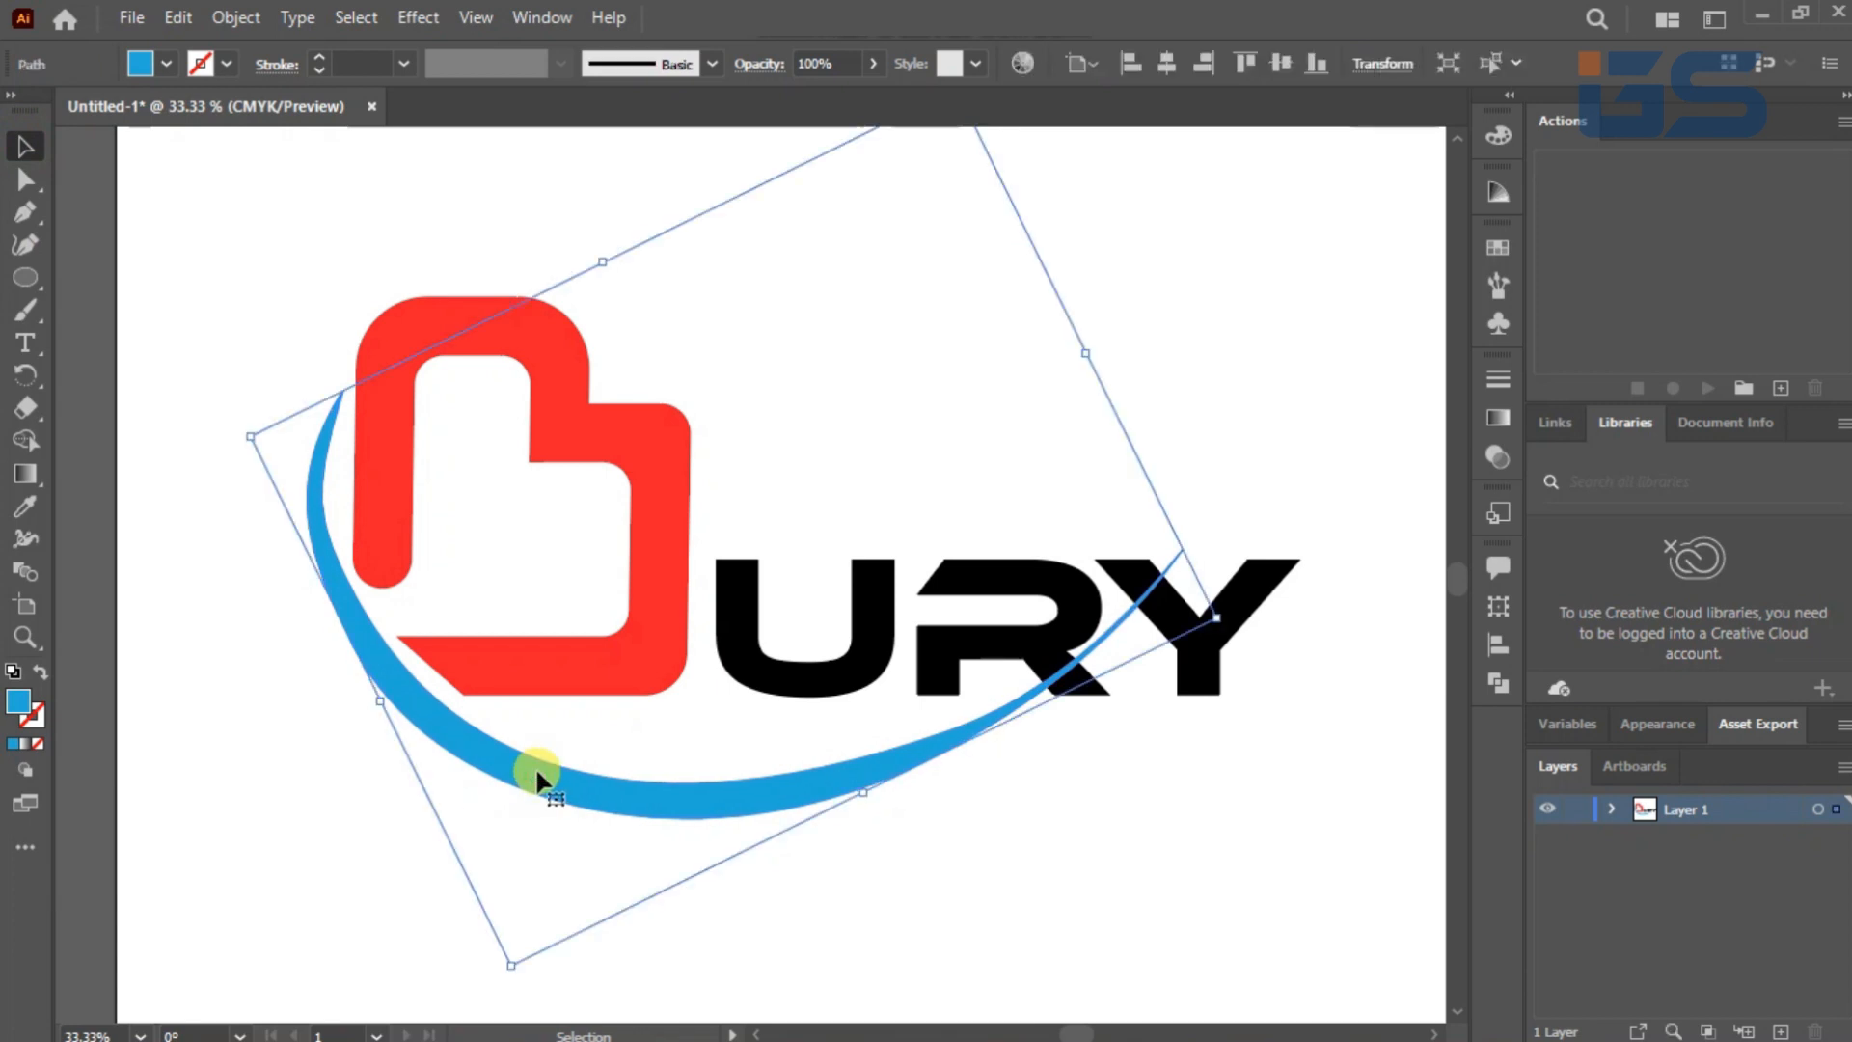
pyautogui.click(237, 17)
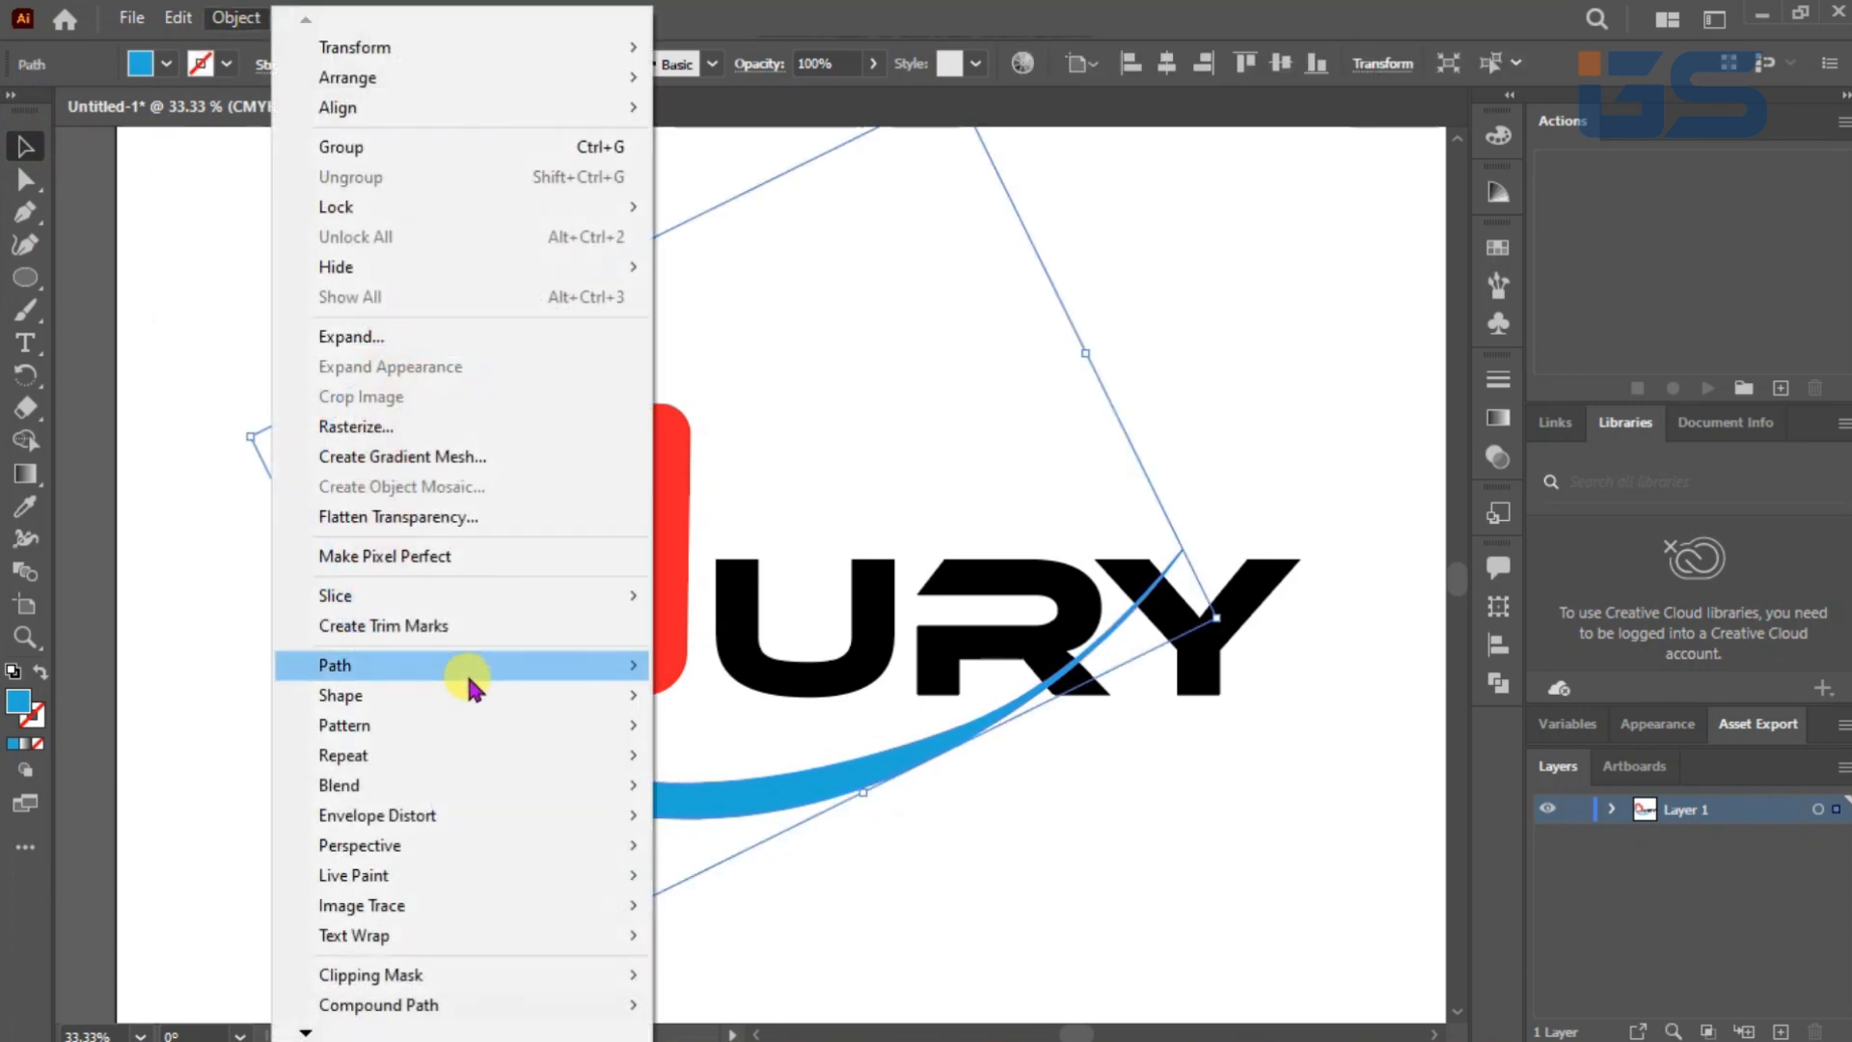
pyautogui.moveTo(467, 666)
pyautogui.click(739, 764)
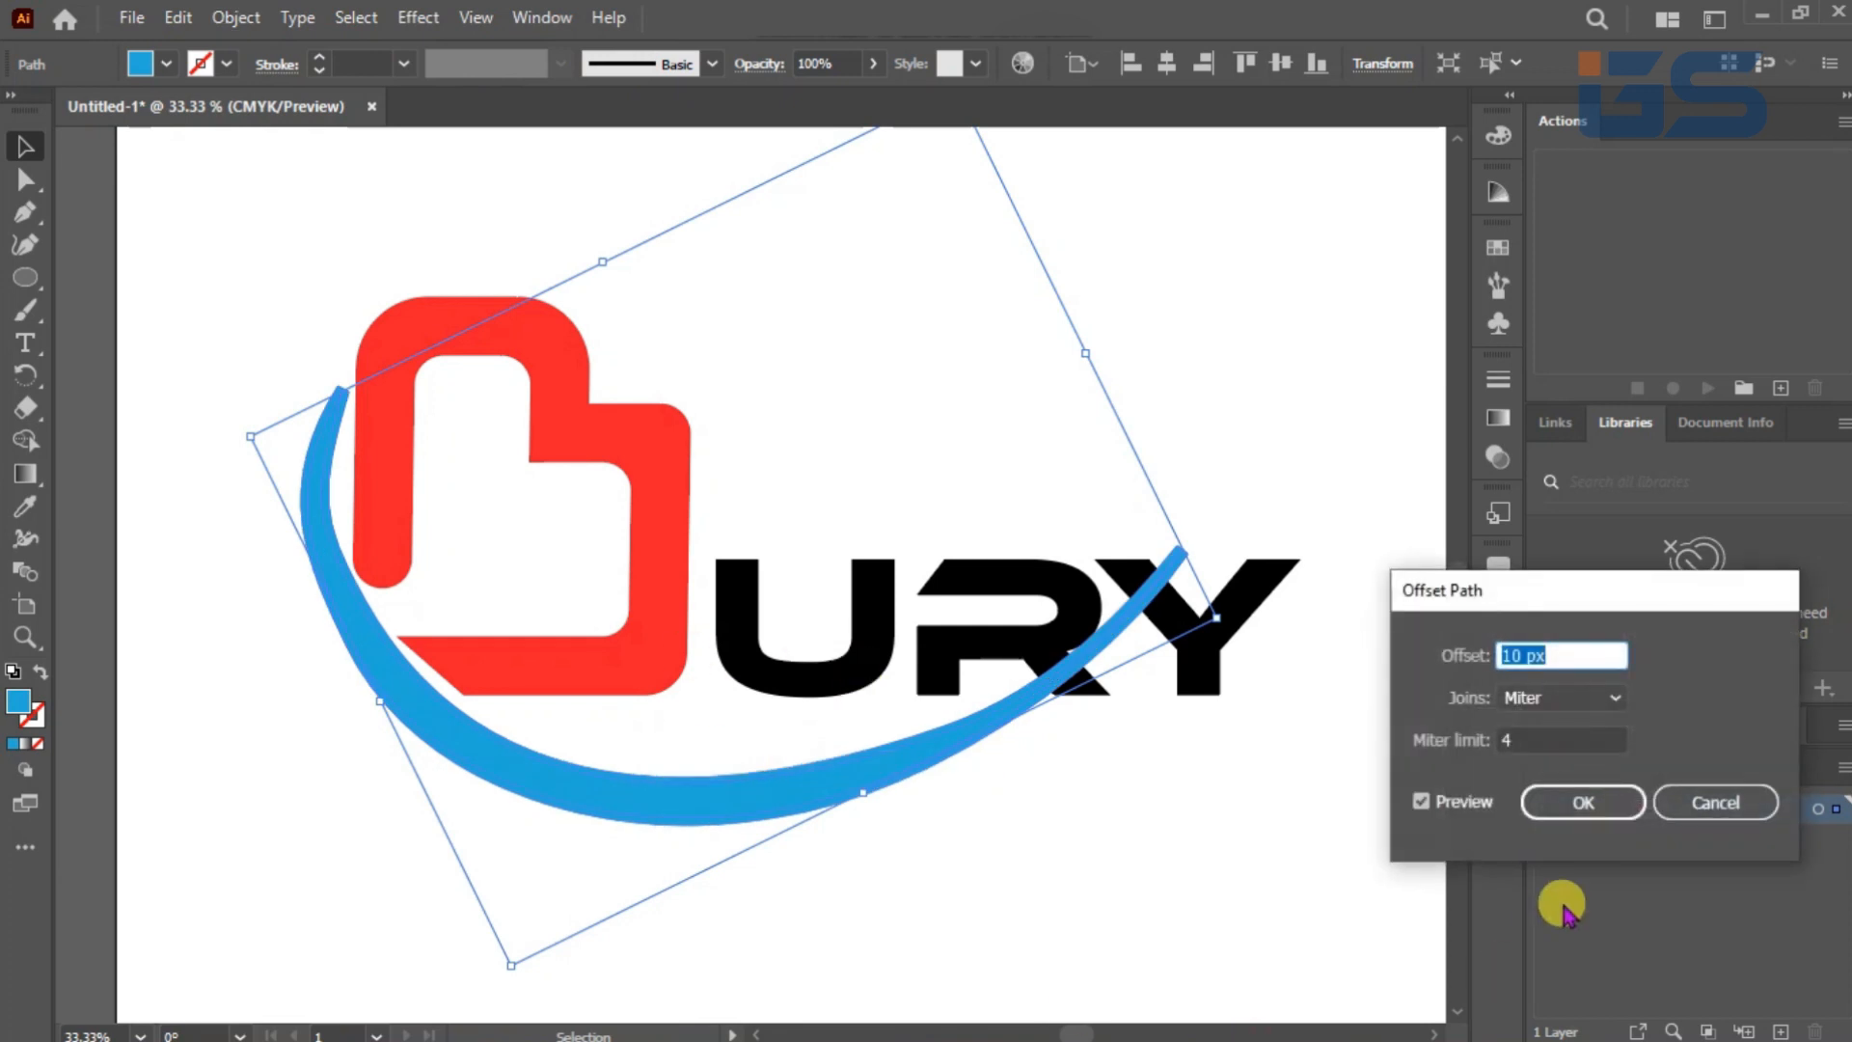
pyautogui.press('Up')
pyautogui.press('Up')
pyautogui.press('Up')
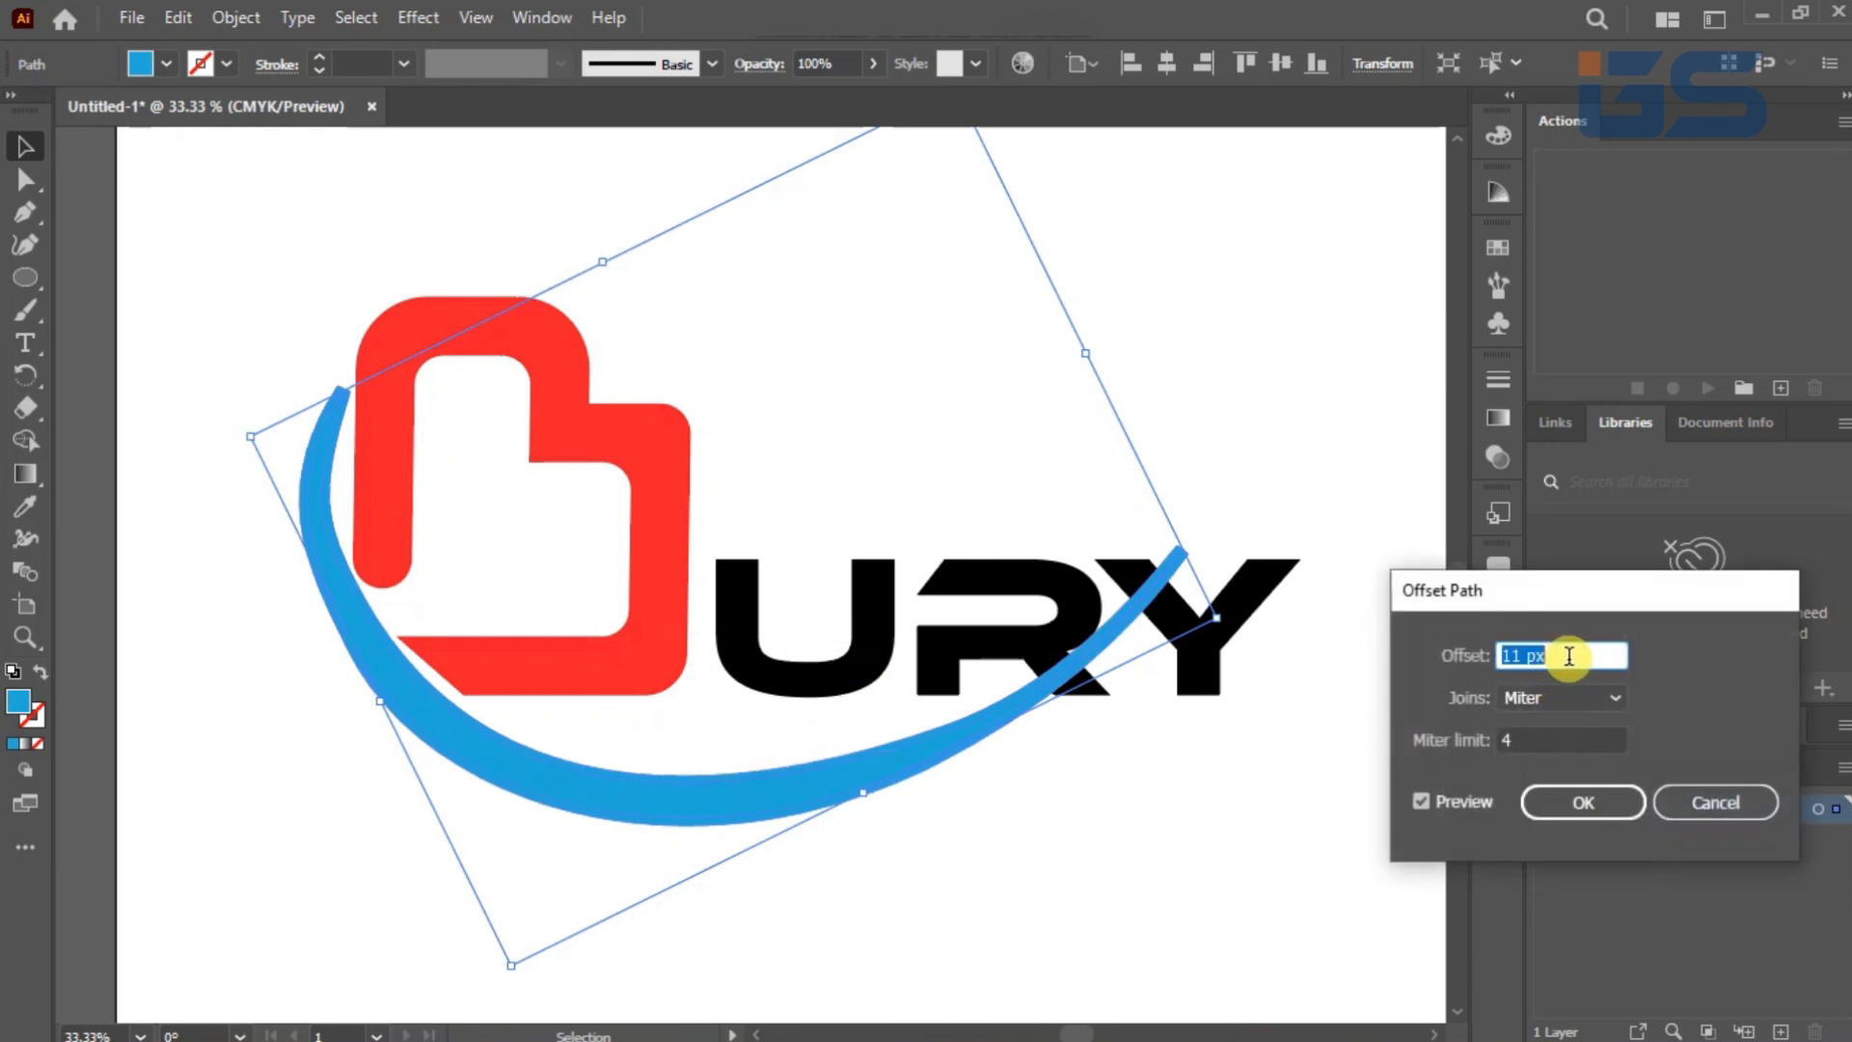
pyautogui.press('Down')
pyautogui.press('Down')
pyautogui.press('Down')
pyautogui.press('Down')
pyautogui.press('Up')
pyautogui.click(1570, 836)
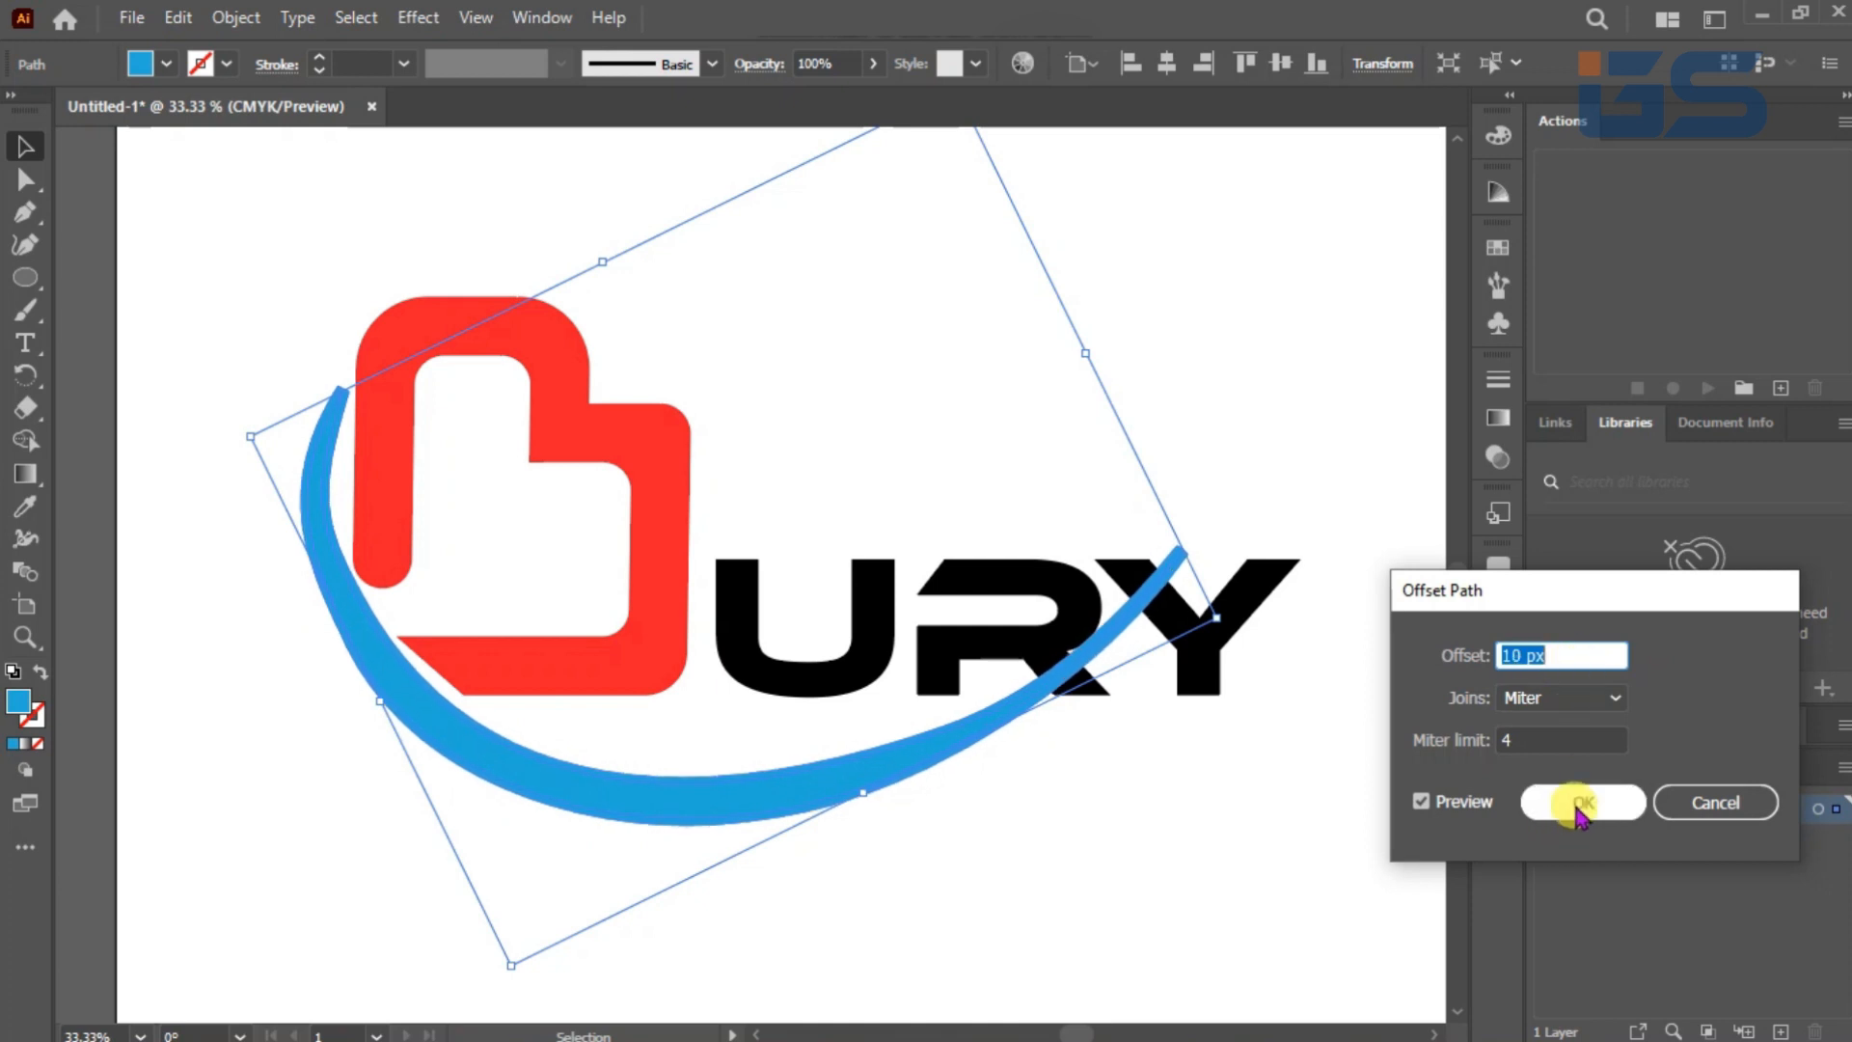
pyautogui.click(742, 890)
# Step: Remove the offset border around the blue swoosh with Shape Builder, cutting thin gaps through the R and Y
pyautogui.moveTo(322, 422); pyautogui.dragTo(1321, 812)
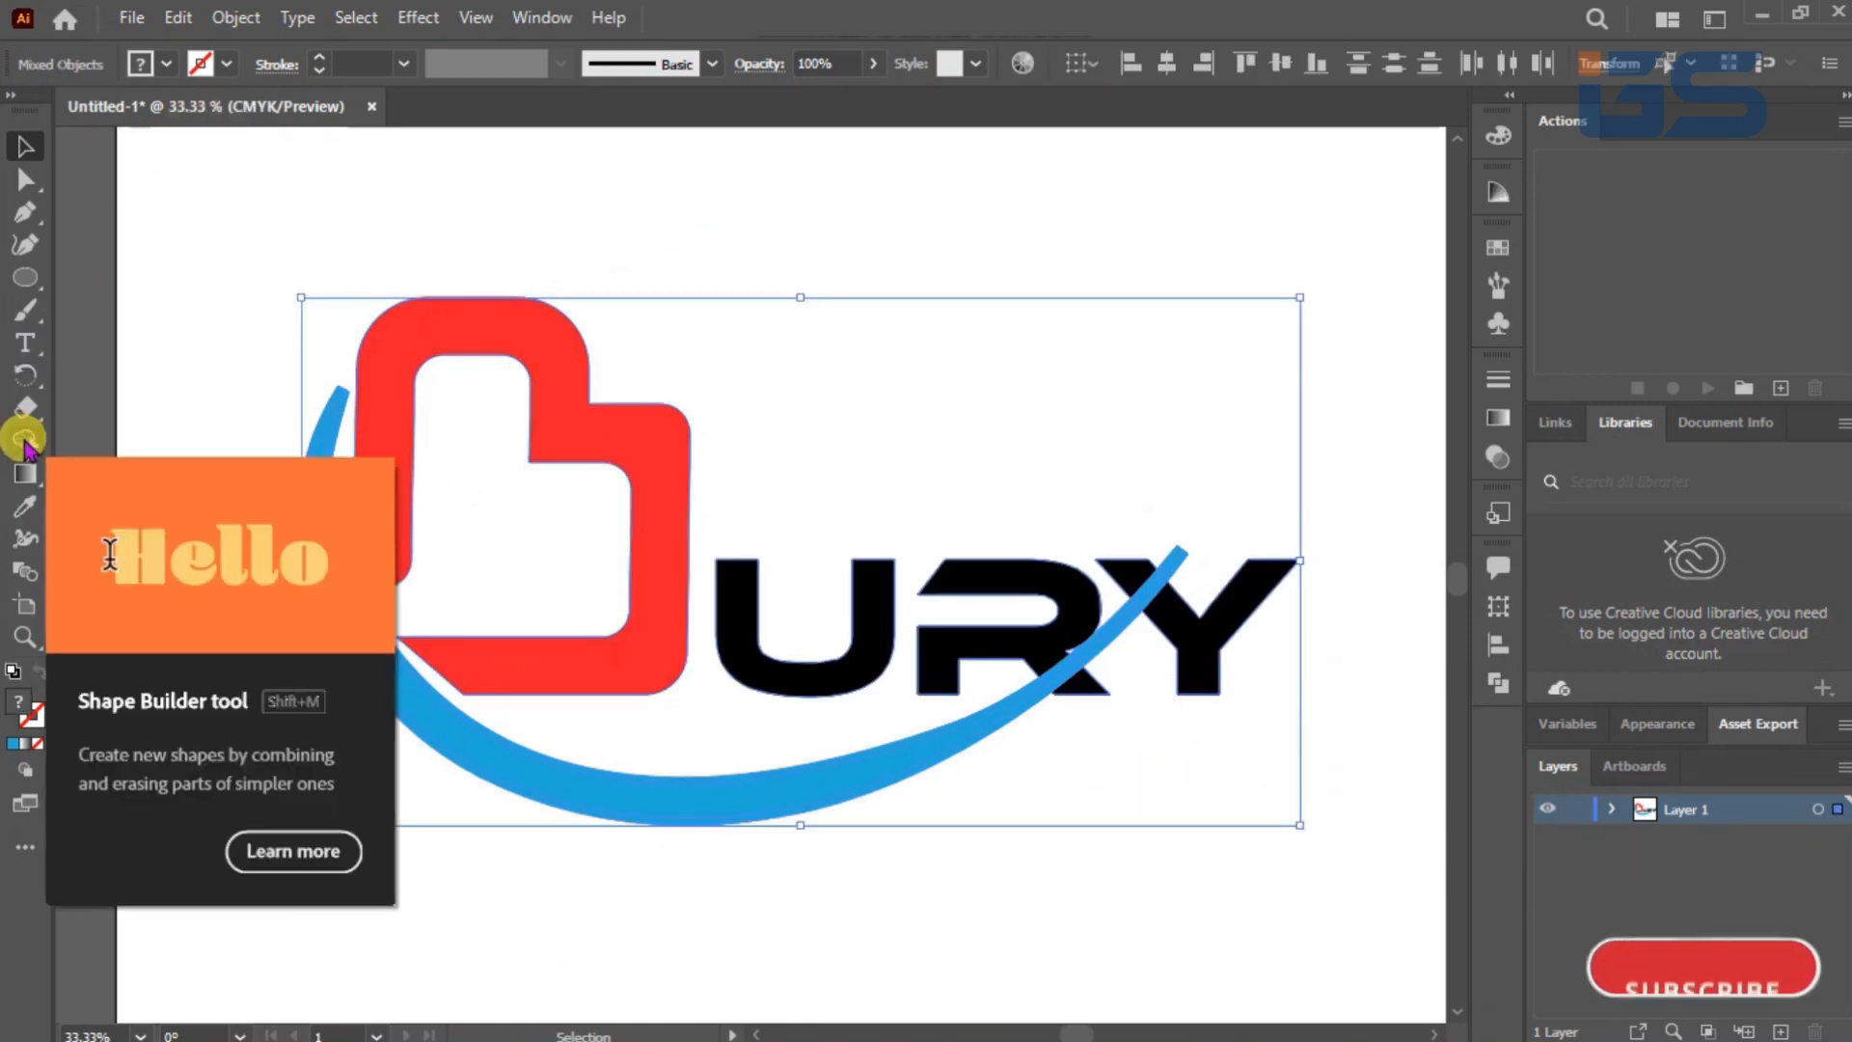
pyautogui.click(23, 440)
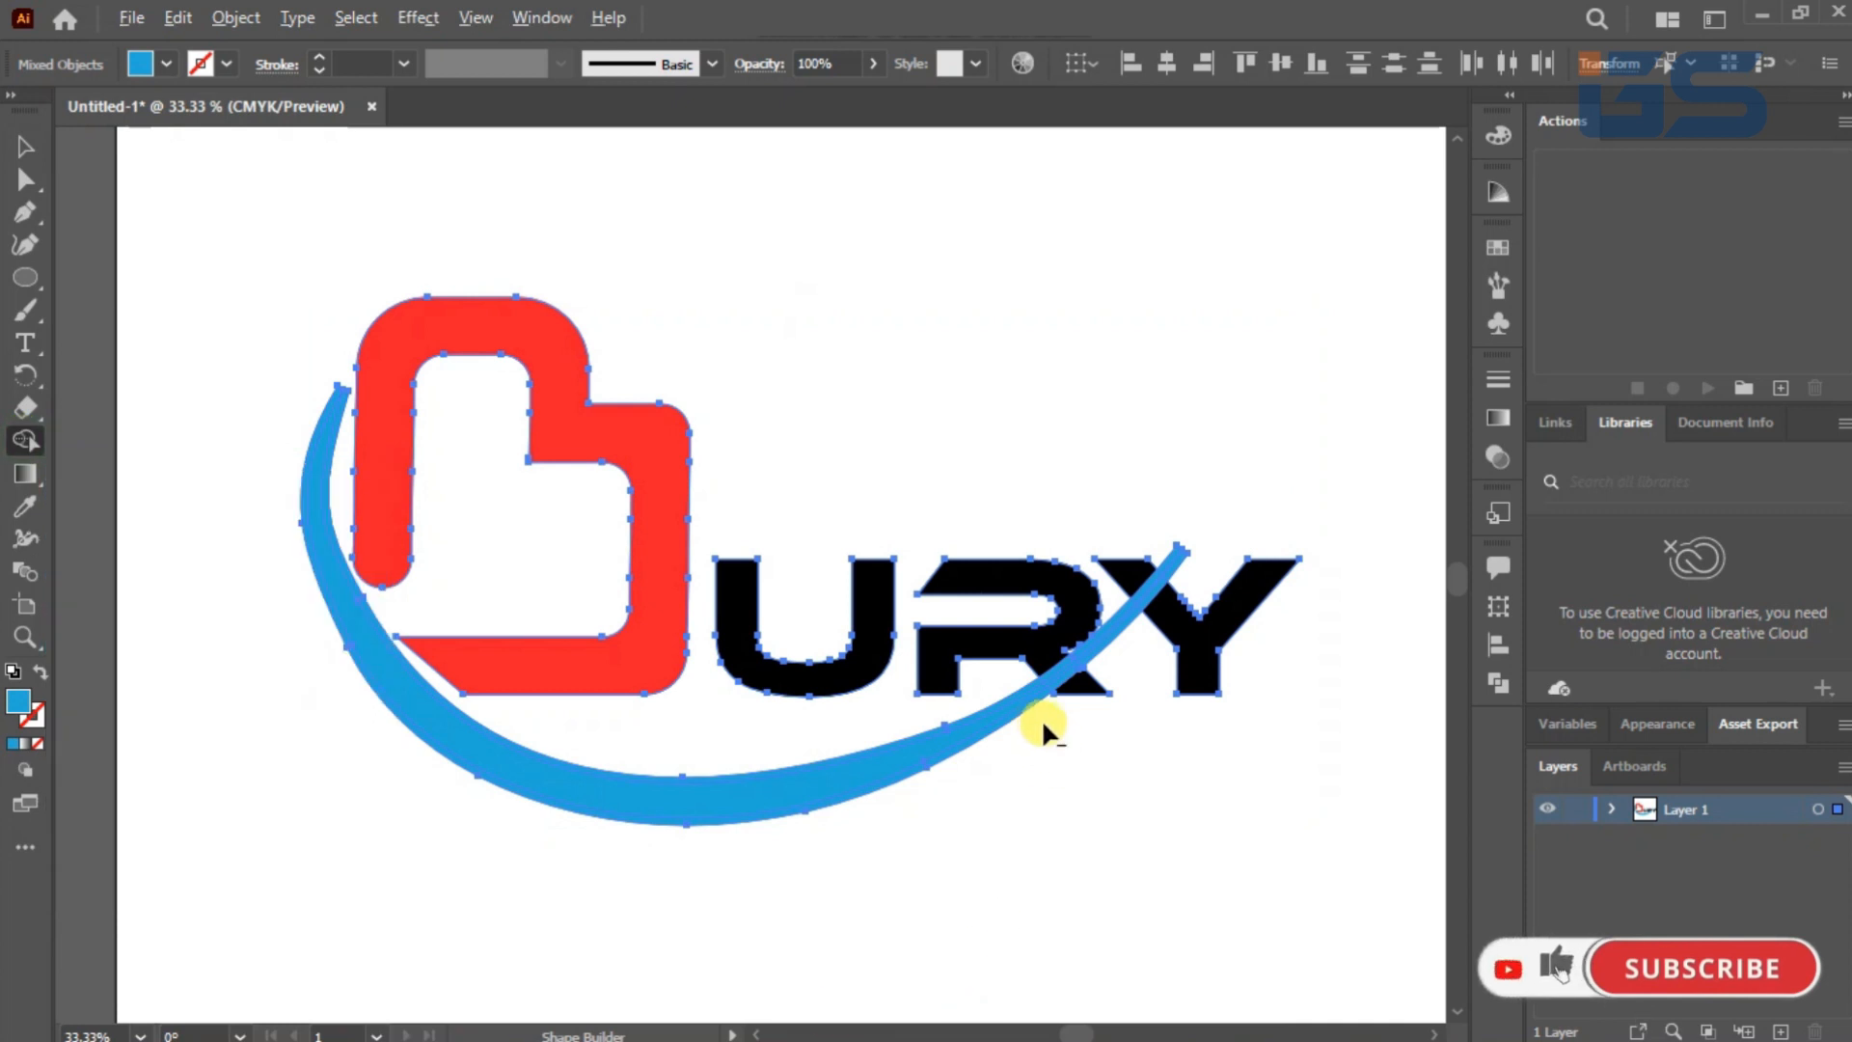
pyautogui.scroll(2, 1040, 721)
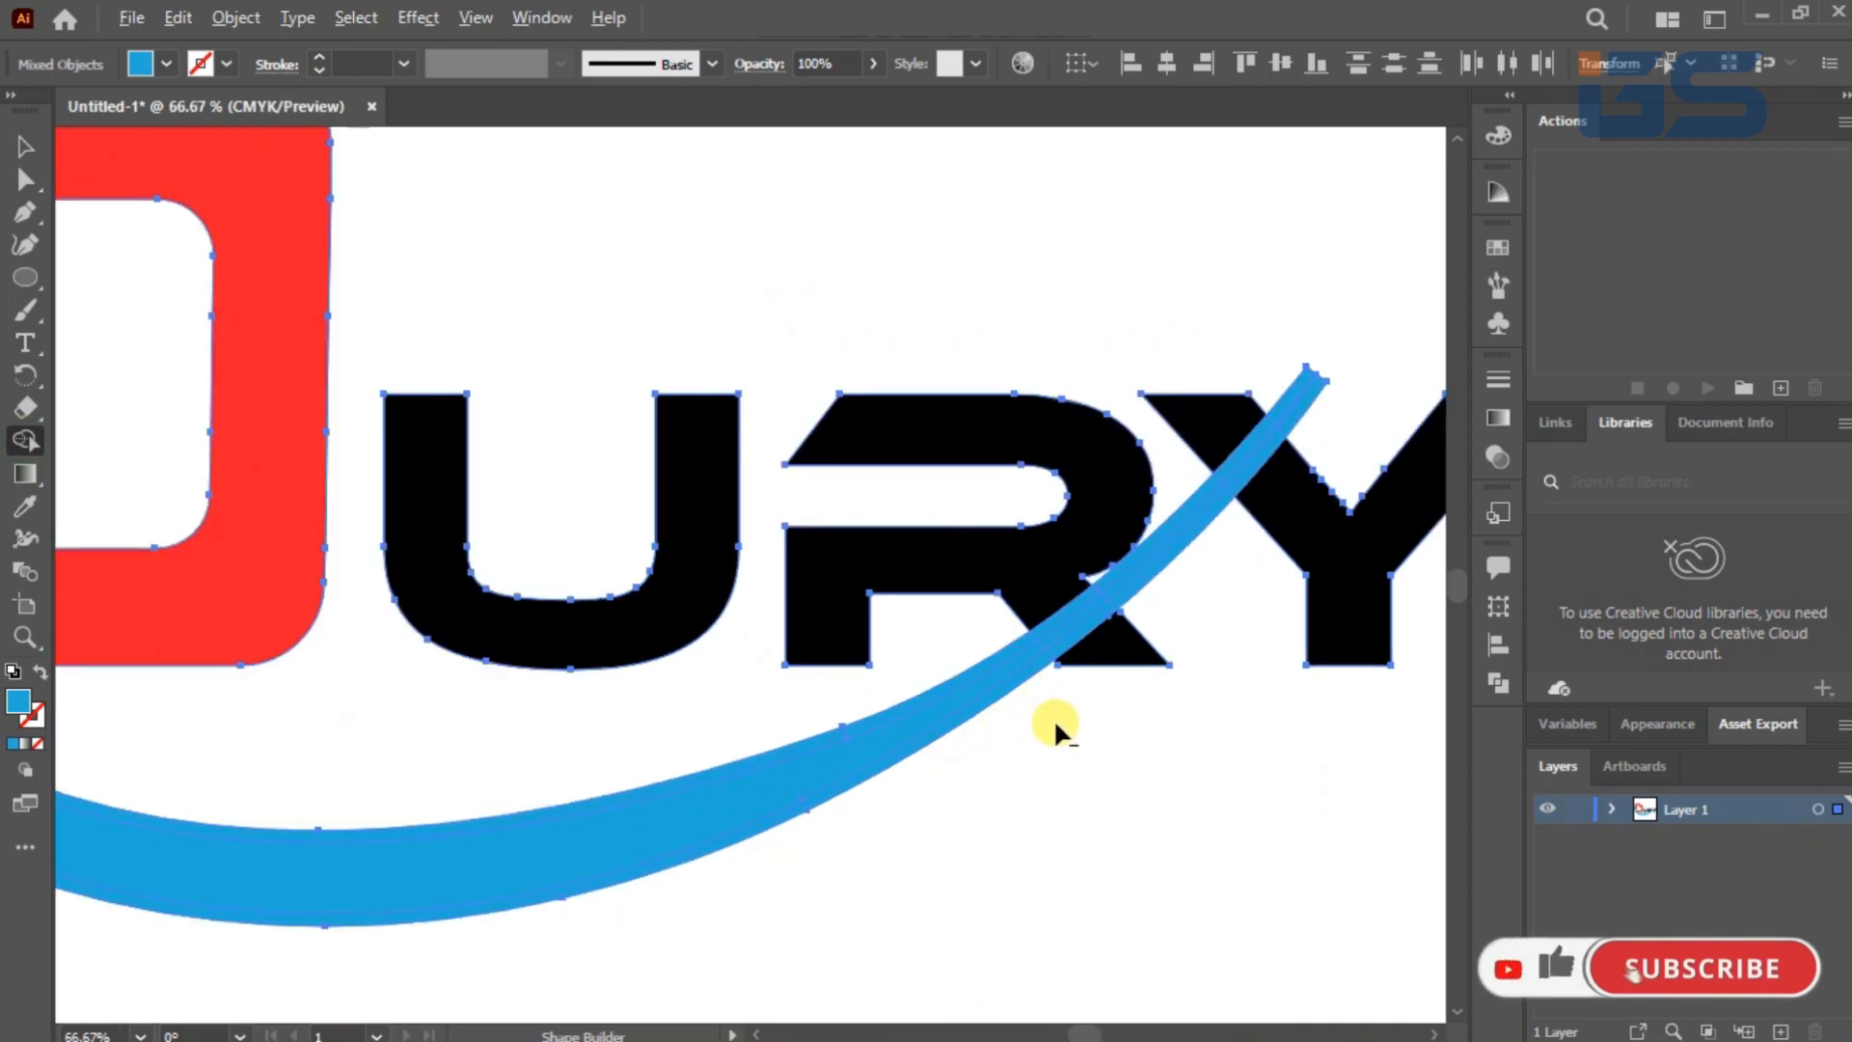
pyautogui.keyDown('alt'); pyautogui.click(978, 704); pyautogui.keyUp('alt')
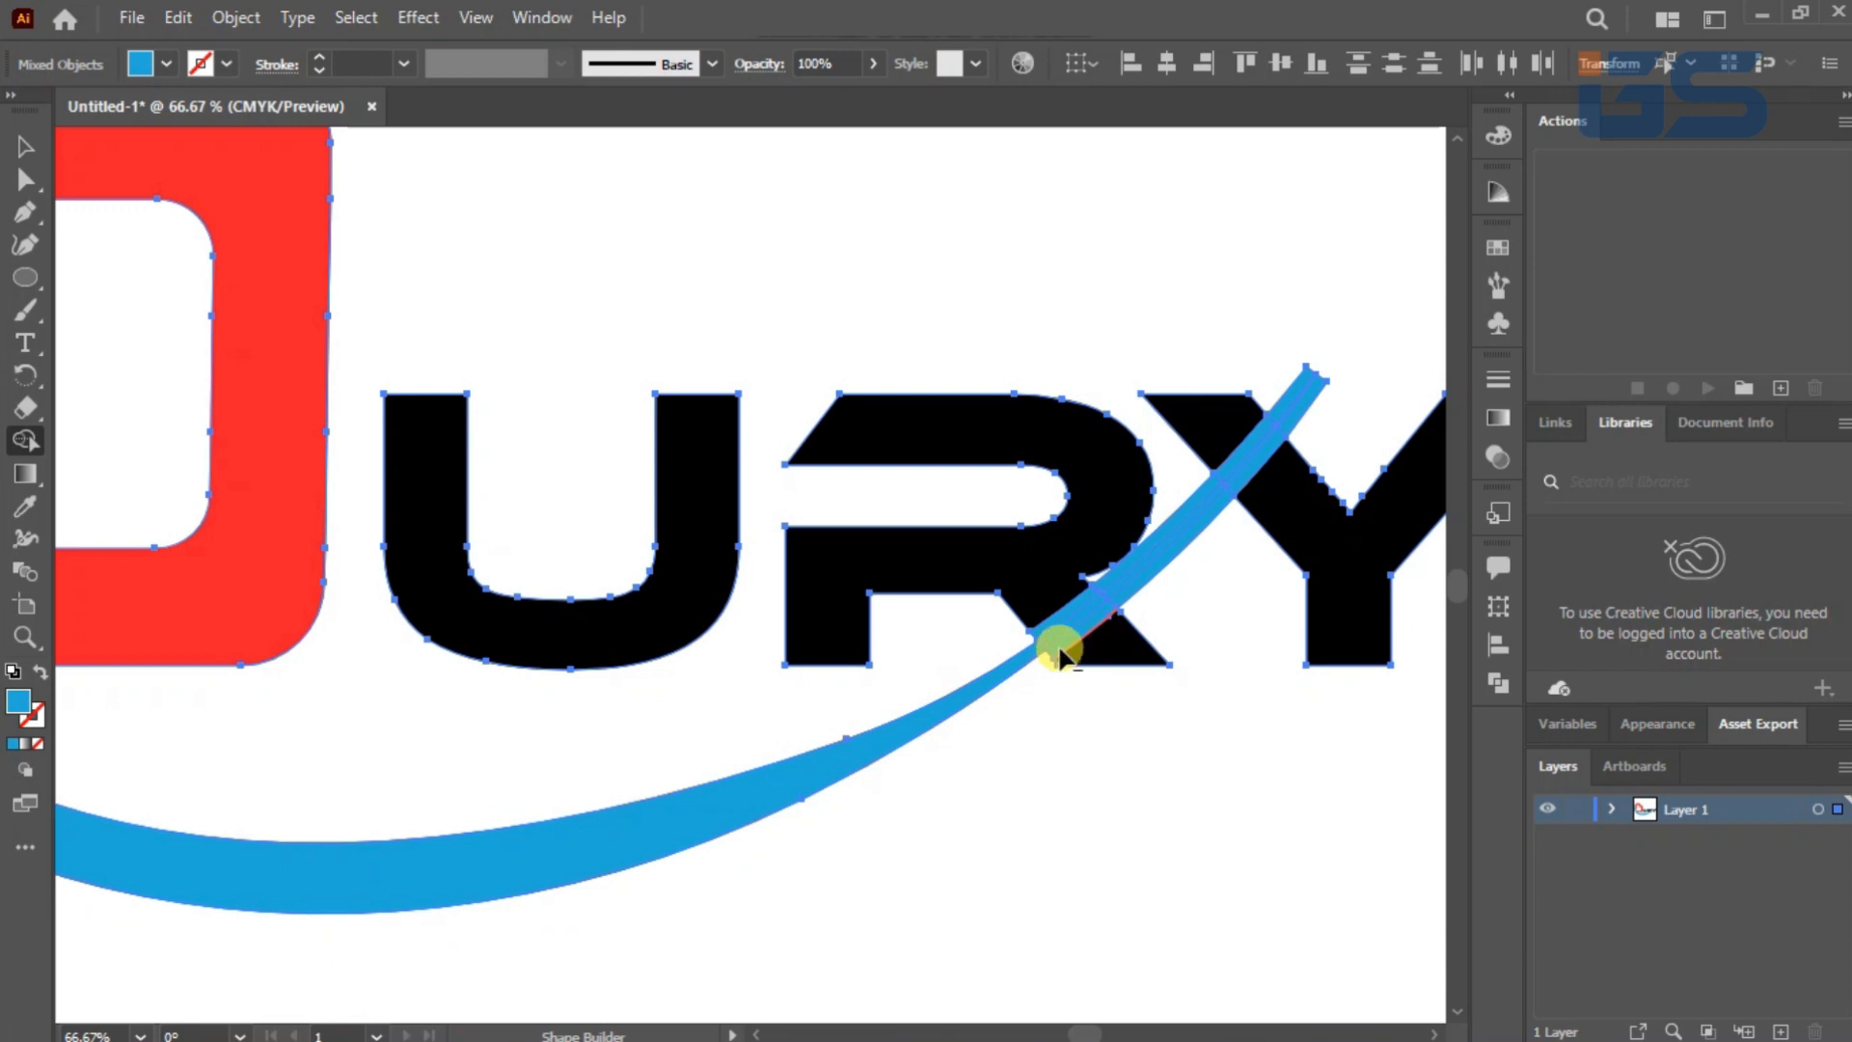
pyautogui.moveTo(1086, 651); pyautogui.dragTo(1138, 603)
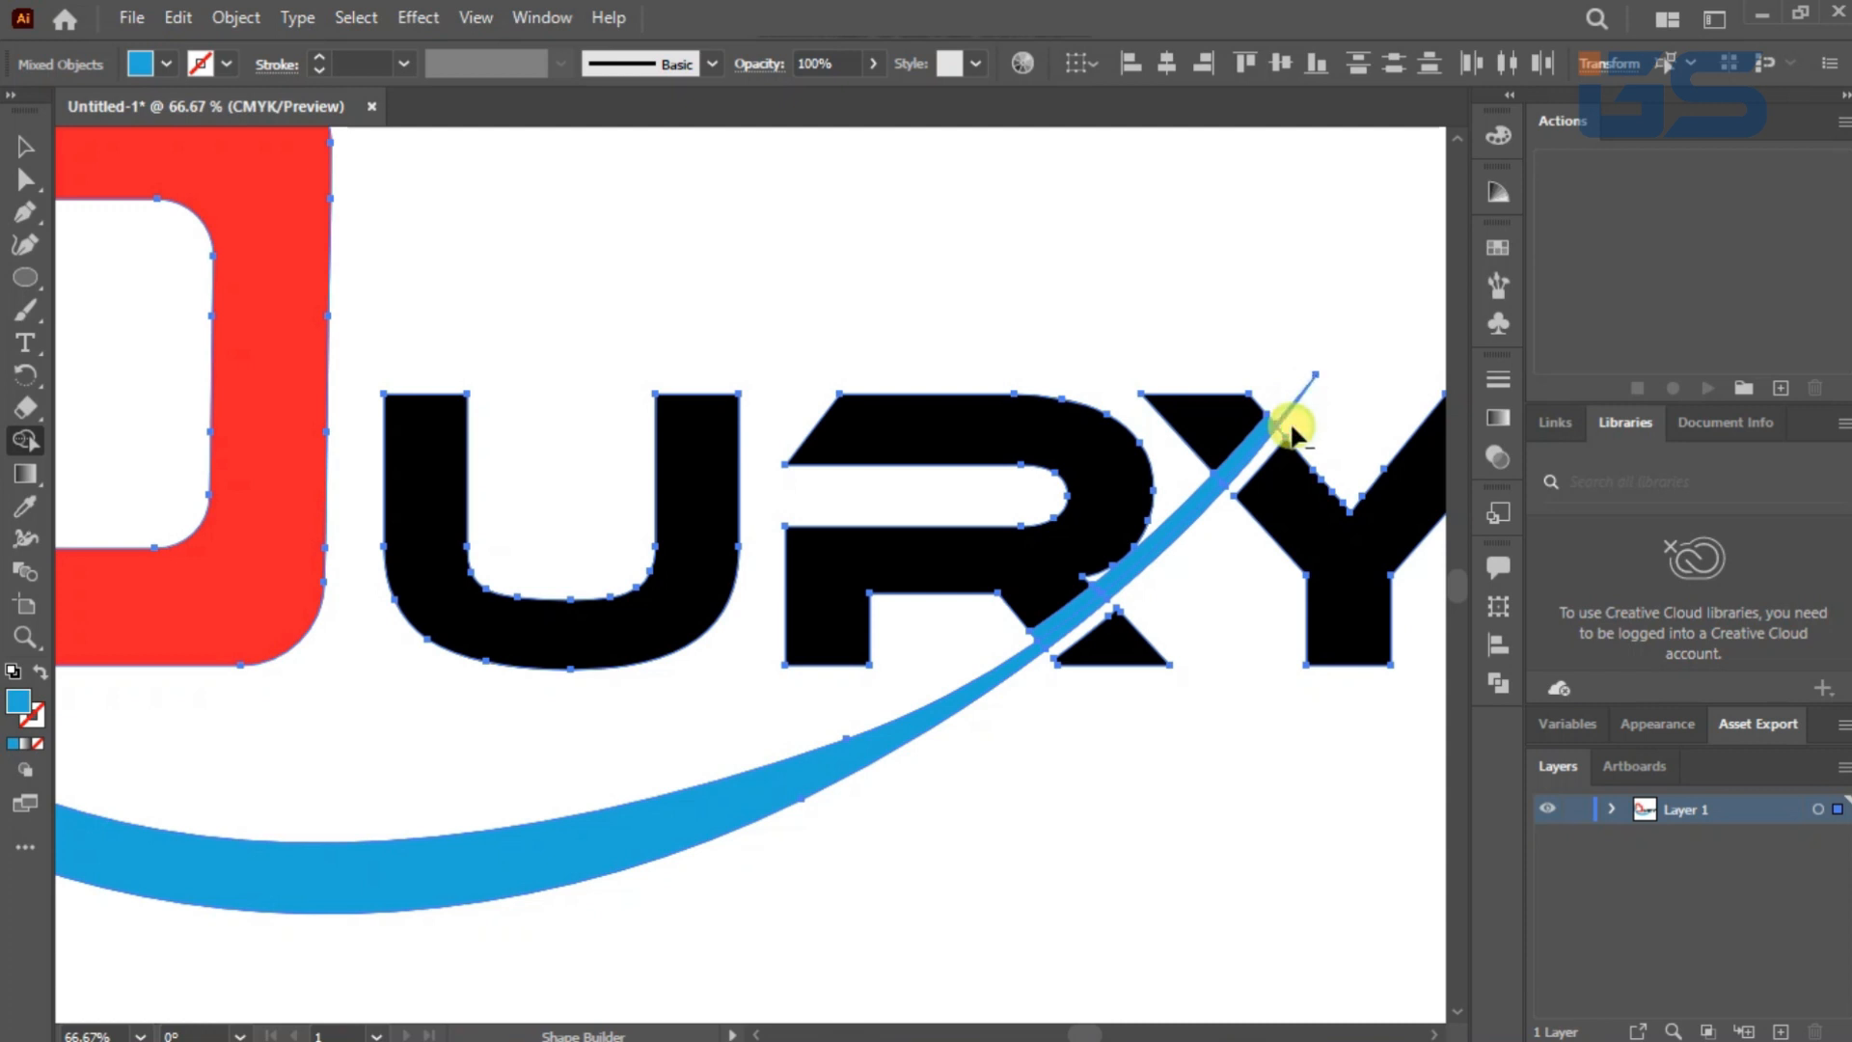
pyautogui.hscroll(-8, 744, 856)
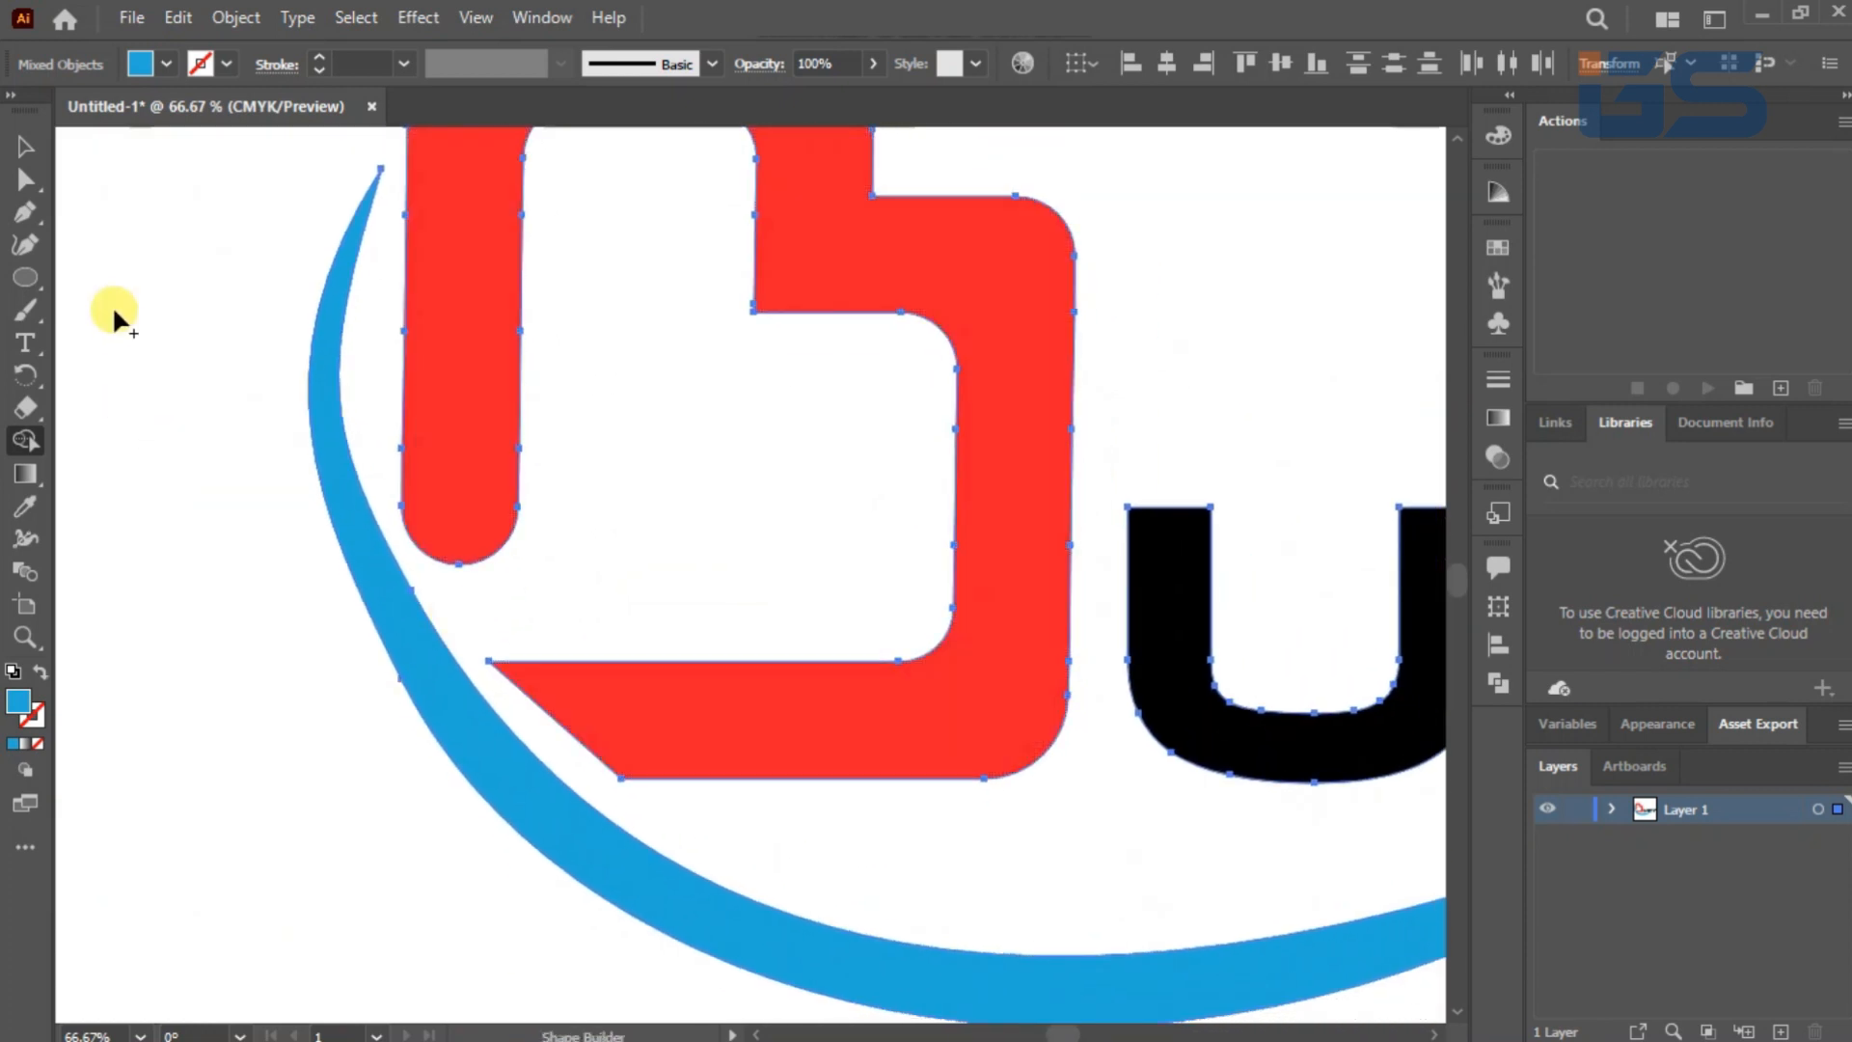
pyautogui.click(21, 149)
pyautogui.hscroll(5, 733, 710)
pyautogui.scroll(-4, 732, 533)
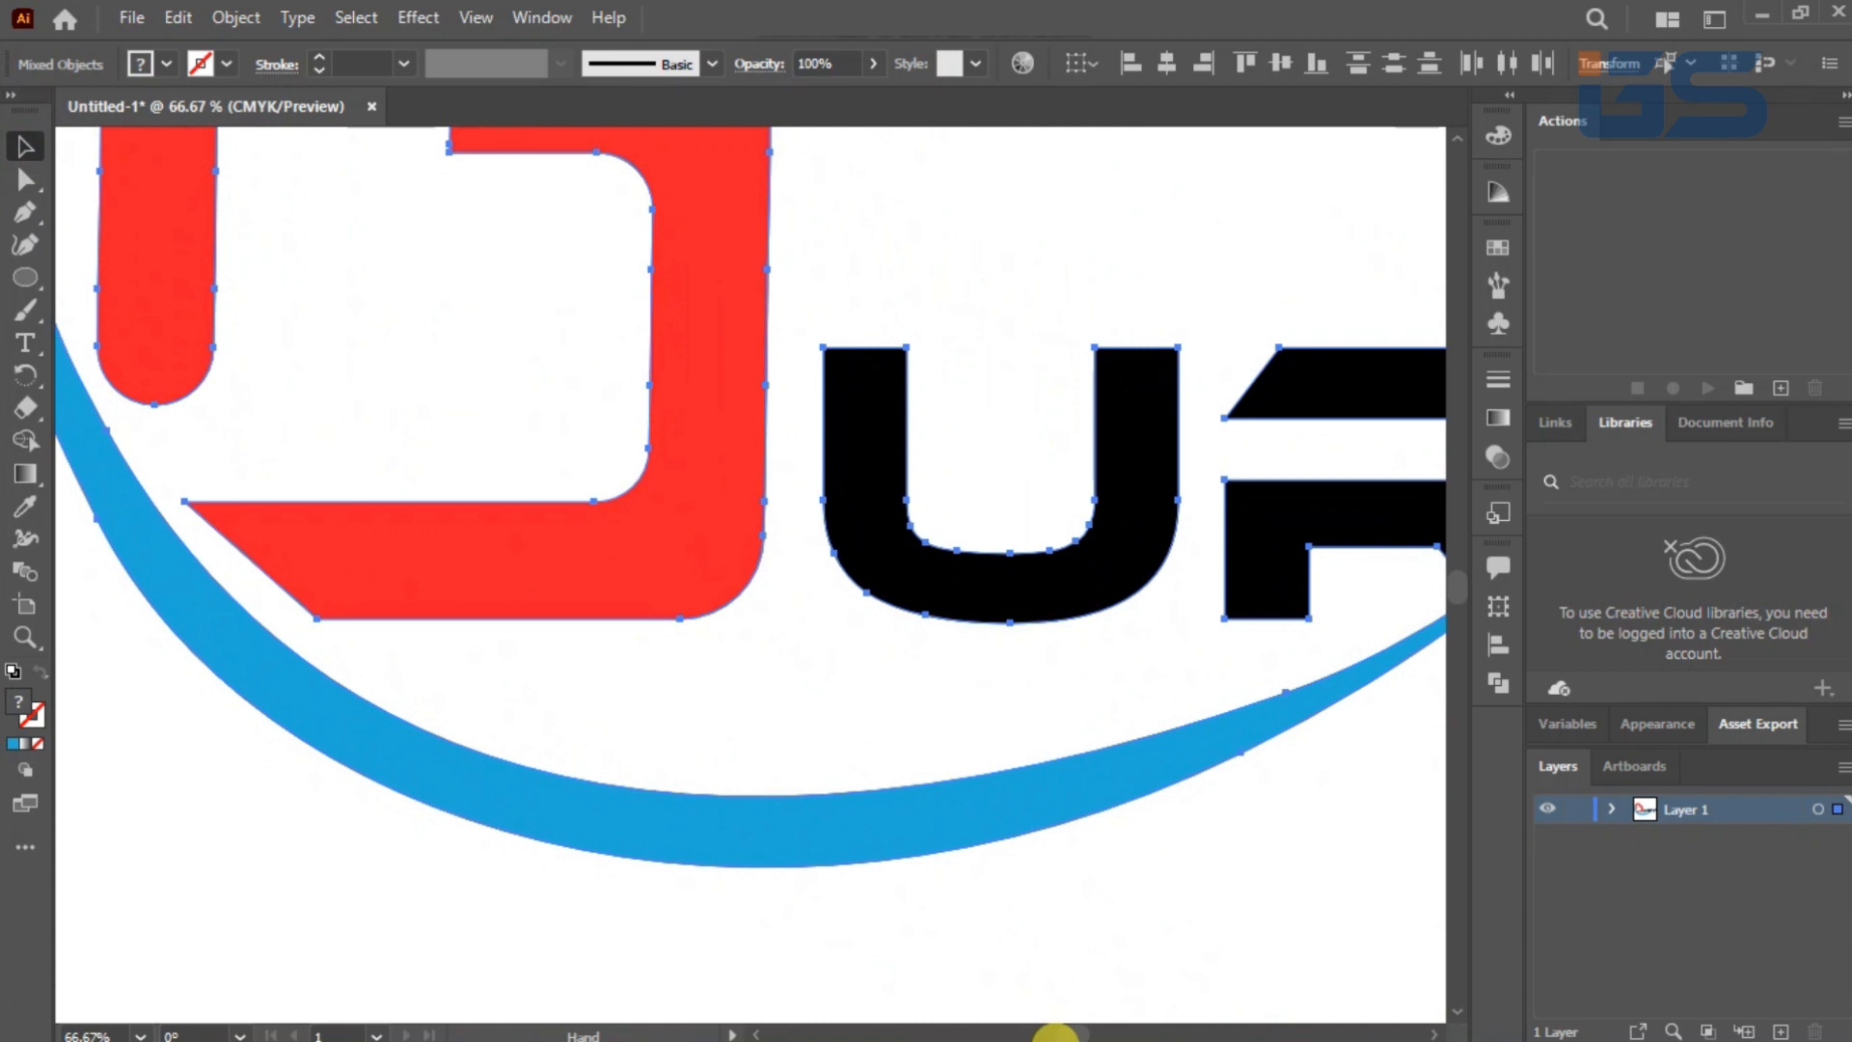
pyautogui.scroll(-3, 997, 789)
pyautogui.click(1103, 912)
# Step: Add the tagline "PRODUCTION OF BEVERAGES" as about 93 pt text in the empty area below the logo
pyautogui.press('space')
pyautogui.moveTo(1101, 791); pyautogui.dragTo(848, 633)
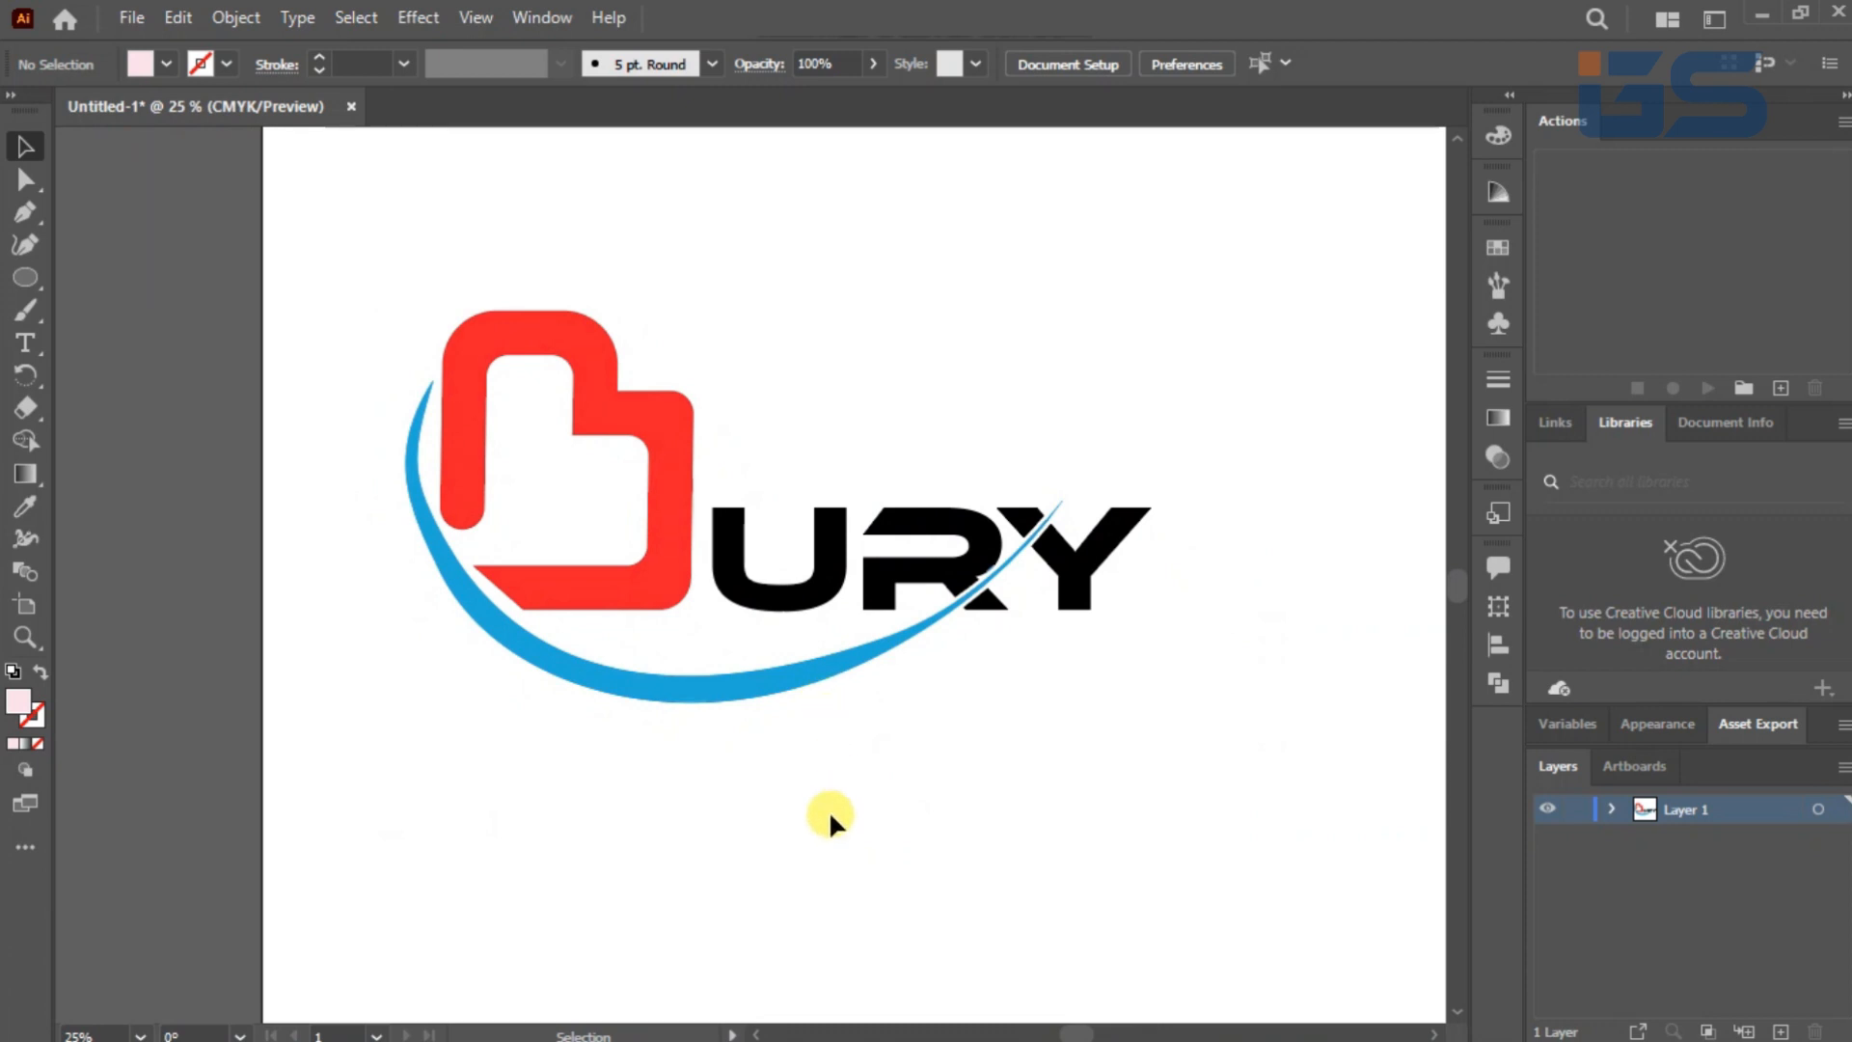
pyautogui.press('space')
pyautogui.moveTo(743, 661); pyautogui.dragTo(807, 578)
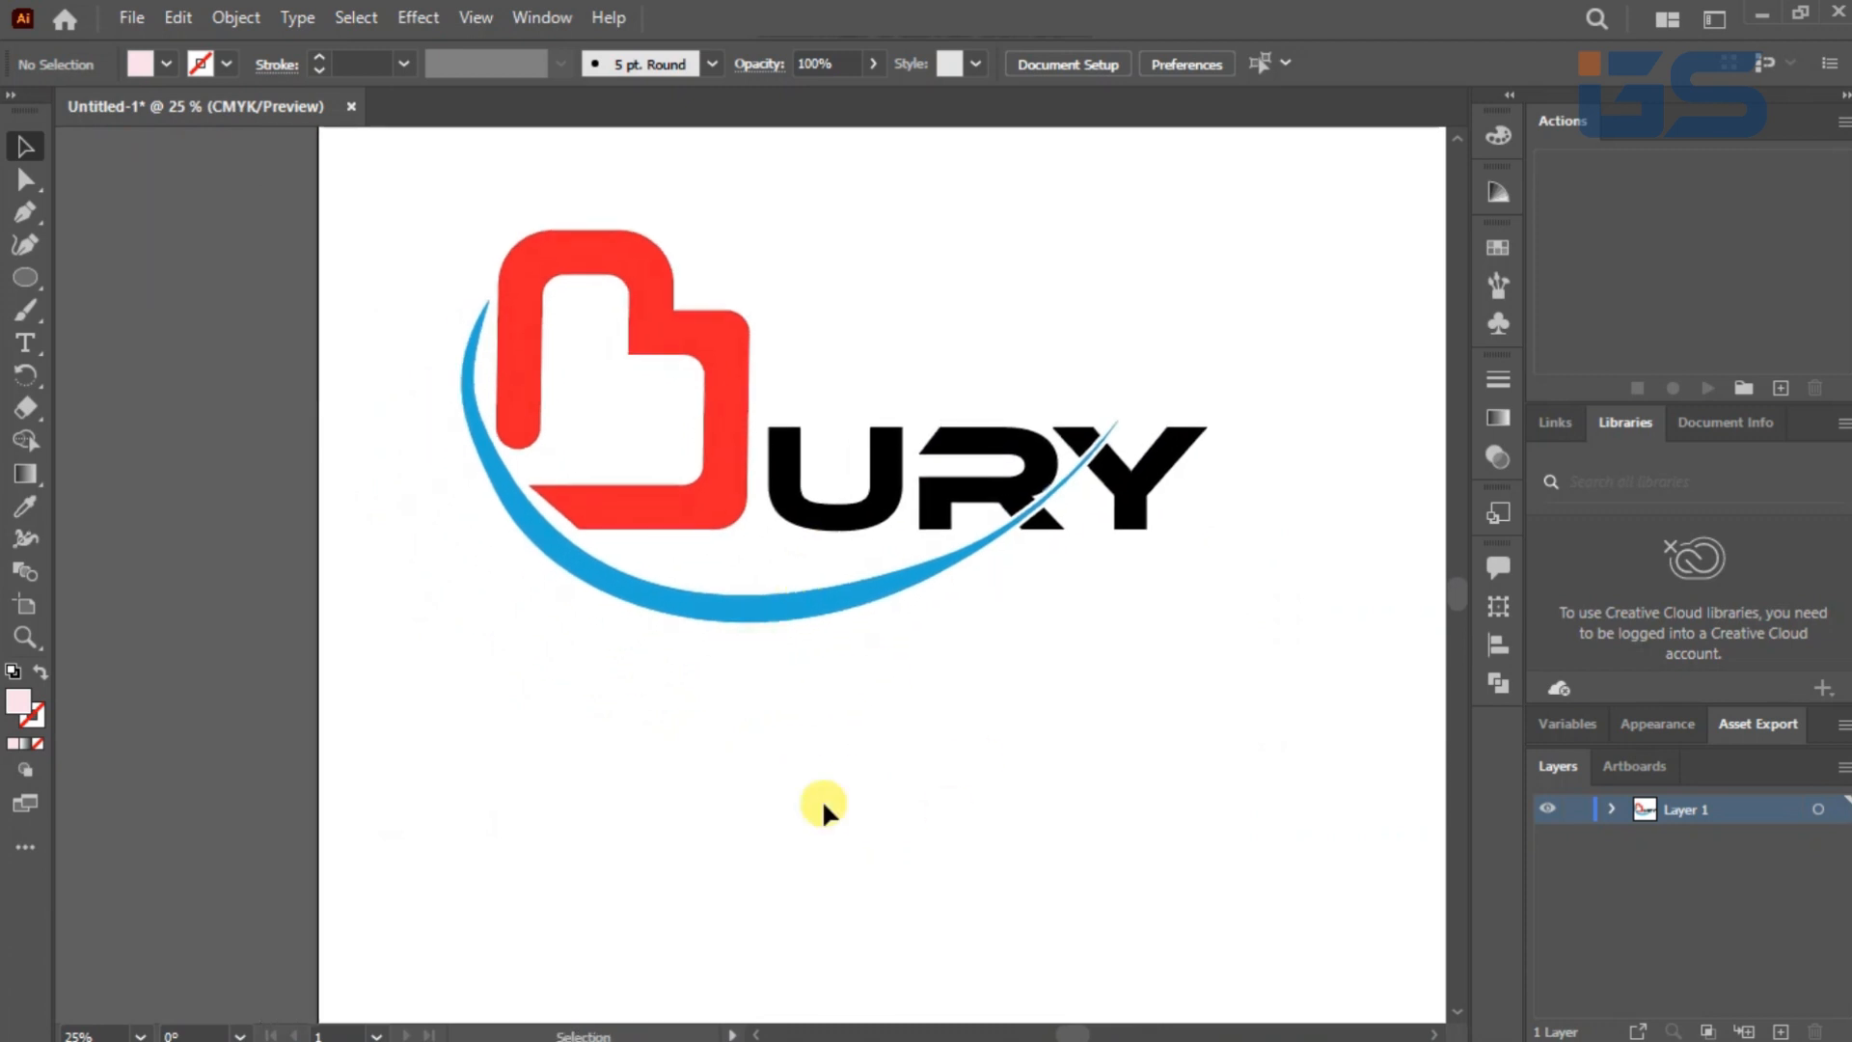
pyautogui.click(25, 343)
pyautogui.click(638, 730)
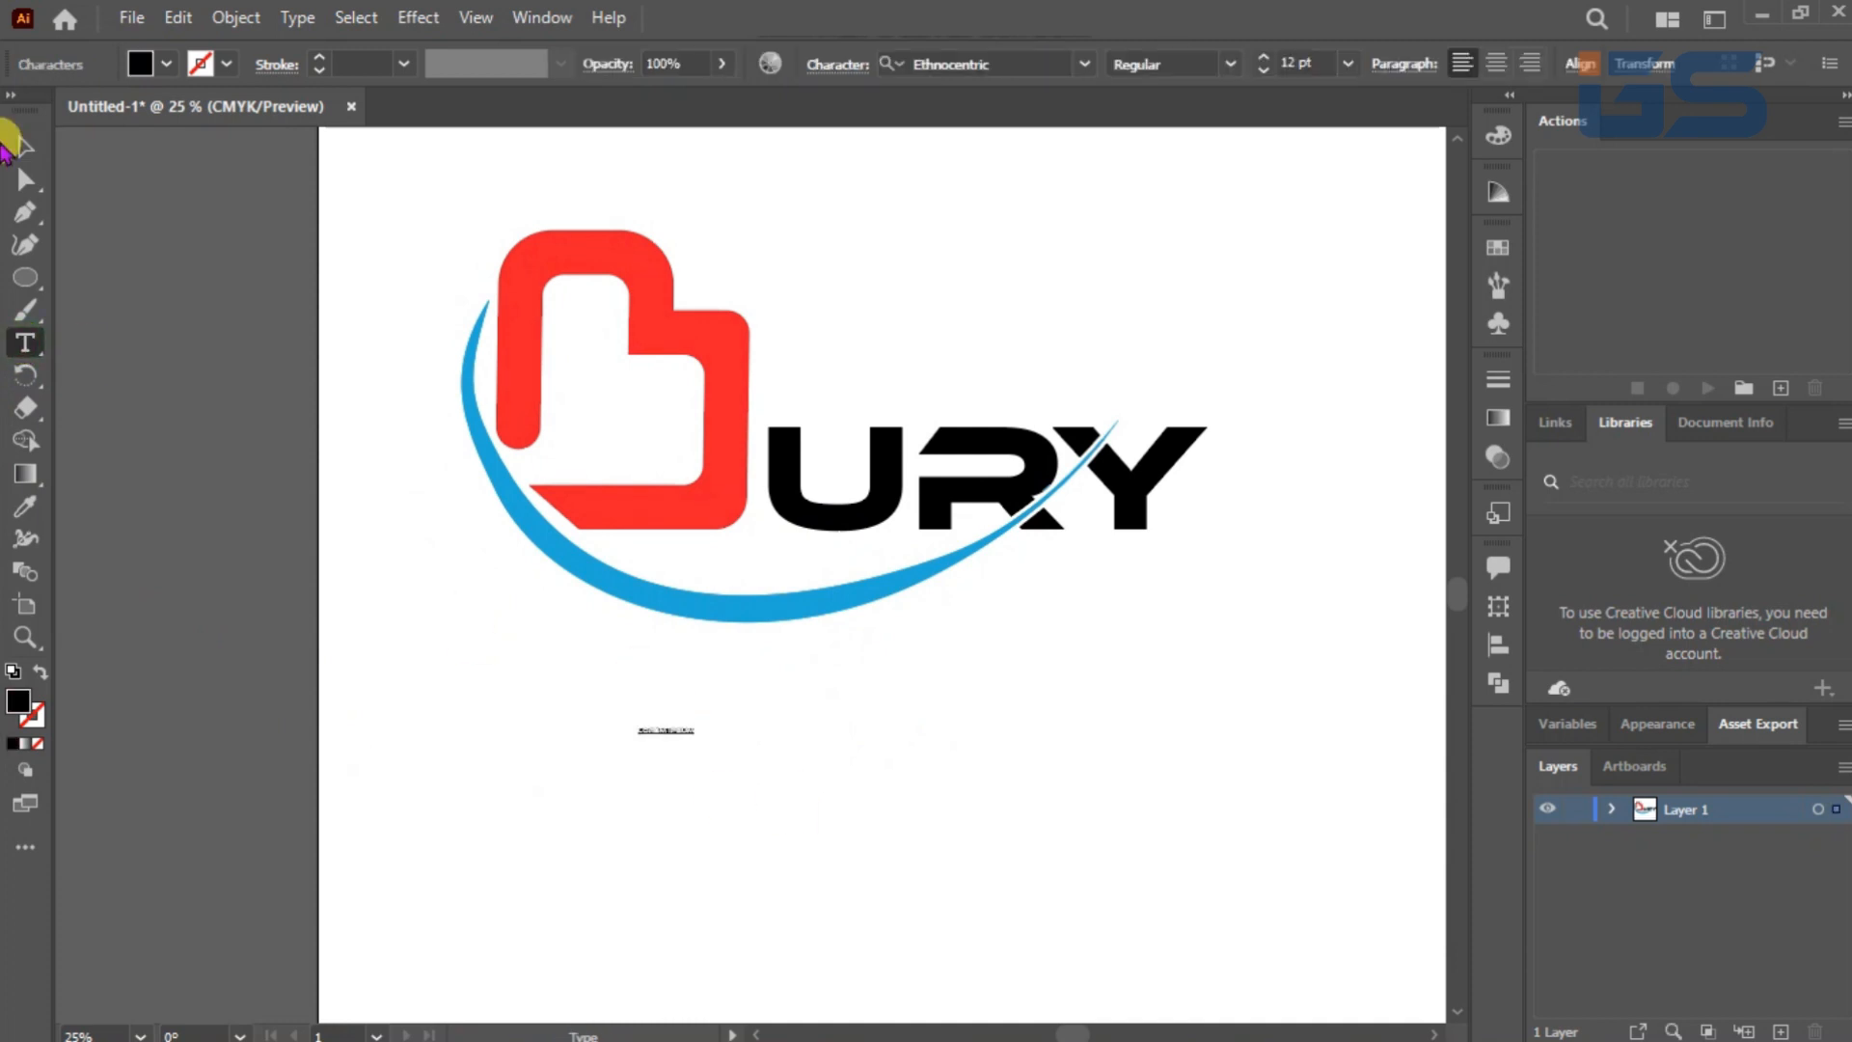
pyautogui.click(26, 148)
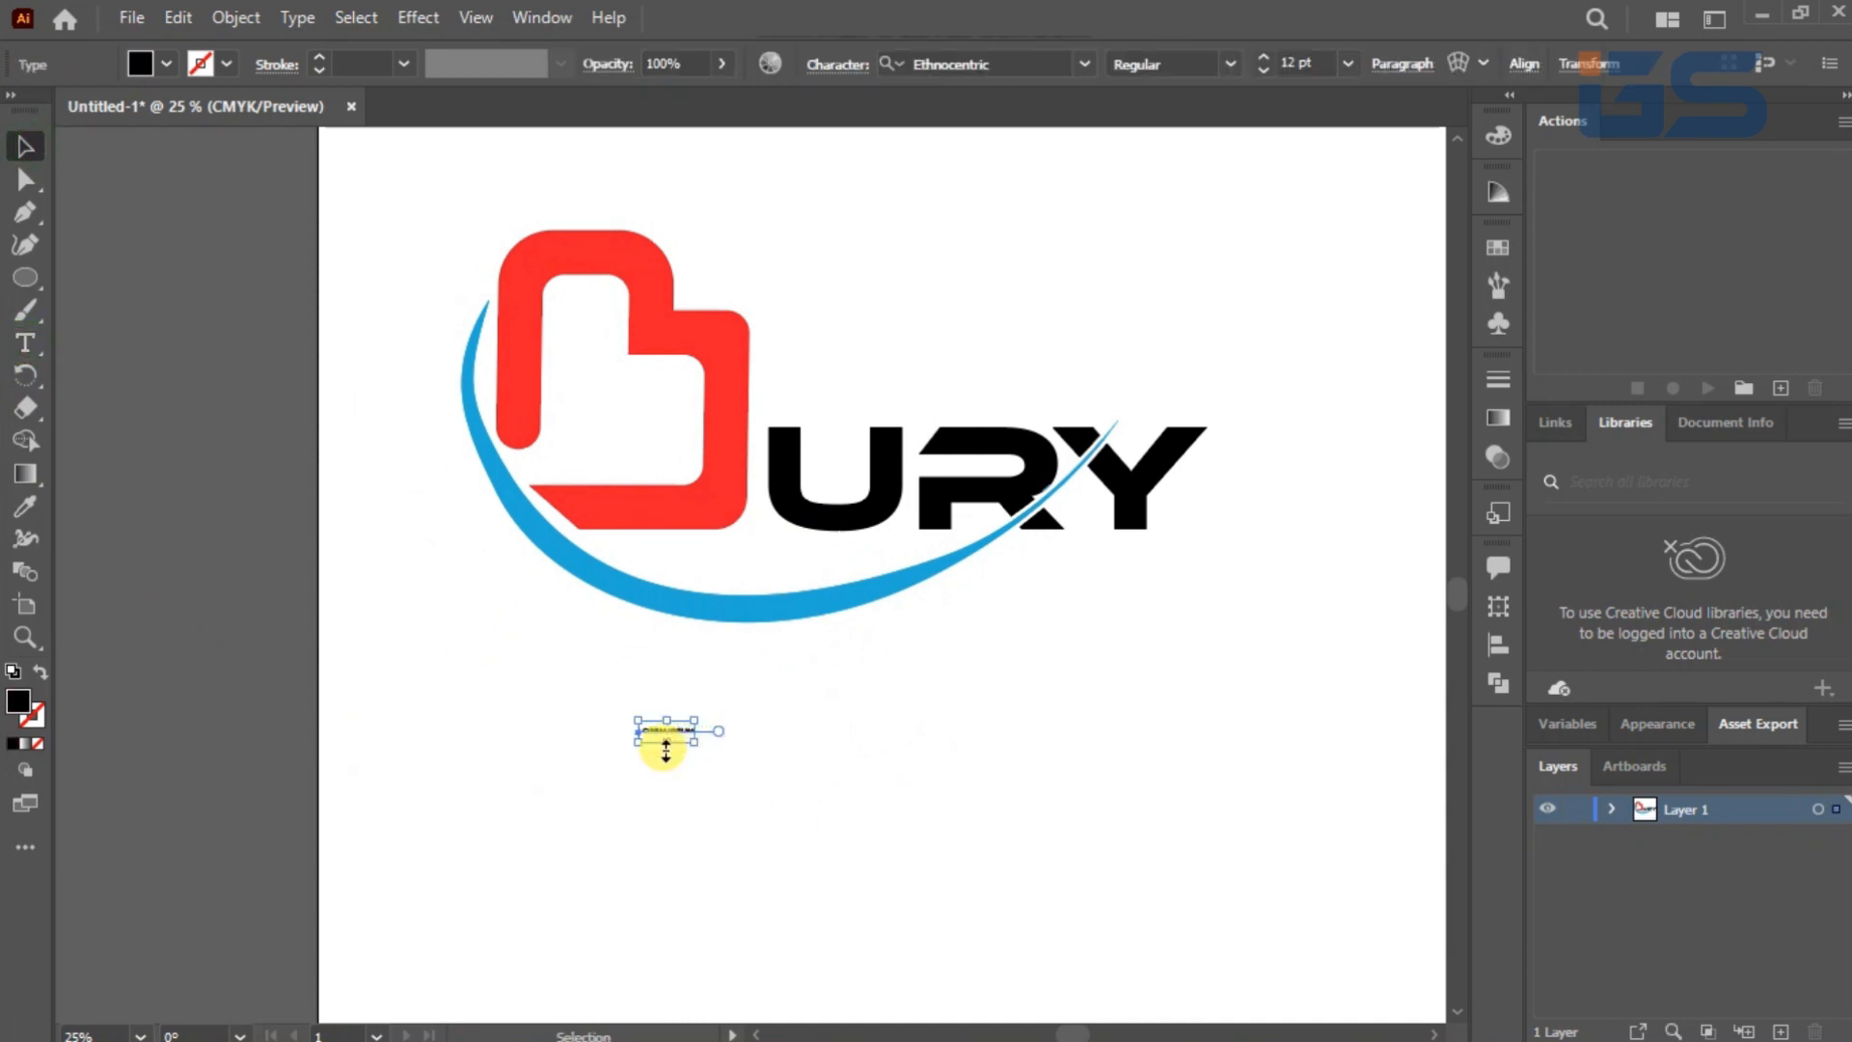
pyautogui.moveTo(665, 747); pyautogui.dragTo(902, 772)
pyautogui.doubleClick(902, 769)
pyautogui.hotkey('ctrl', 'a')
pyautogui.press('BackSpace')
pyautogui.hotkey('ctrl', 'v')
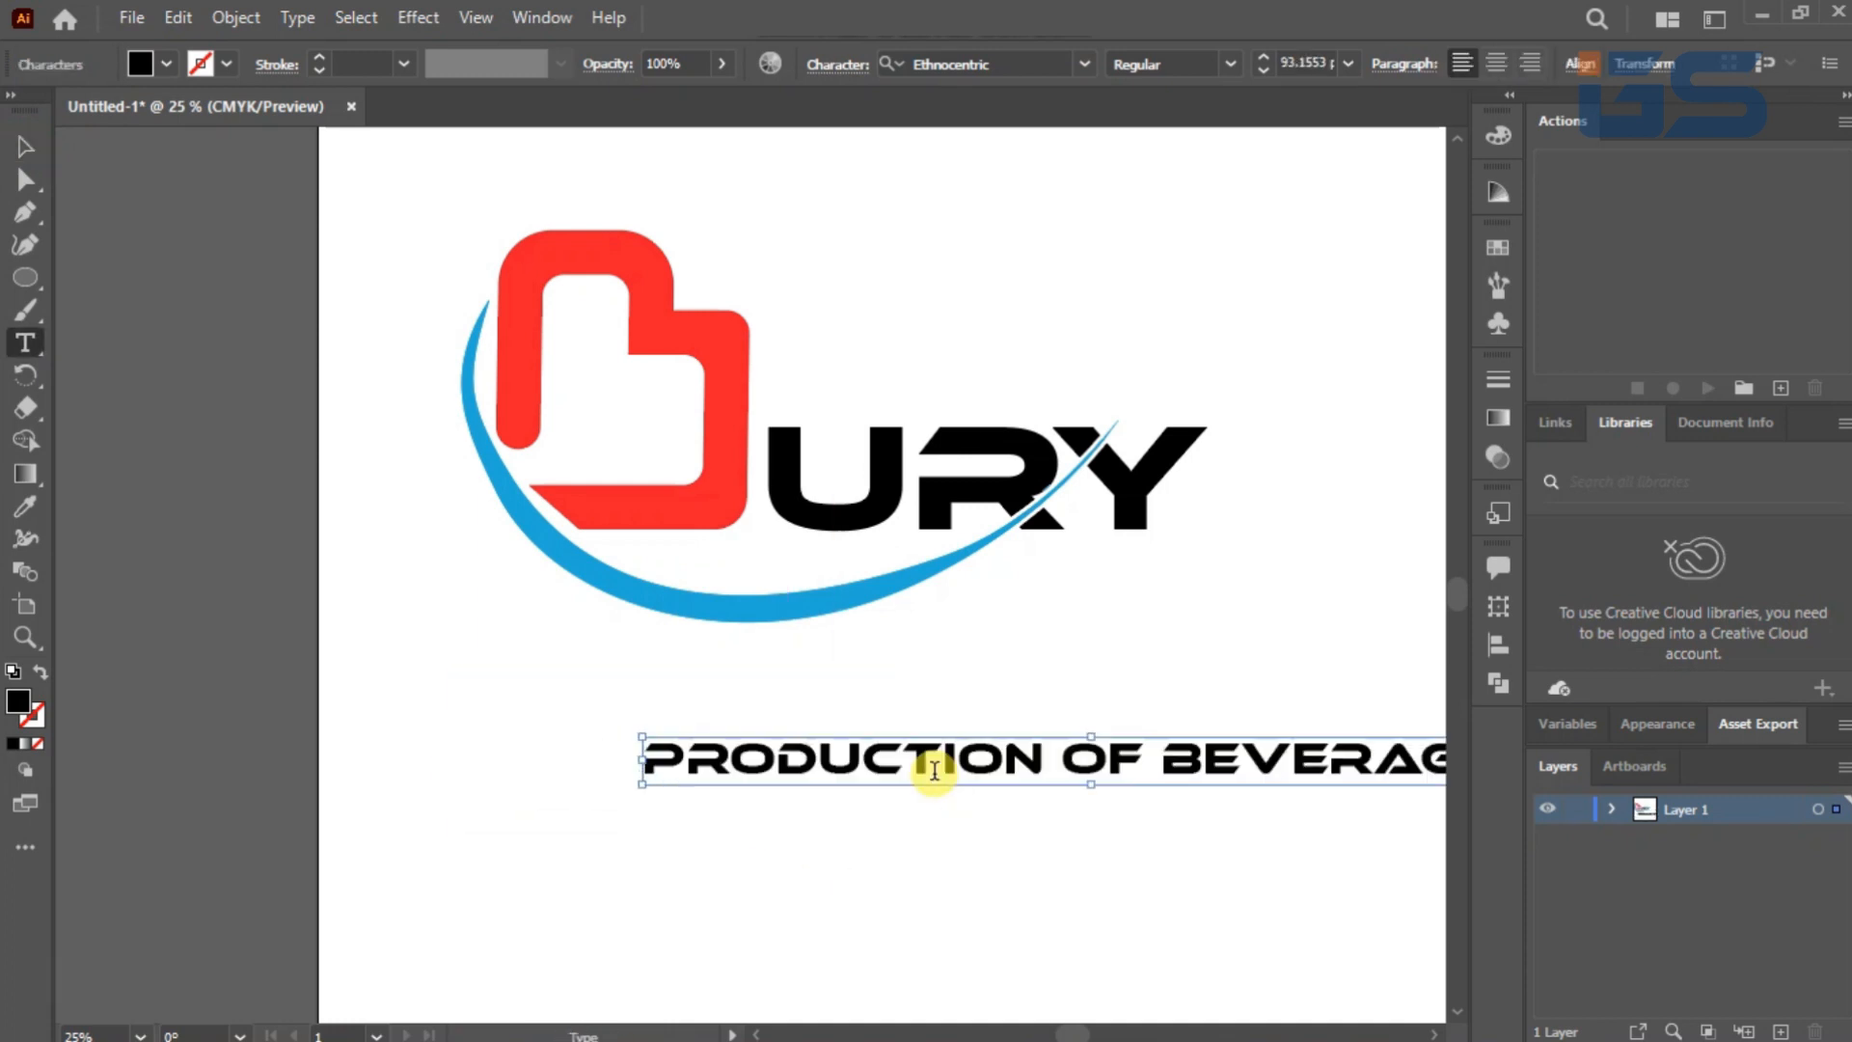
# Step: Move the tagline under the logo, reduce it to about 71 pt and set its font to Franklin Gothic Heavy
pyautogui.click(21, 148)
pyautogui.moveTo(986, 760); pyautogui.dragTo(889, 781)
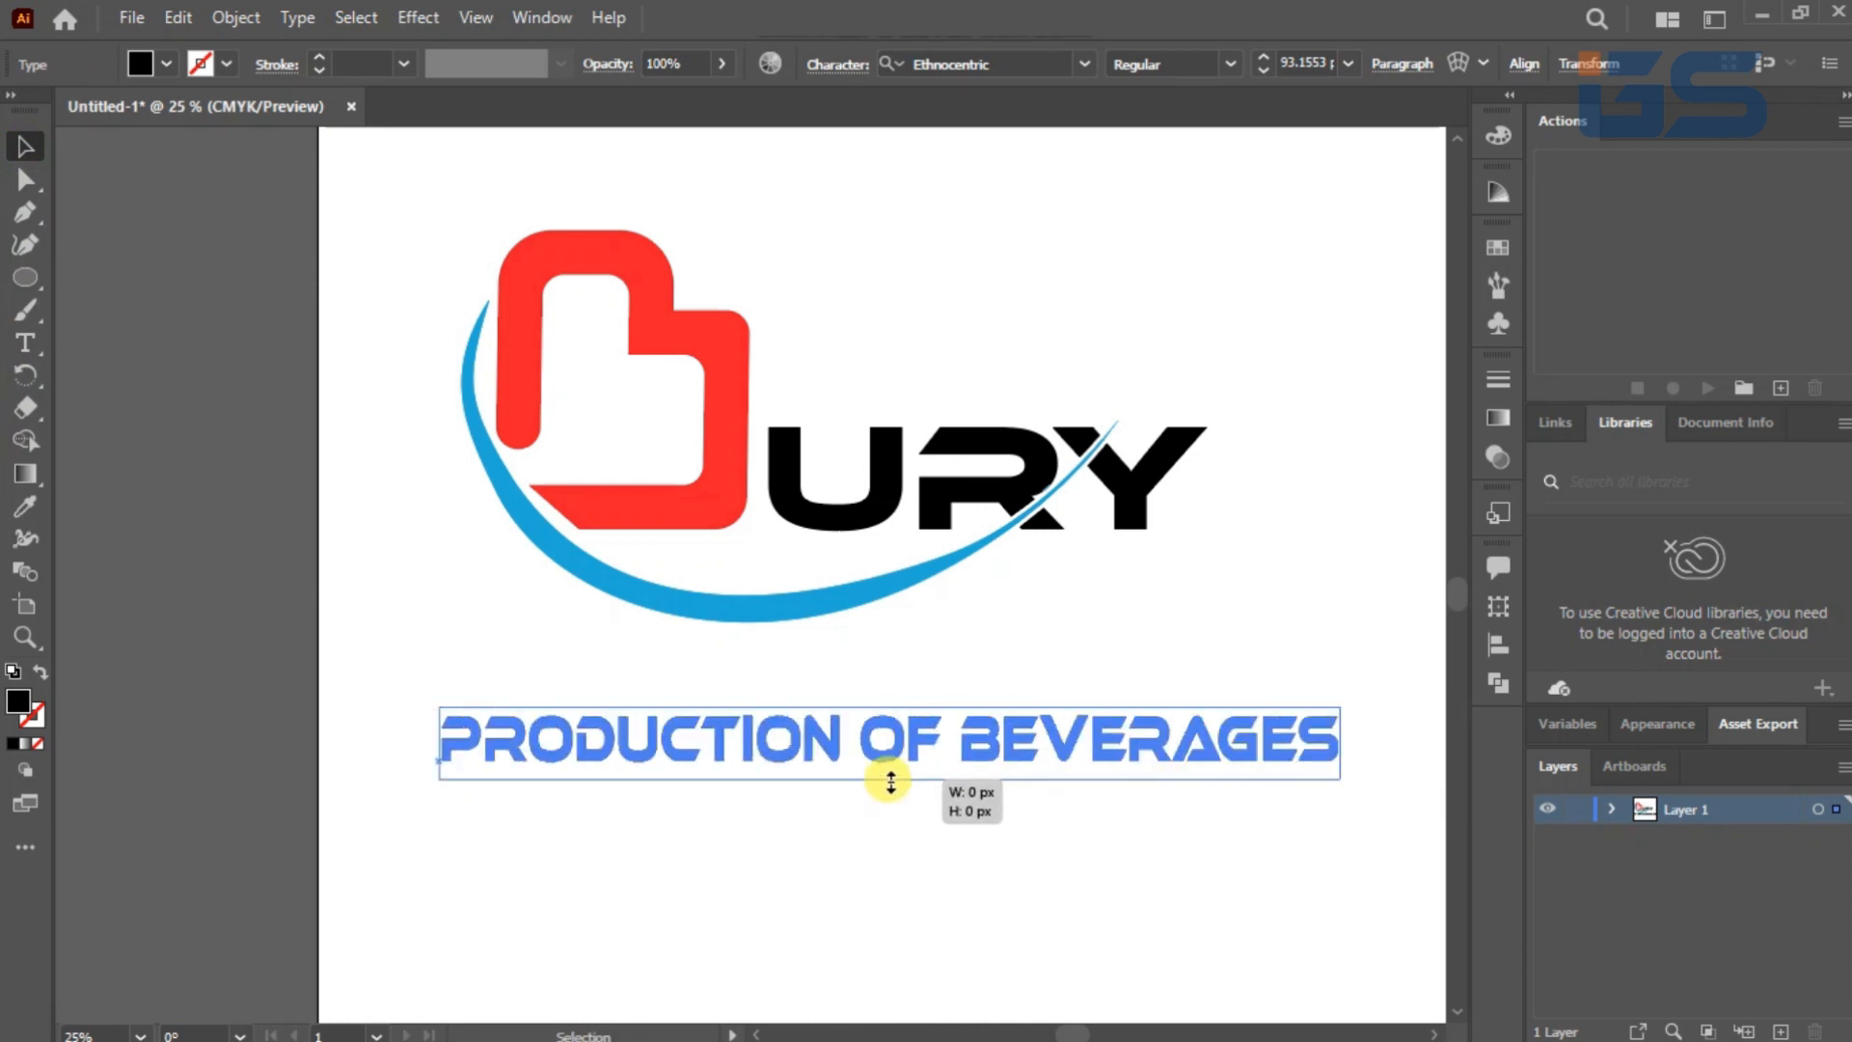
pyautogui.tripleClick(889, 738)
pyautogui.click(1085, 64)
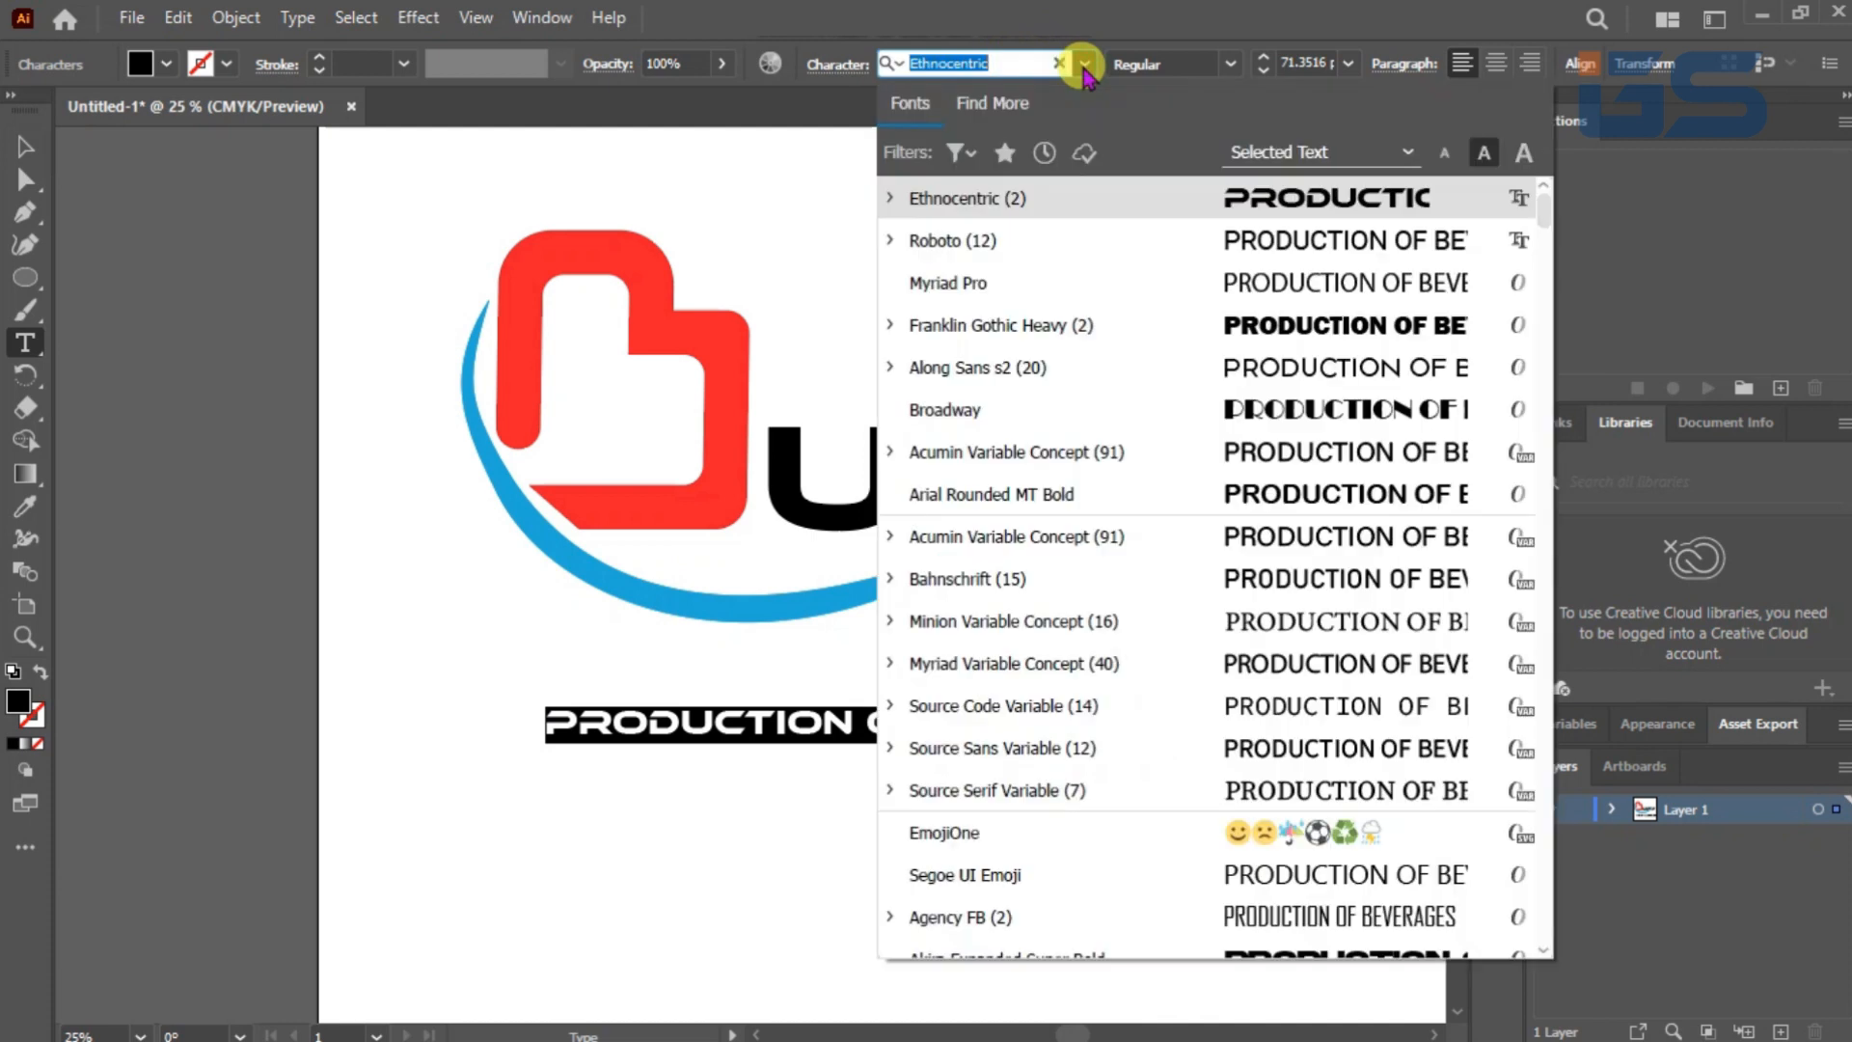
pyautogui.click(1349, 326)
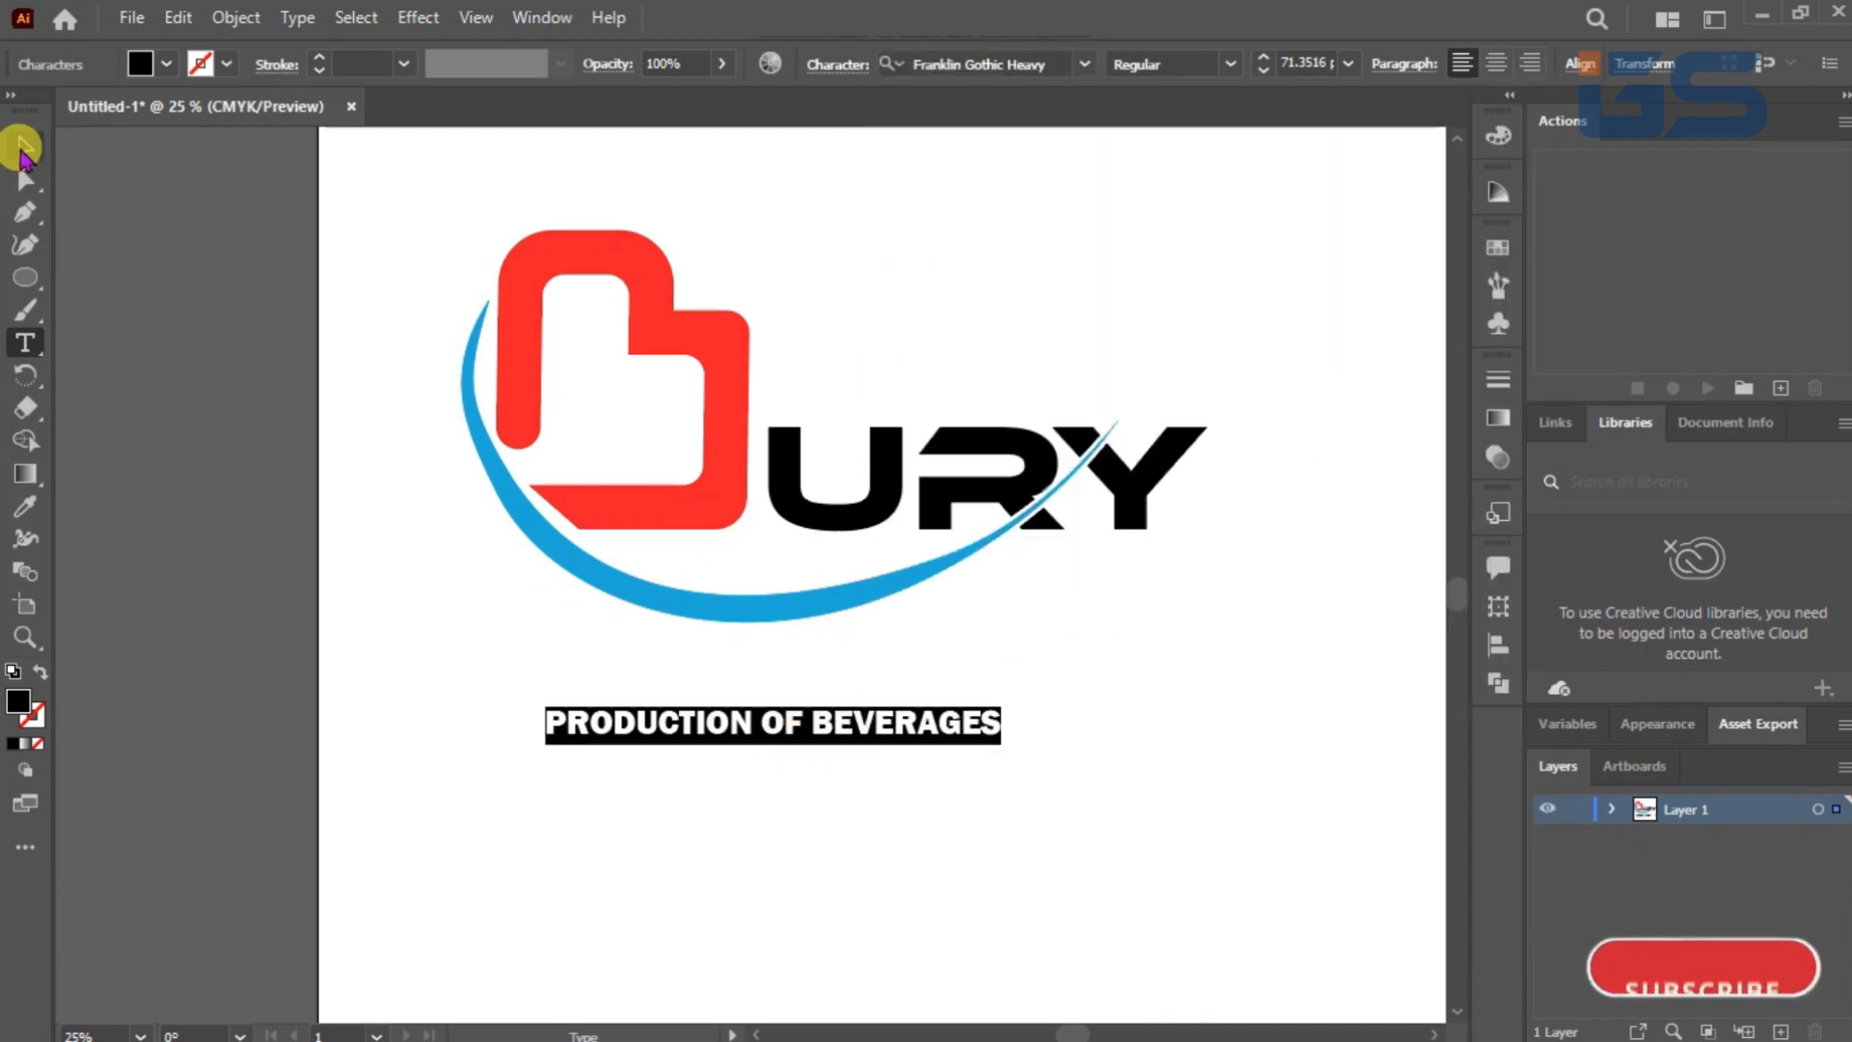
# Step: Enlarge the tagline to about 142 pt, place it just below the swoosh and stretch its width to match the logo
pyautogui.click(24, 150)
pyautogui.moveTo(769, 744); pyautogui.dragTo(1209, 771)
pyautogui.moveTo(955, 744); pyautogui.dragTo(927, 706)
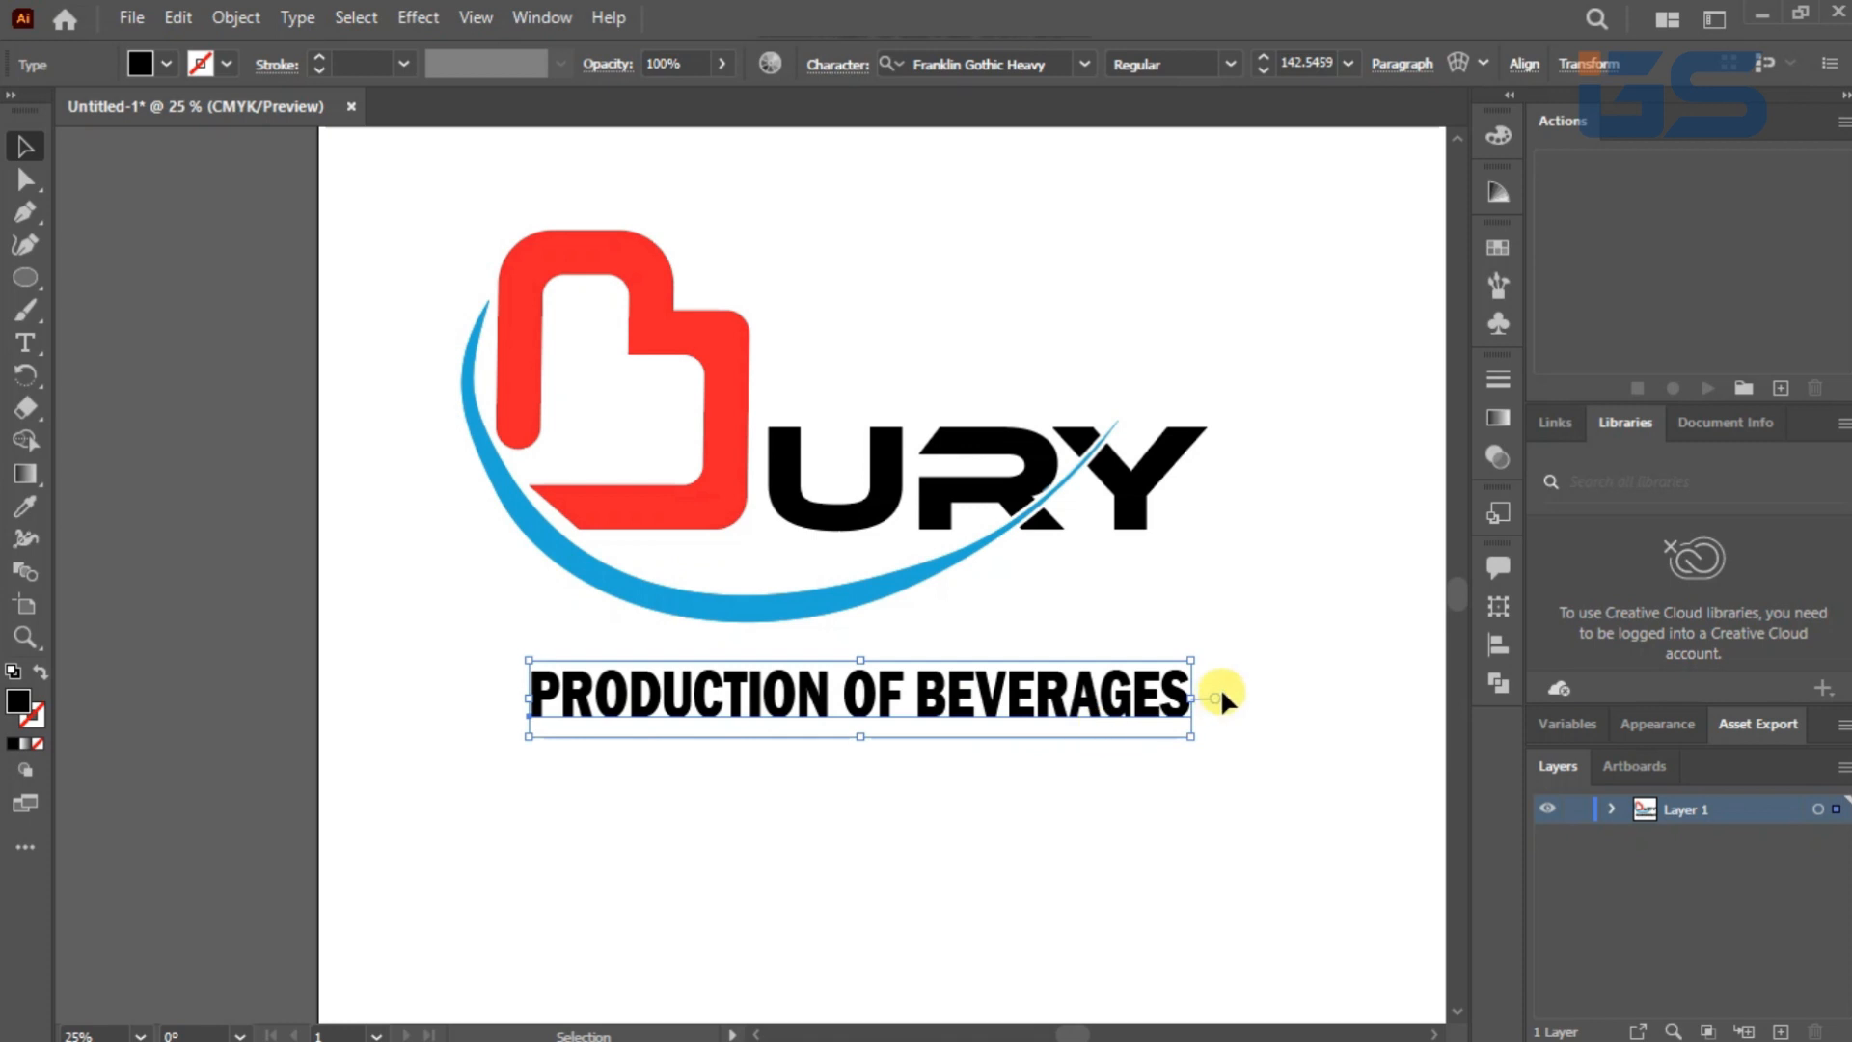
pyautogui.moveTo(1196, 701)
pyautogui.mouseDown()
pyautogui.moveTo(1221, 702)
pyautogui.moveTo(1207, 698)
pyautogui.mouseUp()
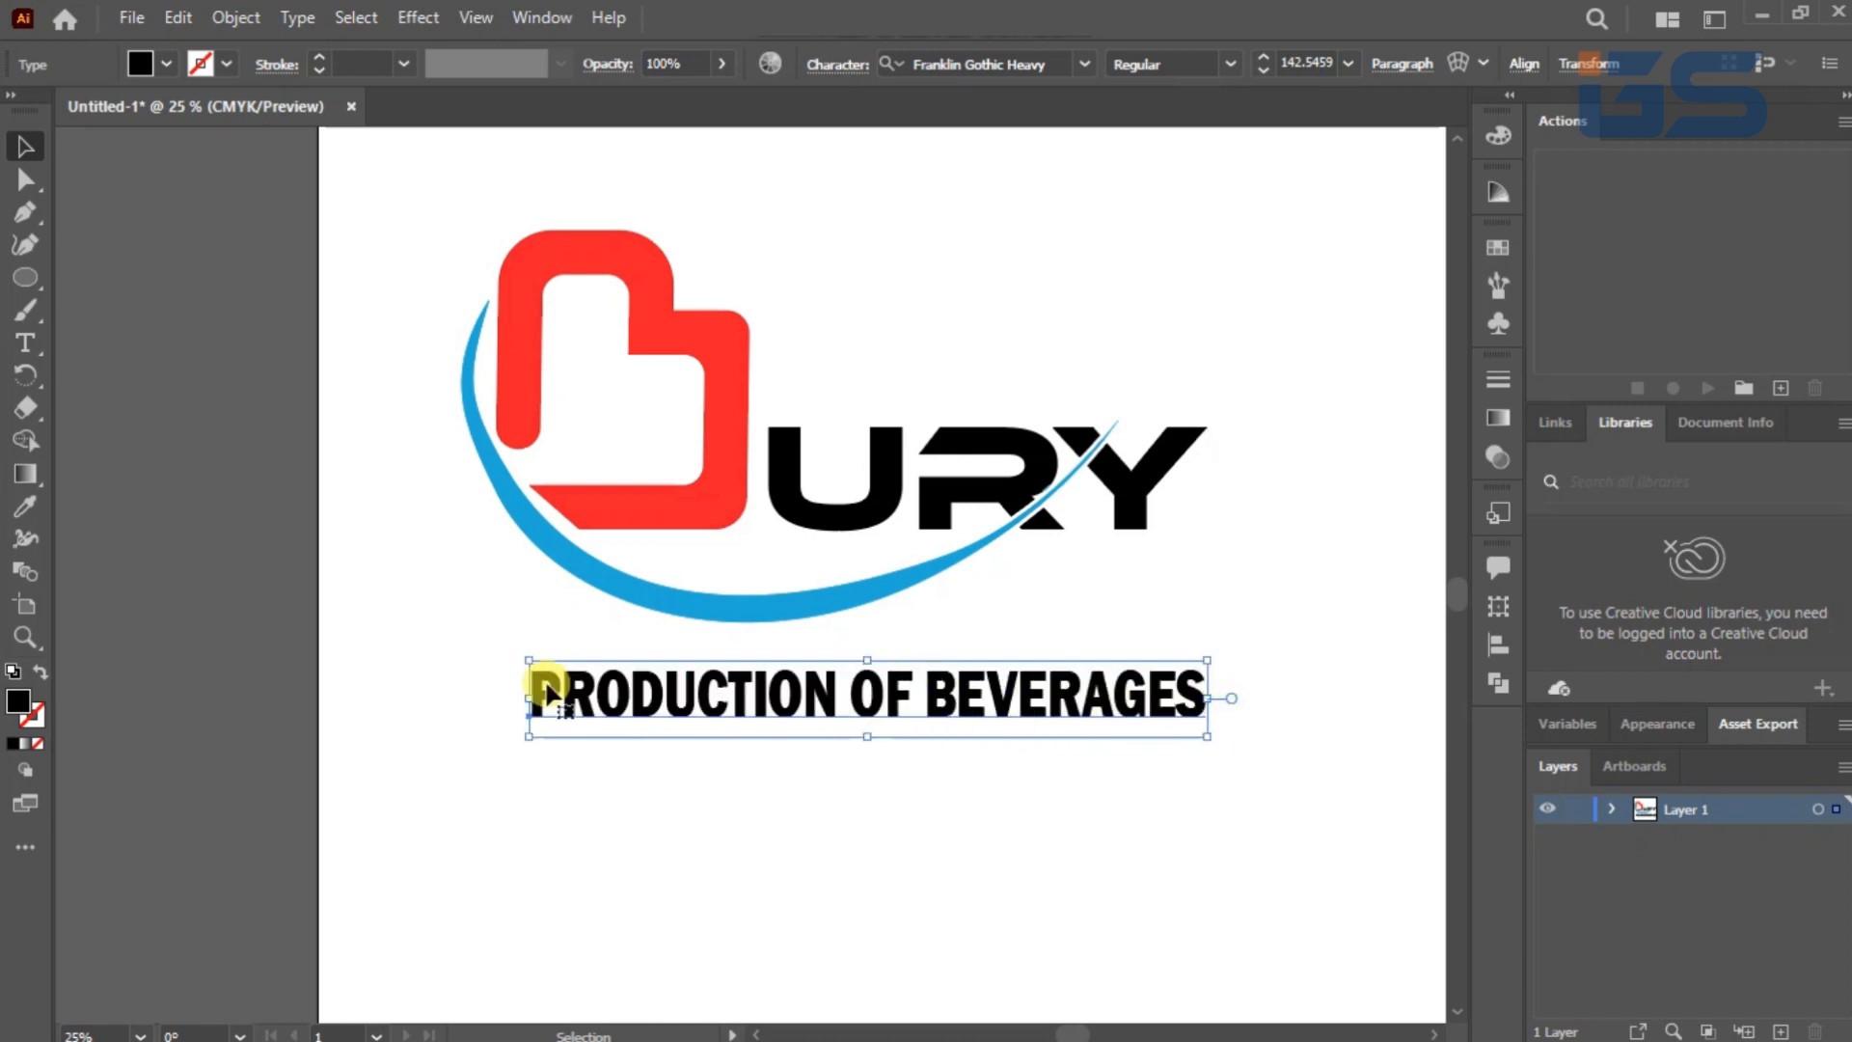
pyautogui.moveTo(529, 698); pyautogui.dragTo(513, 695)
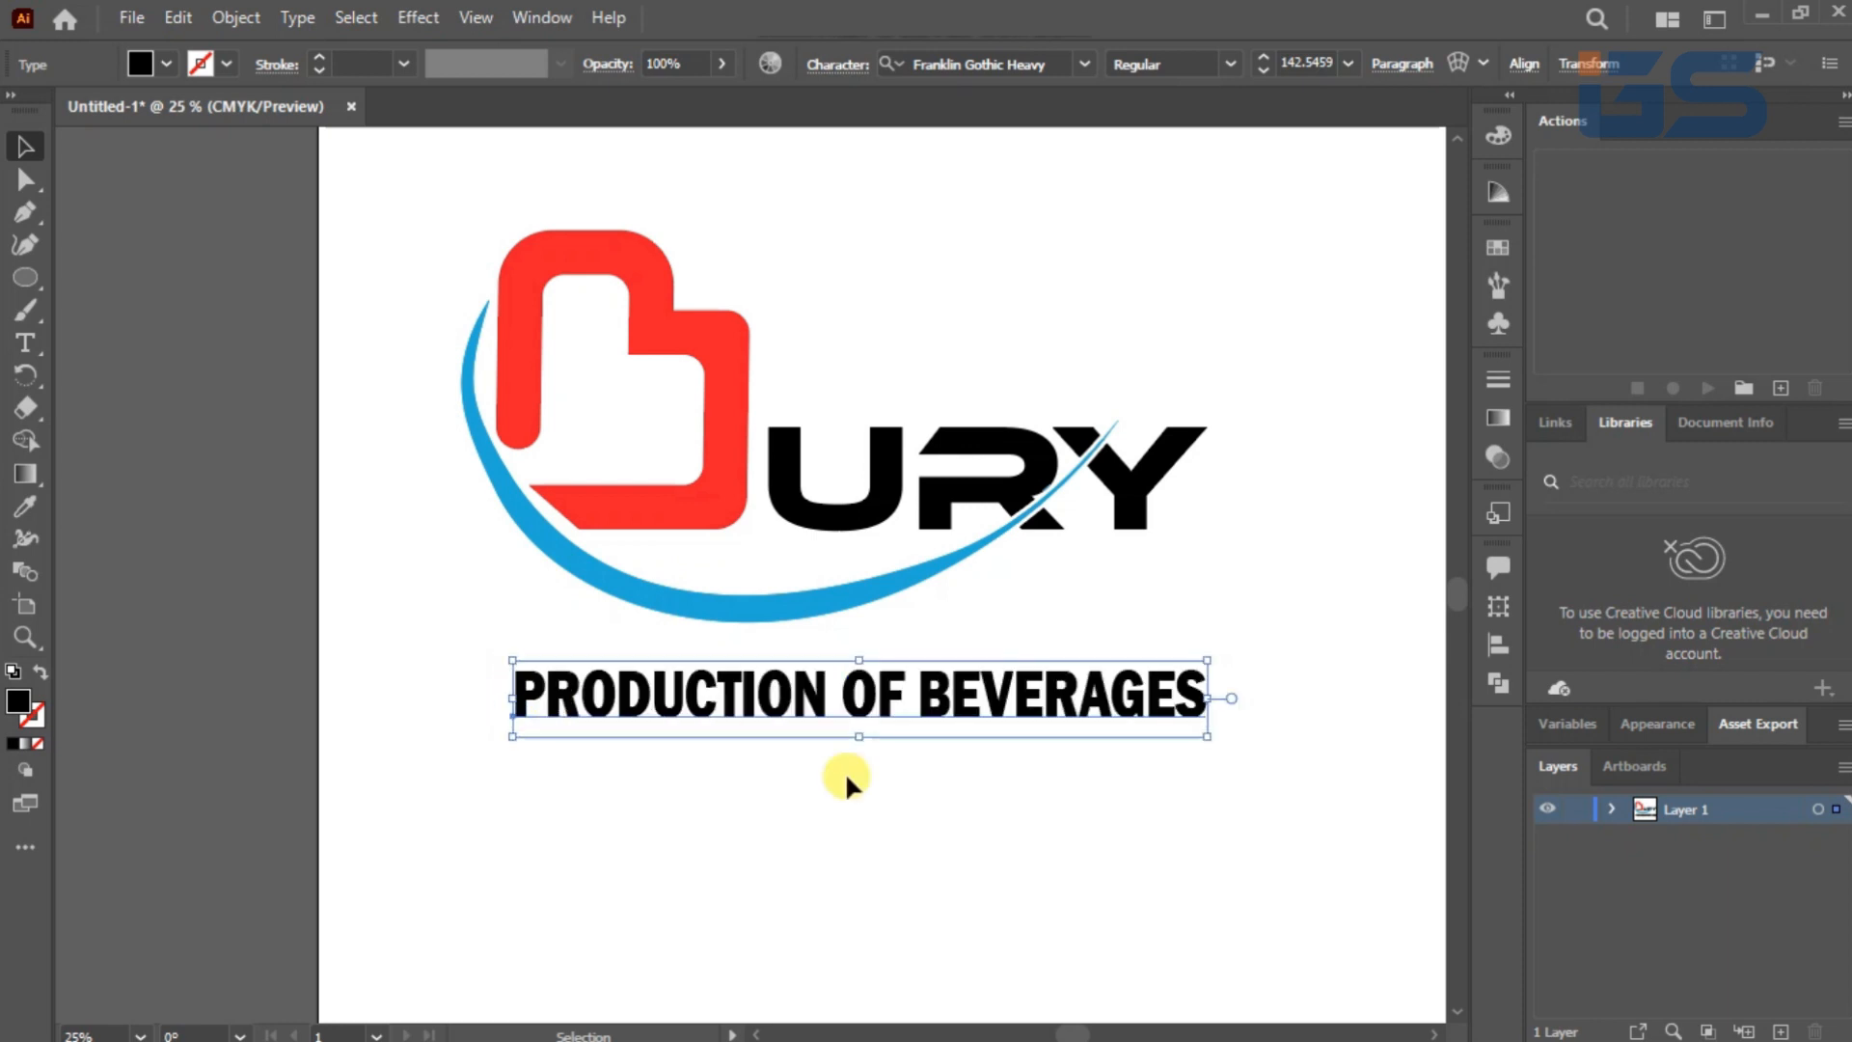
pyautogui.click(845, 772)
pyautogui.click(860, 699)
pyautogui.rightClick(863, 709)
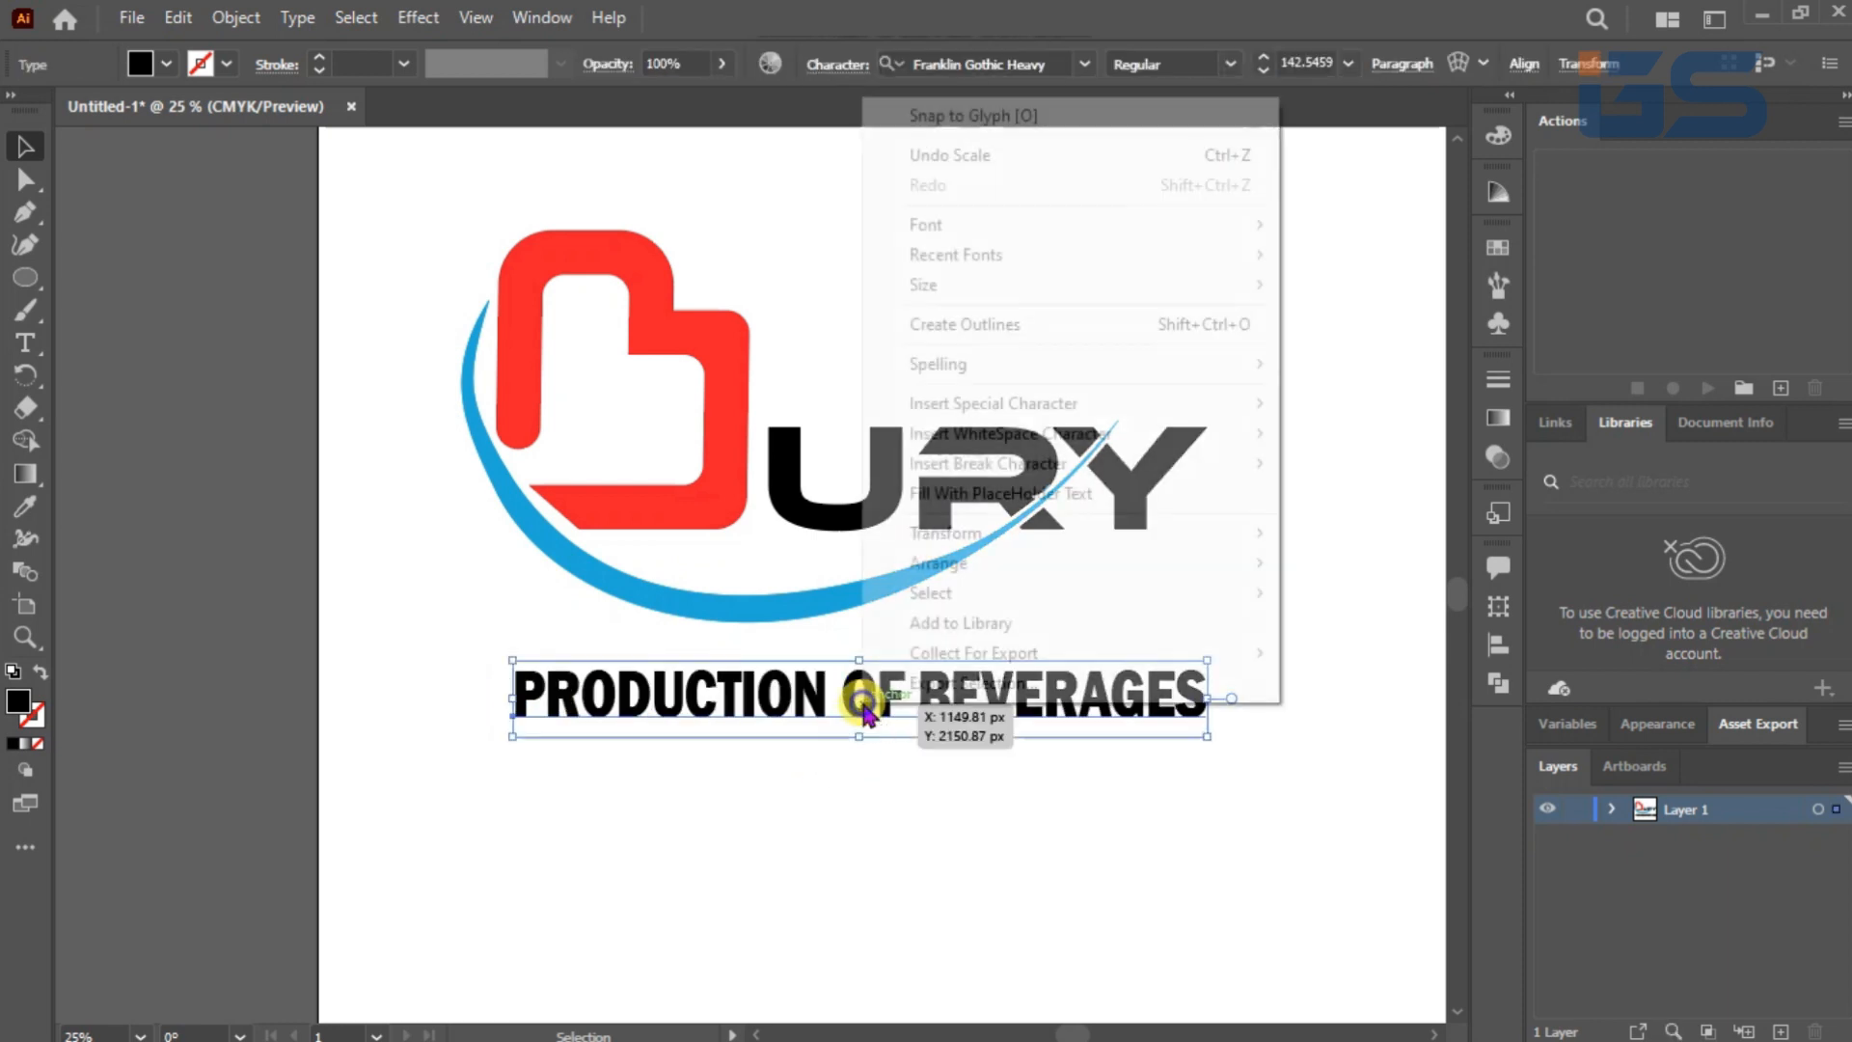
pyautogui.click(865, 769)
pyautogui.click(894, 685)
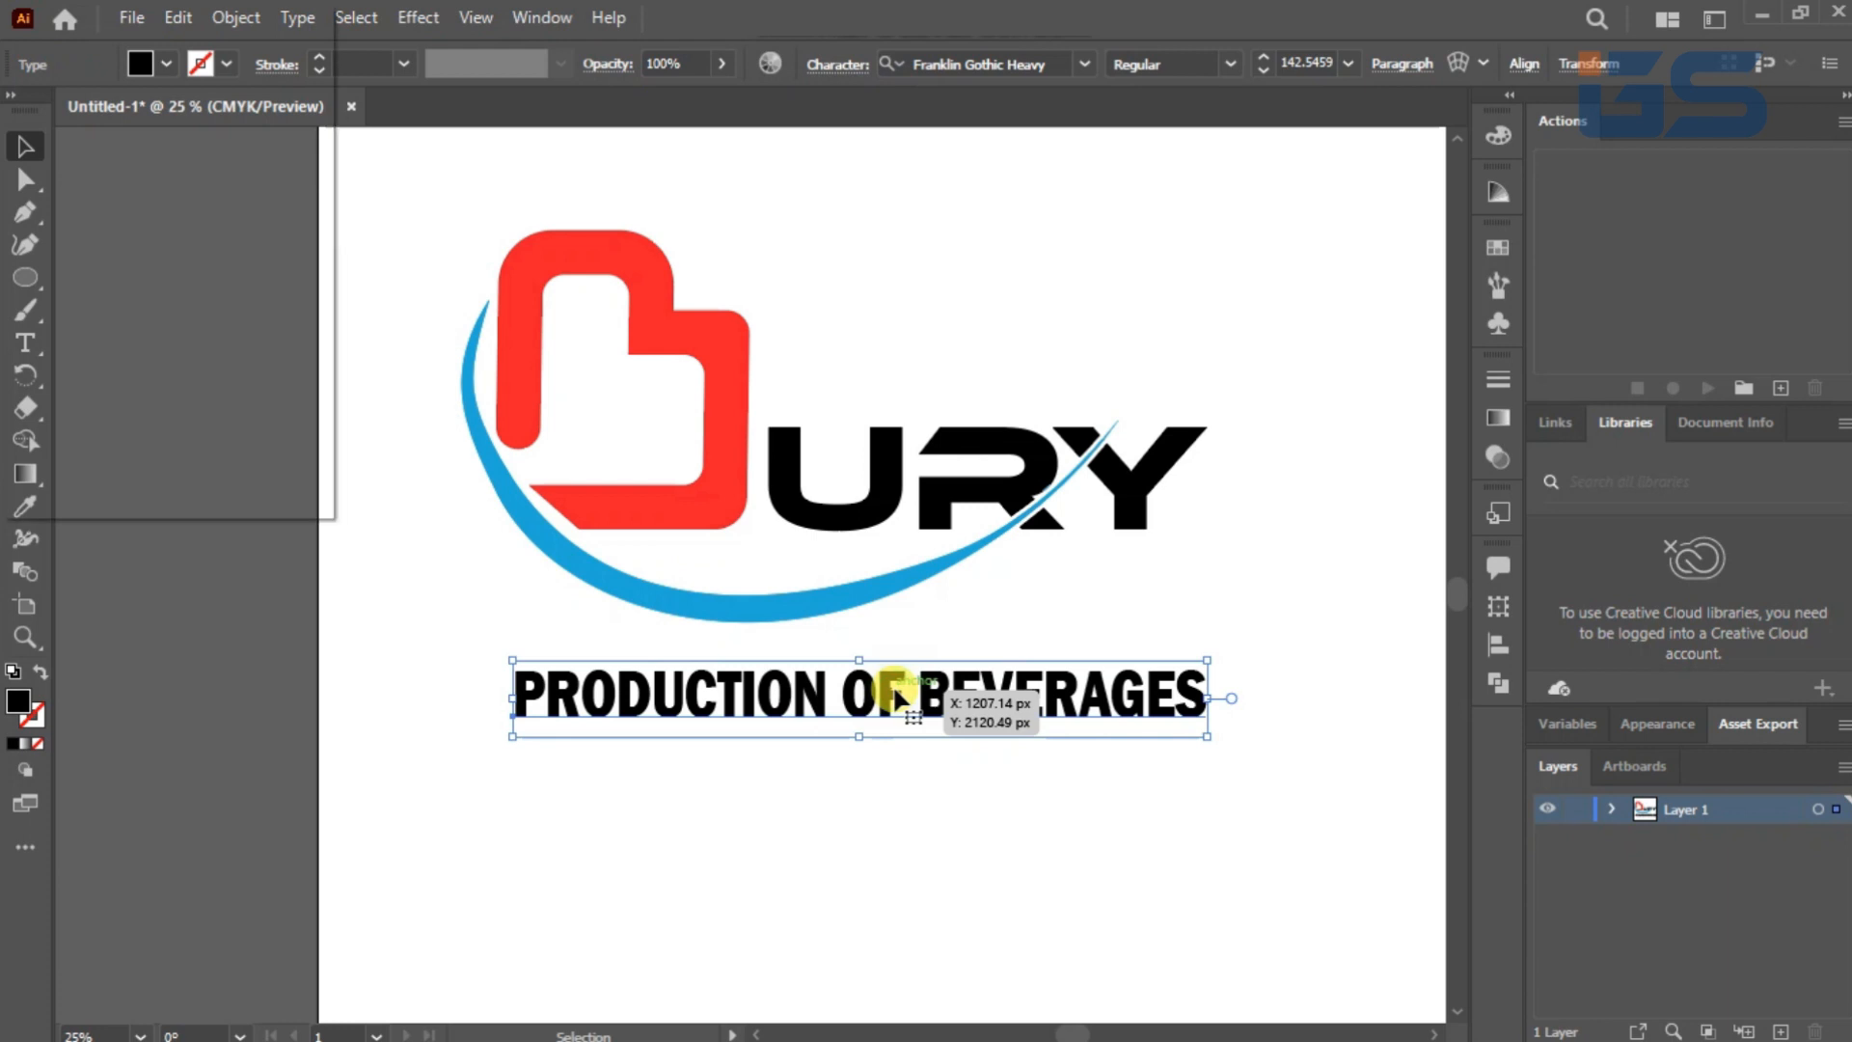
pyautogui.click(1231, 66)
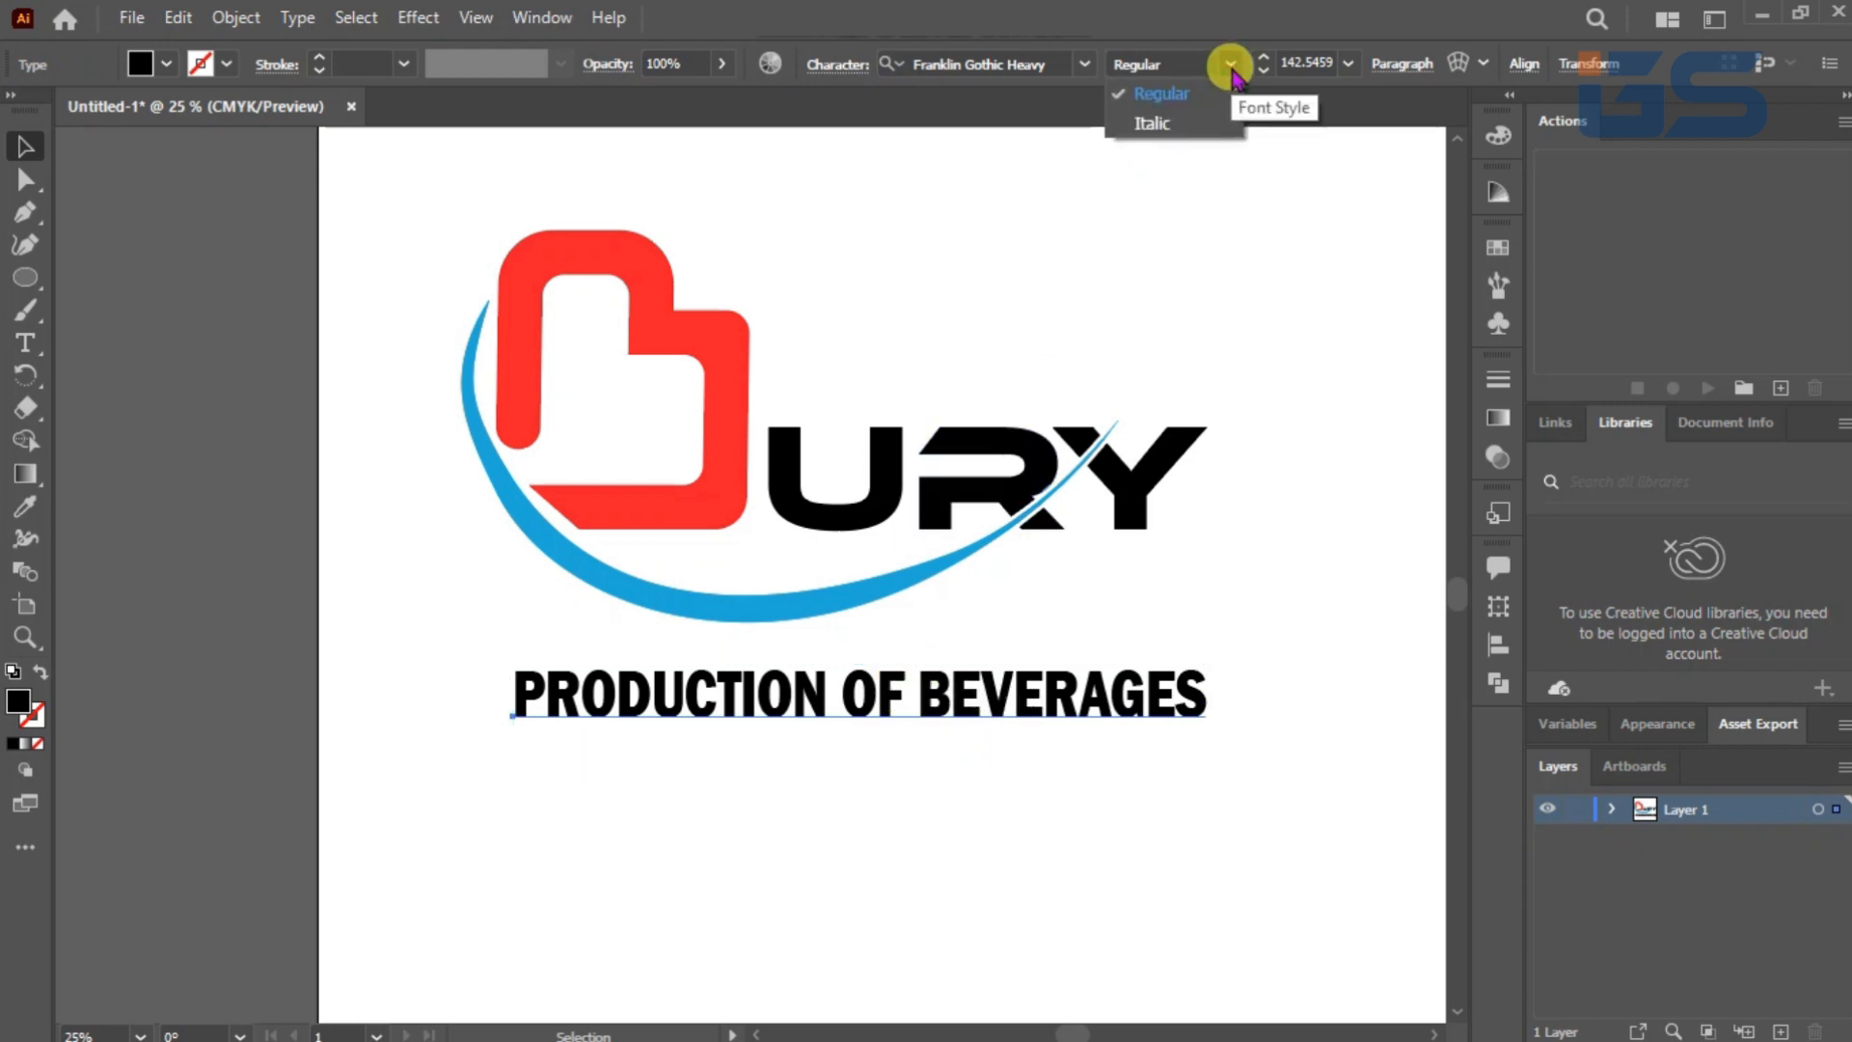
pyautogui.click(1230, 65)
# Step: Convert the tagline below the logo to outlines
pyautogui.rightClick(825, 709)
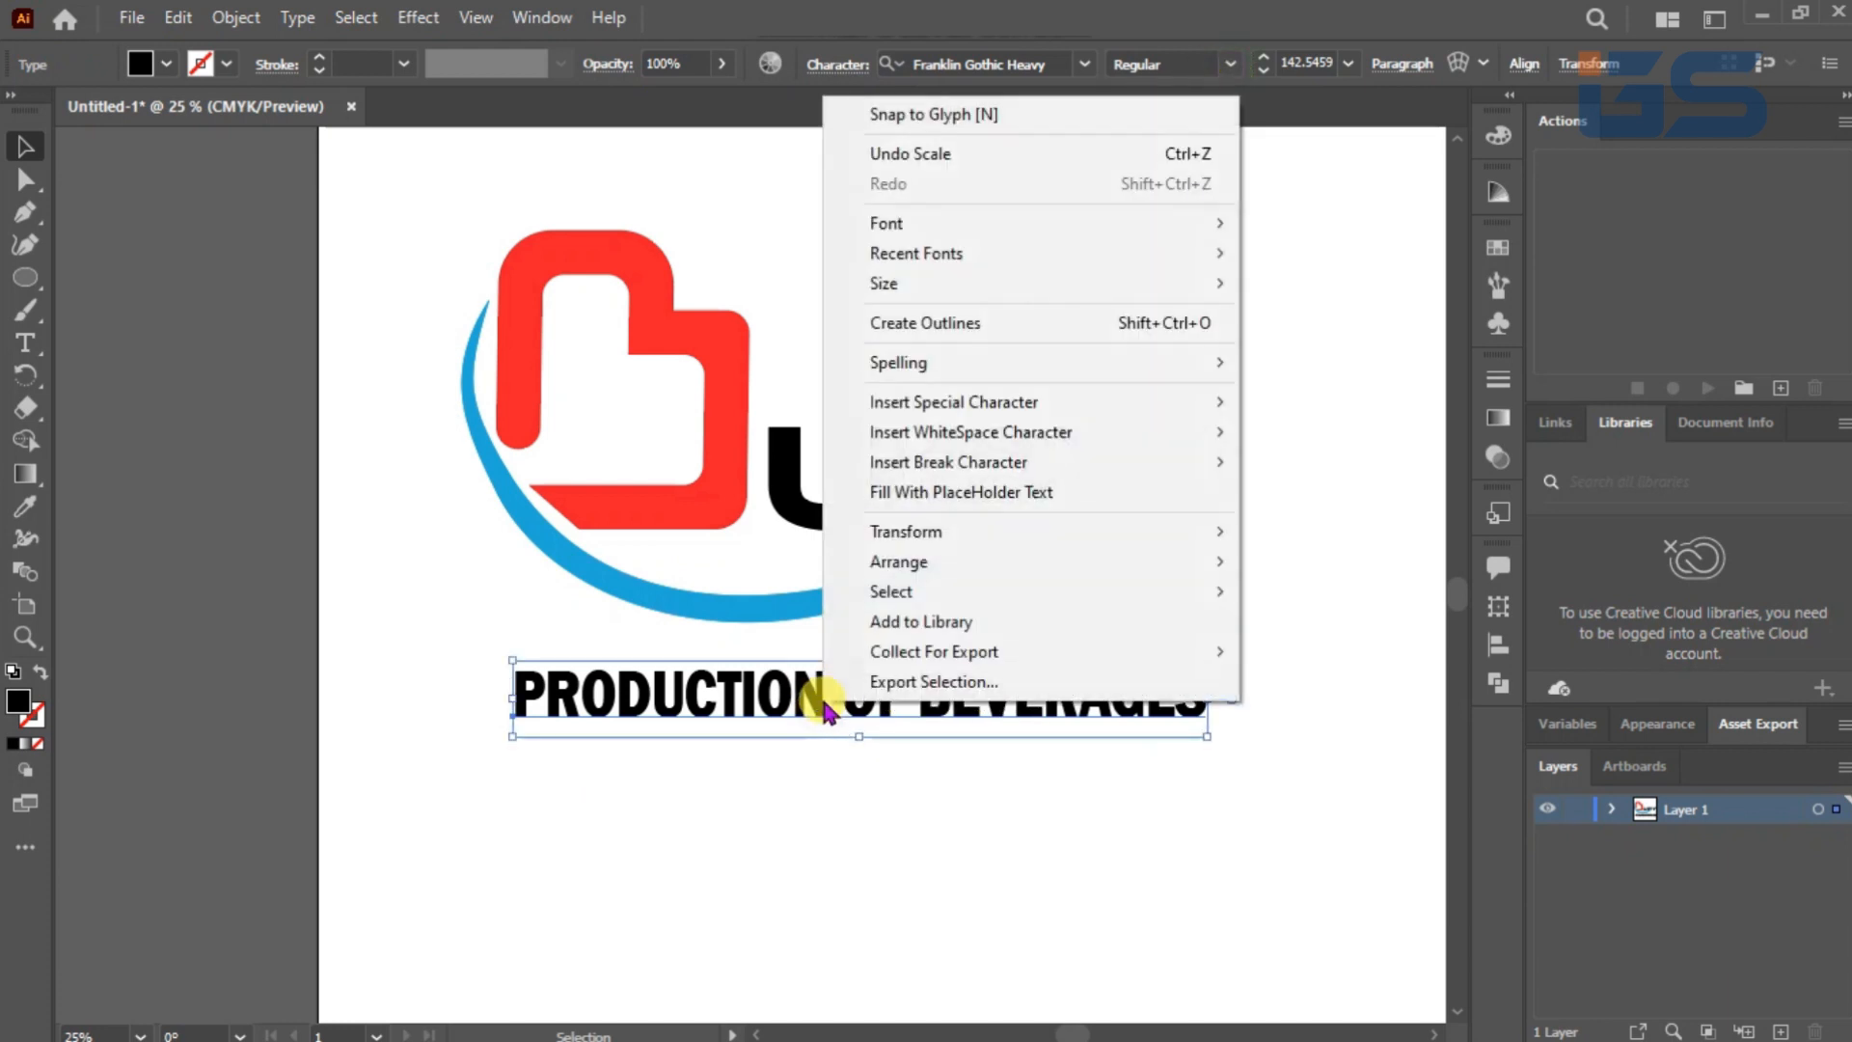
pyautogui.click(959, 324)
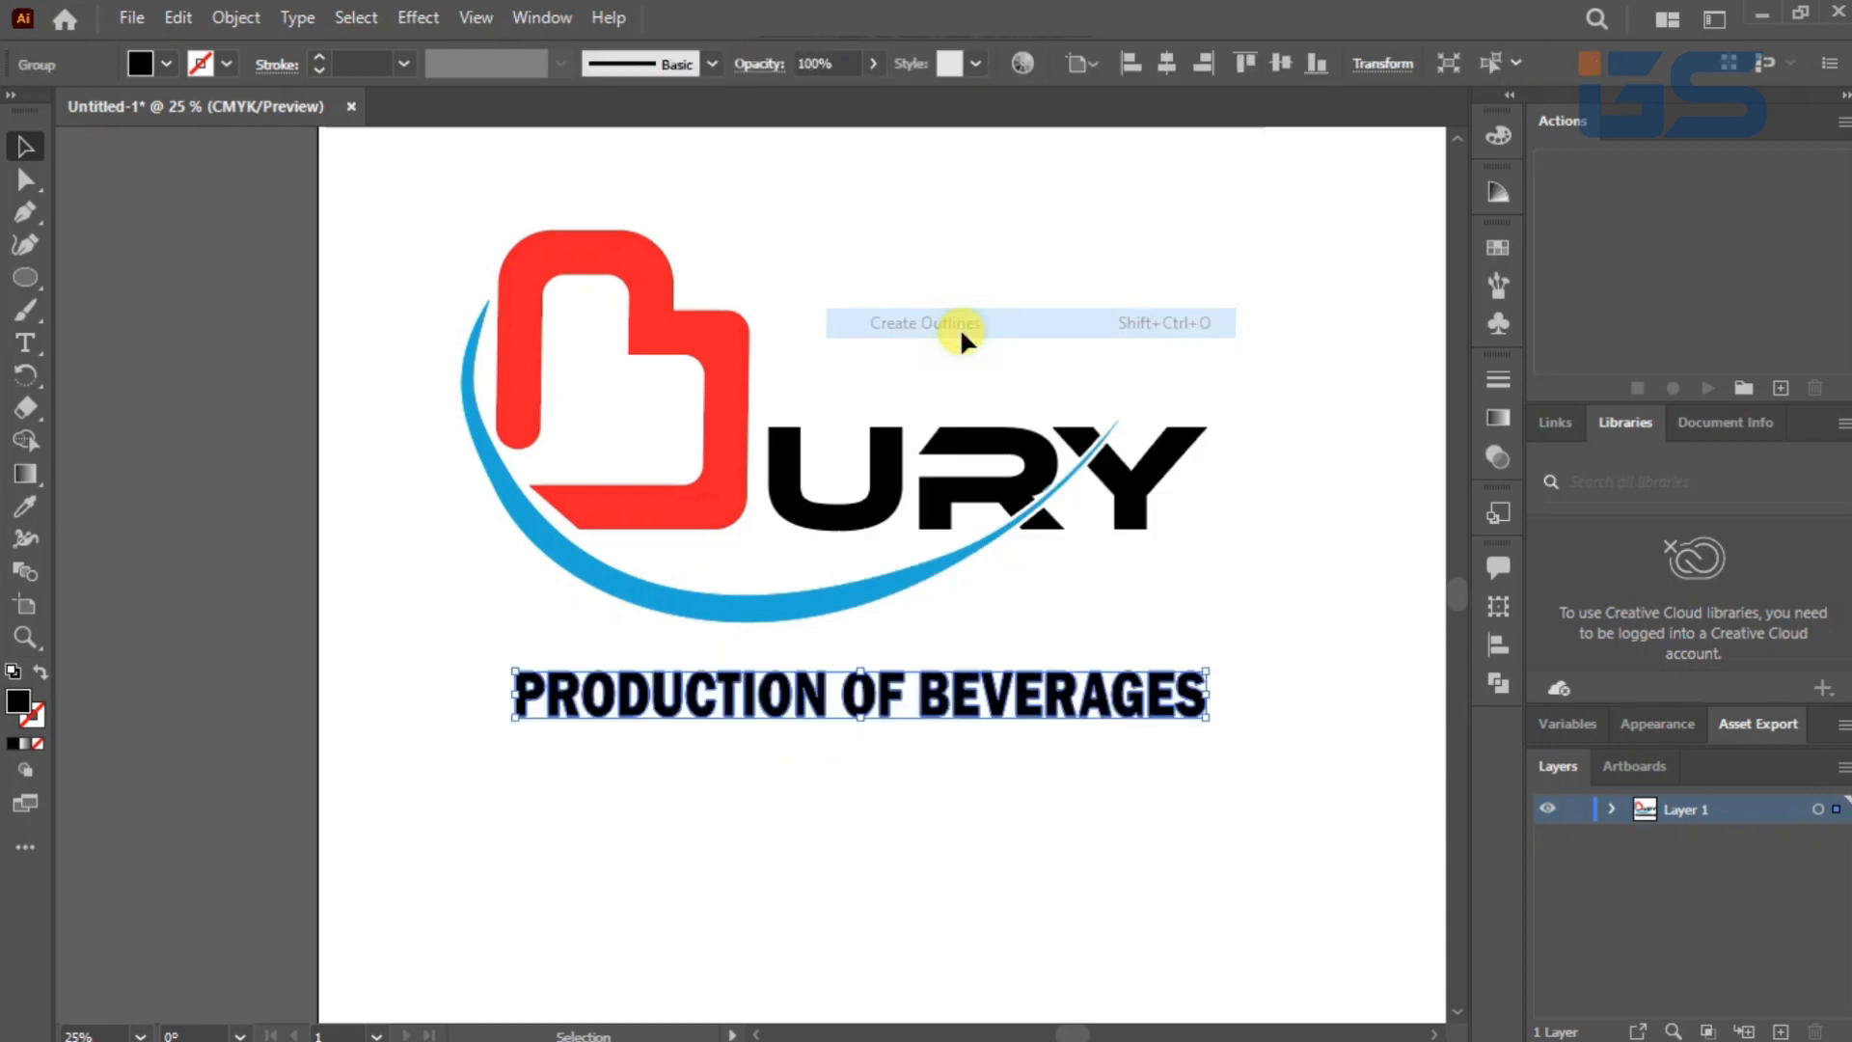
# Step: Duplicate the blue swoosh below the logo and mirror the copy horizontally
pyautogui.click(888, 838)
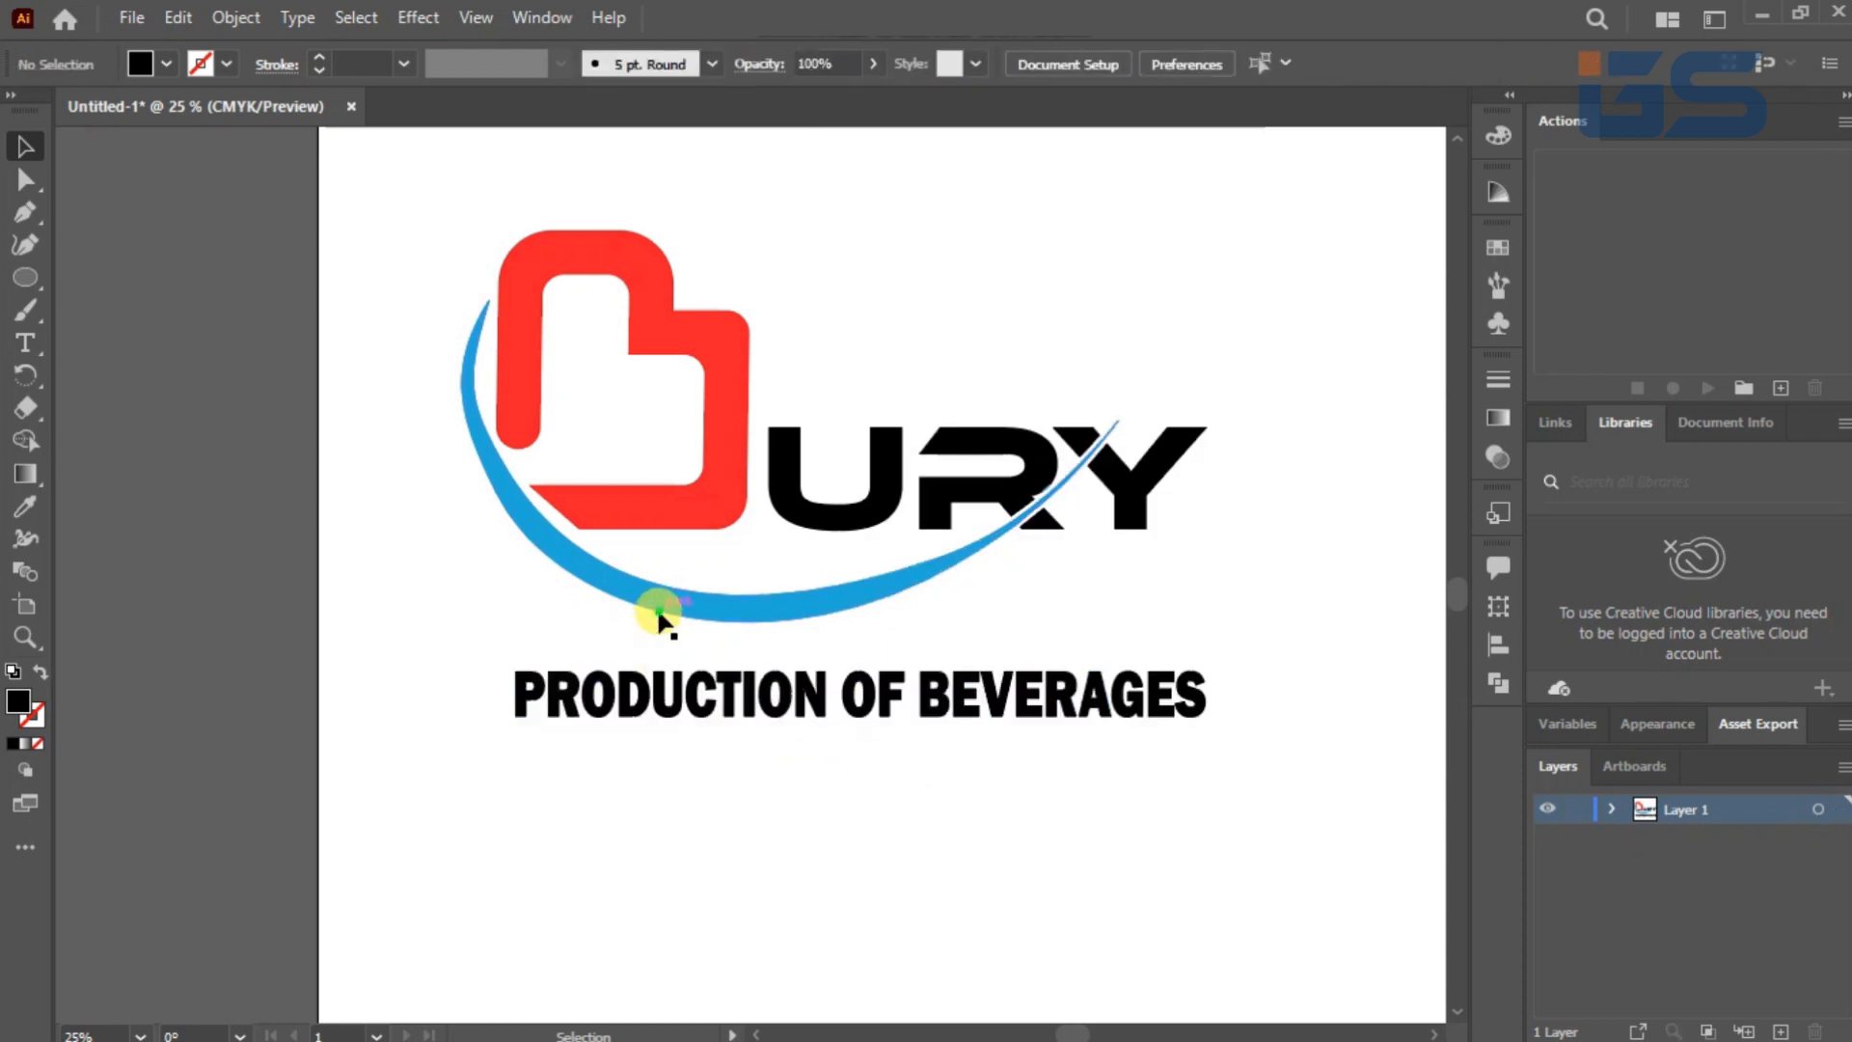
pyautogui.click(697, 608)
pyautogui.moveTo(700, 606); pyautogui.dragTo(955, 883)
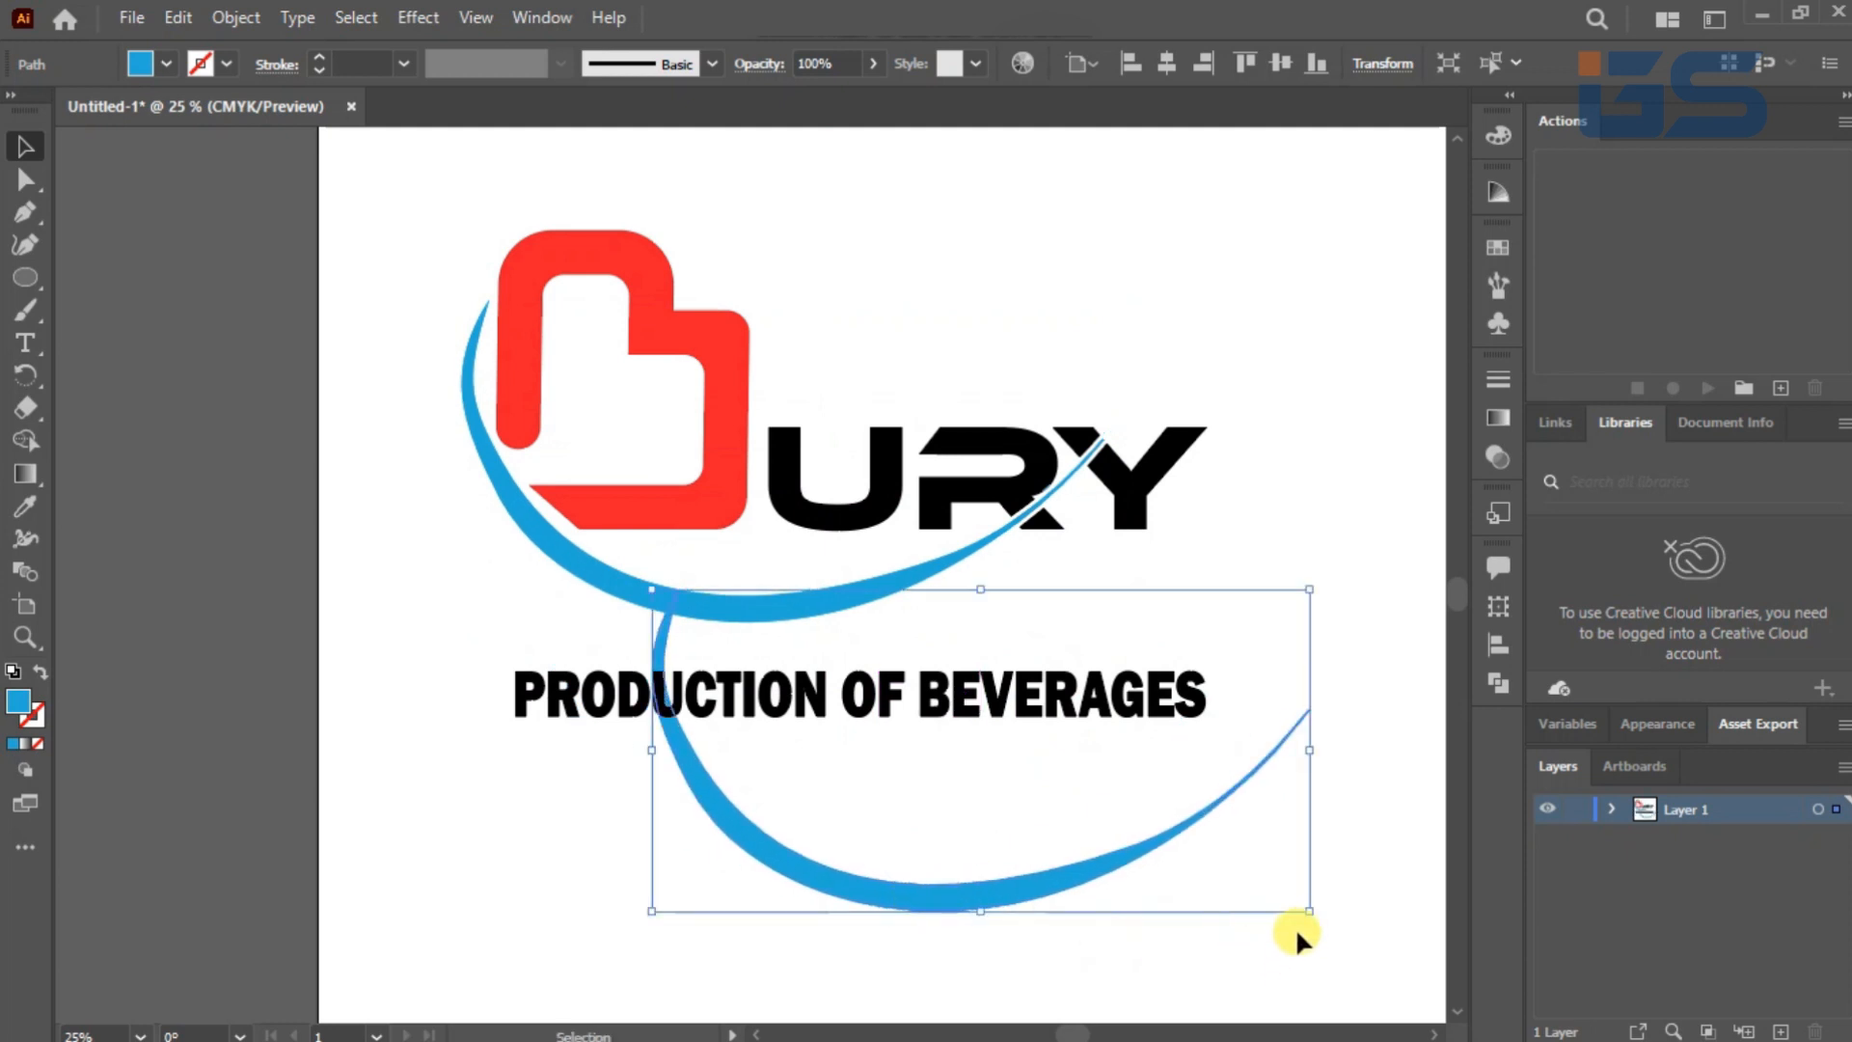
pyautogui.moveTo(1315, 928); pyautogui.dragTo(1273, 856)
pyautogui.moveTo(1306, 716); pyautogui.dragTo(347, 578)
# Step: Move the mirrored swoosh over the tagline and rotate it clockwise so its thick end curves around the end of BEVERAGES
pyautogui.click(1103, 941)
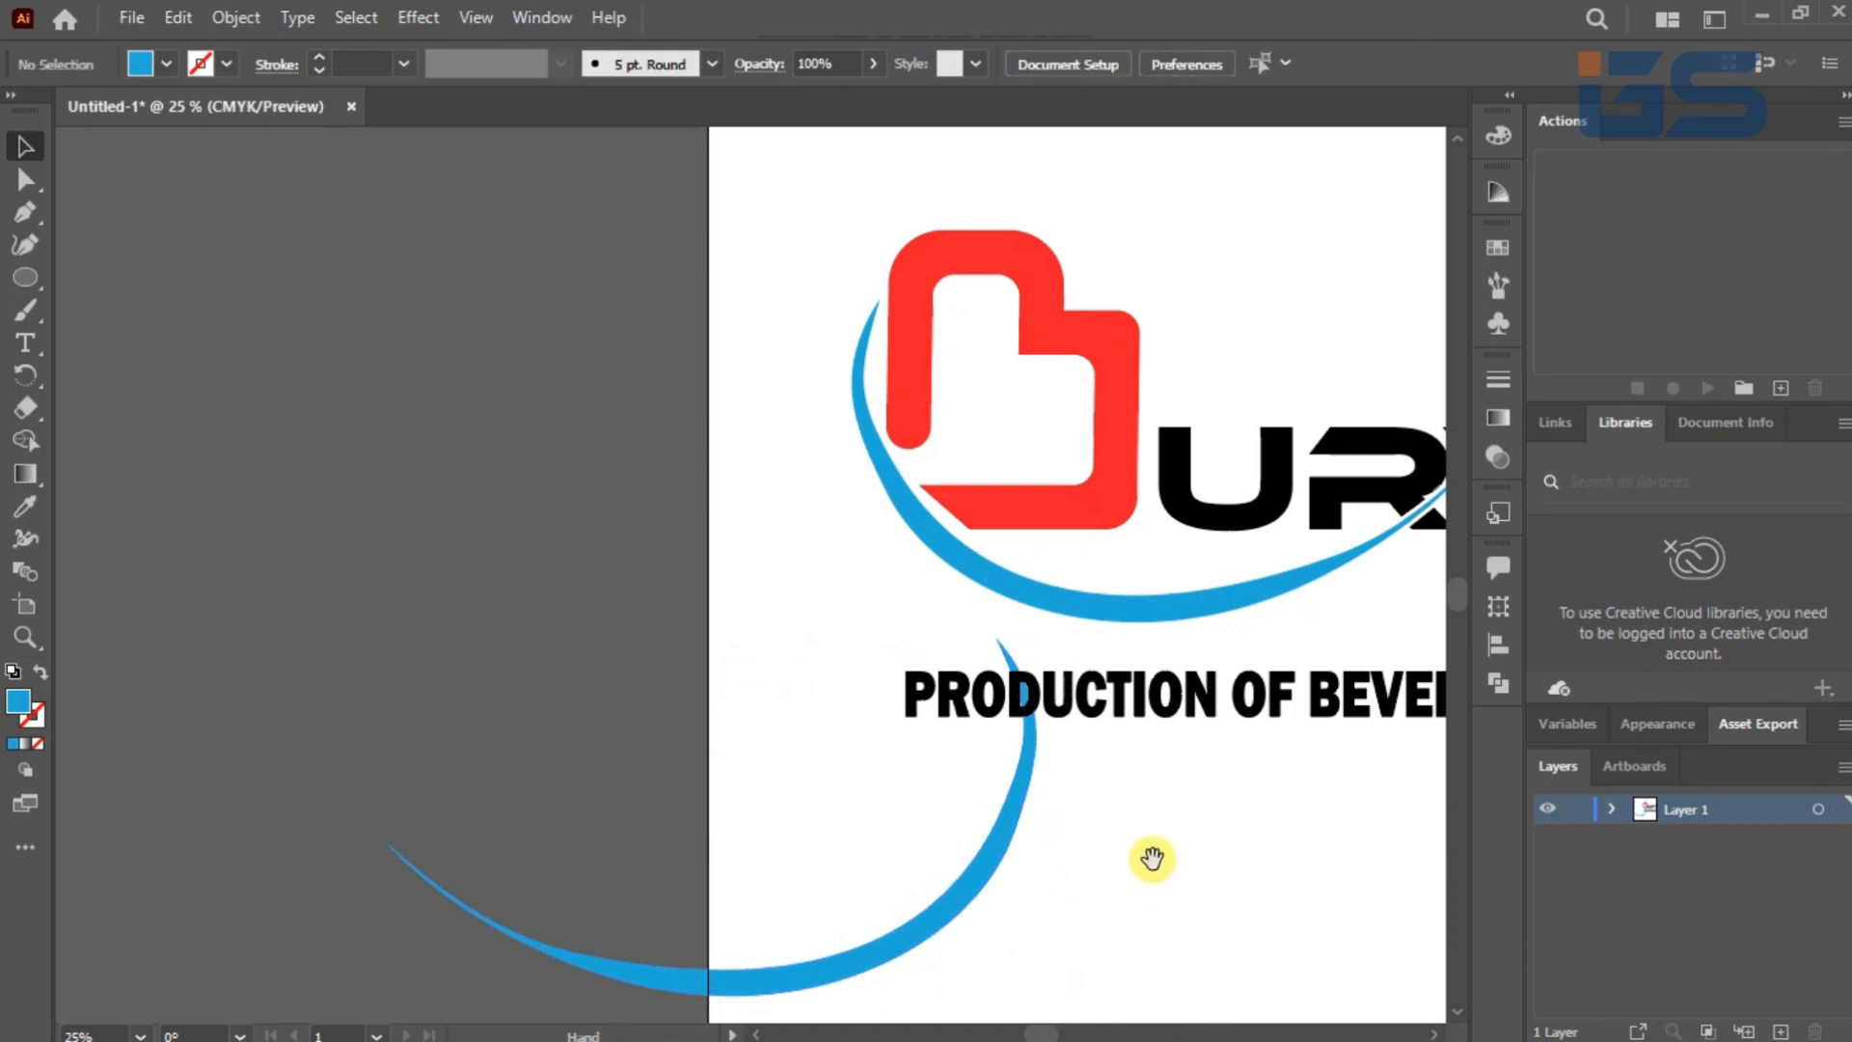
pyautogui.moveTo(1149, 856); pyautogui.dragTo(537, 814)
pyautogui.moveTo(351, 821); pyautogui.dragTo(945, 758)
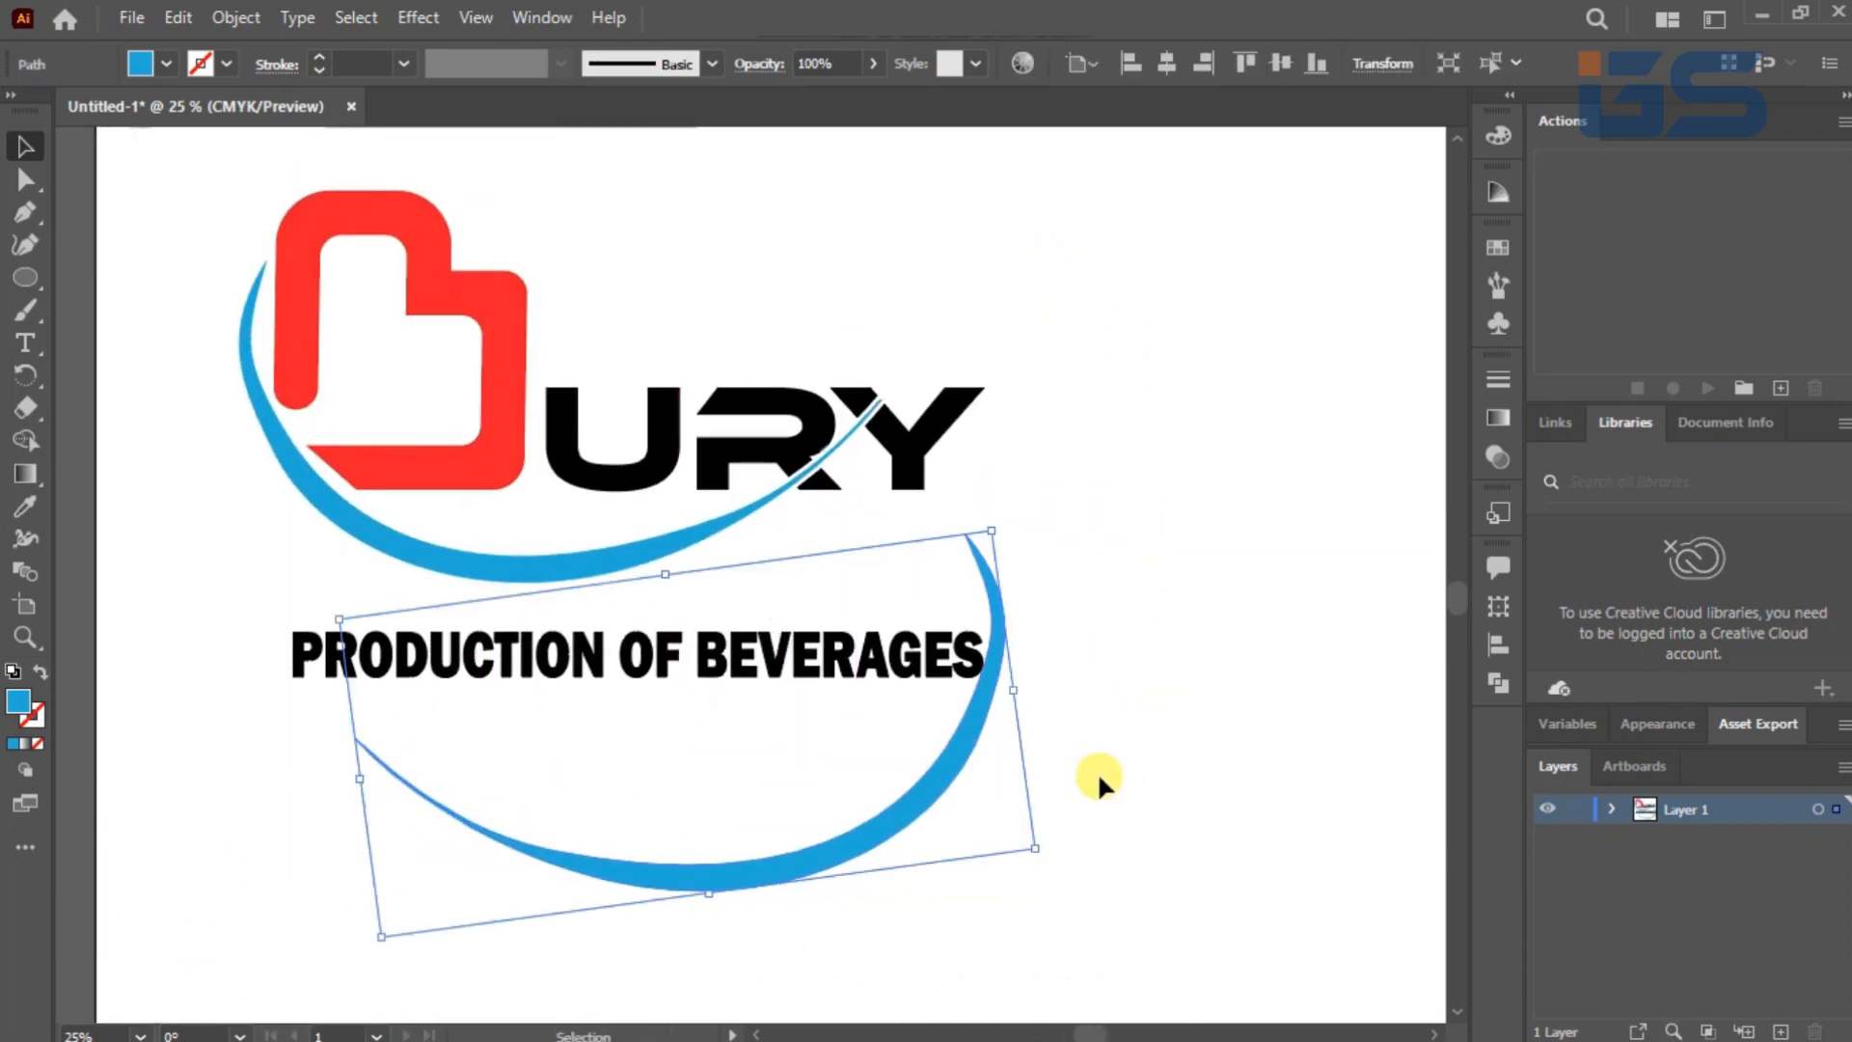
pyautogui.moveTo(1039, 860); pyautogui.dragTo(900, 936)
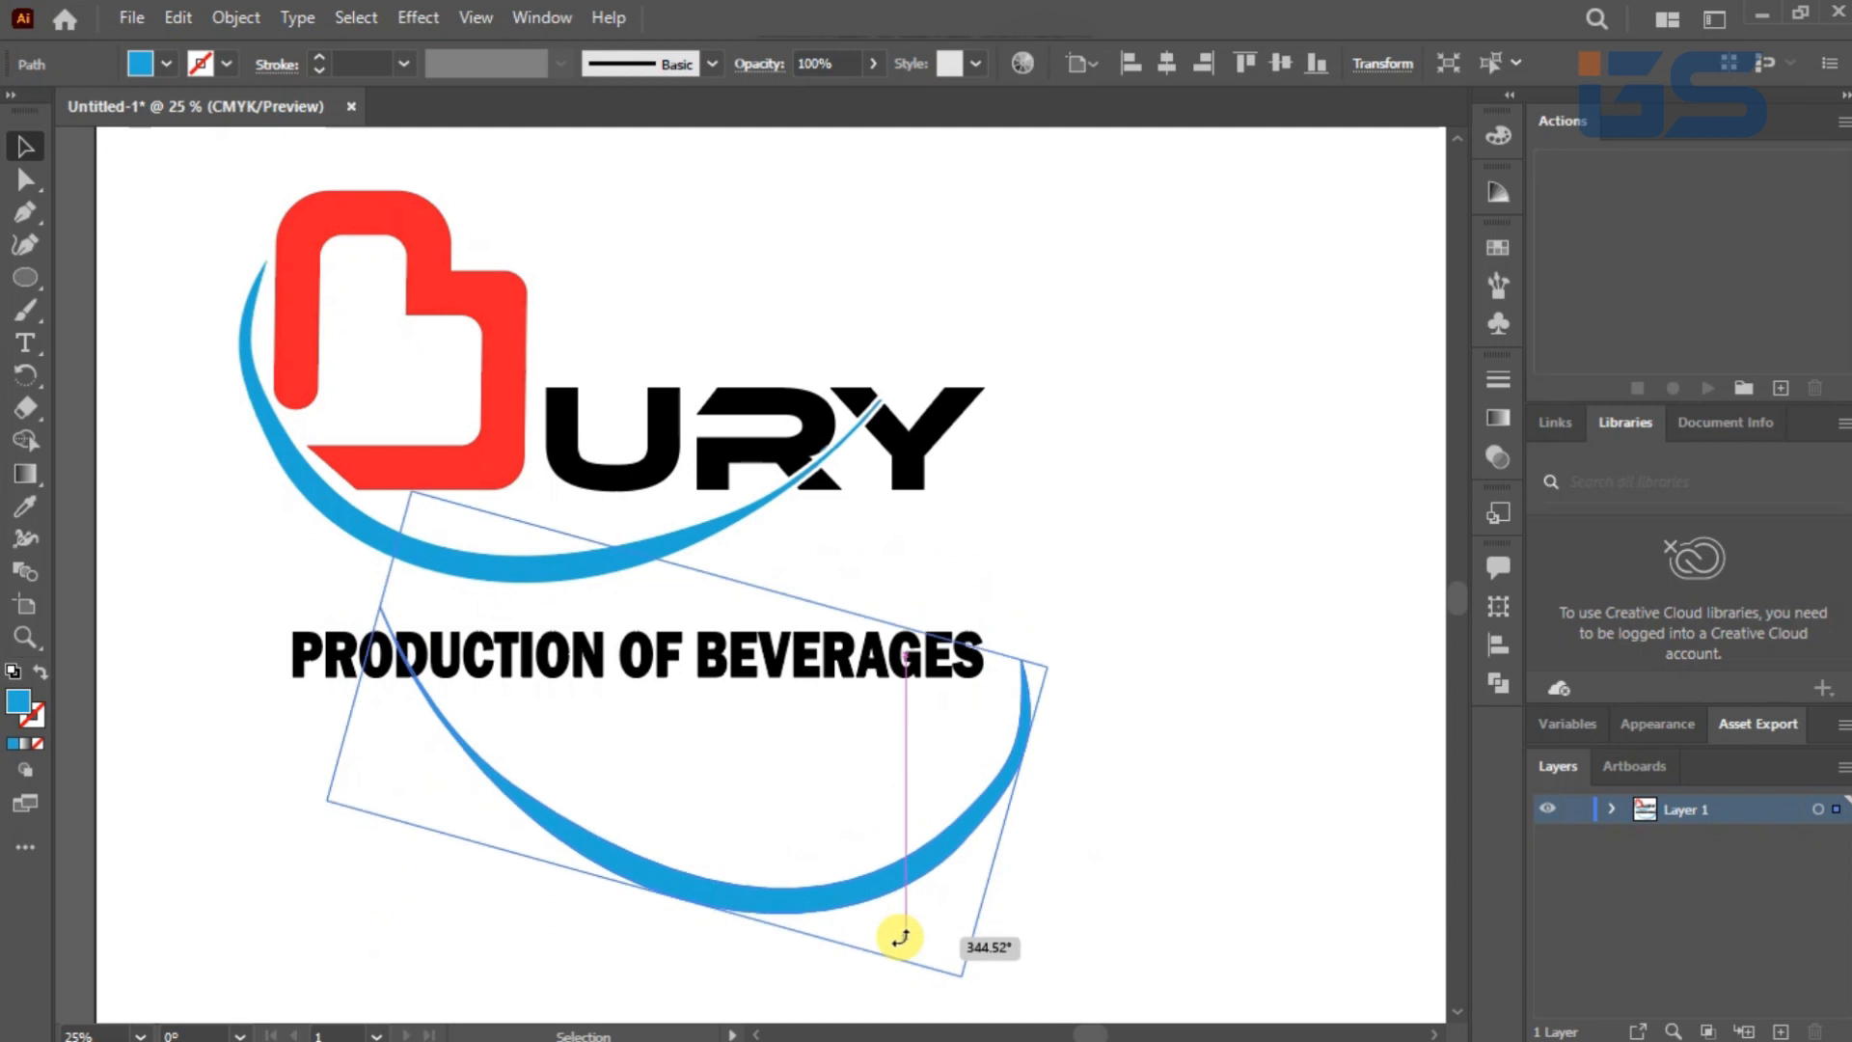
pyautogui.moveTo(929, 870); pyautogui.dragTo(917, 747)
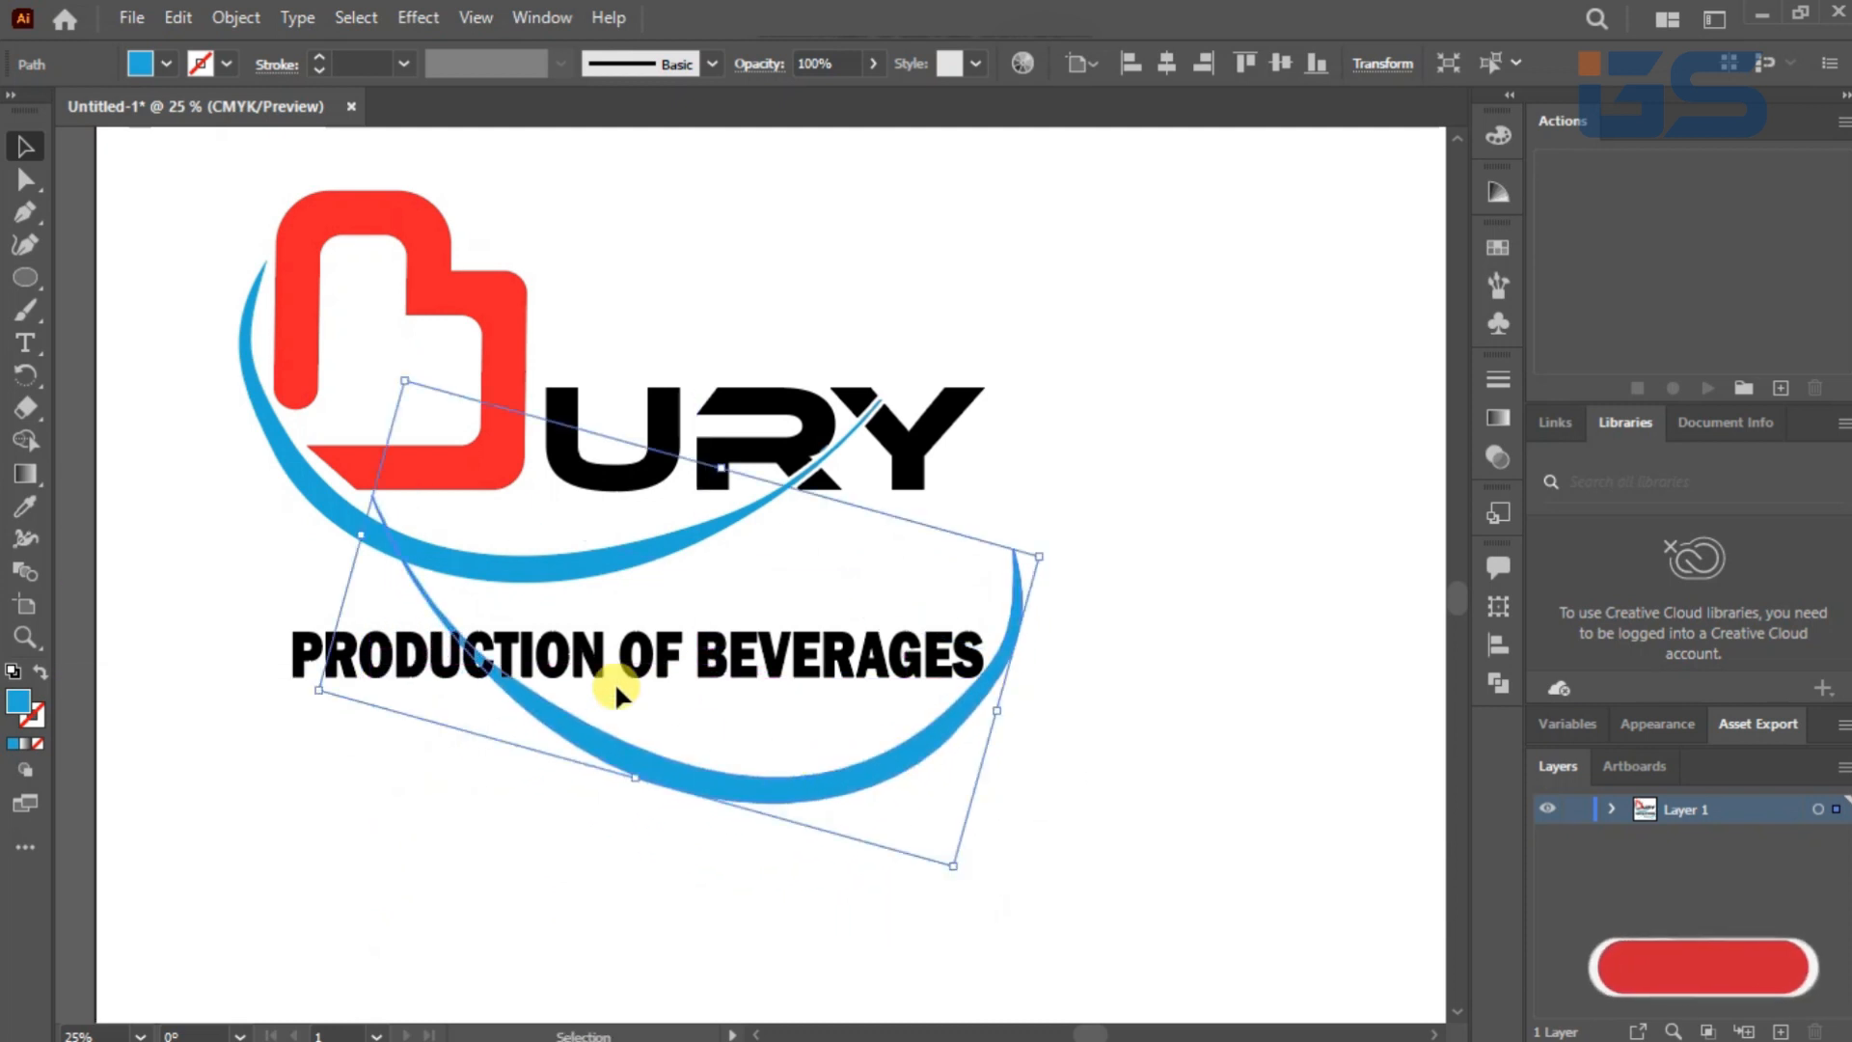
# Step: Shrink the mirrored swoosh and rotate it slightly counterclockwise so it cradles the tagline, starting above the D of PRODUCTION
pyautogui.moveTo(404, 379); pyautogui.dragTo(411, 478)
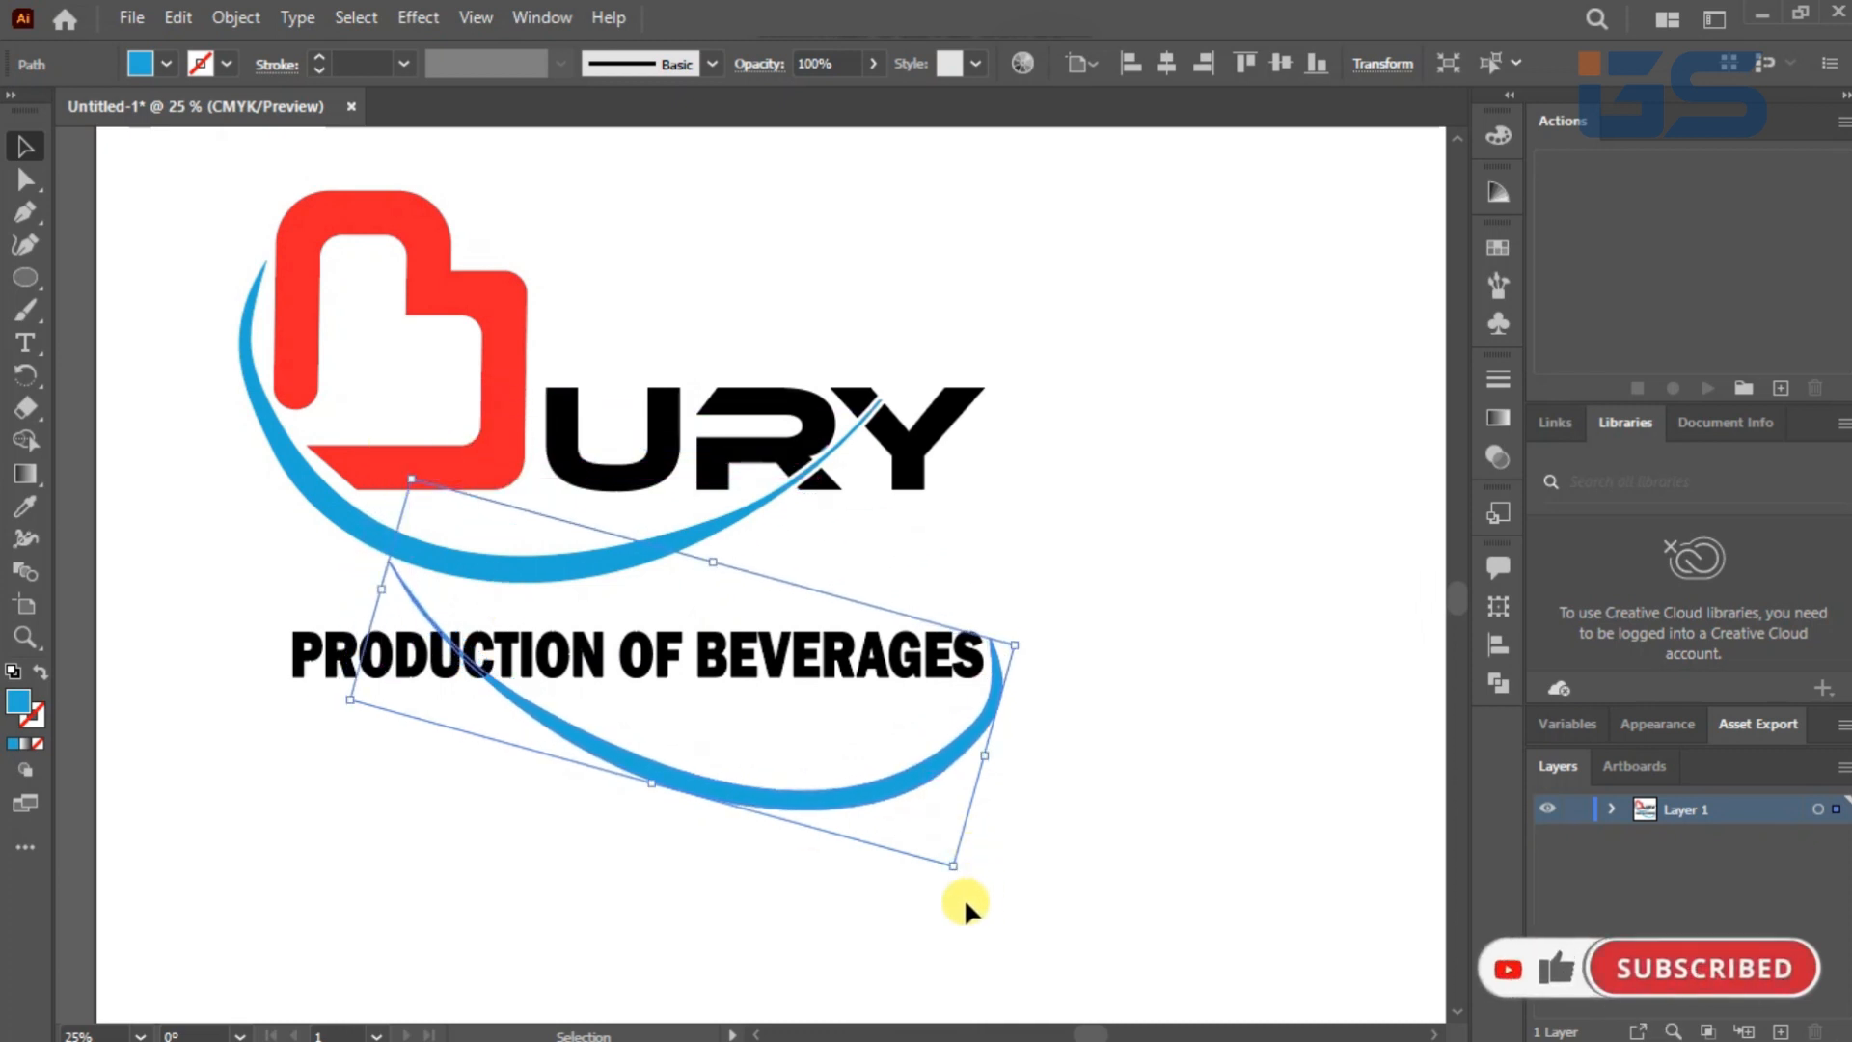
pyautogui.click(951, 874)
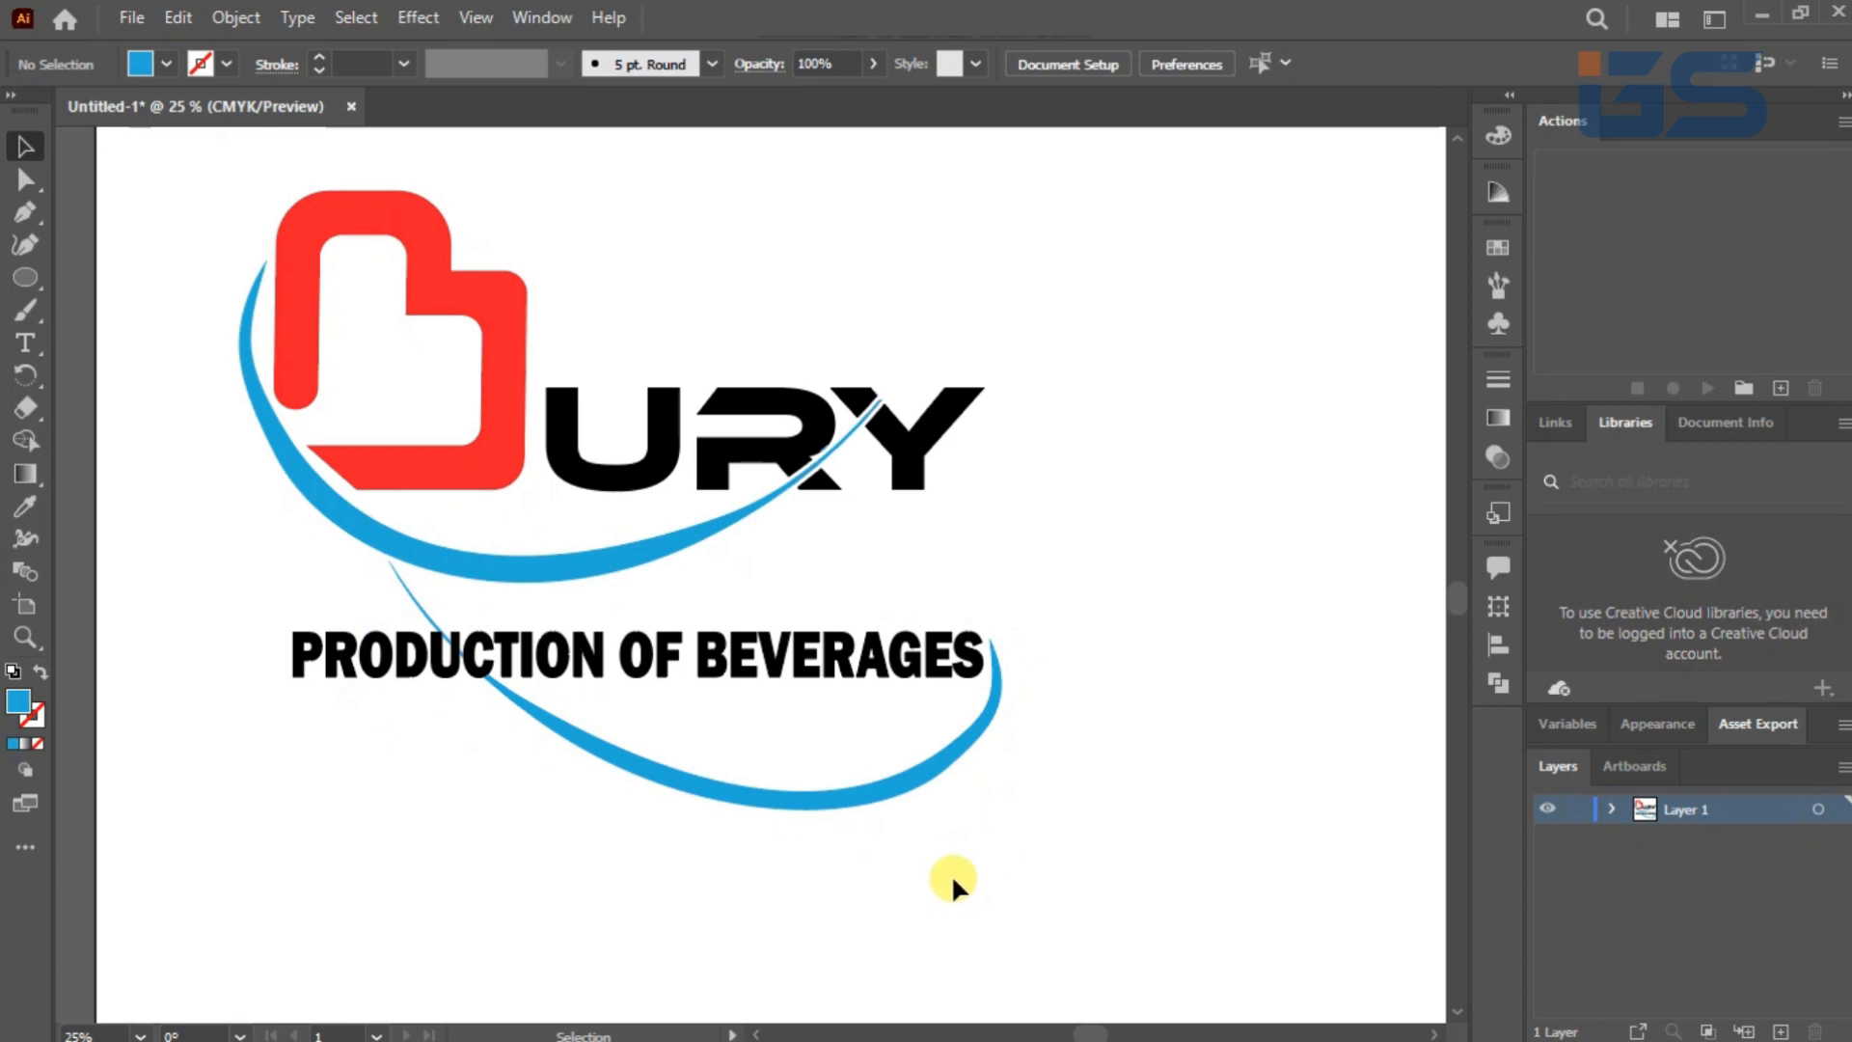
pyautogui.click(897, 802)
pyautogui.moveTo(956, 880); pyautogui.dragTo(985, 838)
pyautogui.click(841, 837)
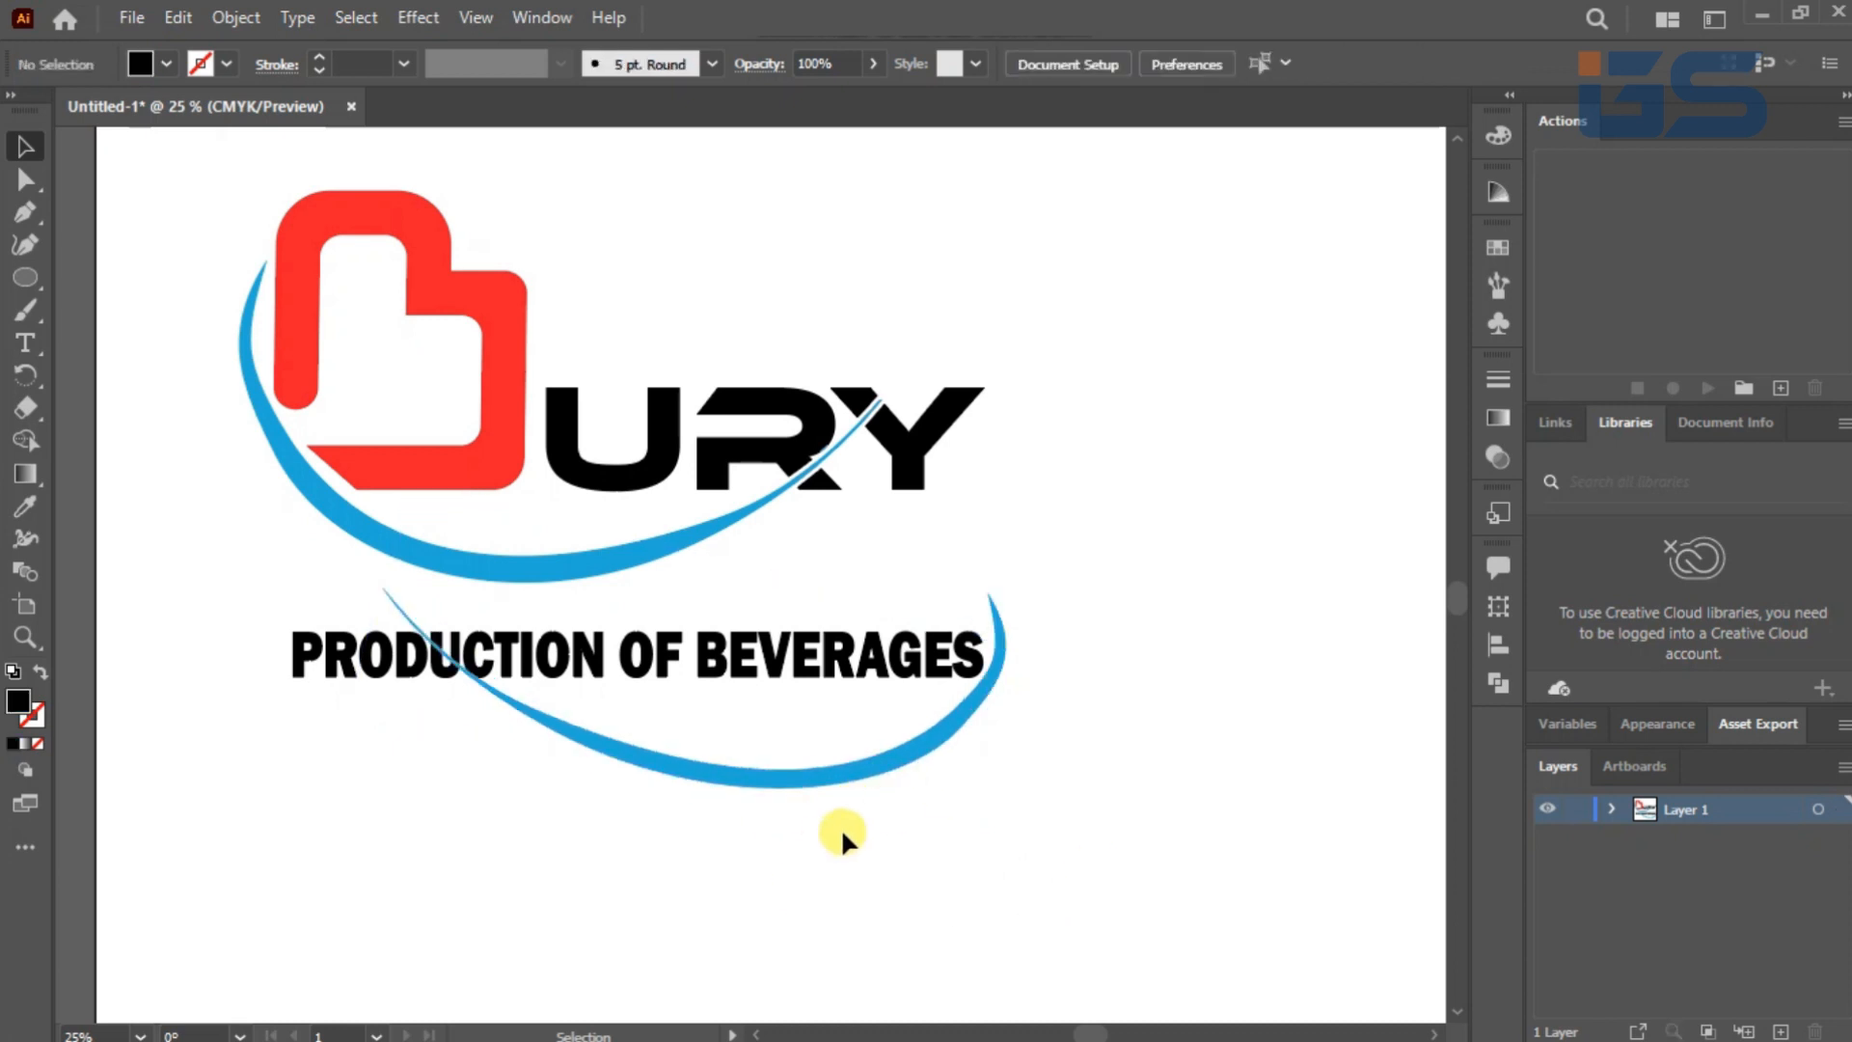
# Step: Offset the lower swoosh's path by 10 px with Miter joins and a miter limit of 4
pyautogui.moveTo(622, 718); pyautogui.dragTo(837, 772)
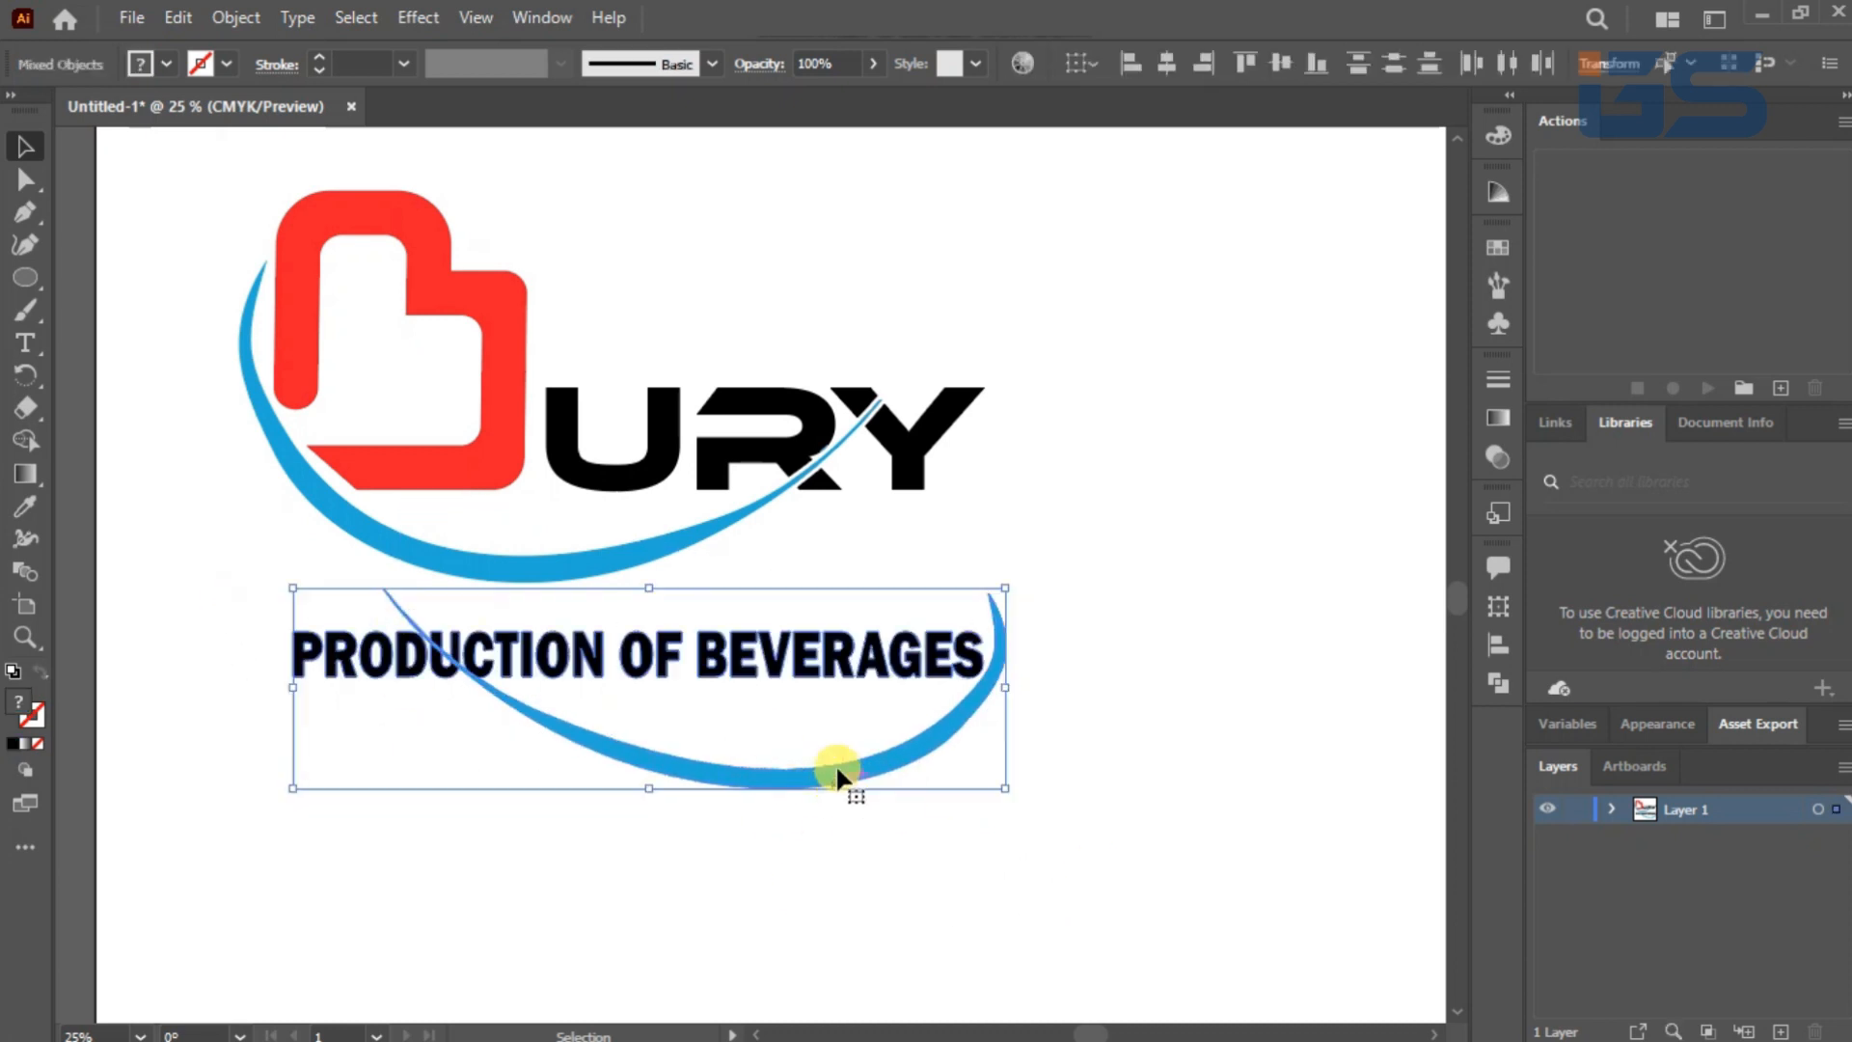
pyautogui.click(826, 874)
pyautogui.click(808, 776)
pyautogui.click(236, 17)
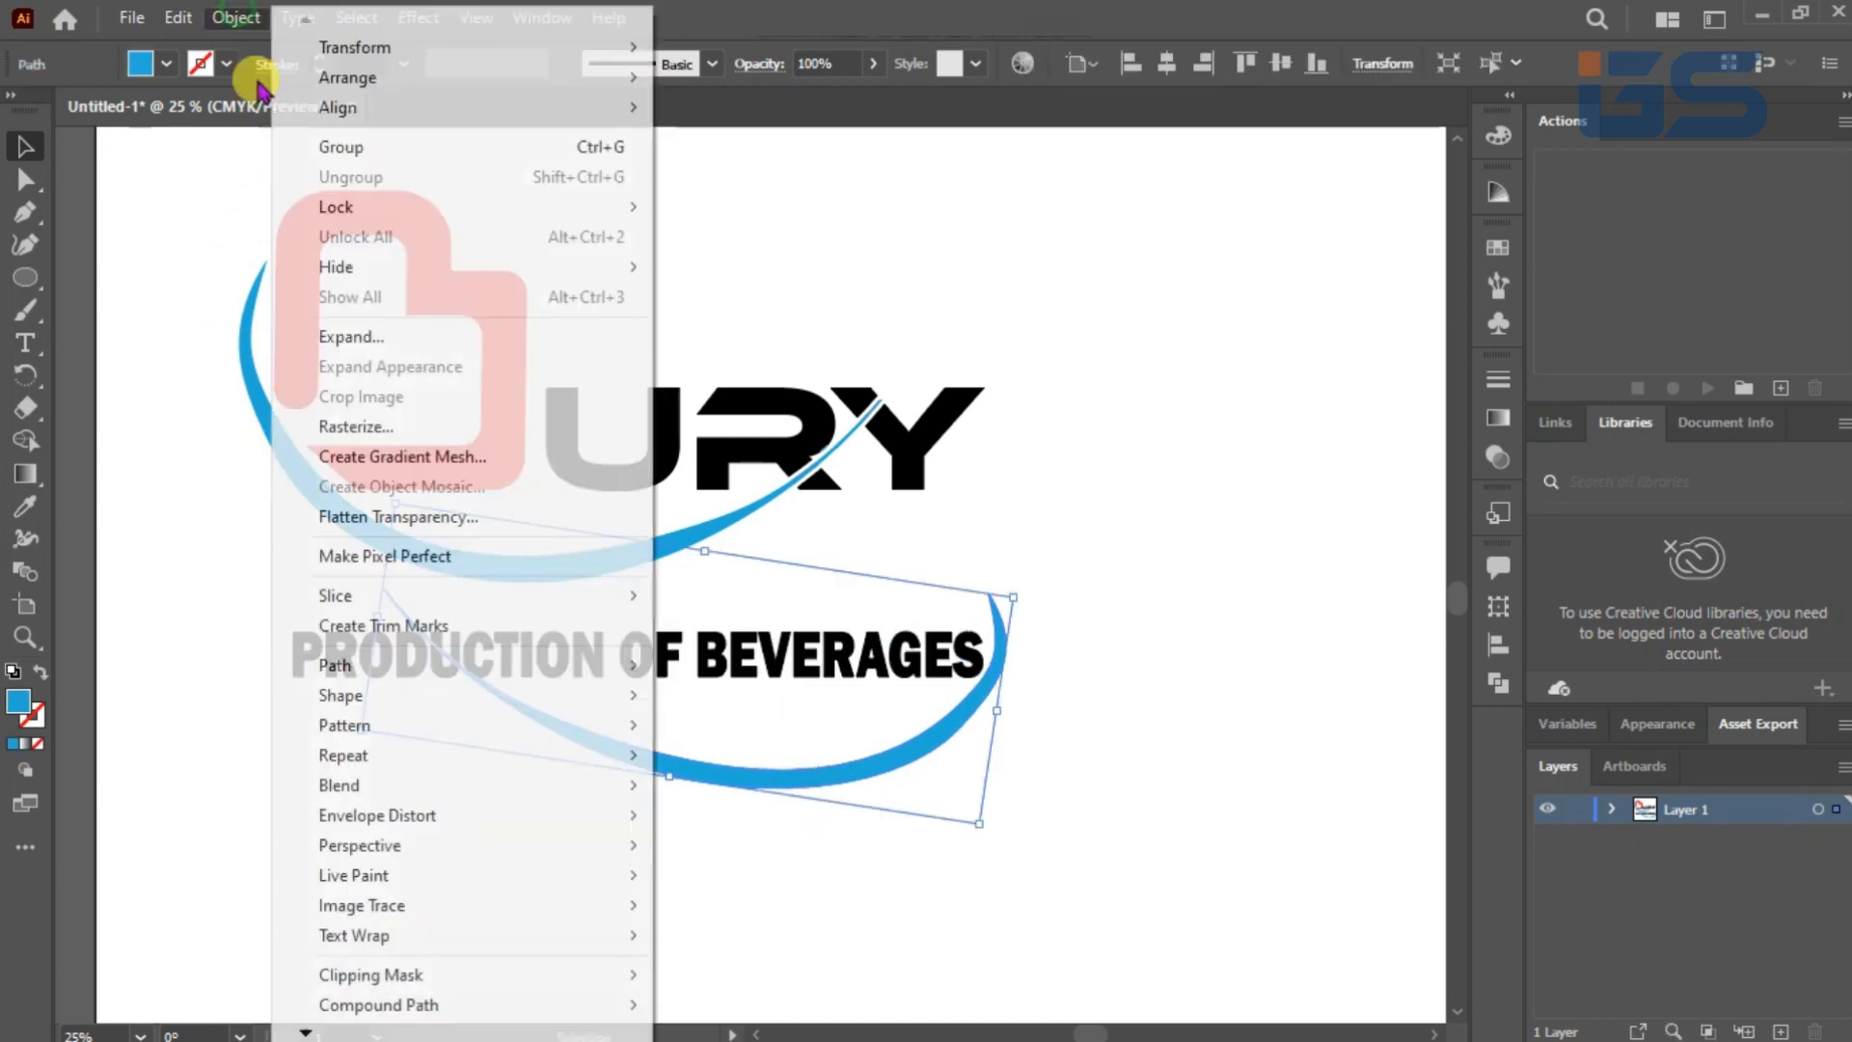
pyautogui.moveTo(495, 663)
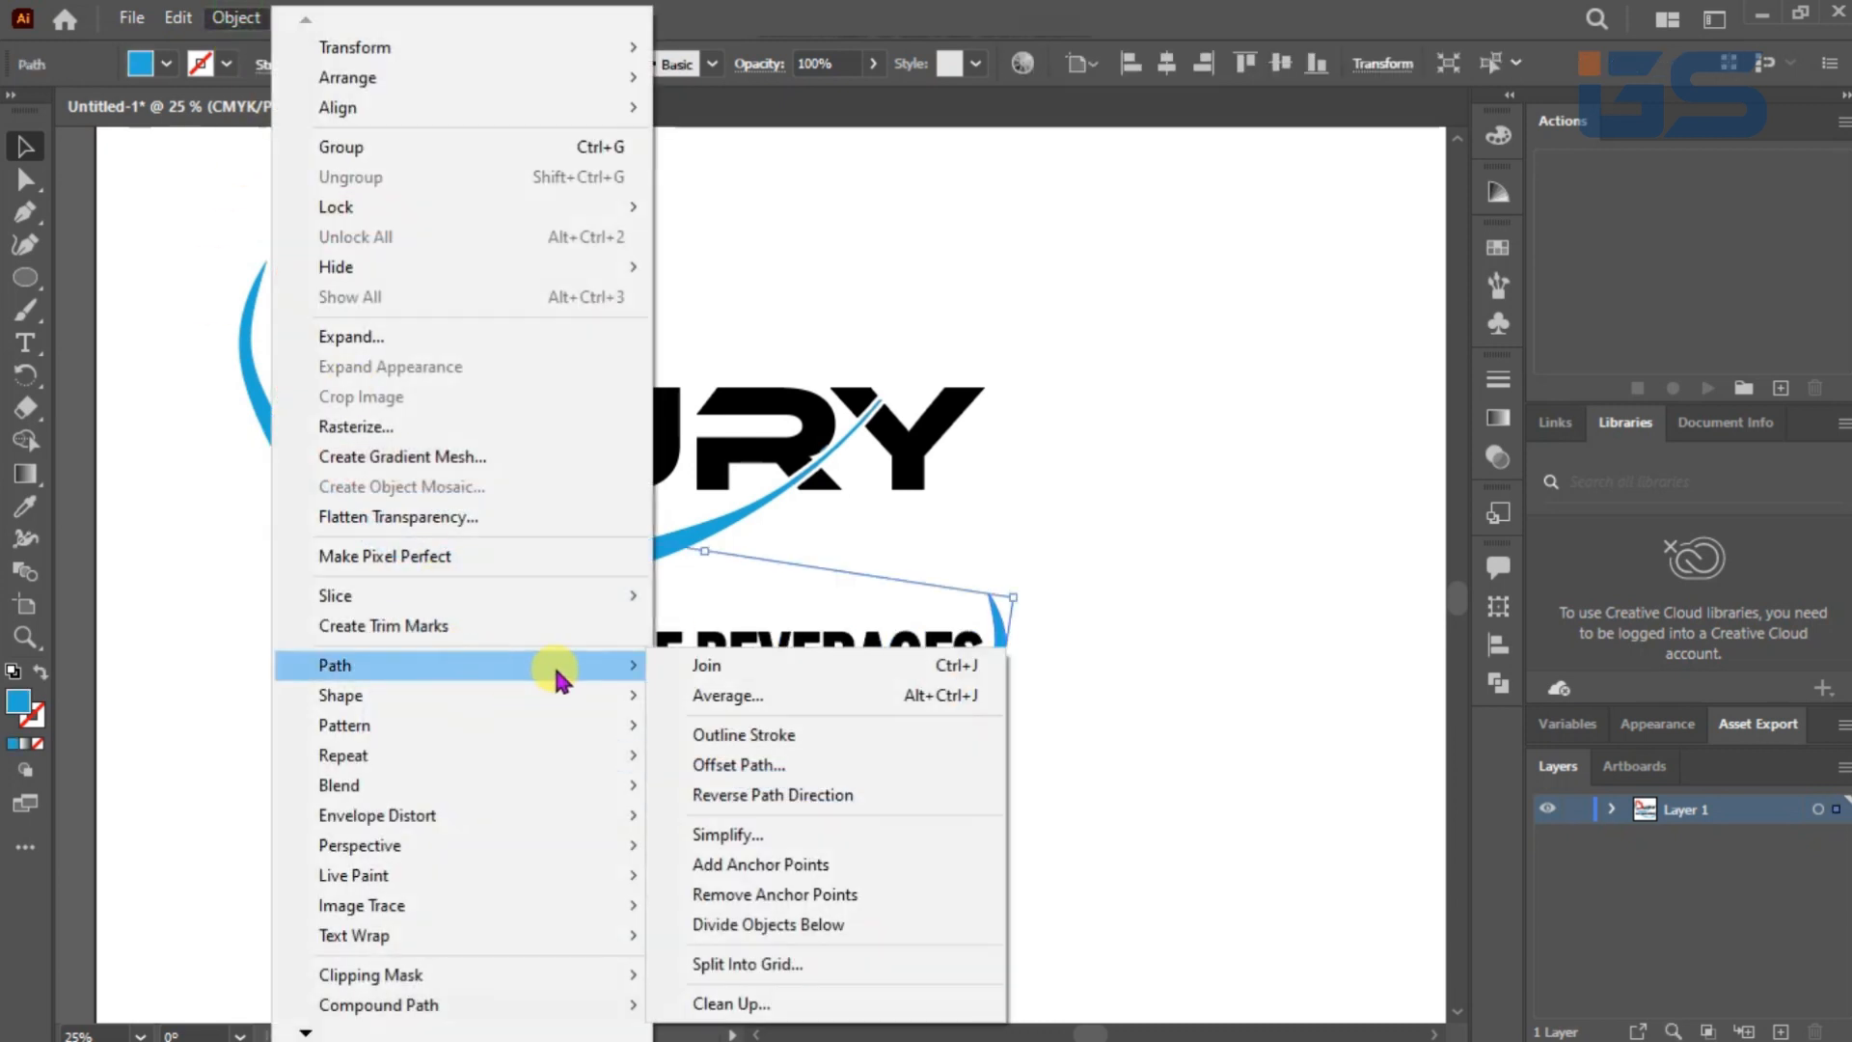
pyautogui.click(769, 765)
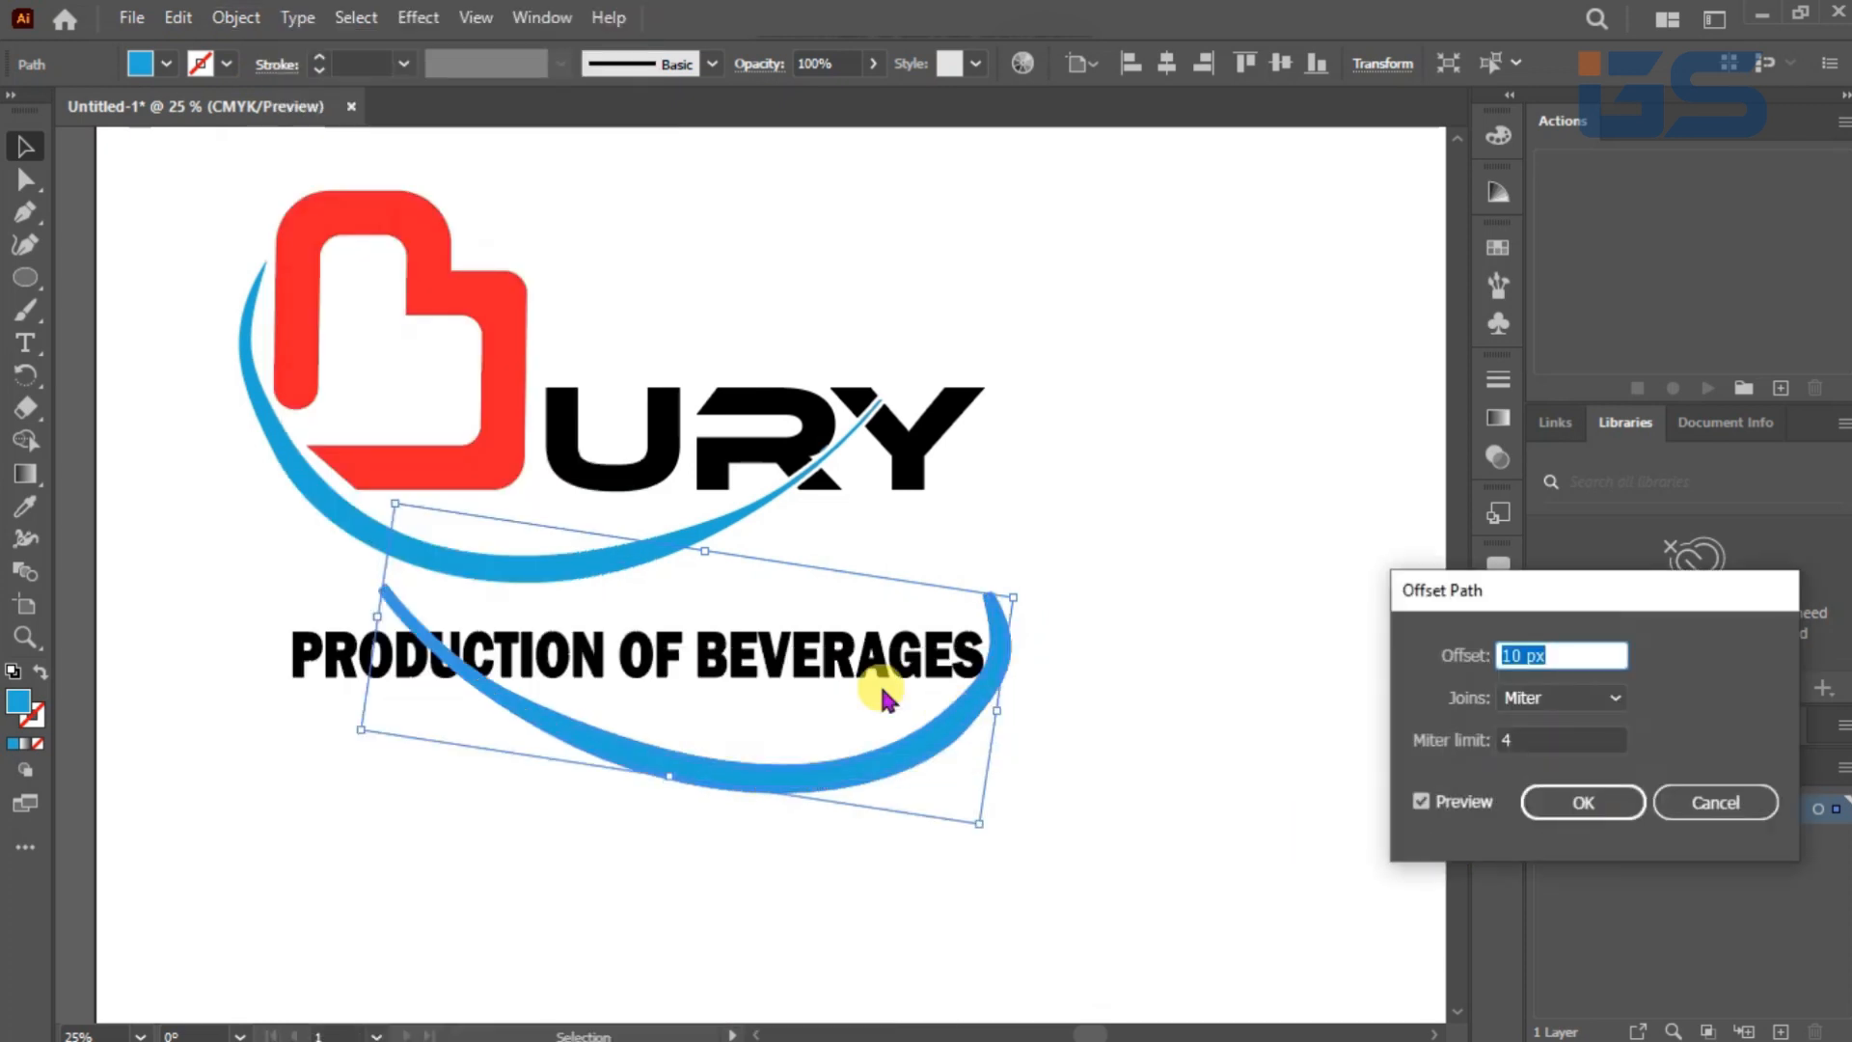
pyautogui.click(1543, 805)
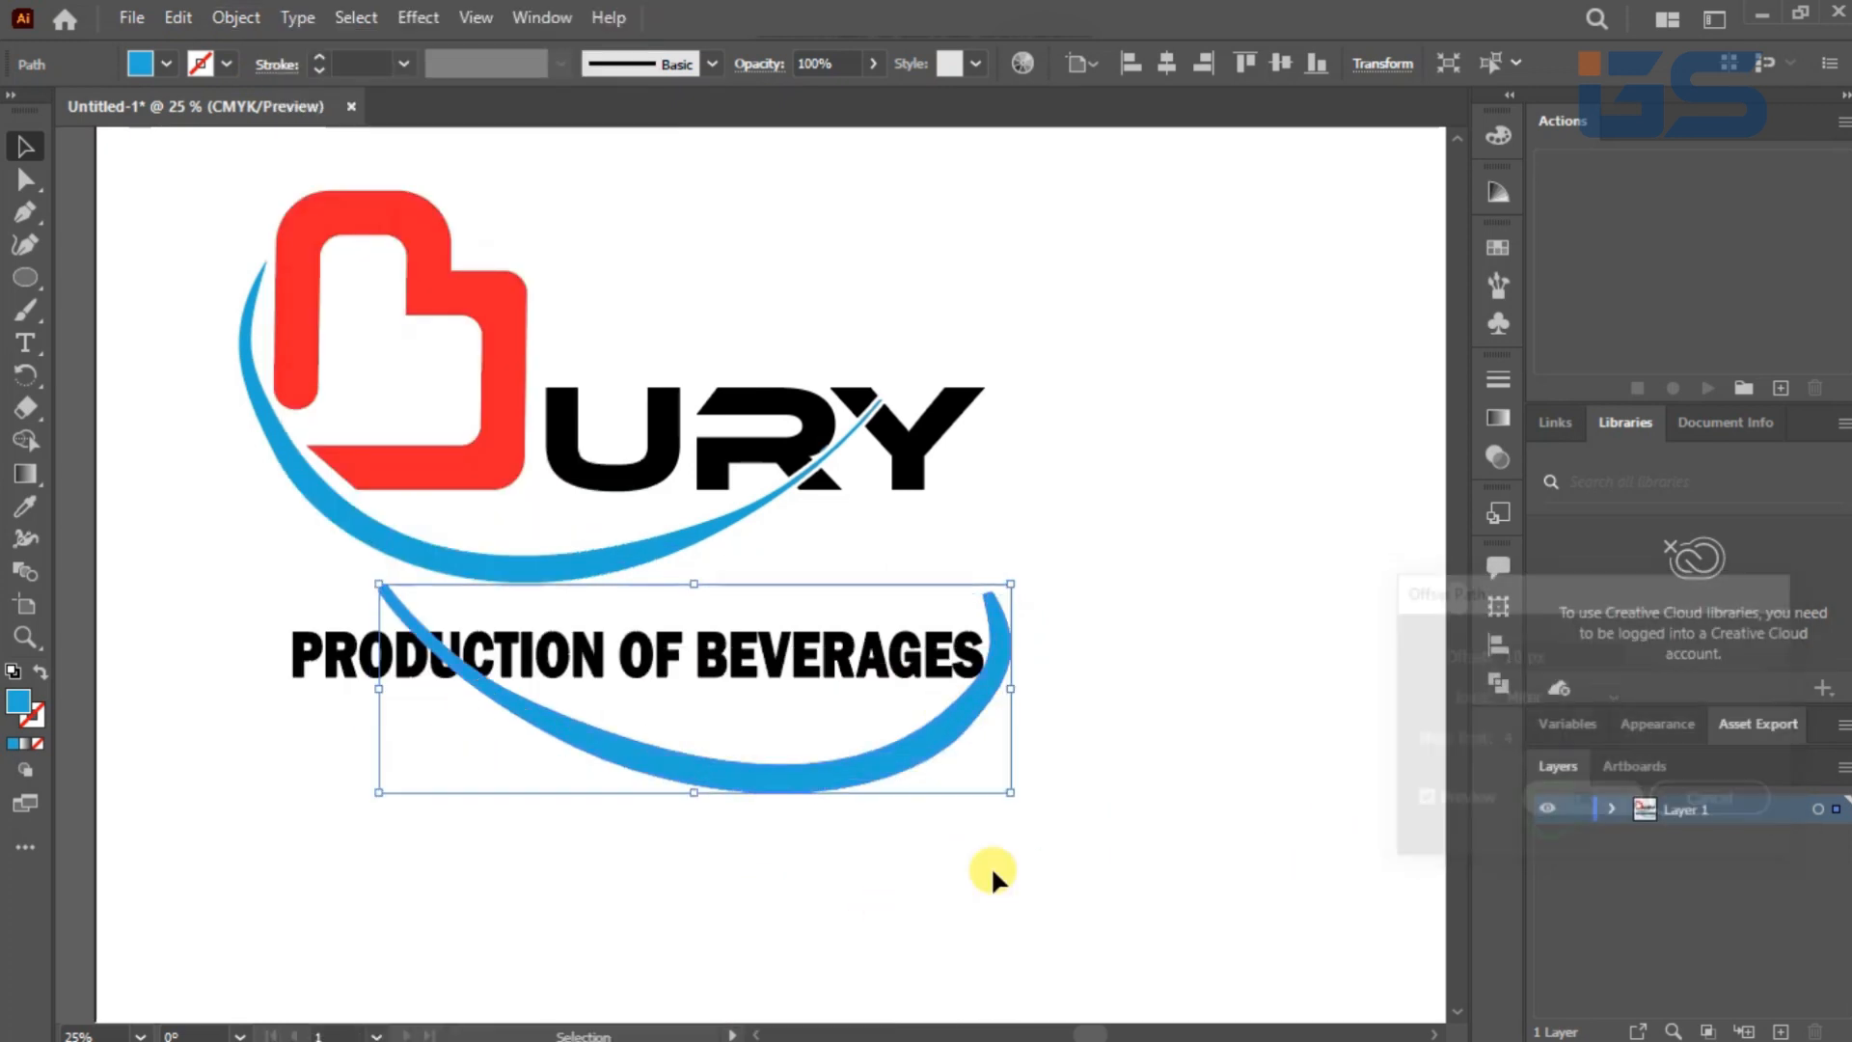
pyautogui.click(992, 868)
# Step: Select the tagline and swooshes, and remove the offset strips along the lower swoosh below the tagline with Shape Builder
pyautogui.moveTo(306, 582); pyautogui.dragTo(976, 810)
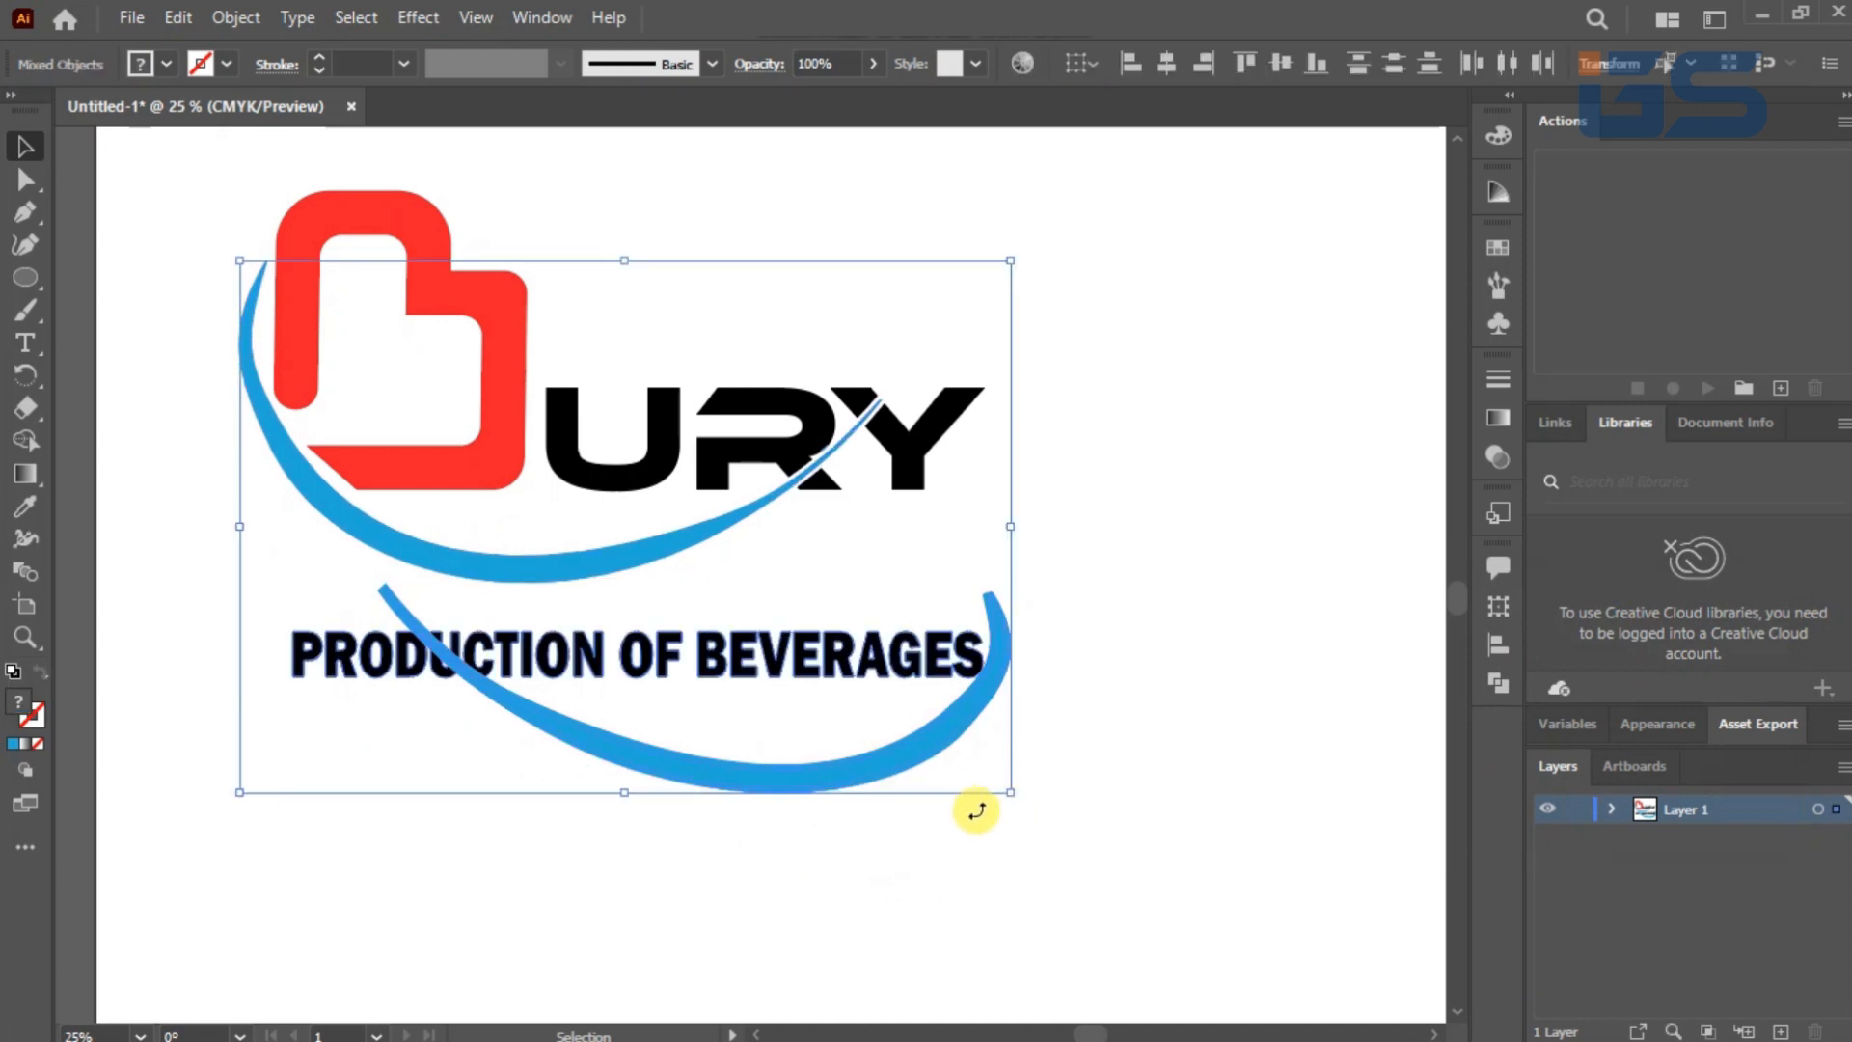
pyautogui.scroll(2, 762, 689)
pyautogui.moveTo(658, 644); pyautogui.dragTo(1081, 645)
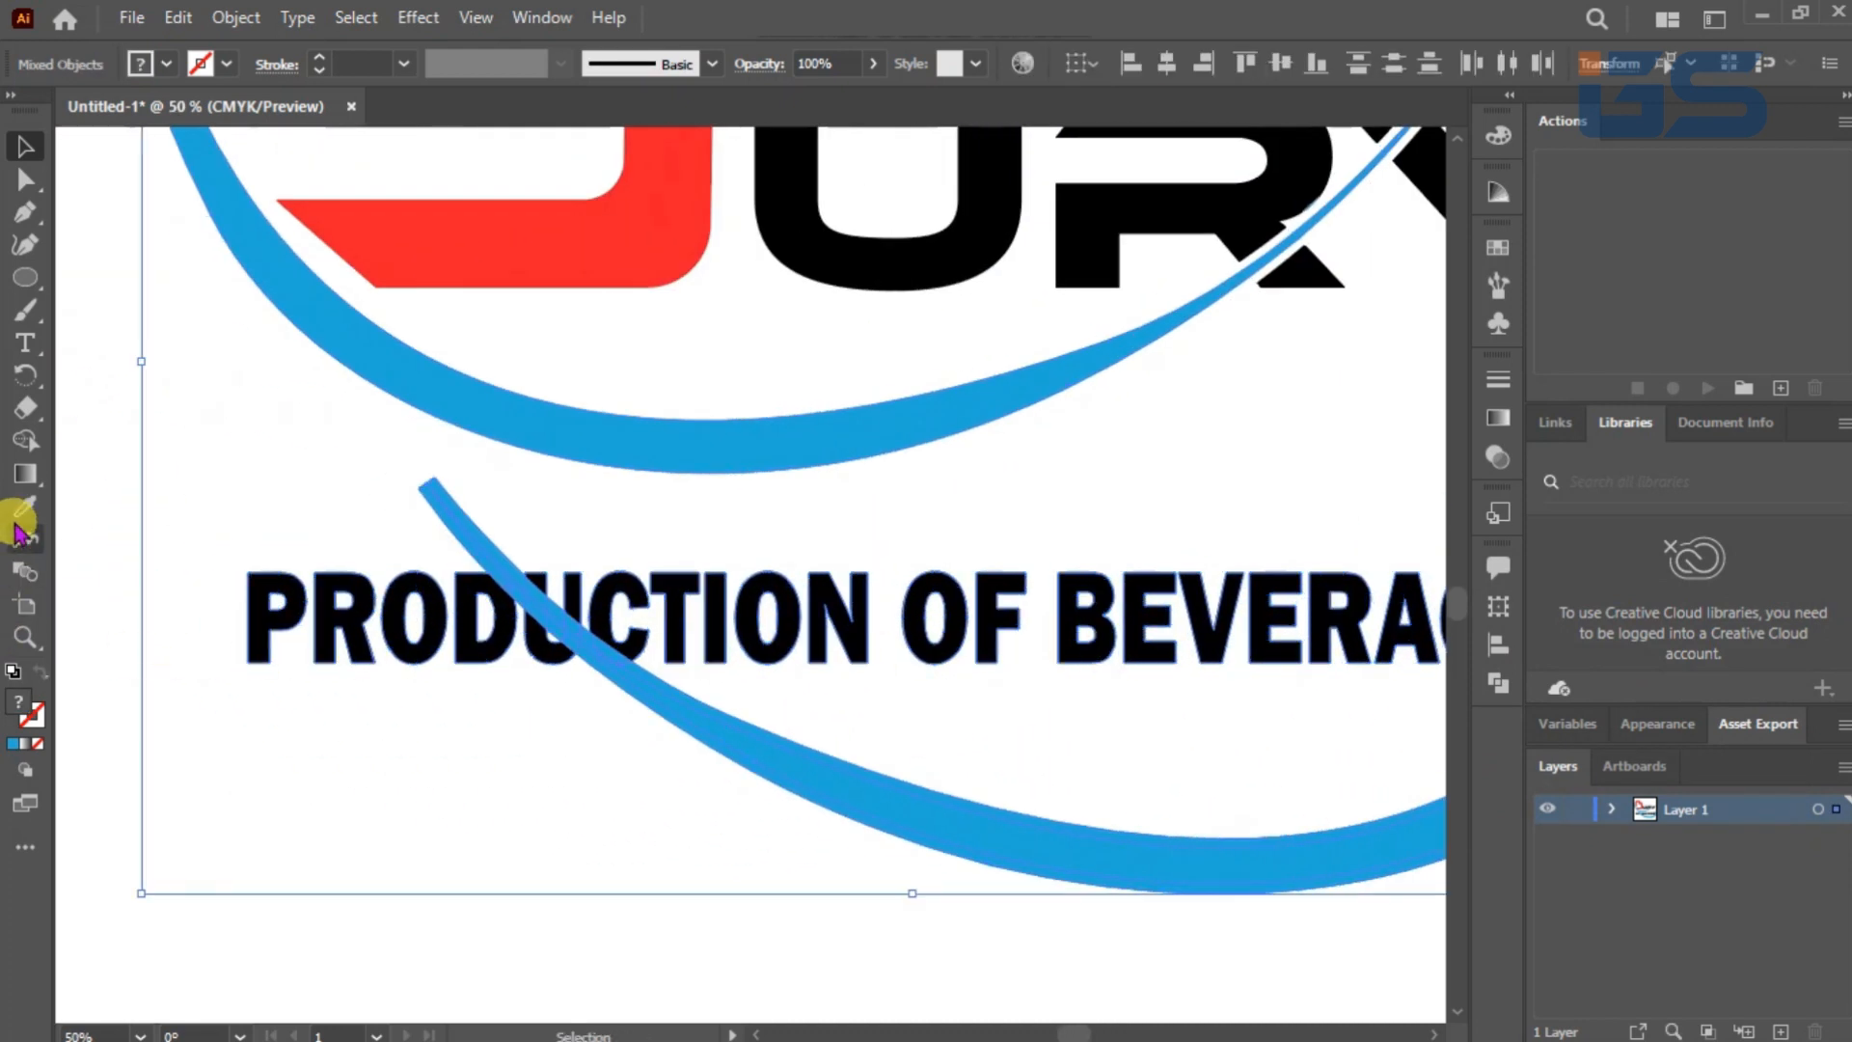
pyautogui.click(23, 441)
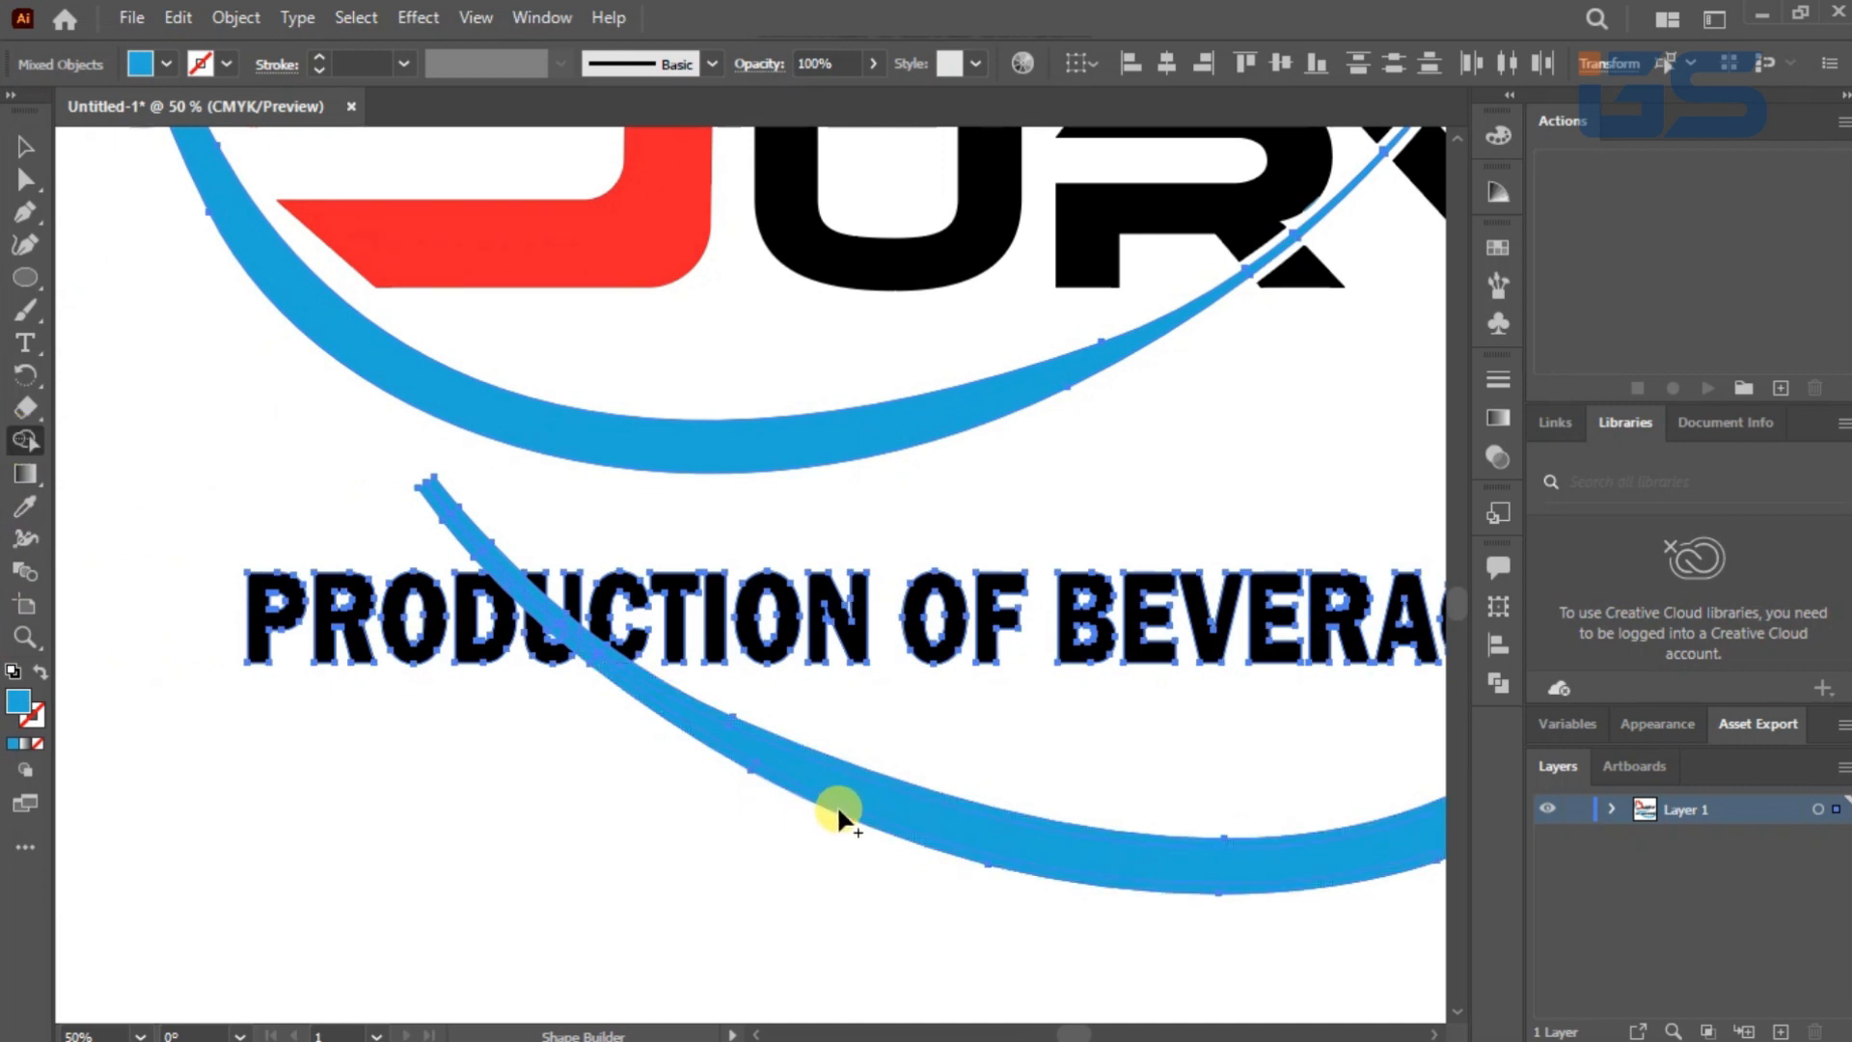
pyautogui.scroll(2, 895, 785)
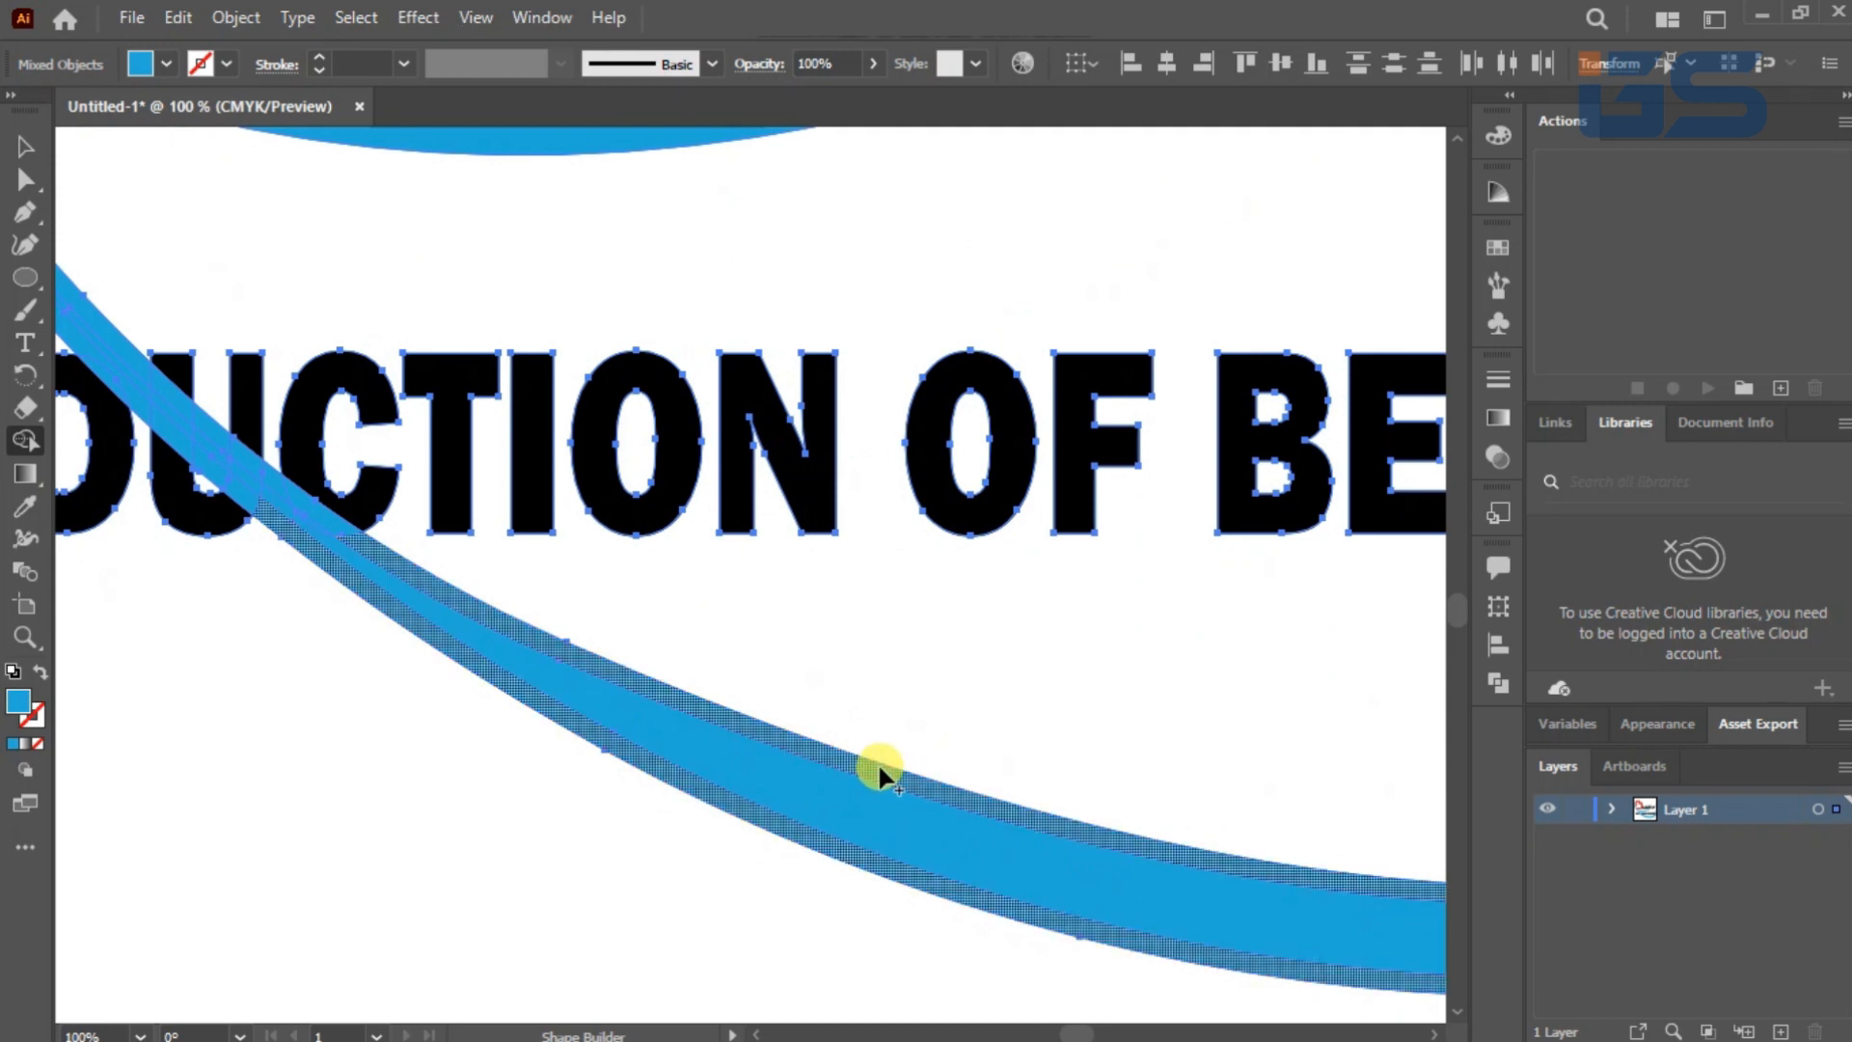
pyautogui.keyDown('alt'); pyautogui.click(884, 766); pyautogui.keyUp('alt')
pyautogui.moveTo(436, 684); pyautogui.dragTo(692, 809)
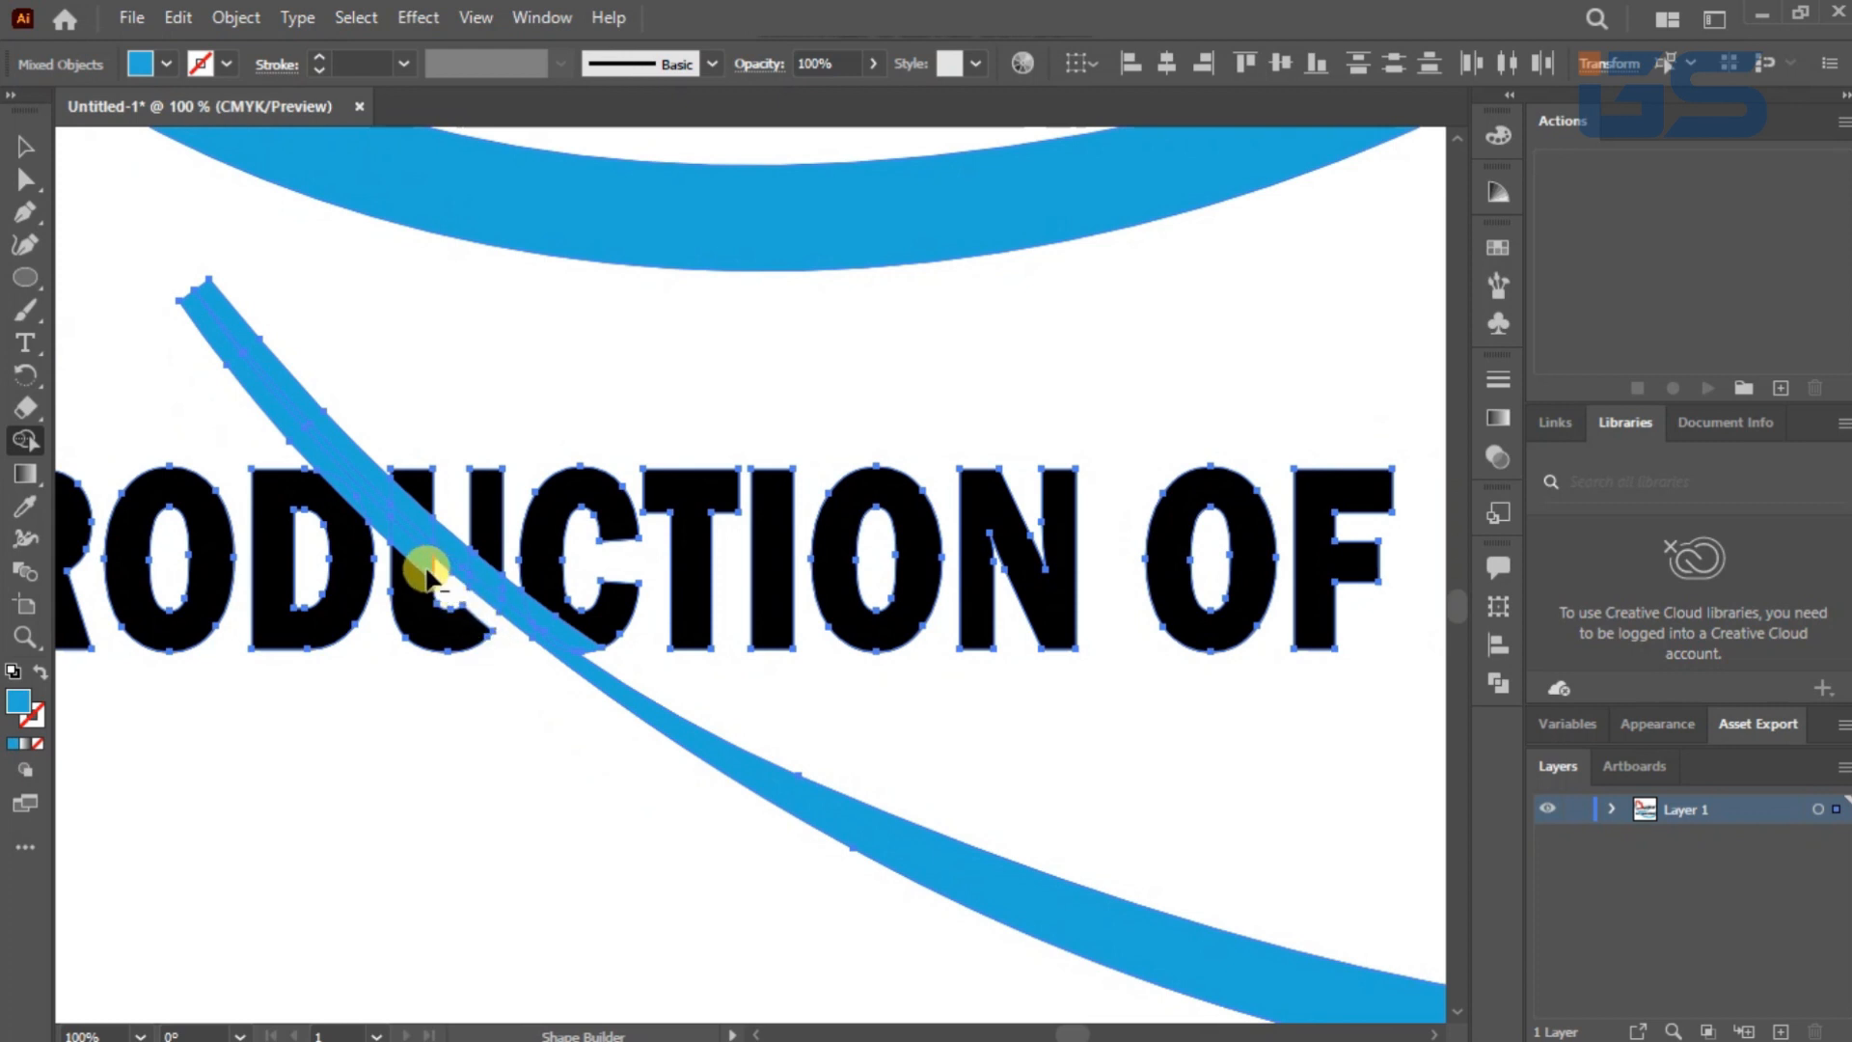
# Step: Remove the remaining offset pieces around the swoosh tip and over the D, U and C of PRODUCTION, leaving a gap in the letters
pyautogui.keyDown('alt'); pyautogui.click(381, 533); pyautogui.keyUp('alt')
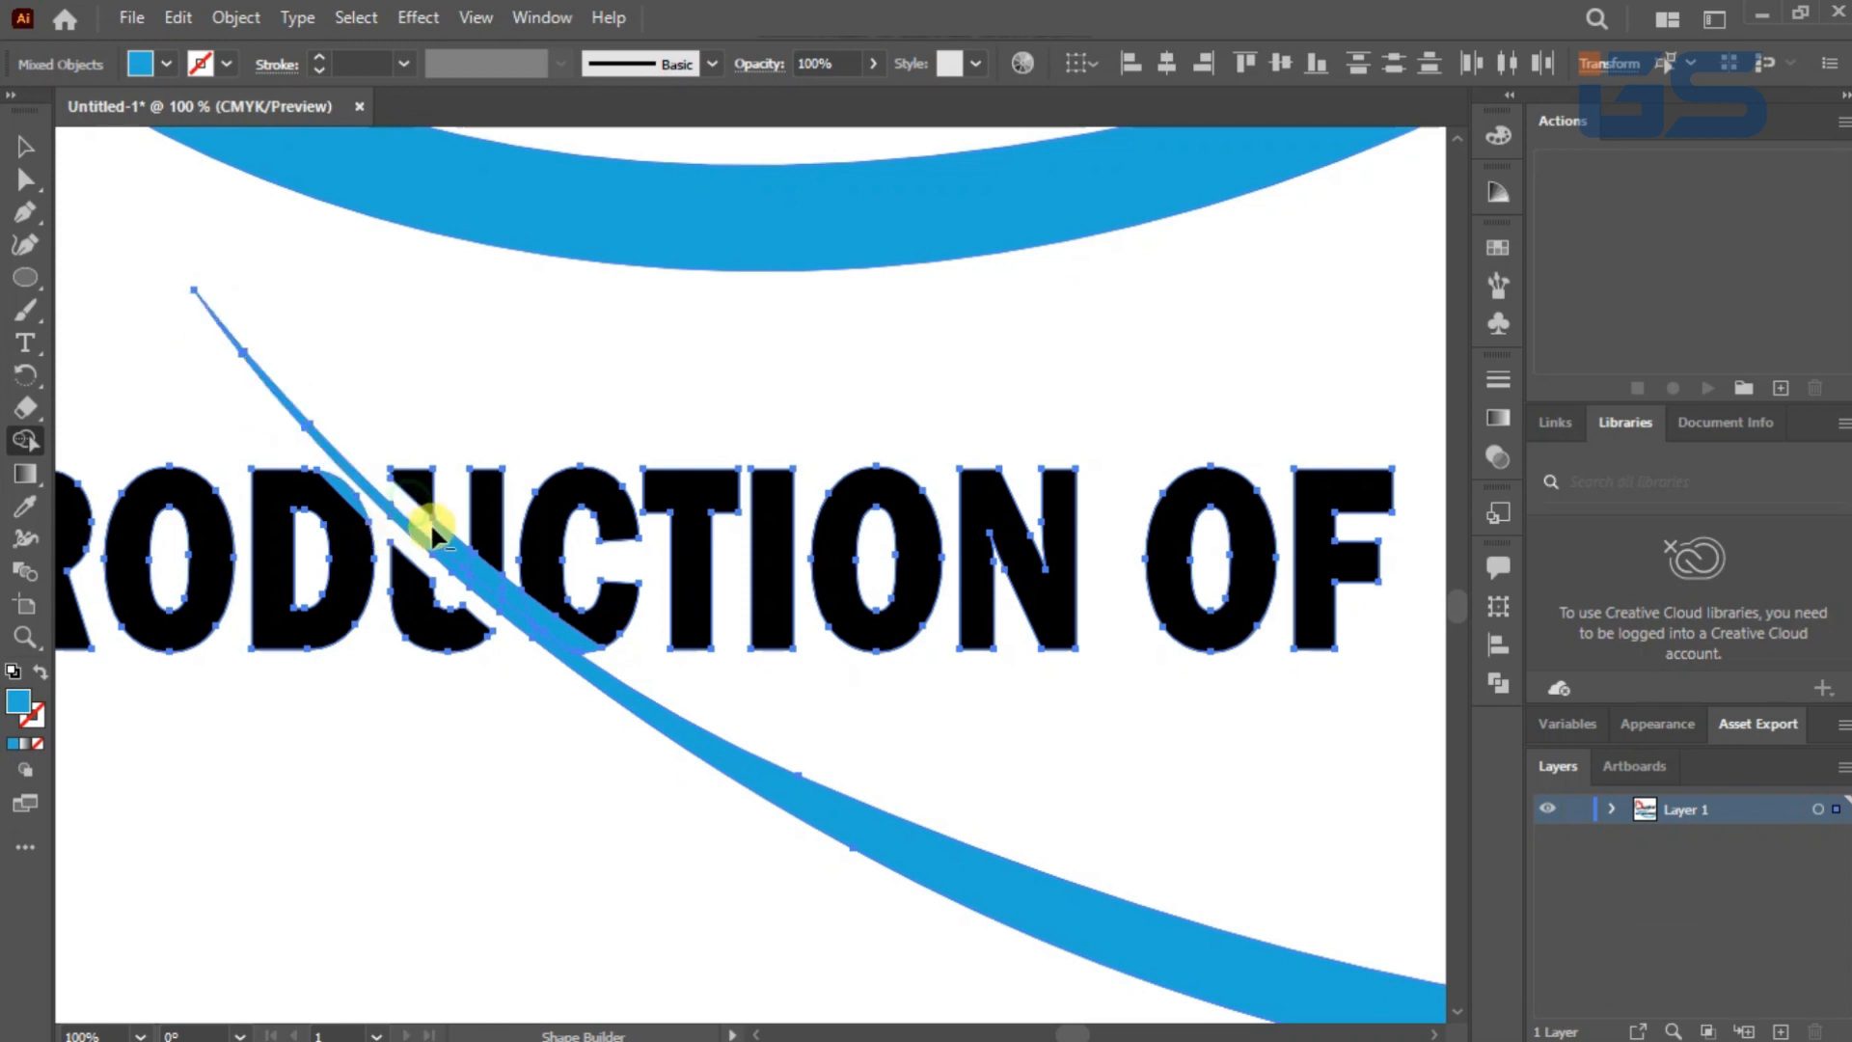
pyautogui.keyDown('alt'); pyautogui.click(443, 538); pyautogui.keyUp('alt')
pyautogui.keyDown('alt'); pyautogui.click(490, 577); pyautogui.keyUp('alt')
pyautogui.keyDown('alt'); pyautogui.click(513, 598); pyautogui.keyUp('alt')
pyautogui.keyDown('alt'); pyautogui.click(546, 620); pyautogui.keyUp('alt')
pyautogui.keyDown('alt'); pyautogui.click(353, 504); pyautogui.keyUp('alt')
pyautogui.scroll(-3, 1056, 651)
pyautogui.moveTo(1071, 661); pyautogui.dragTo(691, 654)
pyautogui.click(26, 147)
pyautogui.click(550, 854)
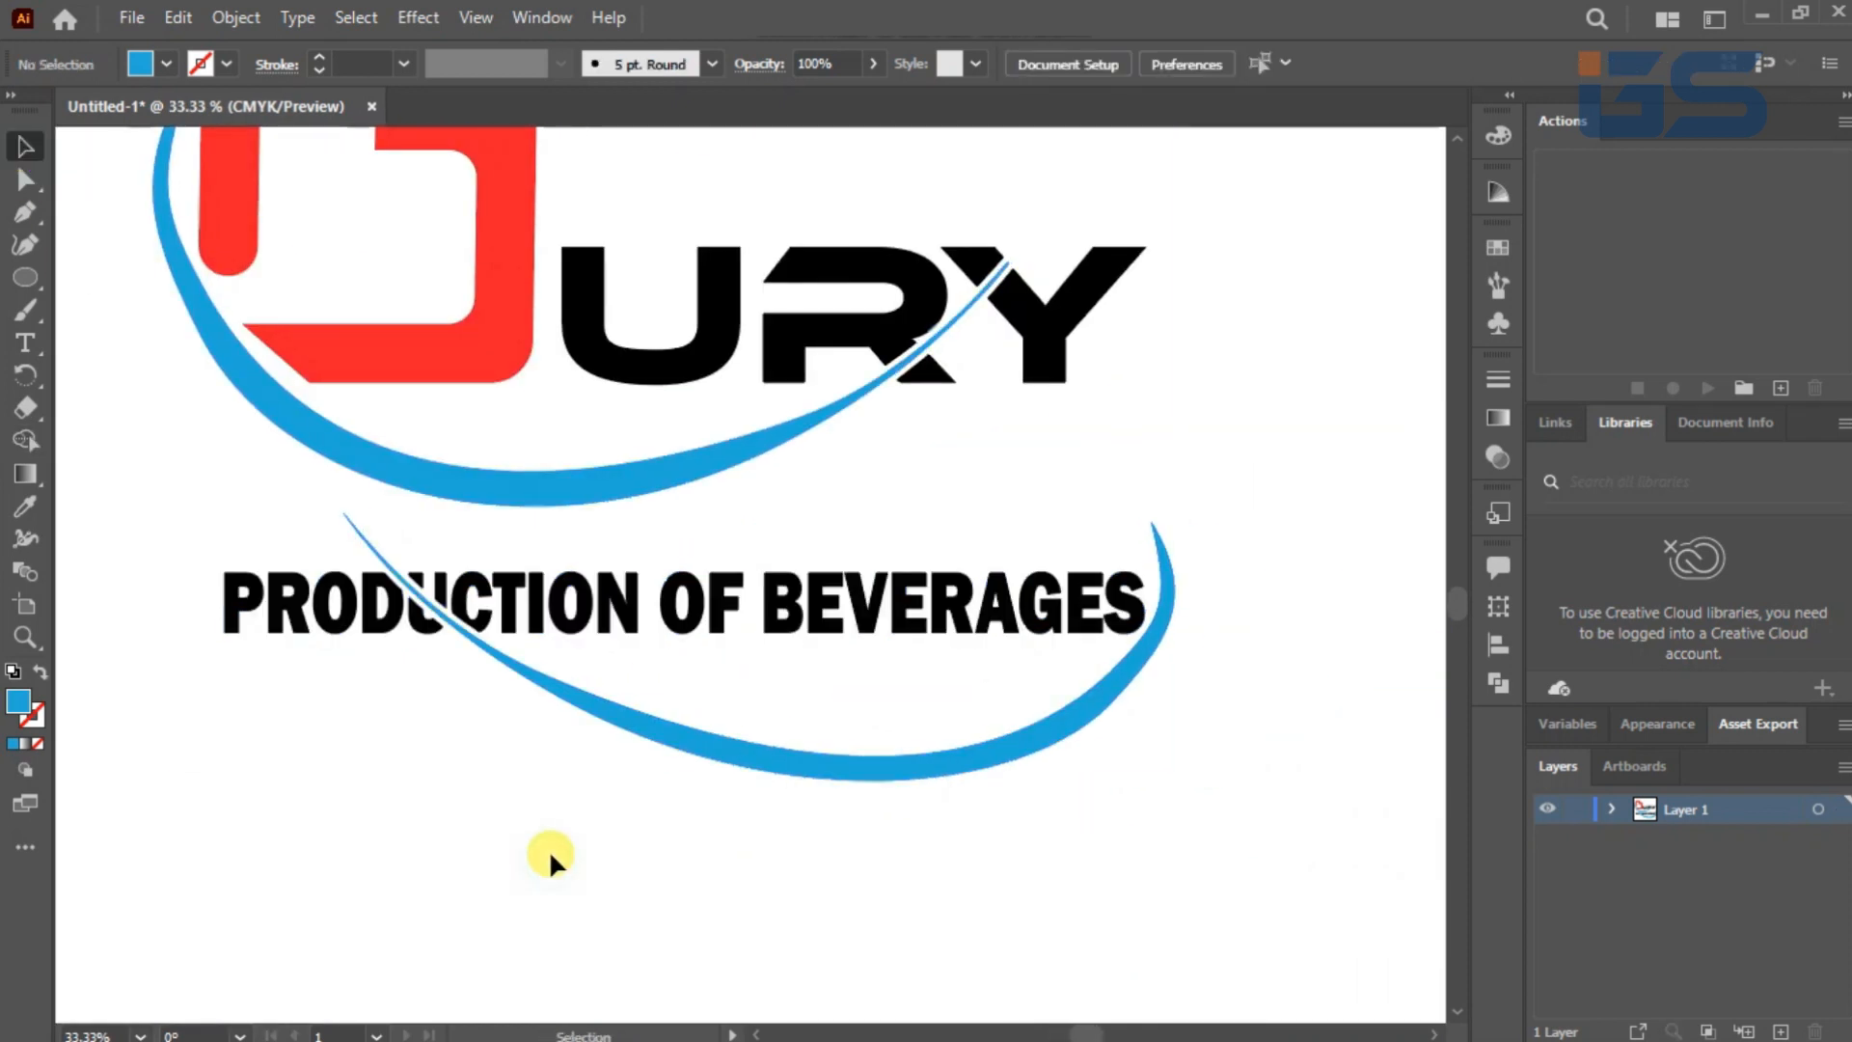
# Step: Select the complete logo with both swooshes and the tagline, and apply Pathfinder Divide to it
pyautogui.scroll(-2, 675, 747)
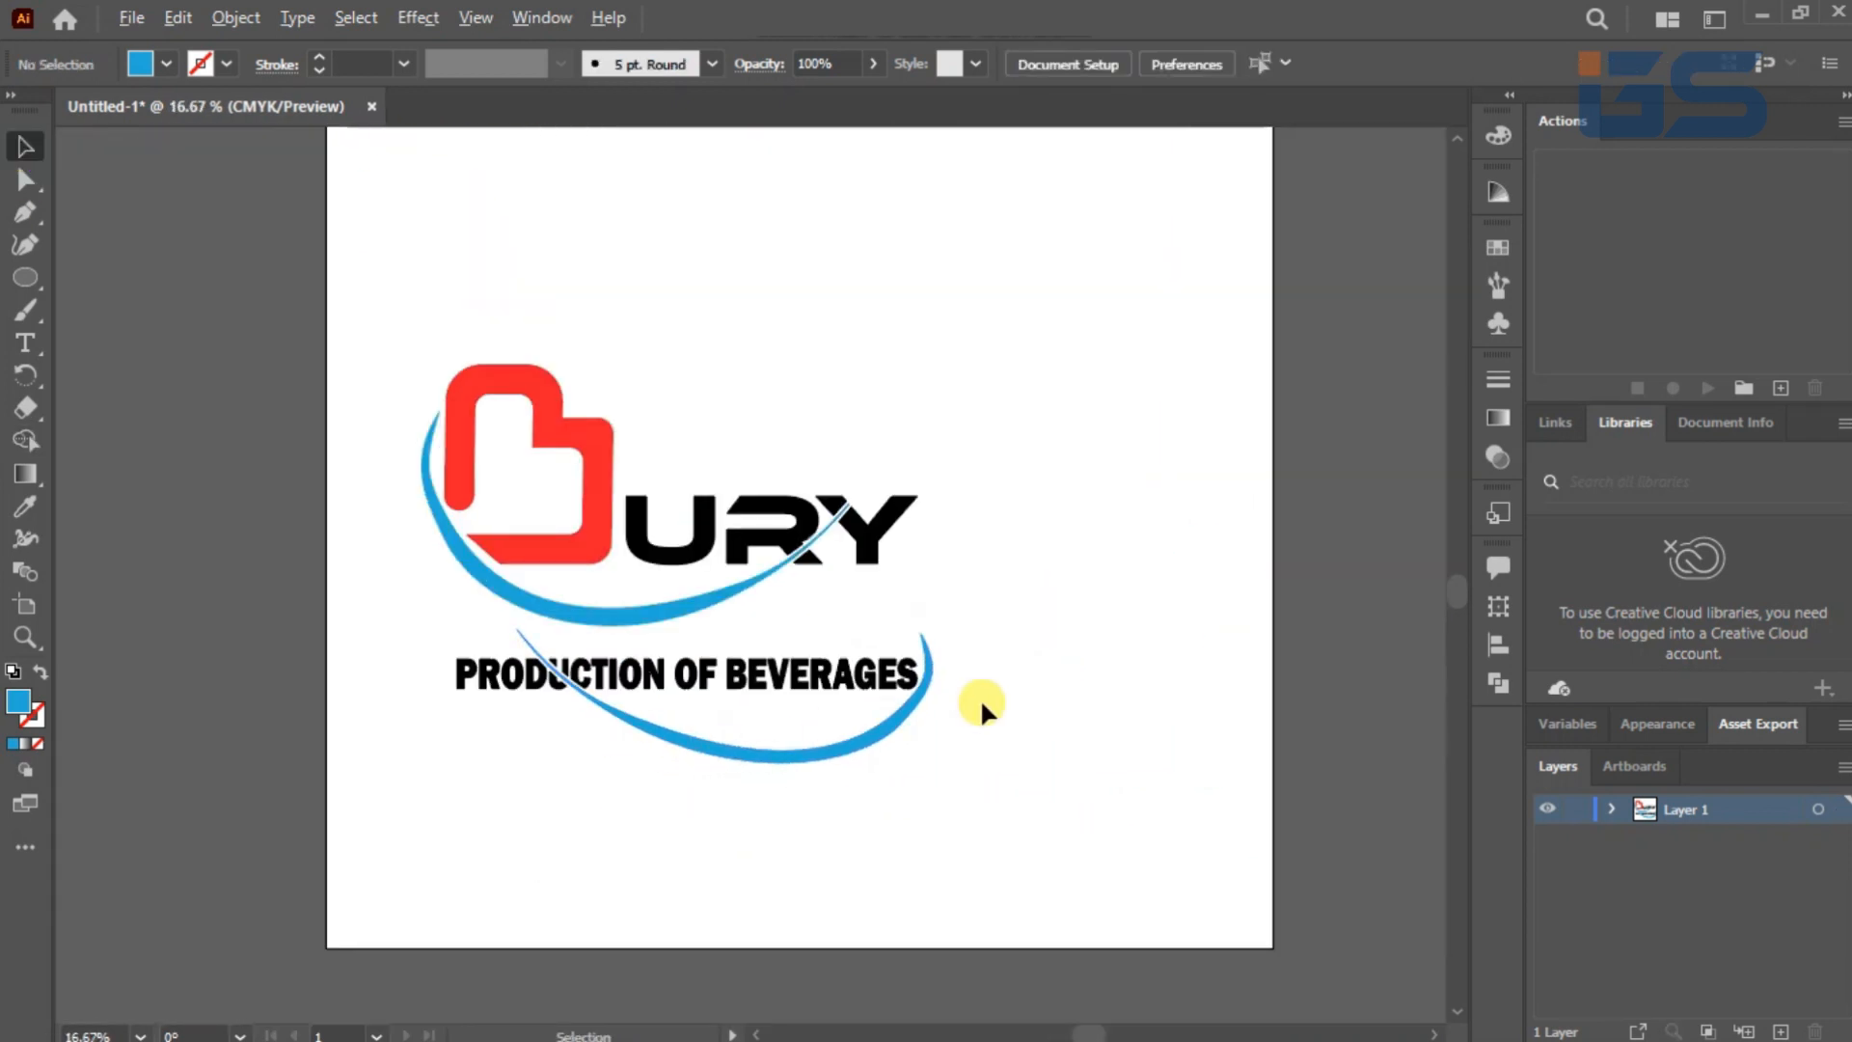
pyautogui.scroll(1, 980, 697)
pyautogui.moveTo(861, 600); pyautogui.dragTo(1006, 600)
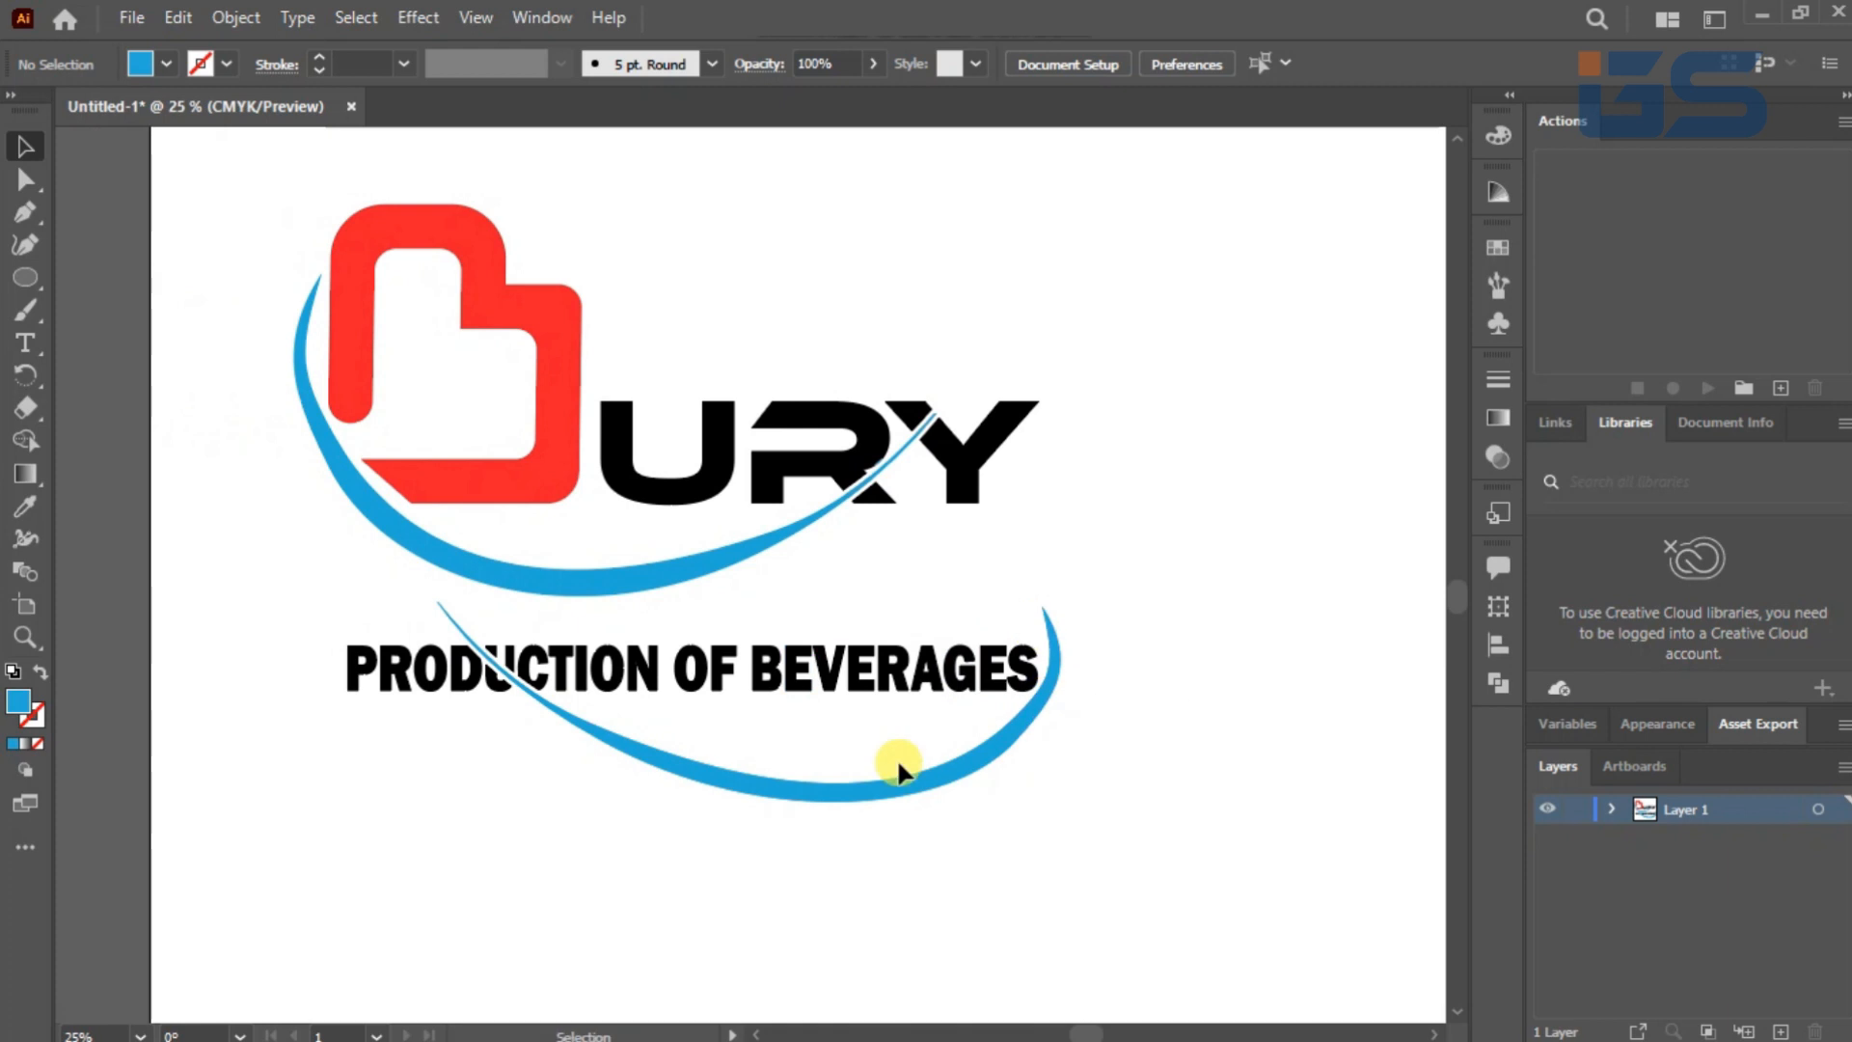
pyautogui.moveTo(283, 248); pyautogui.dragTo(666, 549)
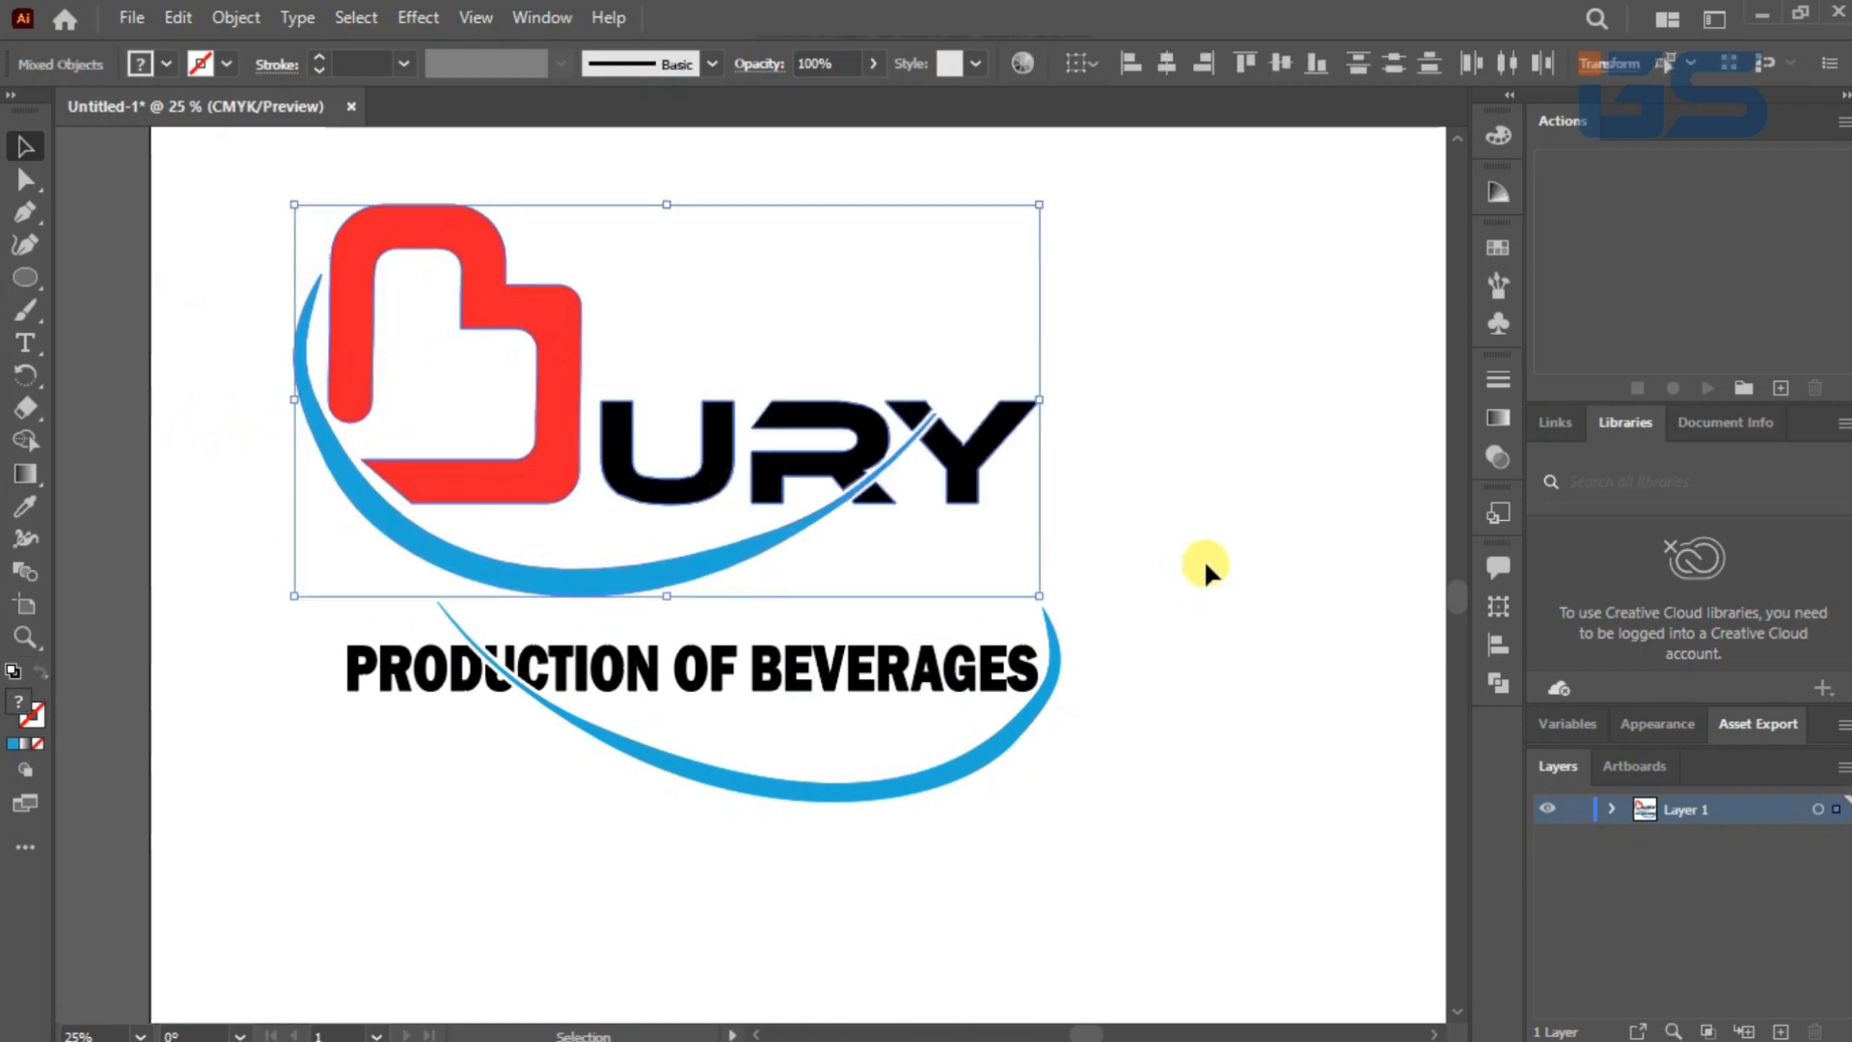
pyautogui.hotkey('ctrl', 'shift', 'F9')
pyautogui.click(935, 836)
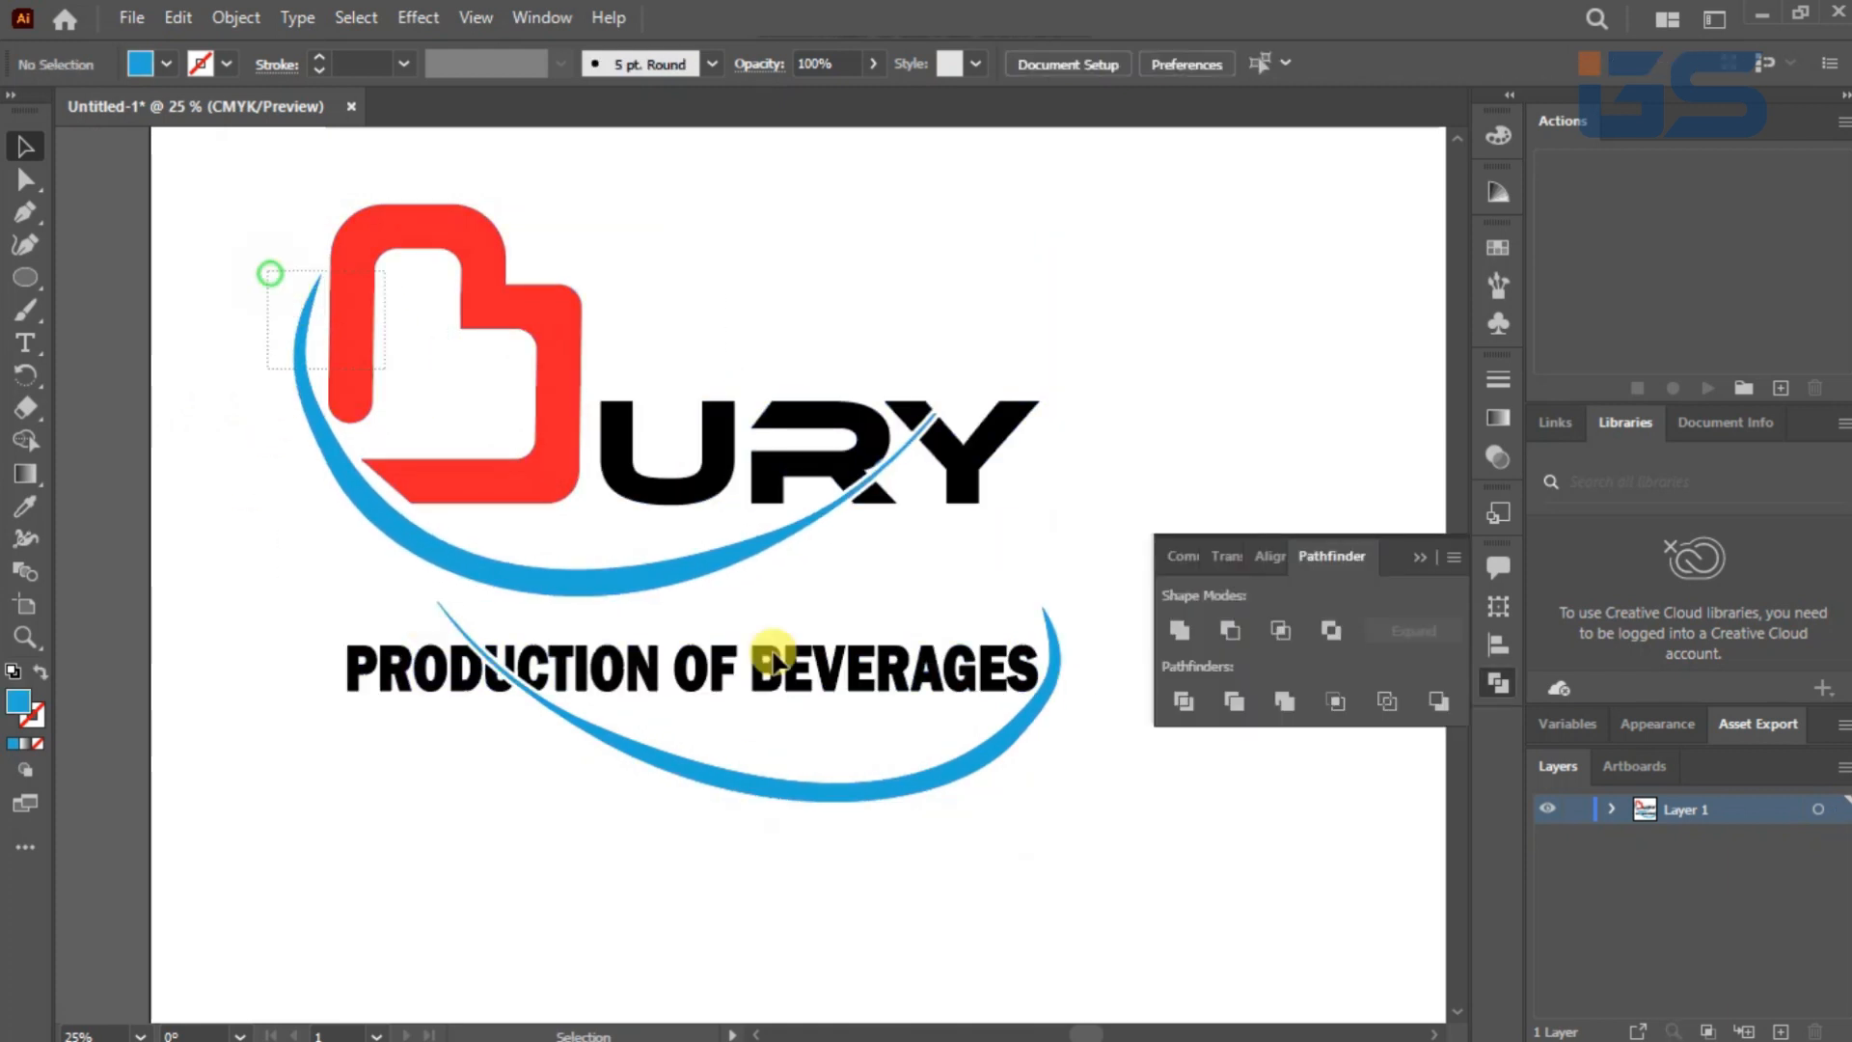
pyautogui.moveTo(270, 273); pyautogui.dragTo(962, 795)
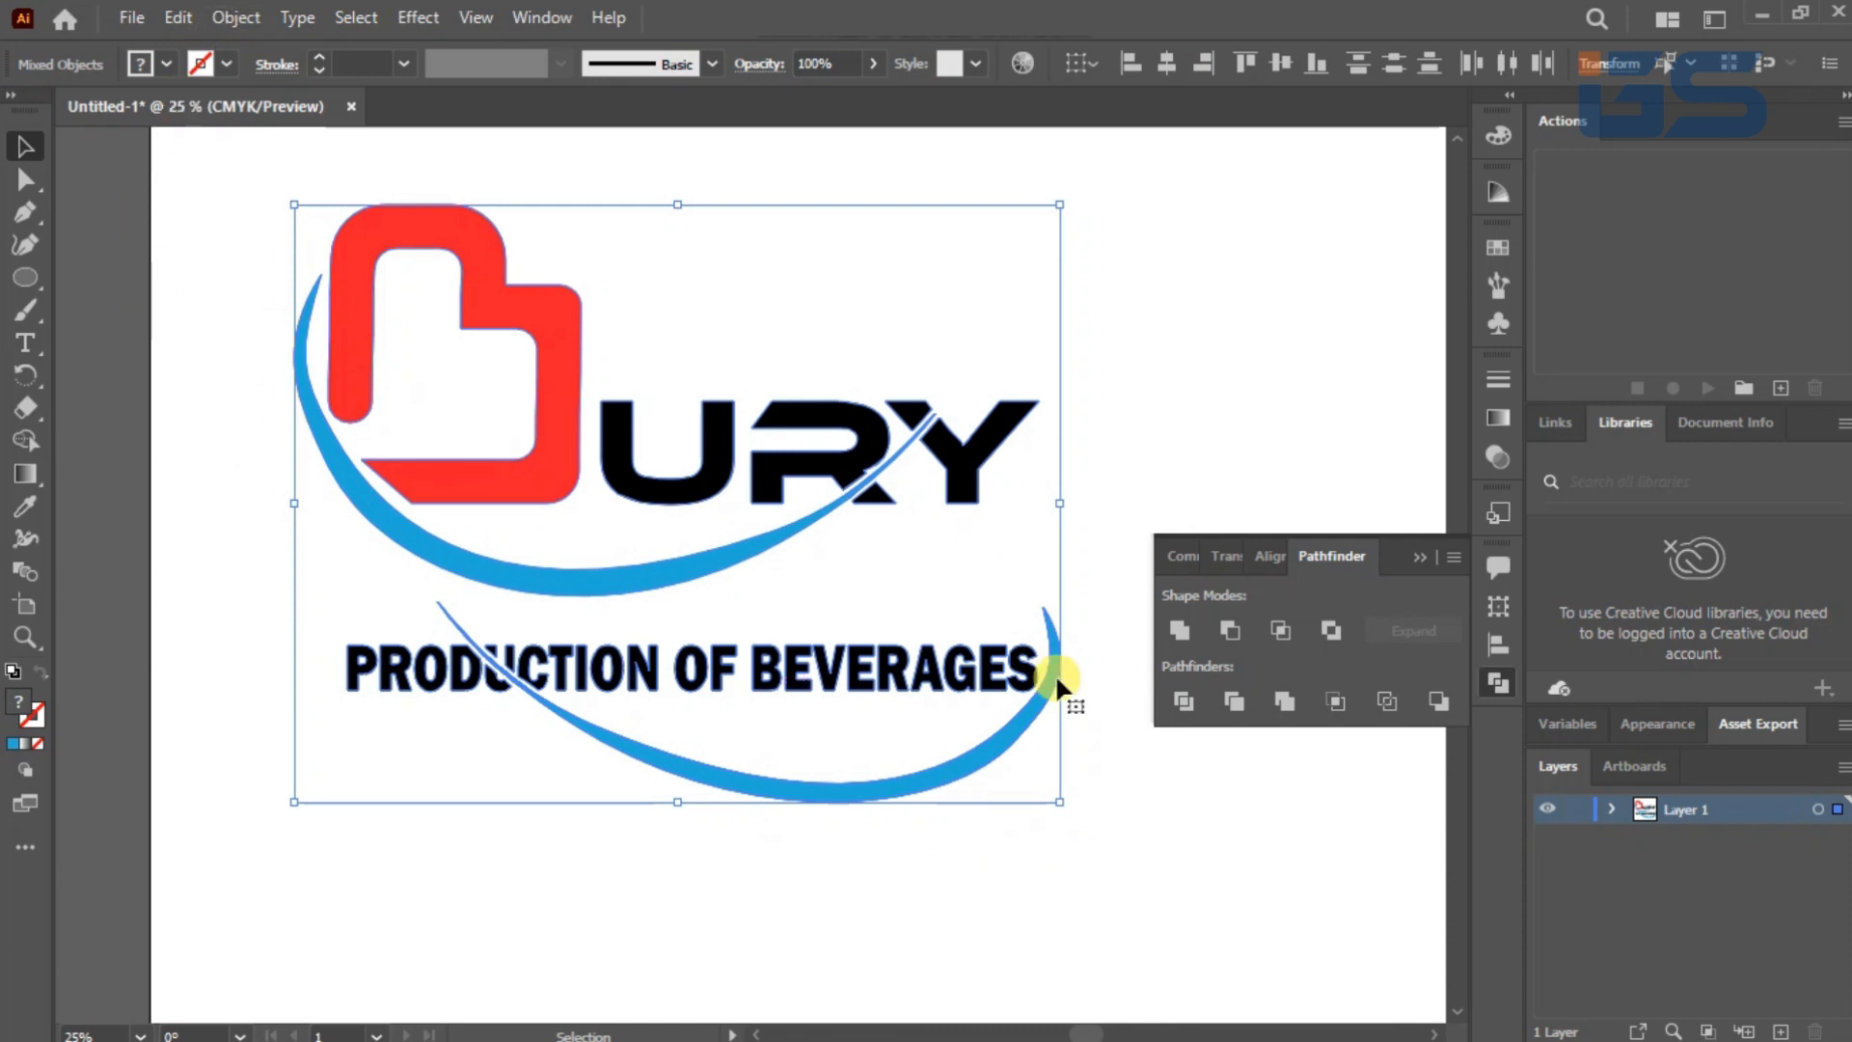
pyautogui.click(235, 16)
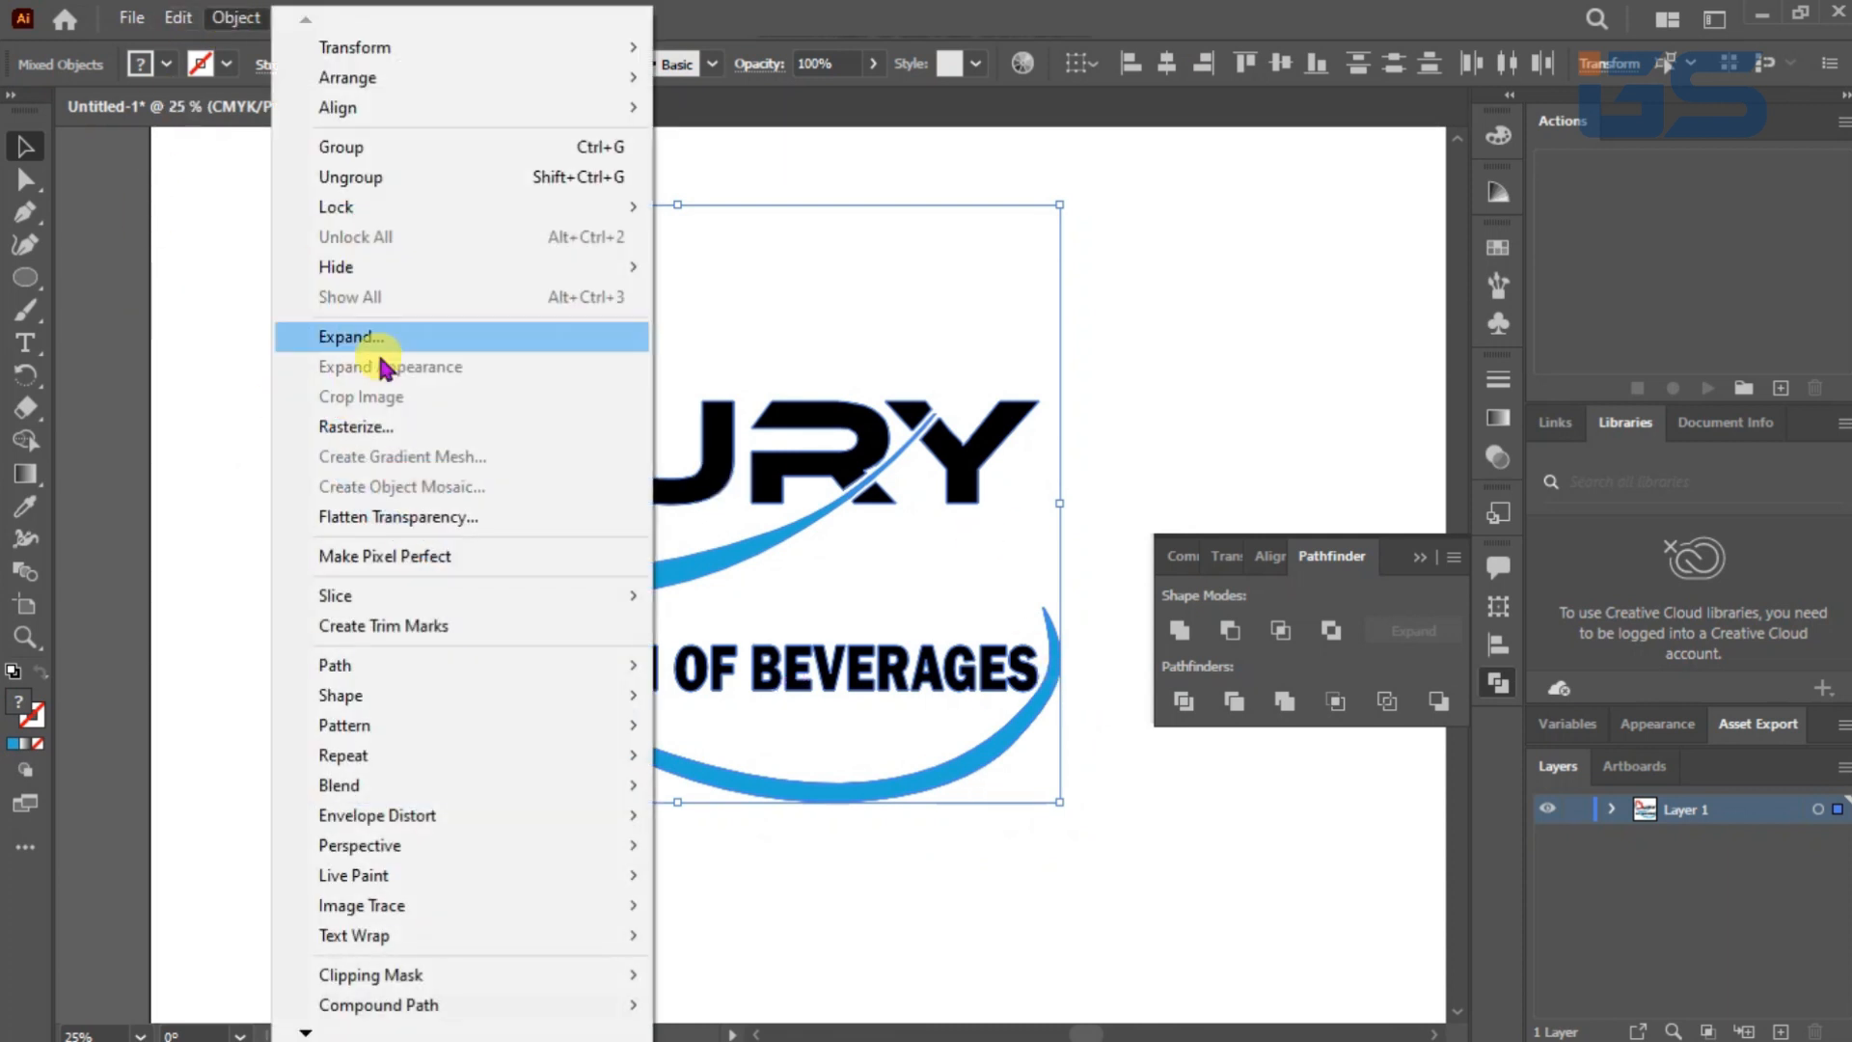
pyautogui.click(545, 603)
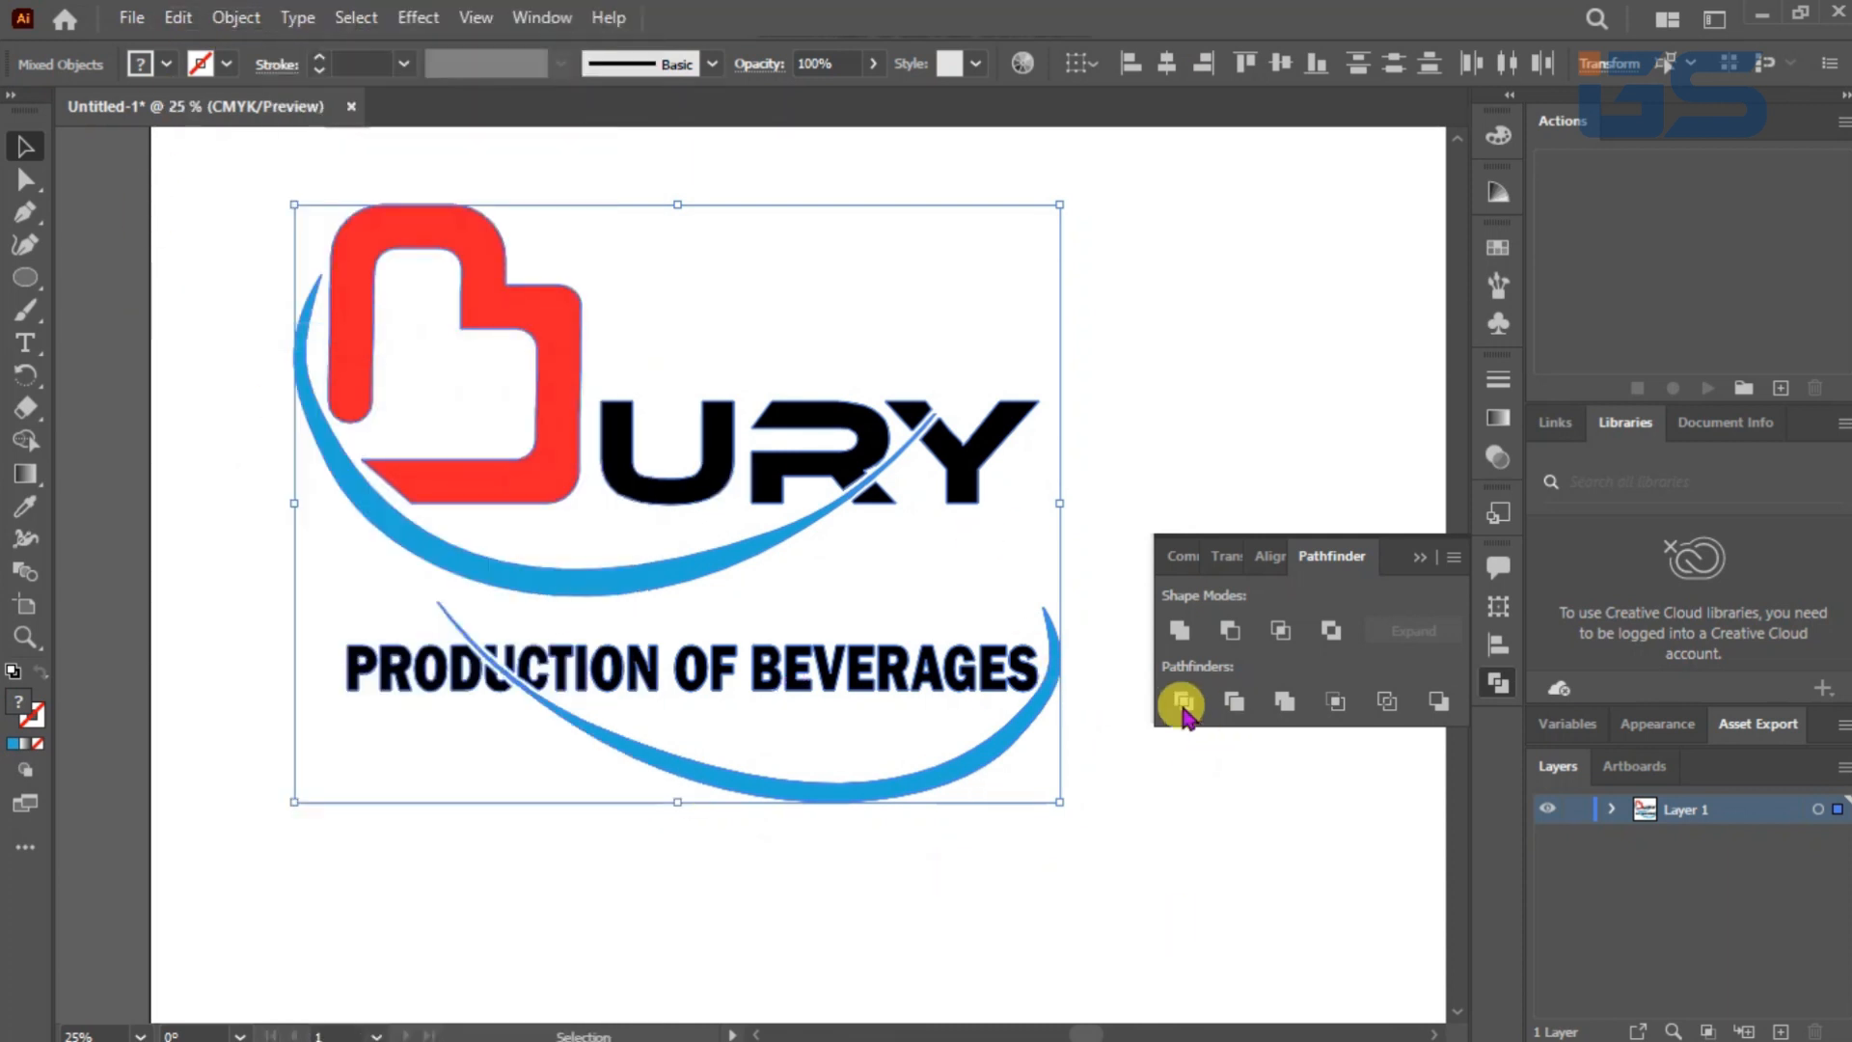
pyautogui.click(1289, 714)
pyautogui.click(1412, 546)
# Step: Fill the whole logo with a medium gray swatch and reposition it on the artboard
pyautogui.moveTo(489, 569); pyautogui.dragTo(641, 517)
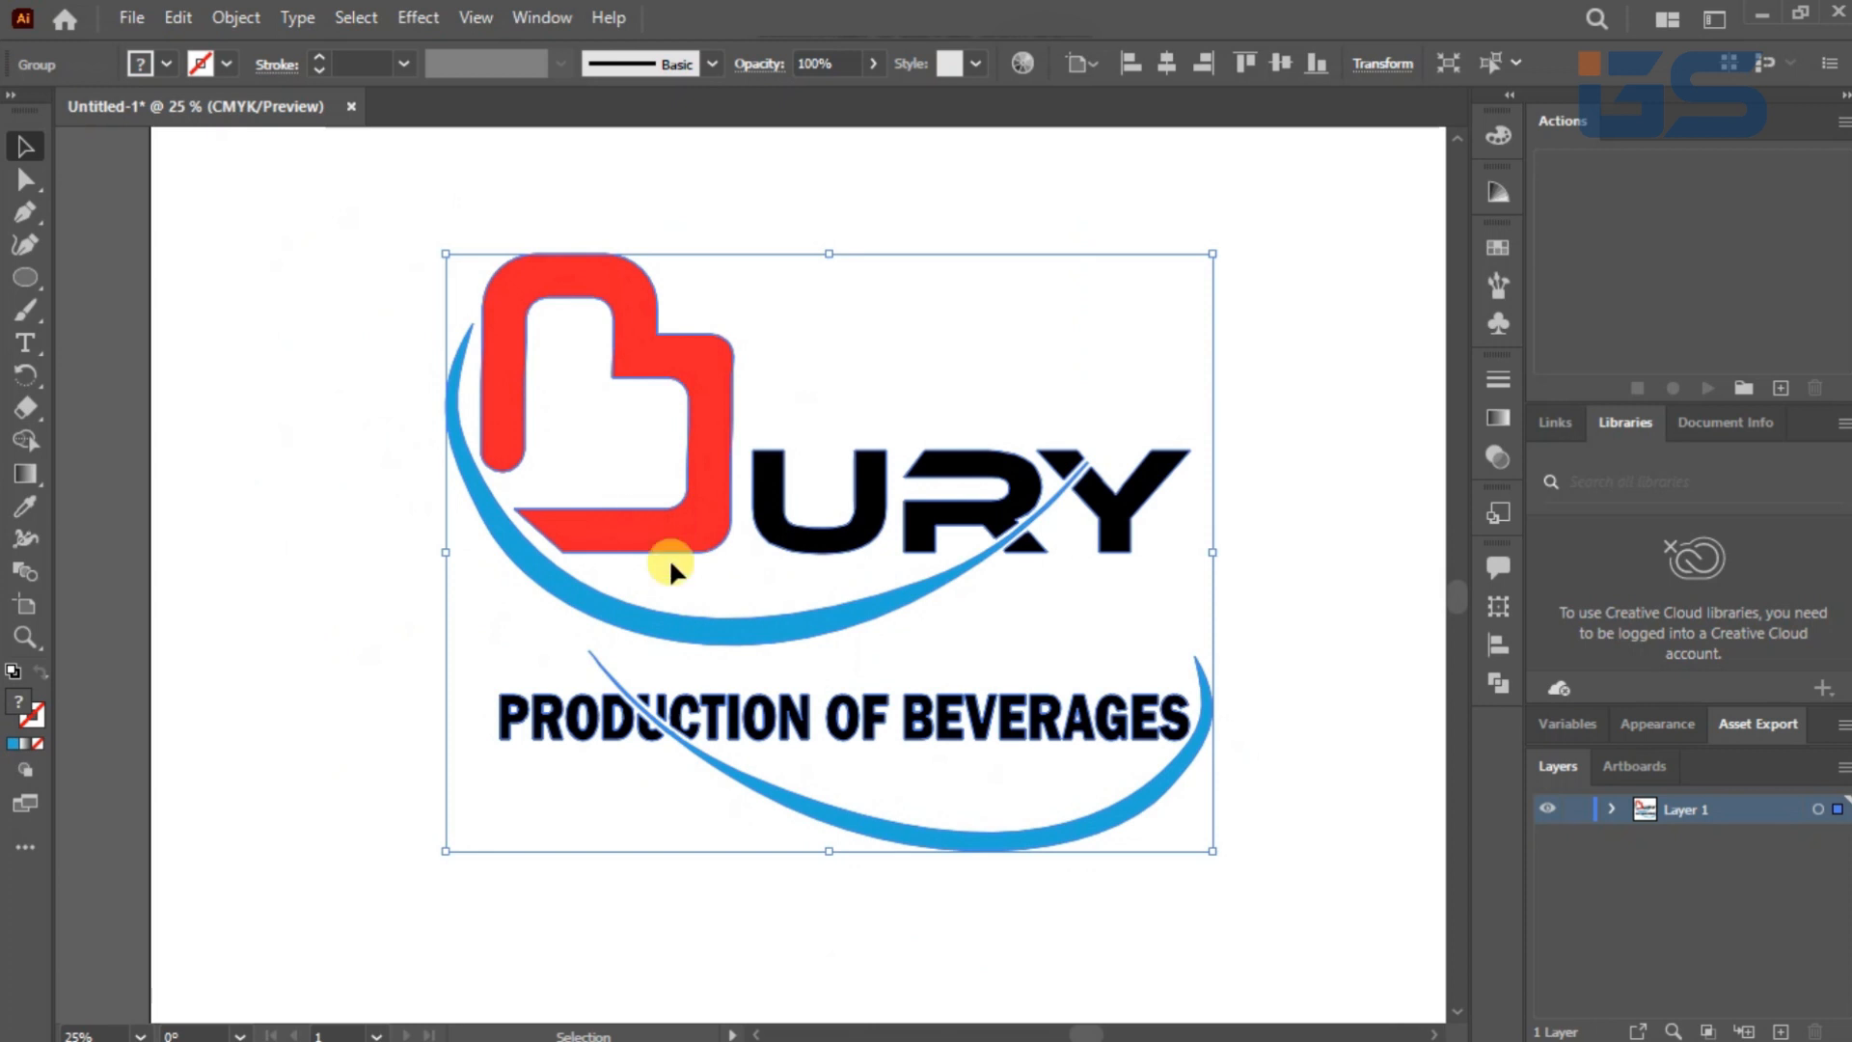
pyautogui.click(141, 67)
pyautogui.click(126, 184)
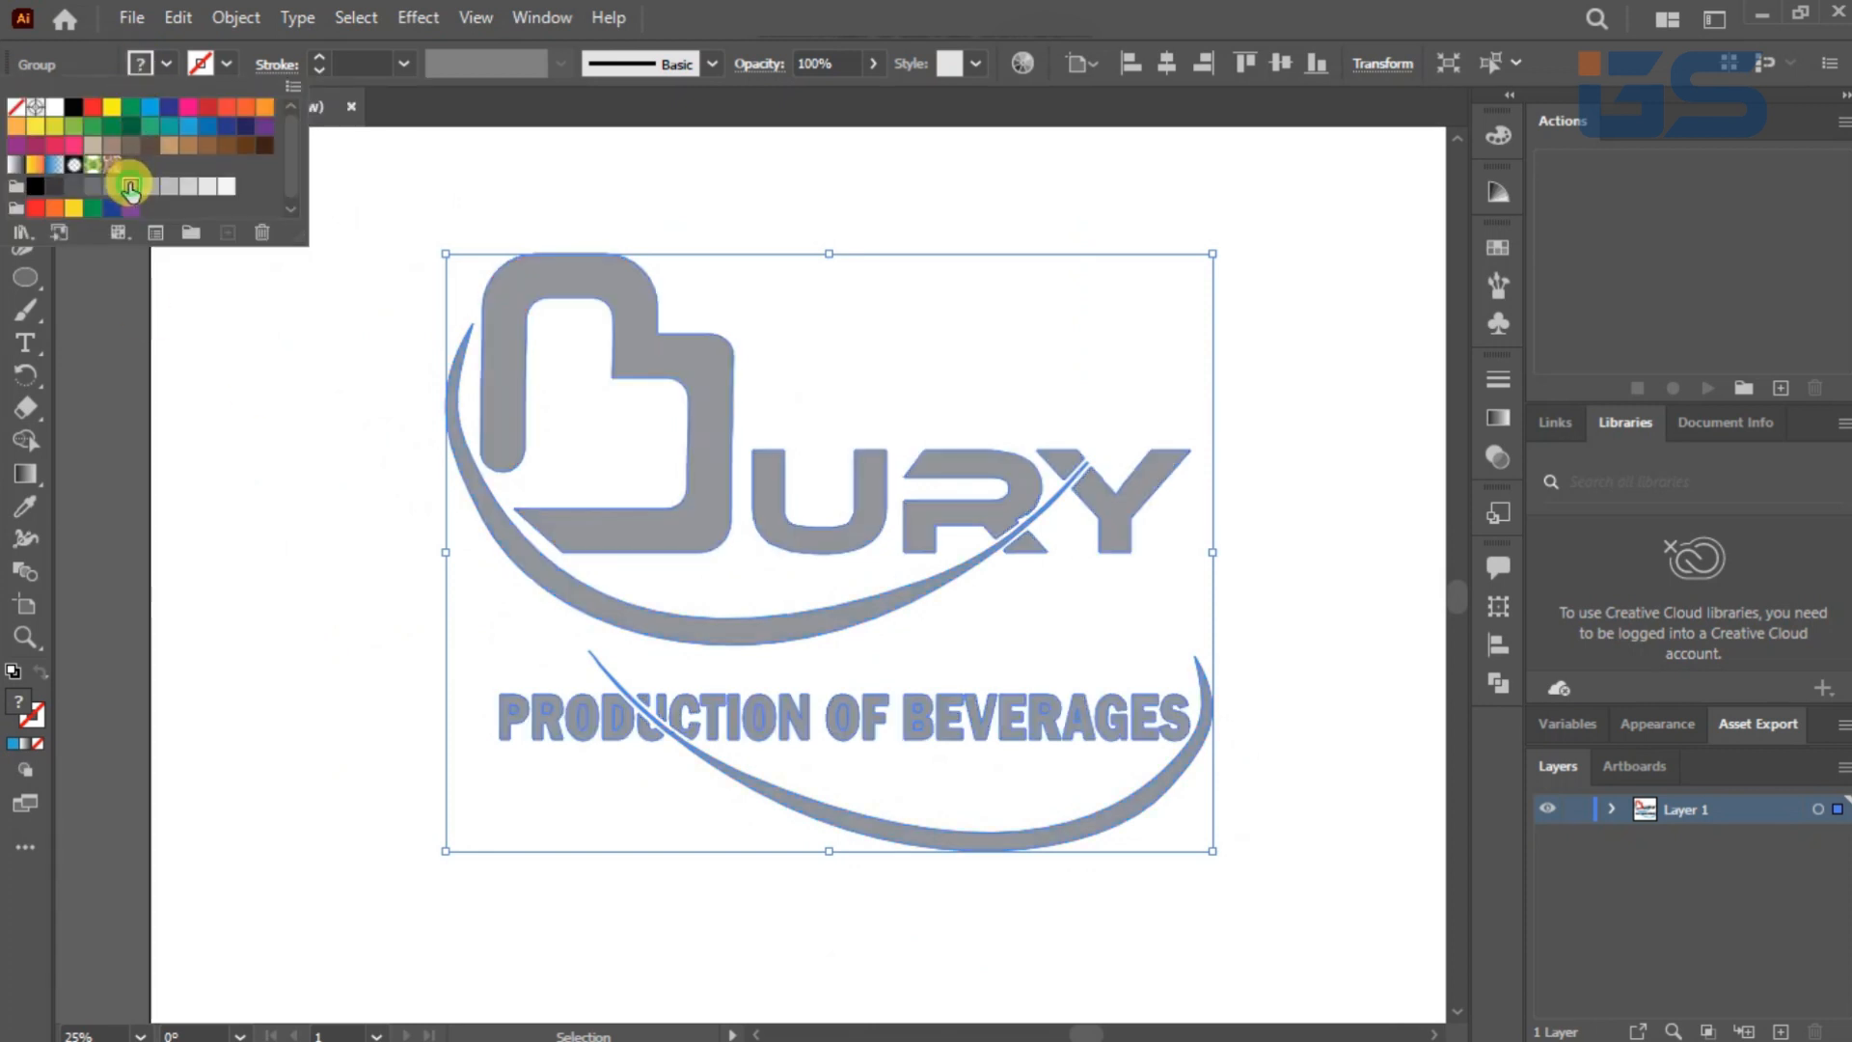
pyautogui.click(816, 885)
pyautogui.click(380, 564)
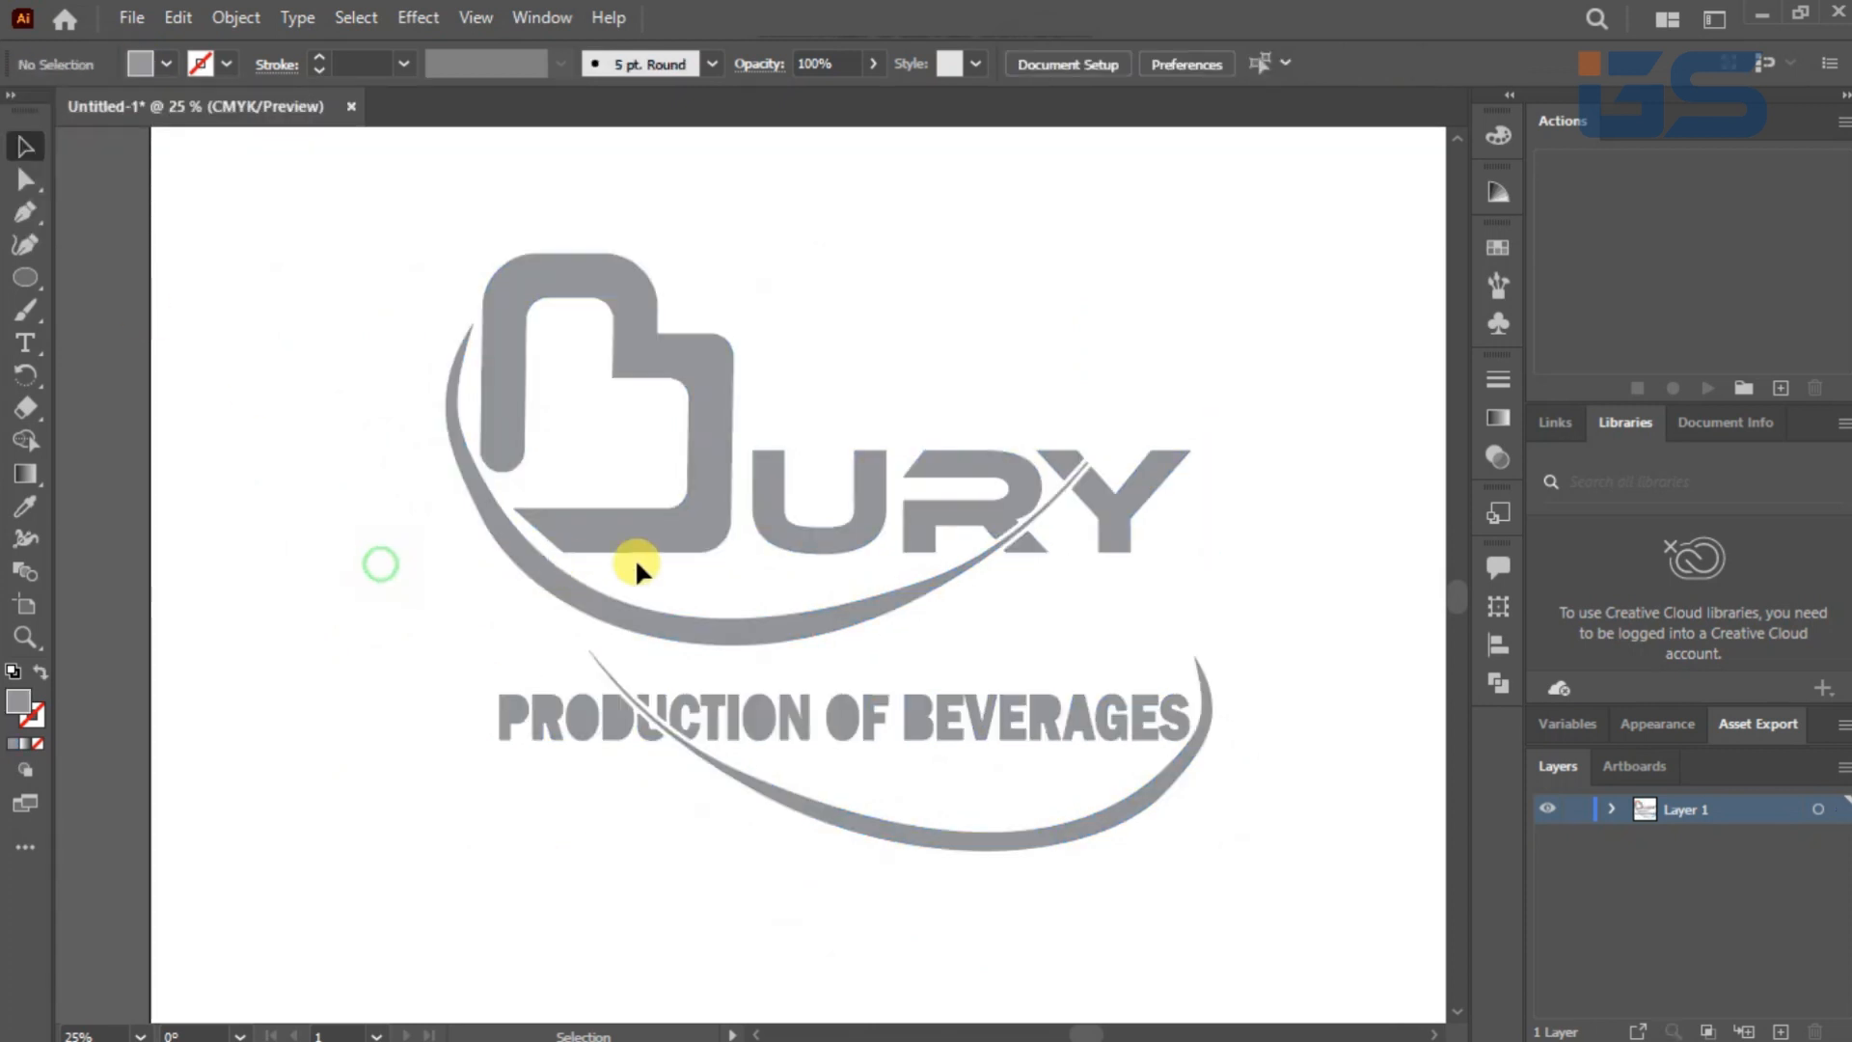
pyautogui.moveTo(632, 504); pyautogui.dragTo(517, 461)
pyautogui.click(715, 872)
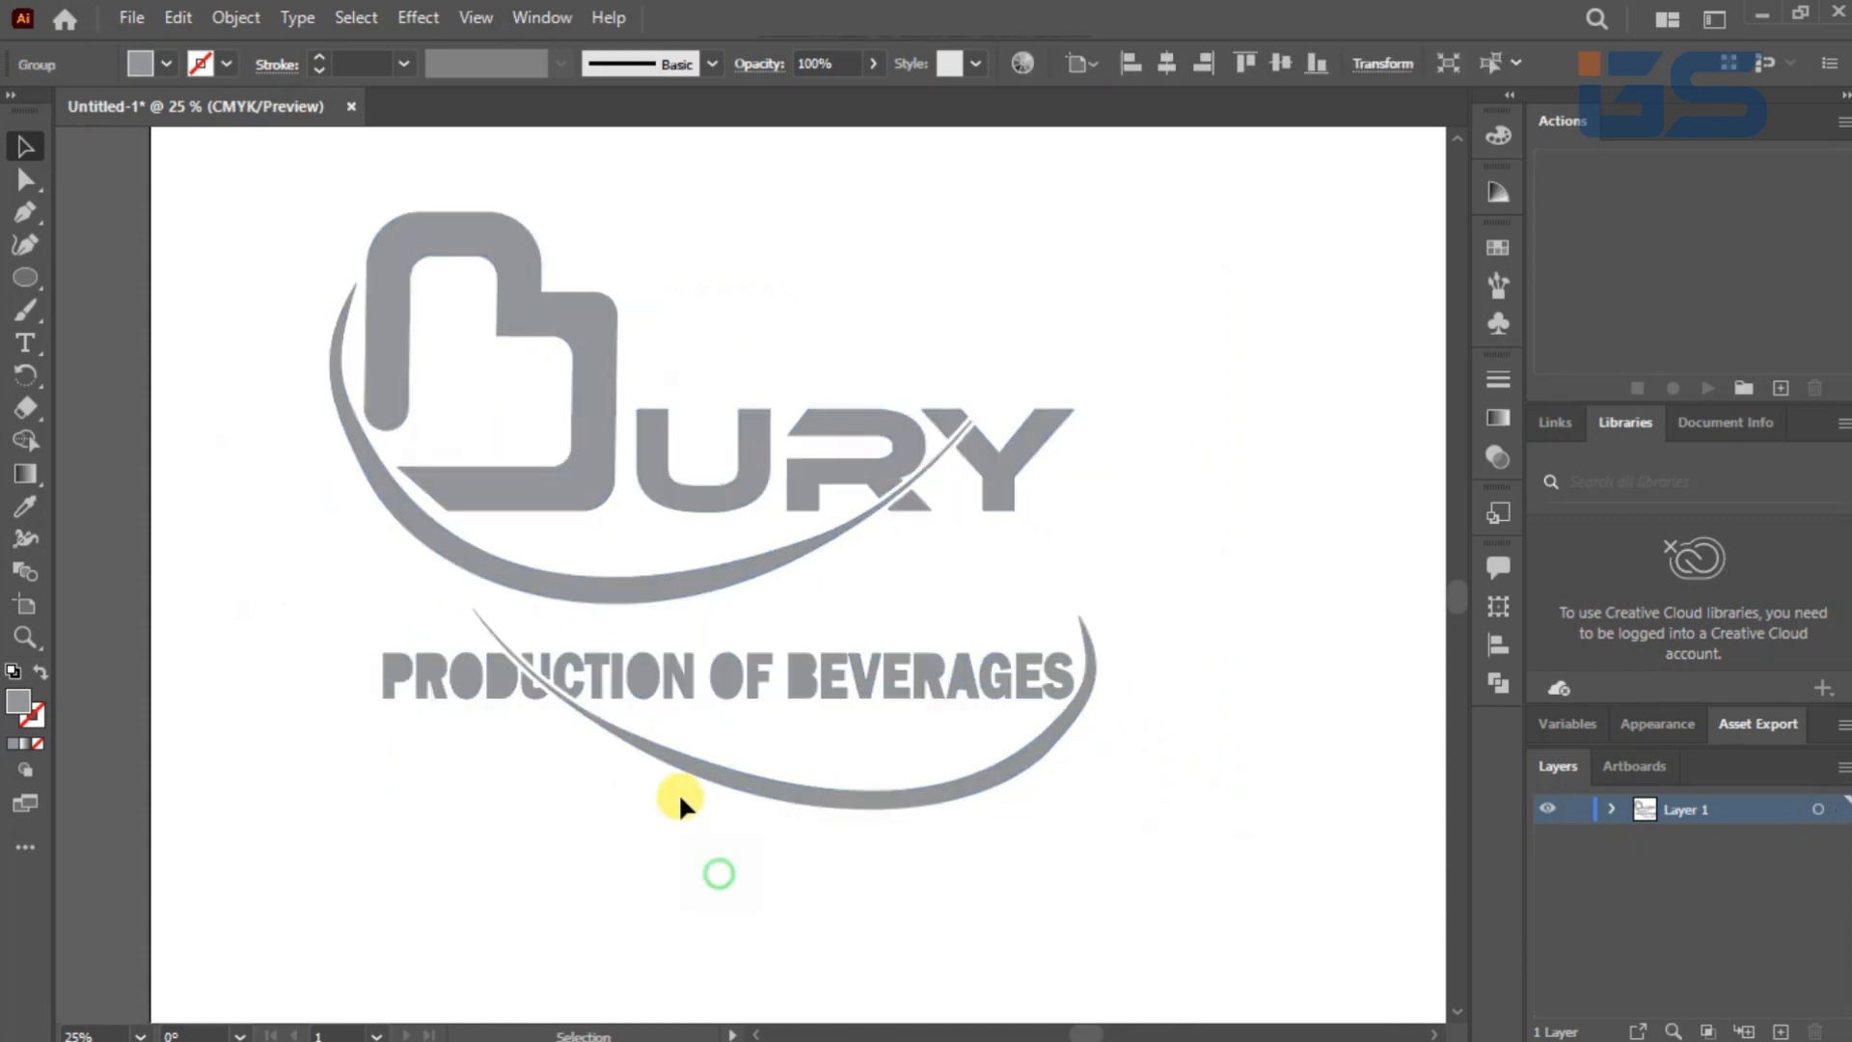
pyautogui.moveTo(299, 268); pyautogui.dragTo(1157, 802)
pyautogui.moveTo(754, 674); pyautogui.dragTo(762, 679)
pyautogui.click(728, 876)
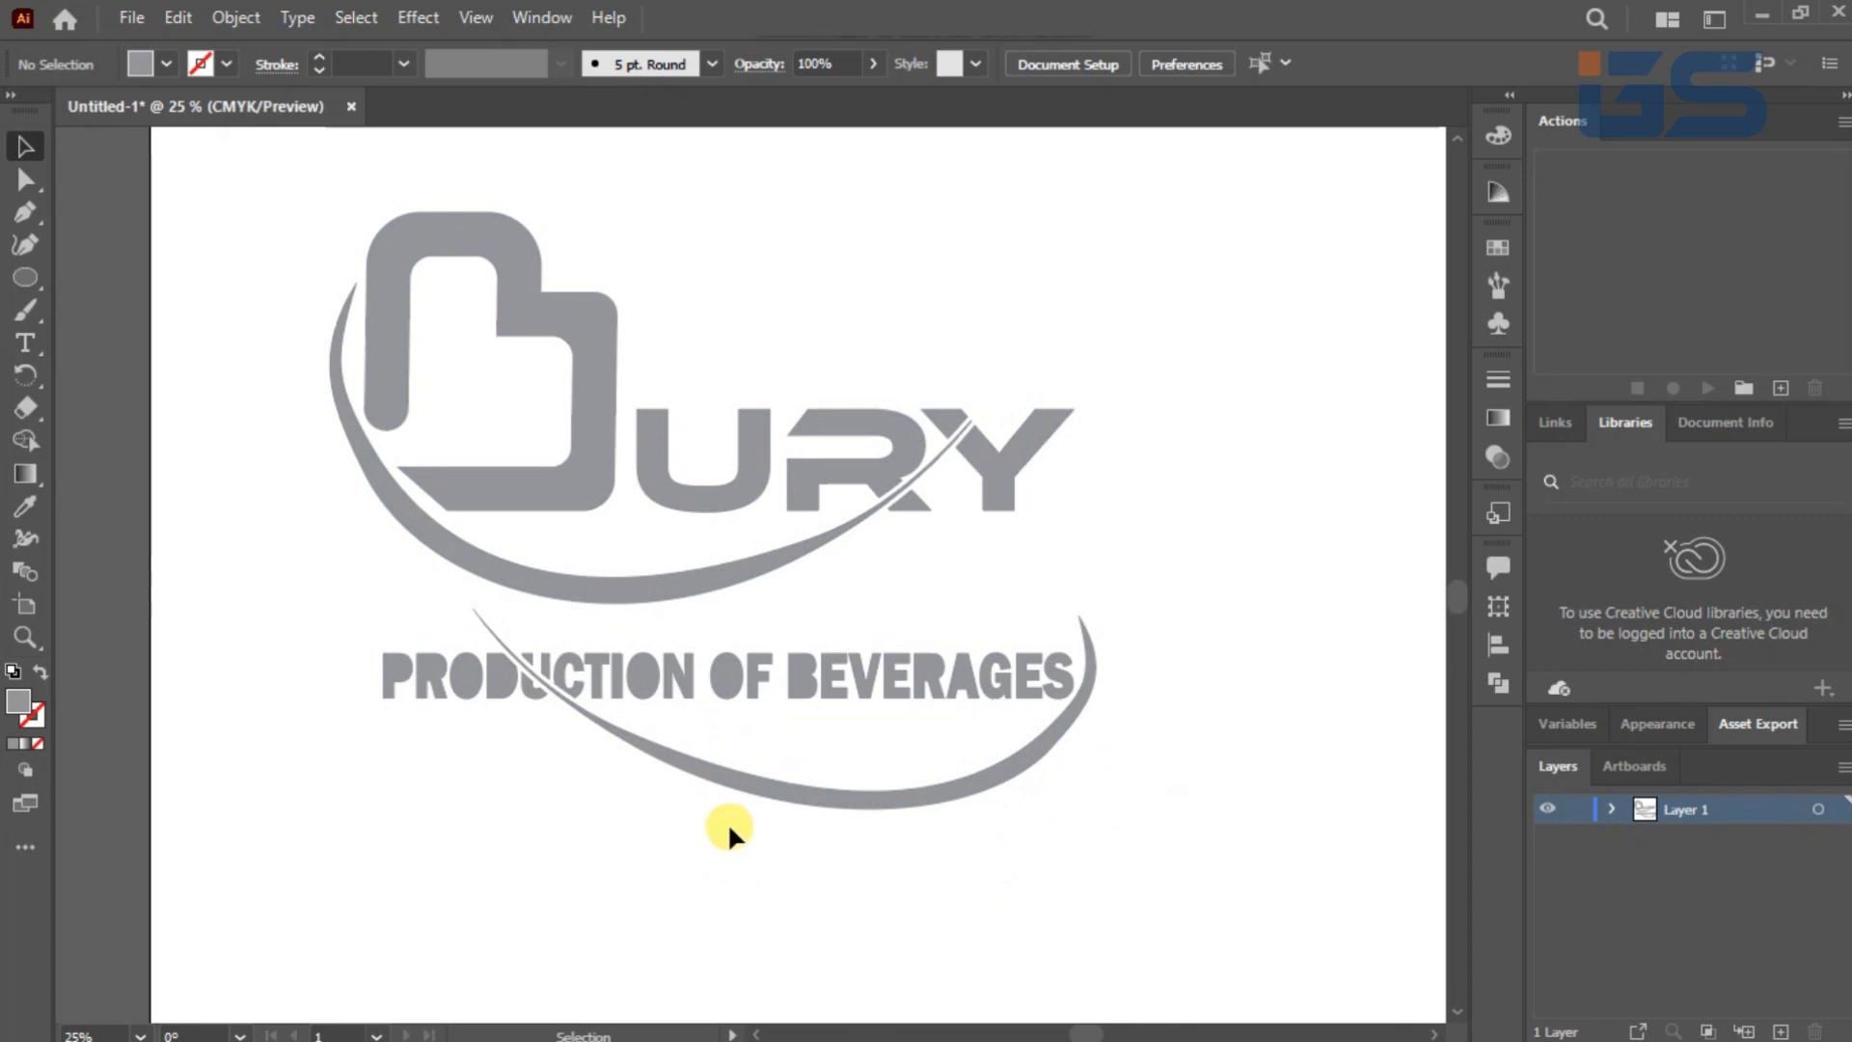
pyautogui.moveTo(305, 299); pyautogui.dragTo(1110, 816)
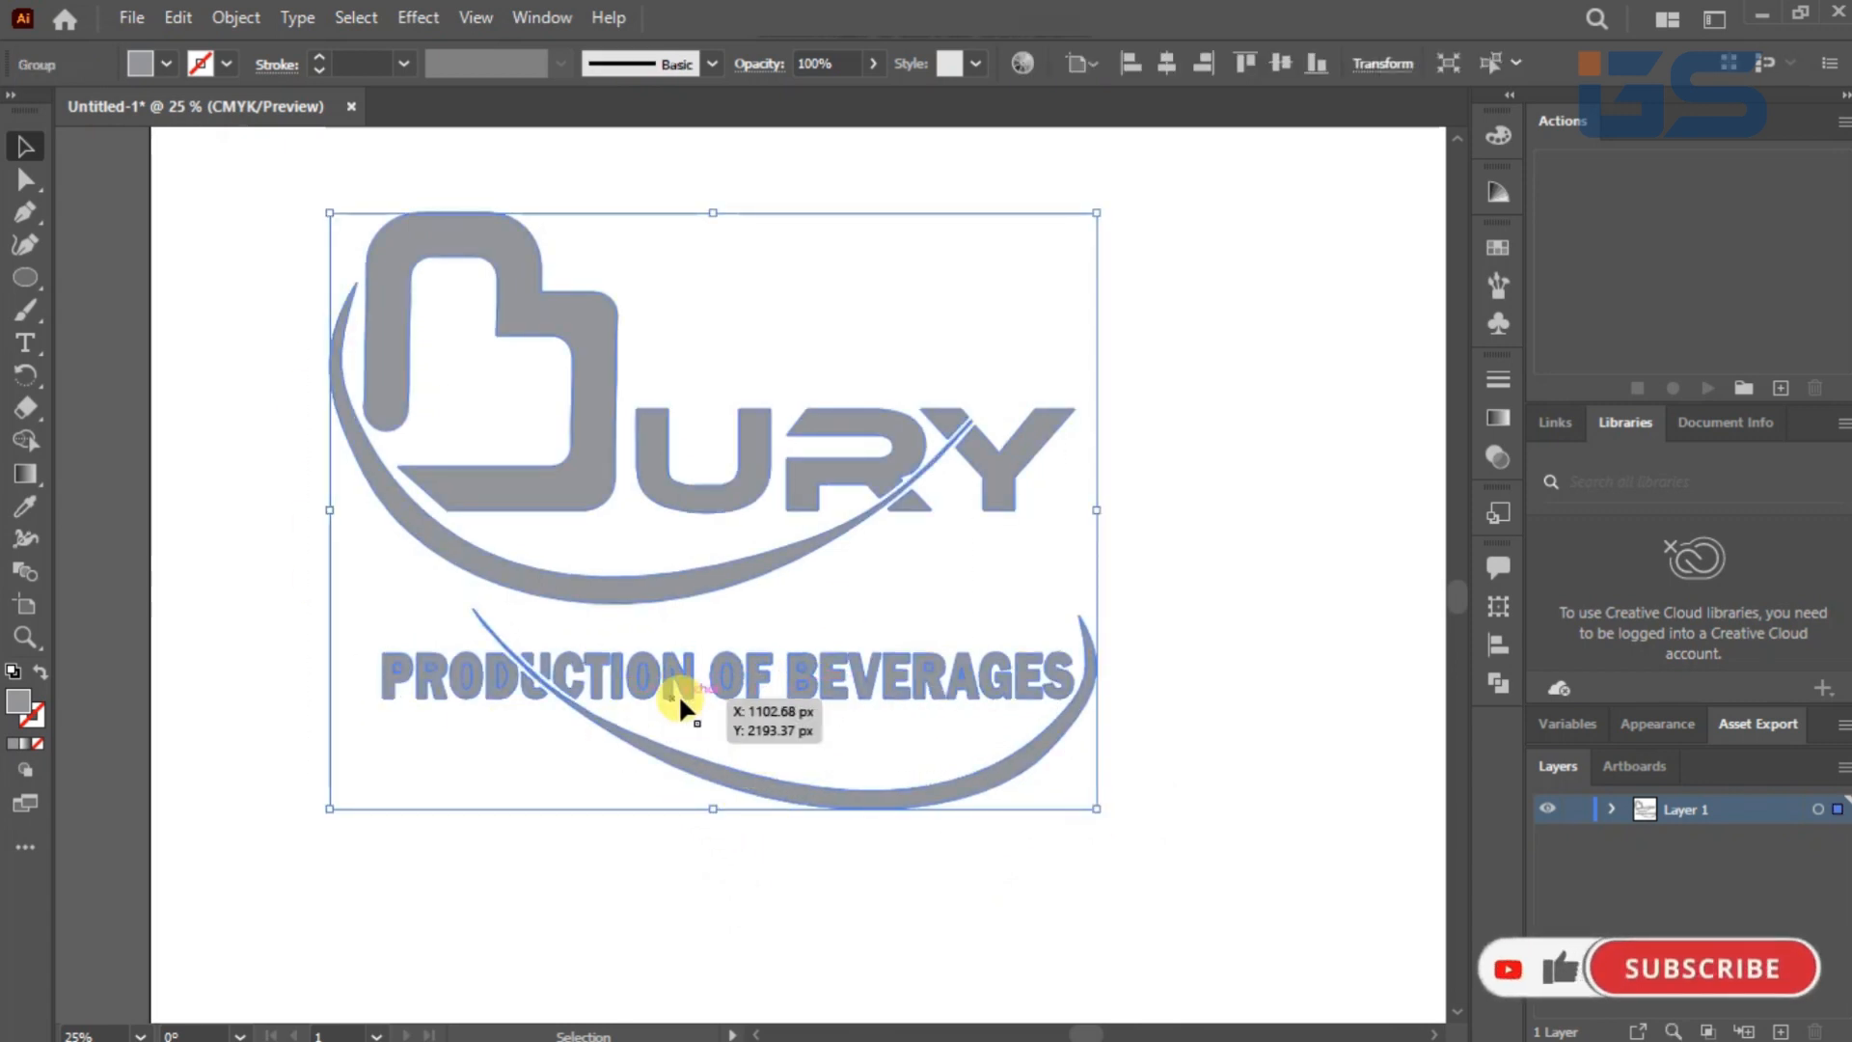
pyautogui.scroll(1, 809, 664)
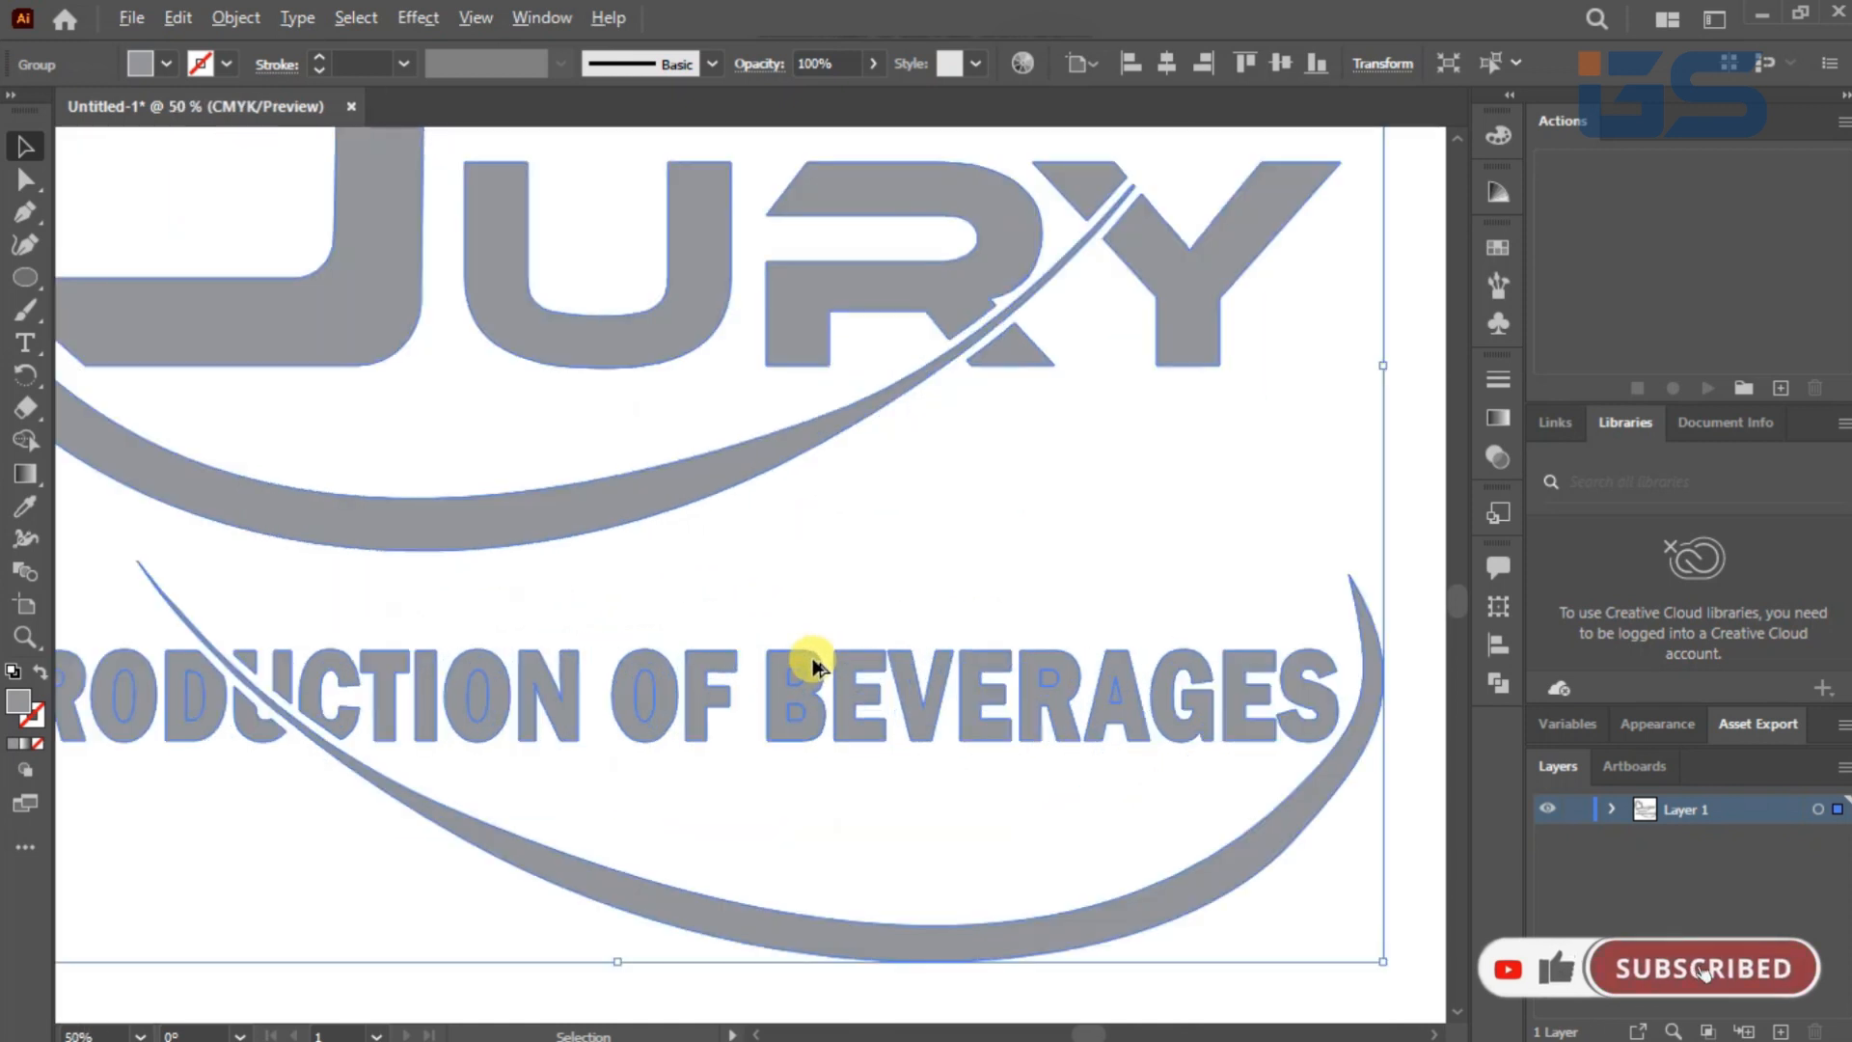
pyautogui.hscroll(-3, 905, 591)
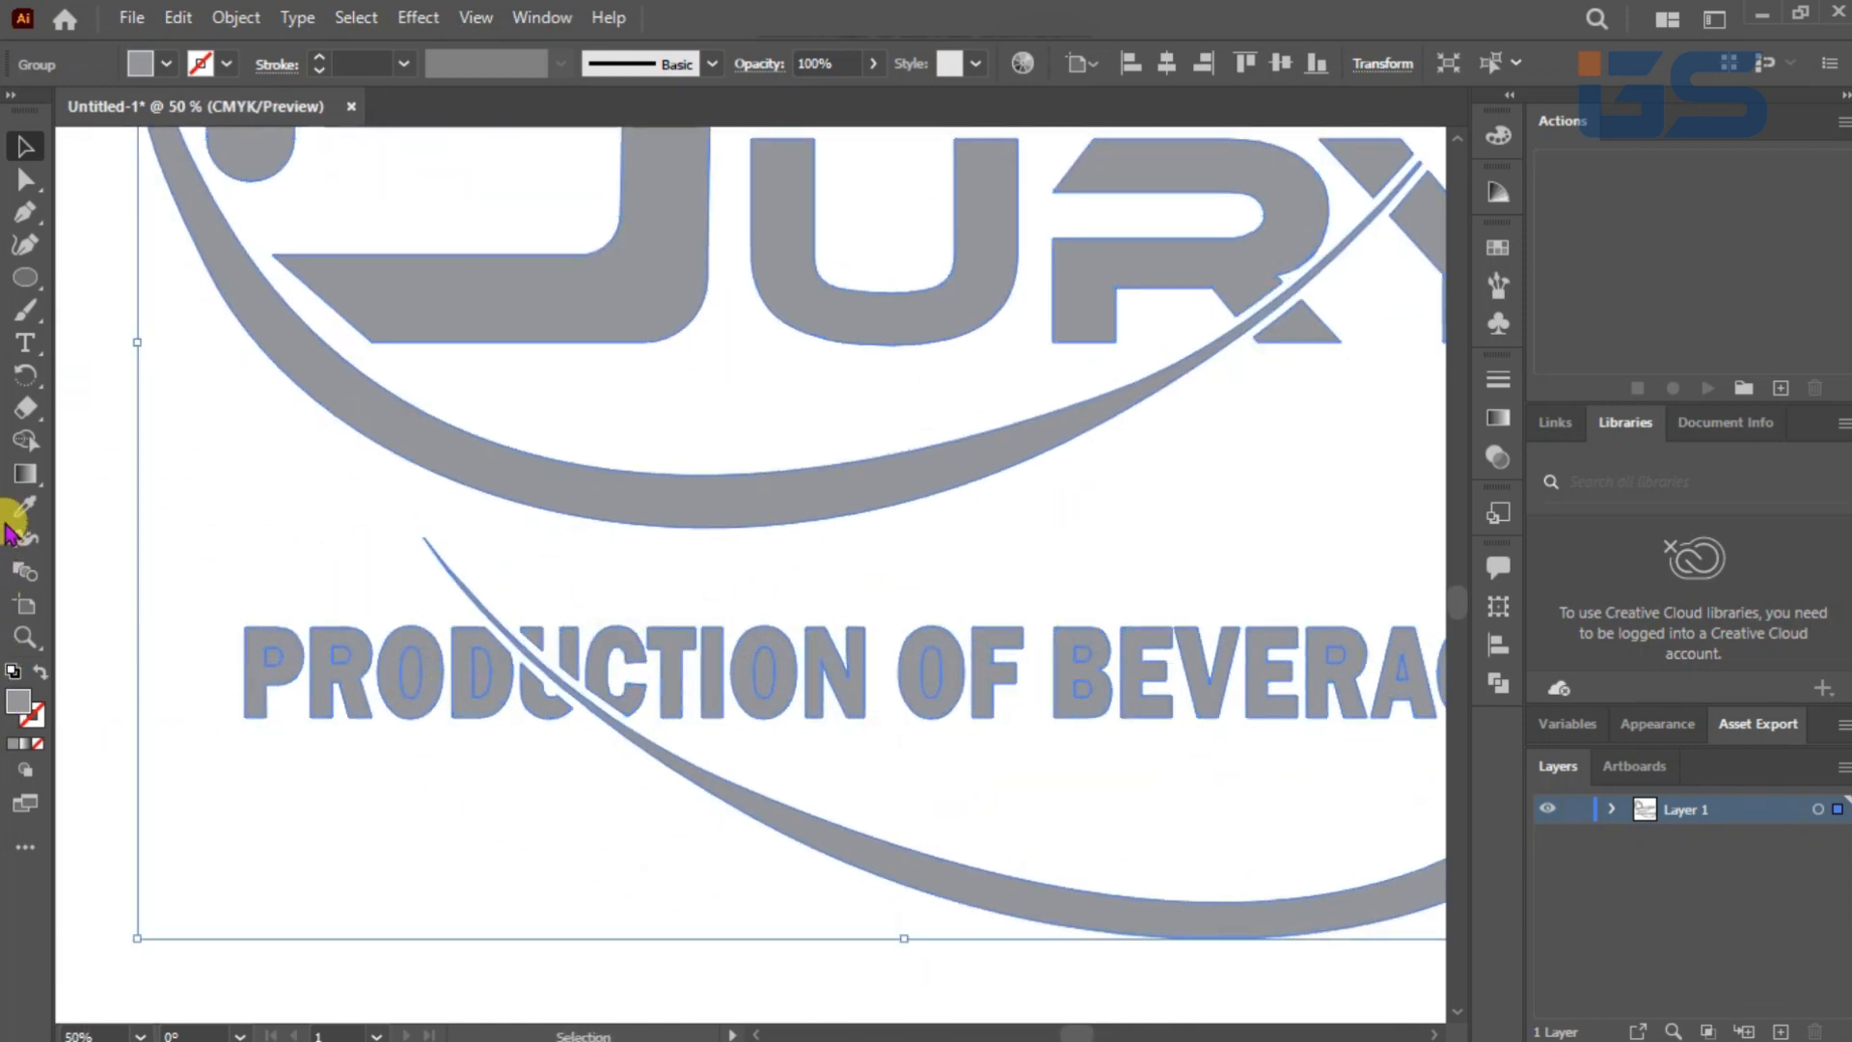
pyautogui.click(25, 440)
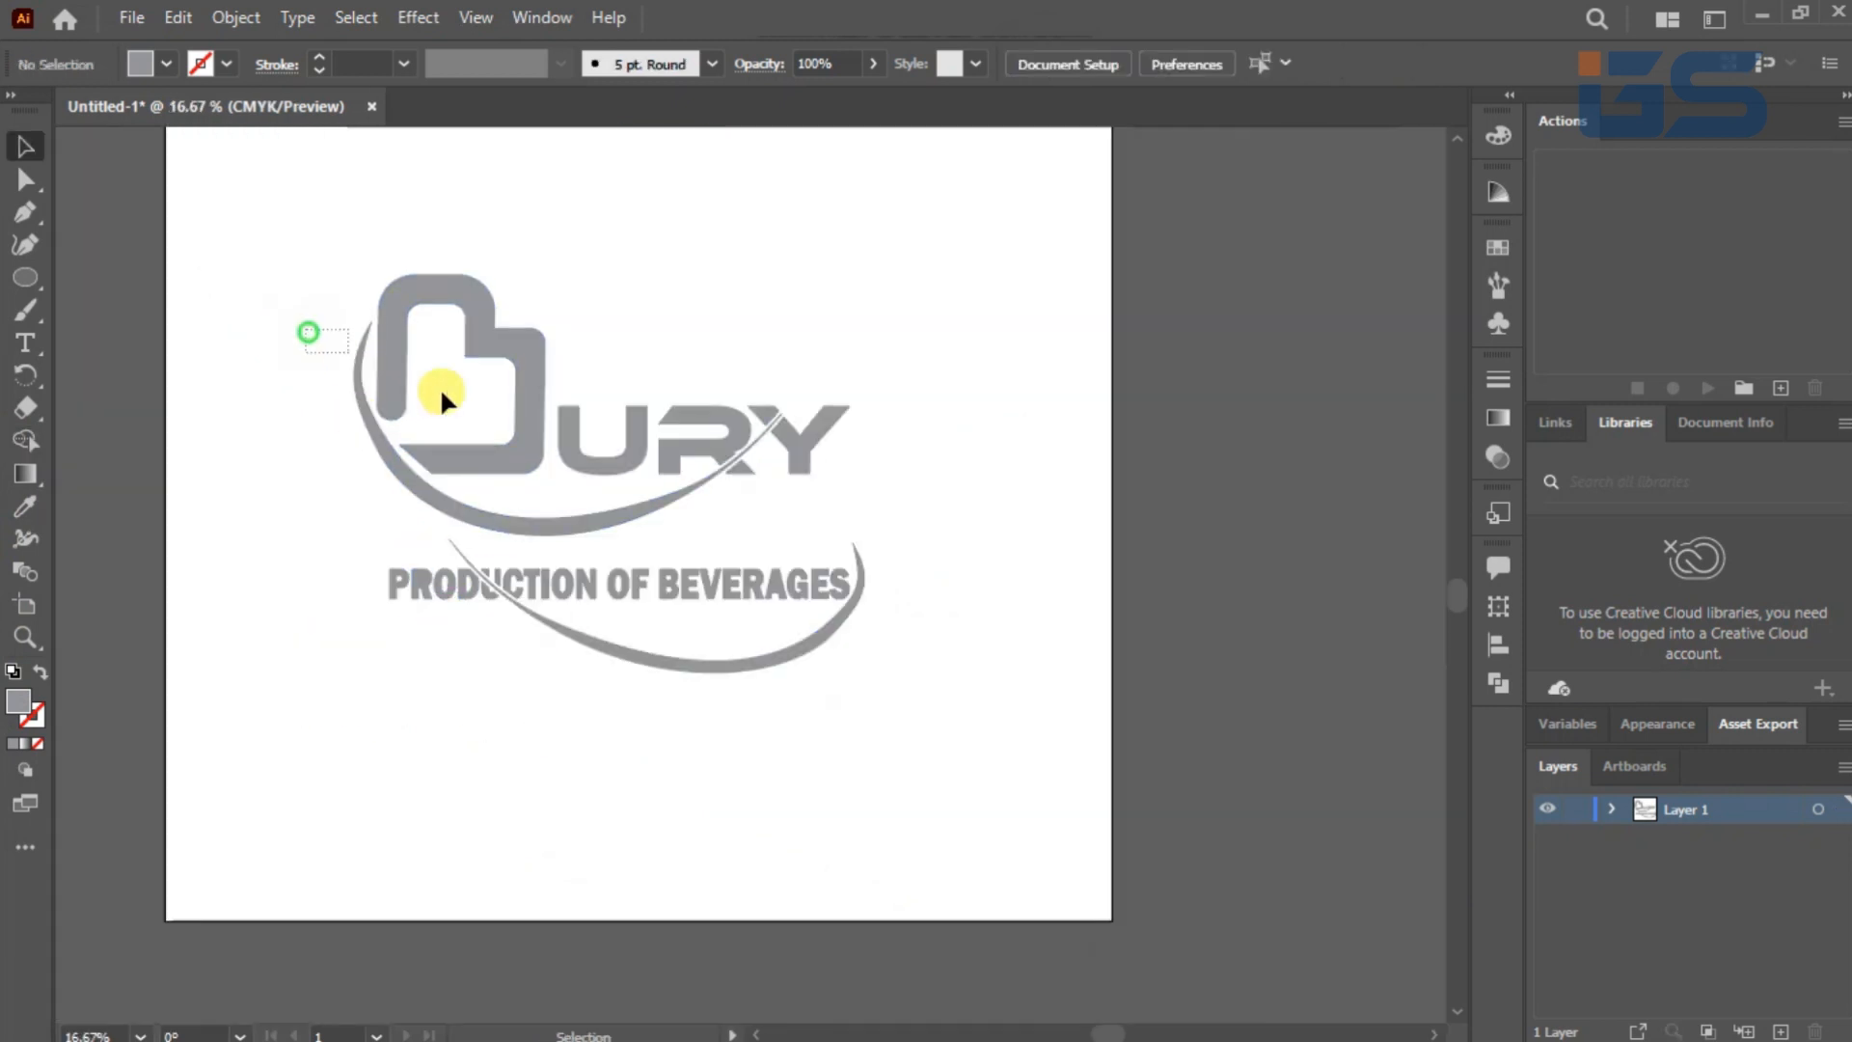
# Step: Select the complete gray logo with its swooshes and tagline and copy it
pyautogui.moveTo(441, 401); pyautogui.dragTo(858, 675)
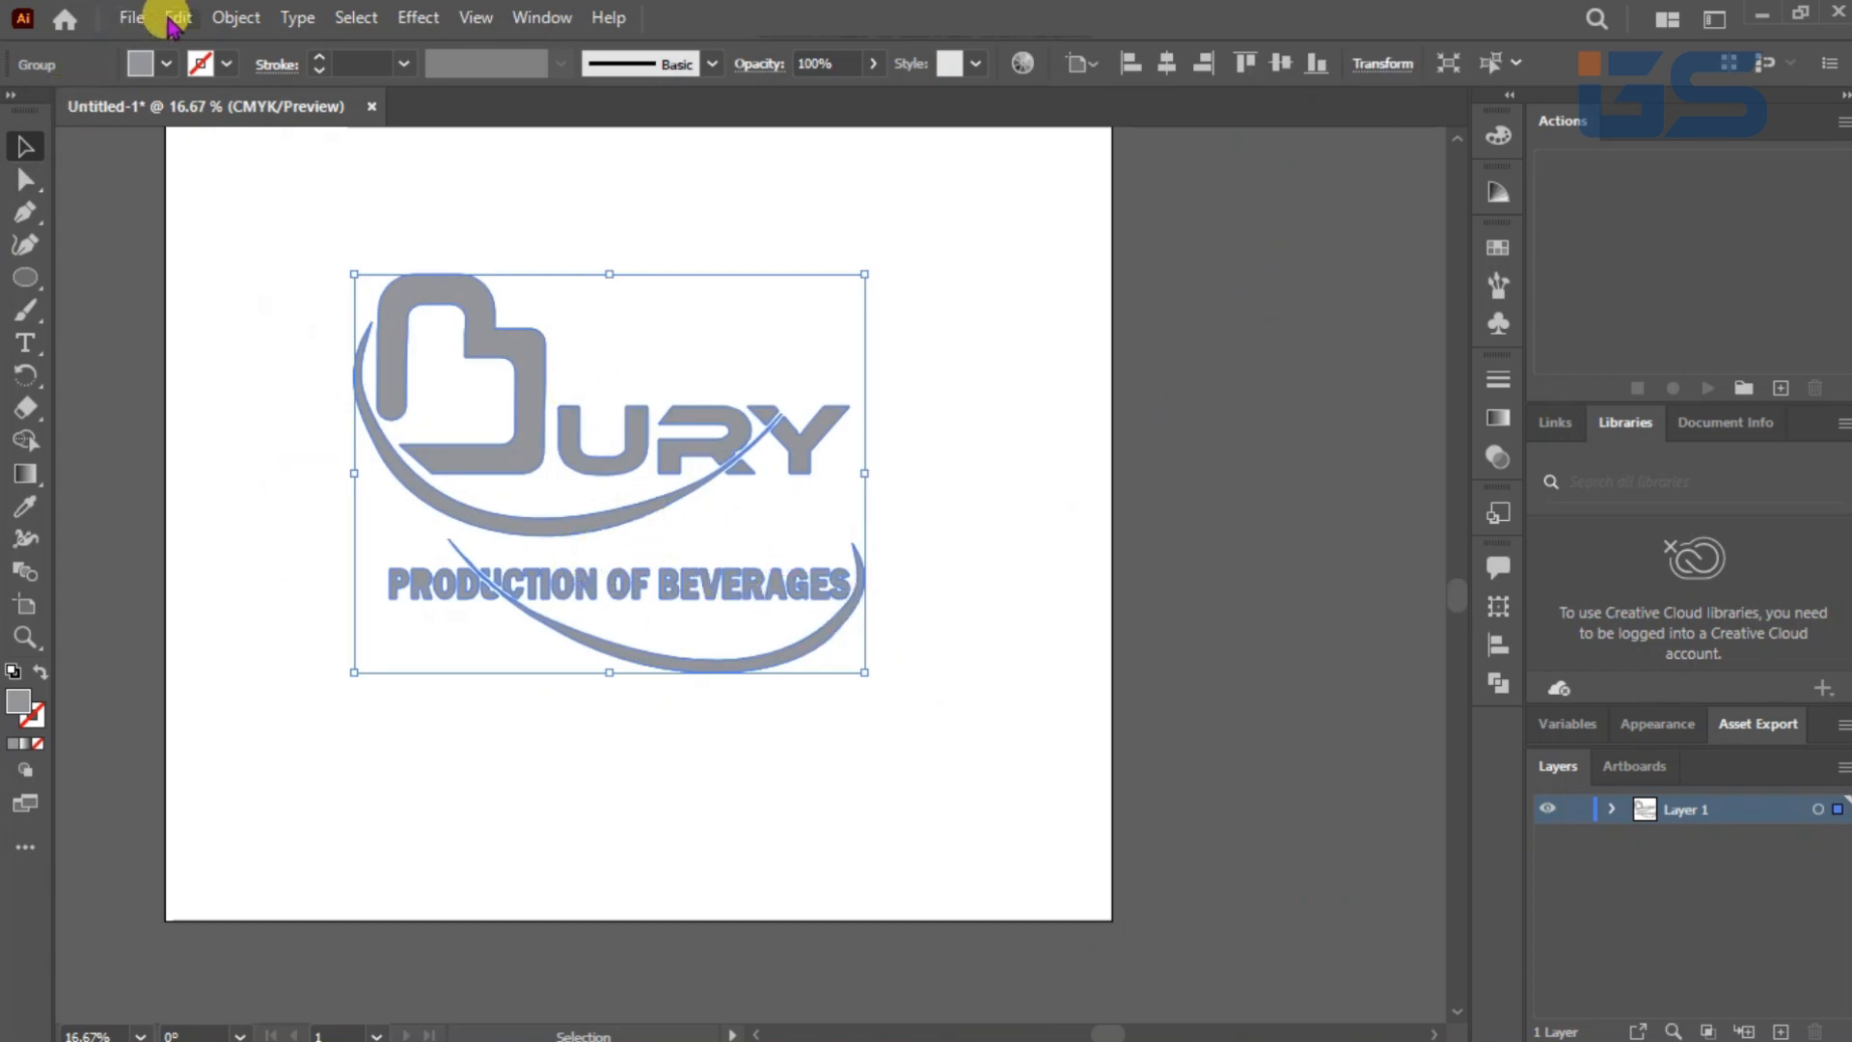
pyautogui.click(175, 17)
pyautogui.click(212, 143)
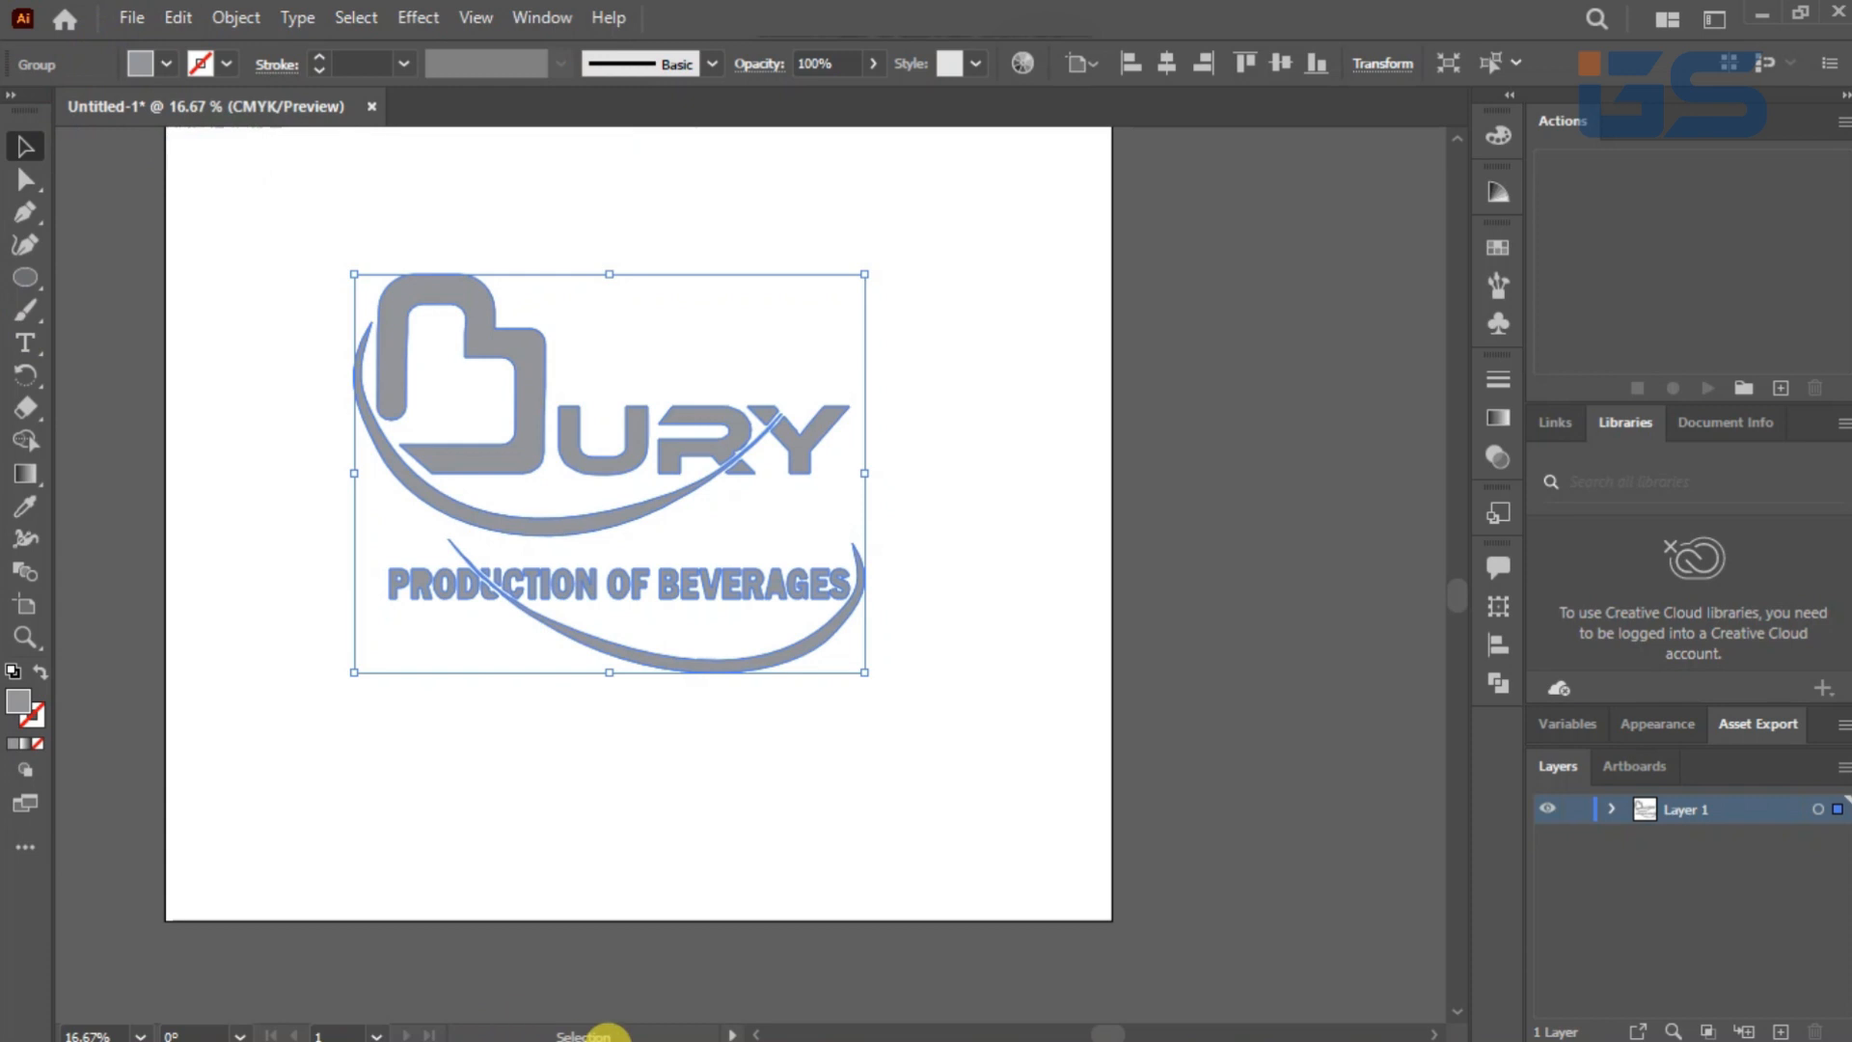
# Step: Switch to Photoshop and open the contents of the "[ YOUR LOGO HERE ]" smart object in the metal logo mockup
pyautogui.moveTo(669, 1009)
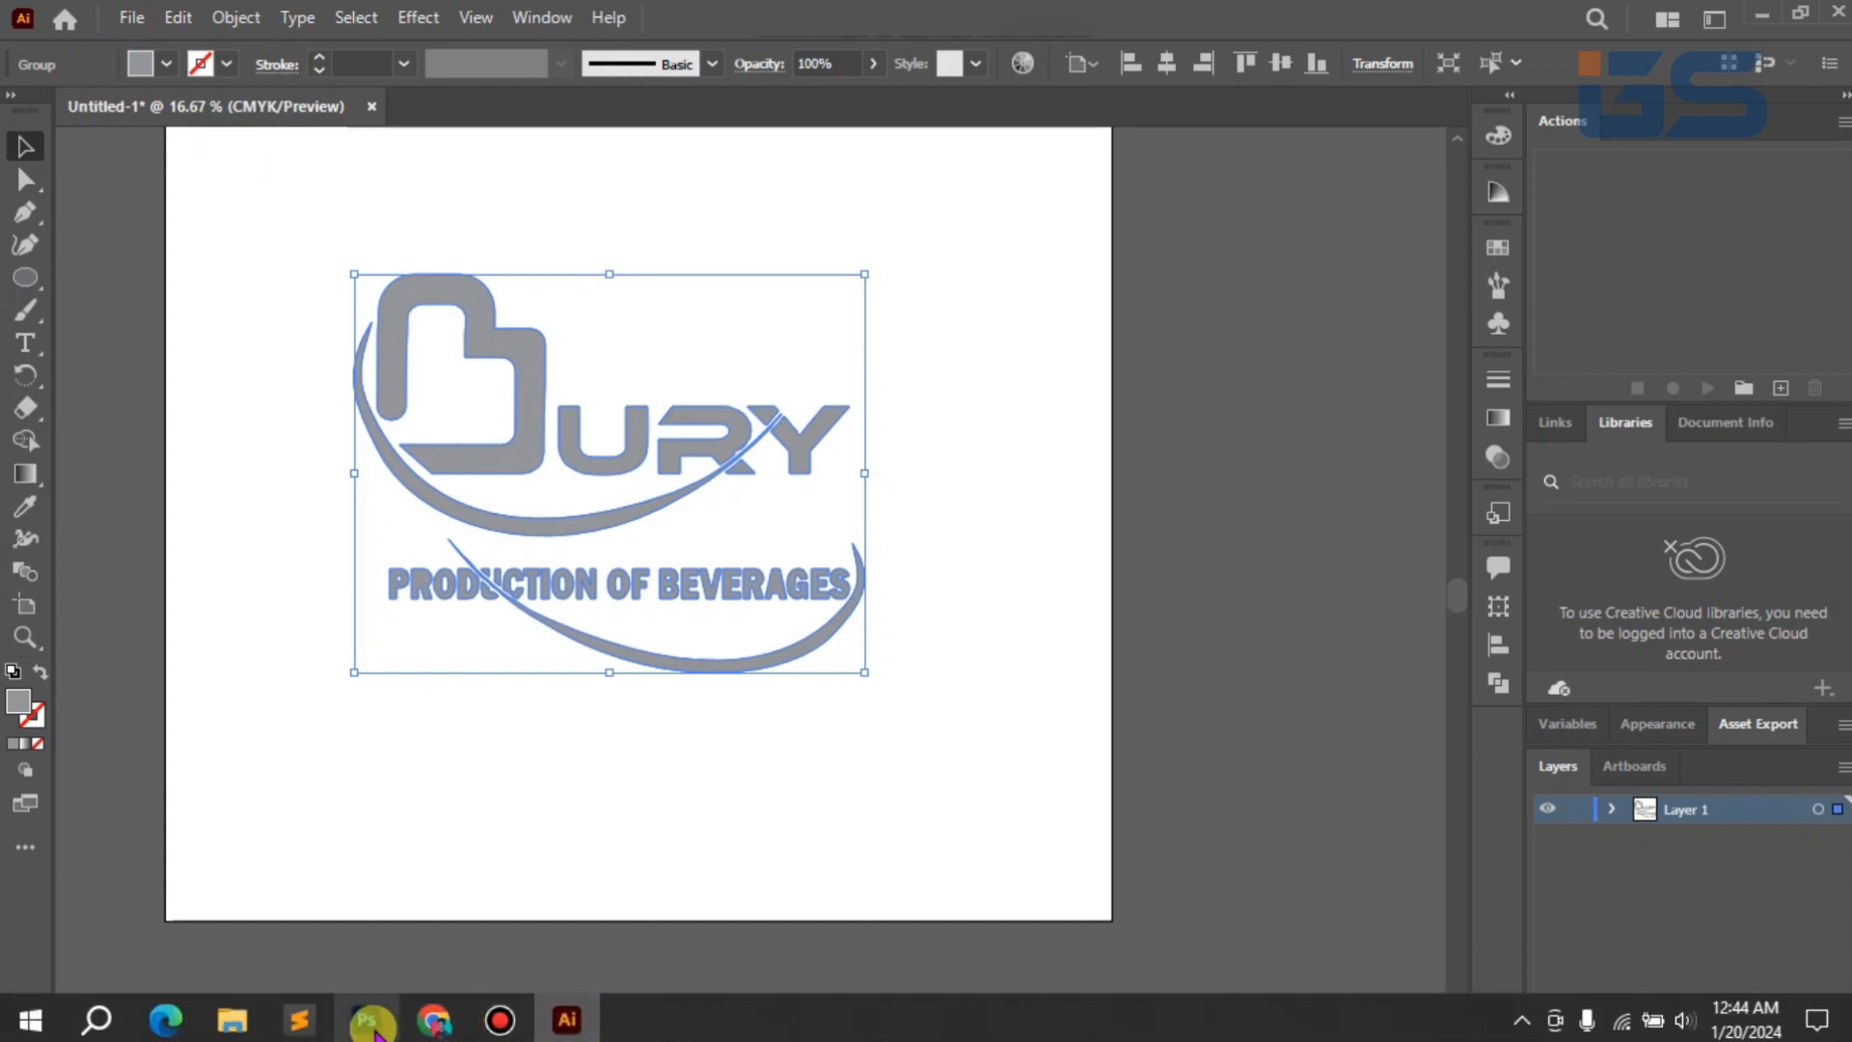
pyautogui.click(370, 1022)
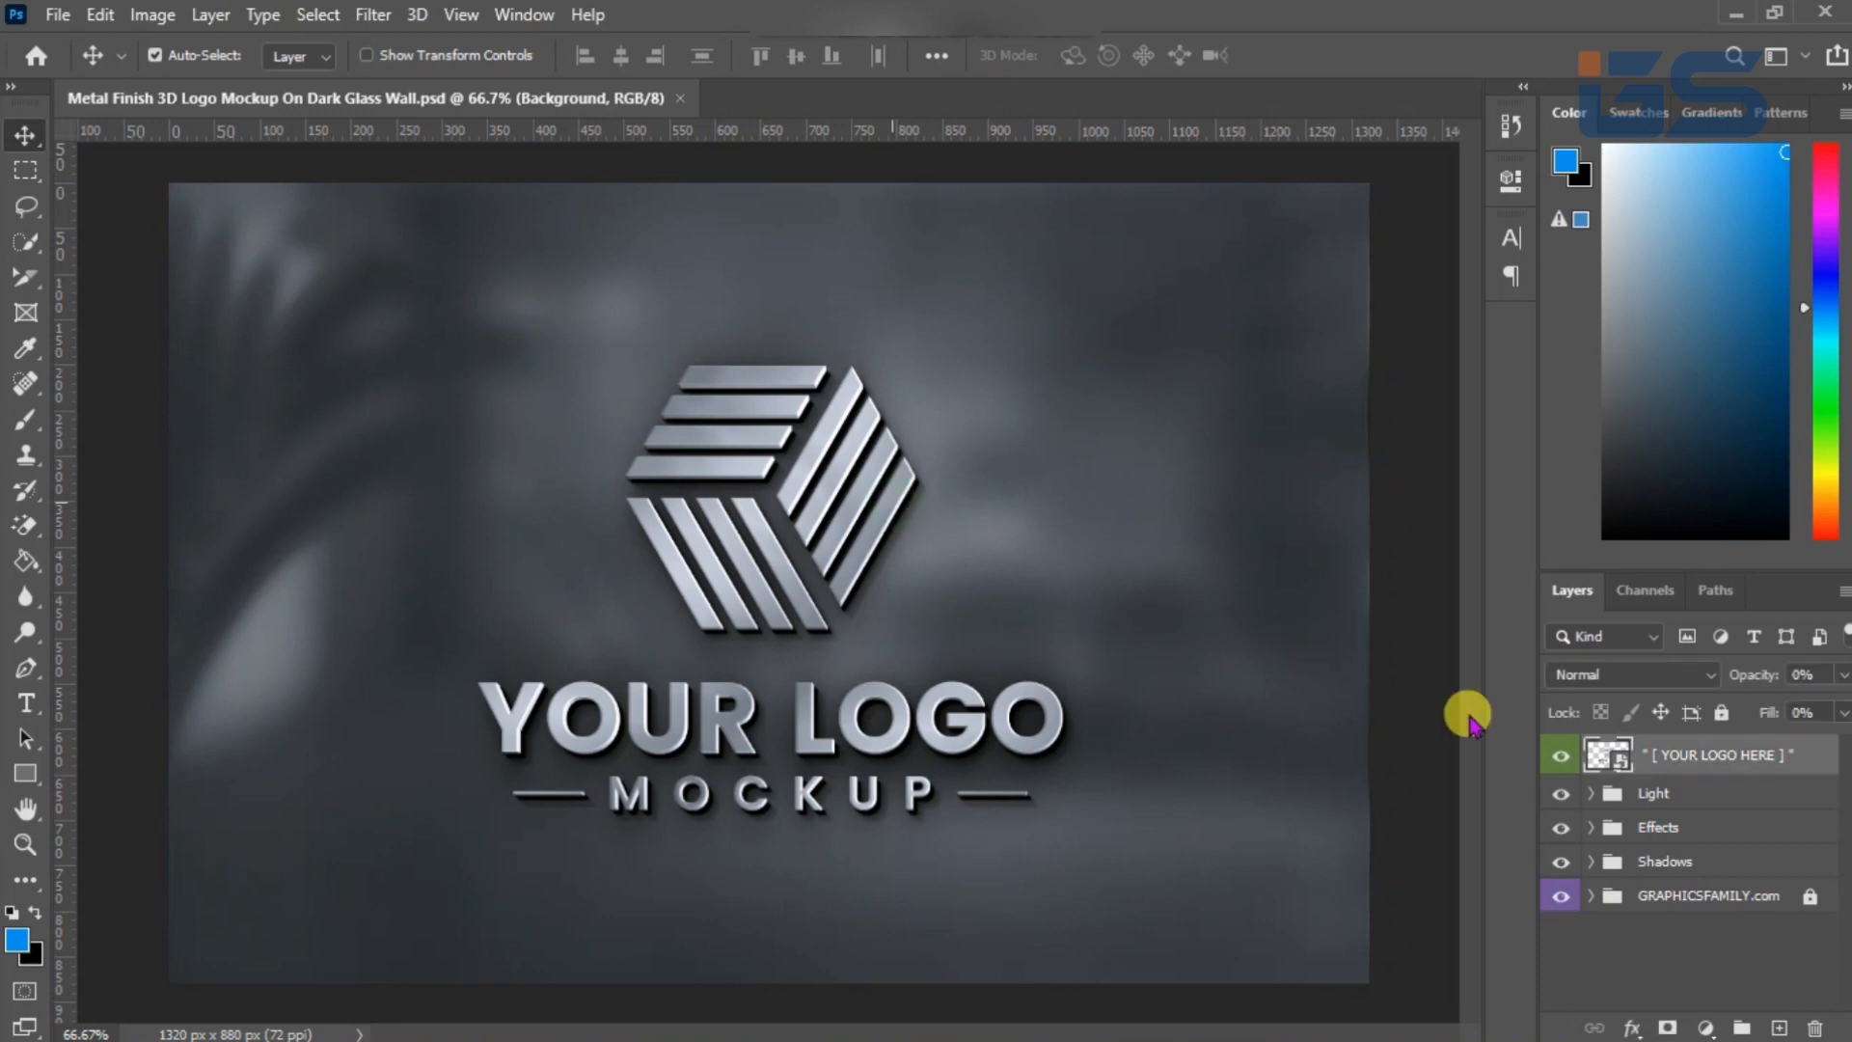
pyautogui.click(1608, 756)
pyautogui.doubleClick(1603, 756)
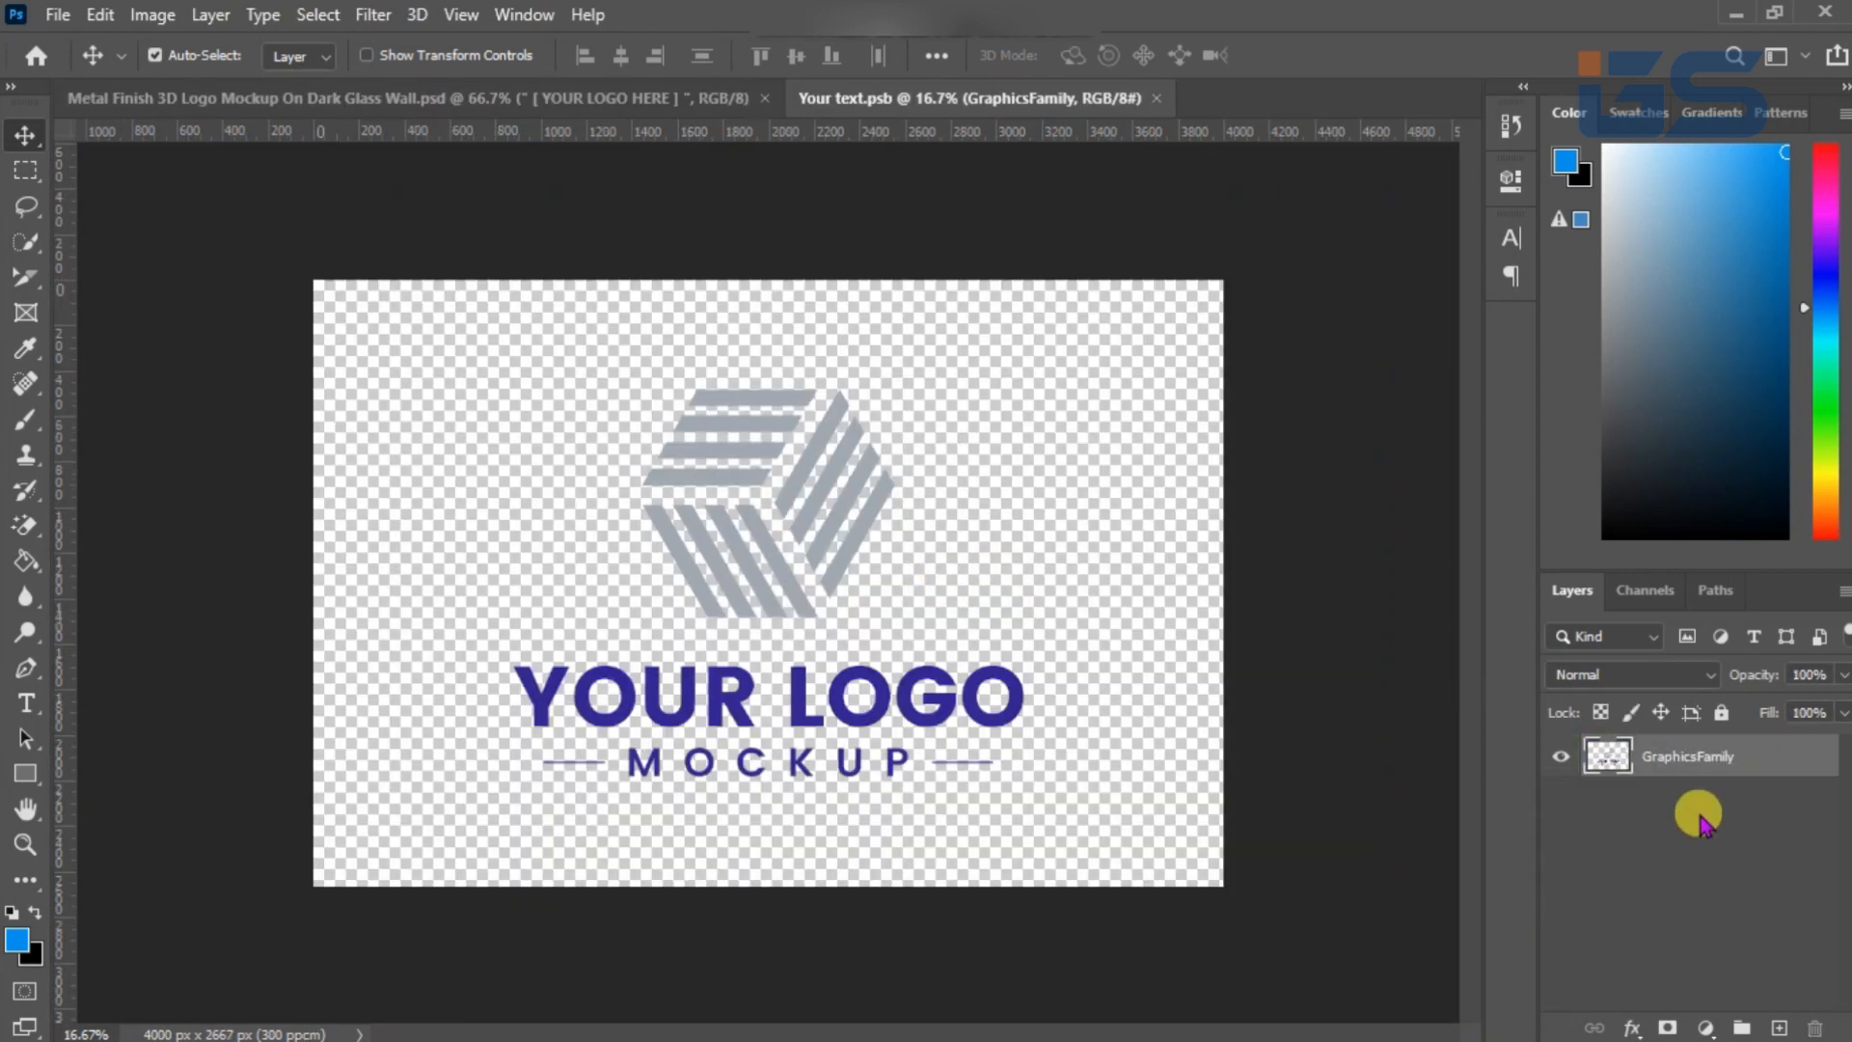
# Step: Hide the GraphicsFamily placeholder layer and paste the copied logo into the document as pixels
pyautogui.click(1564, 765)
pyautogui.click(1025, 598)
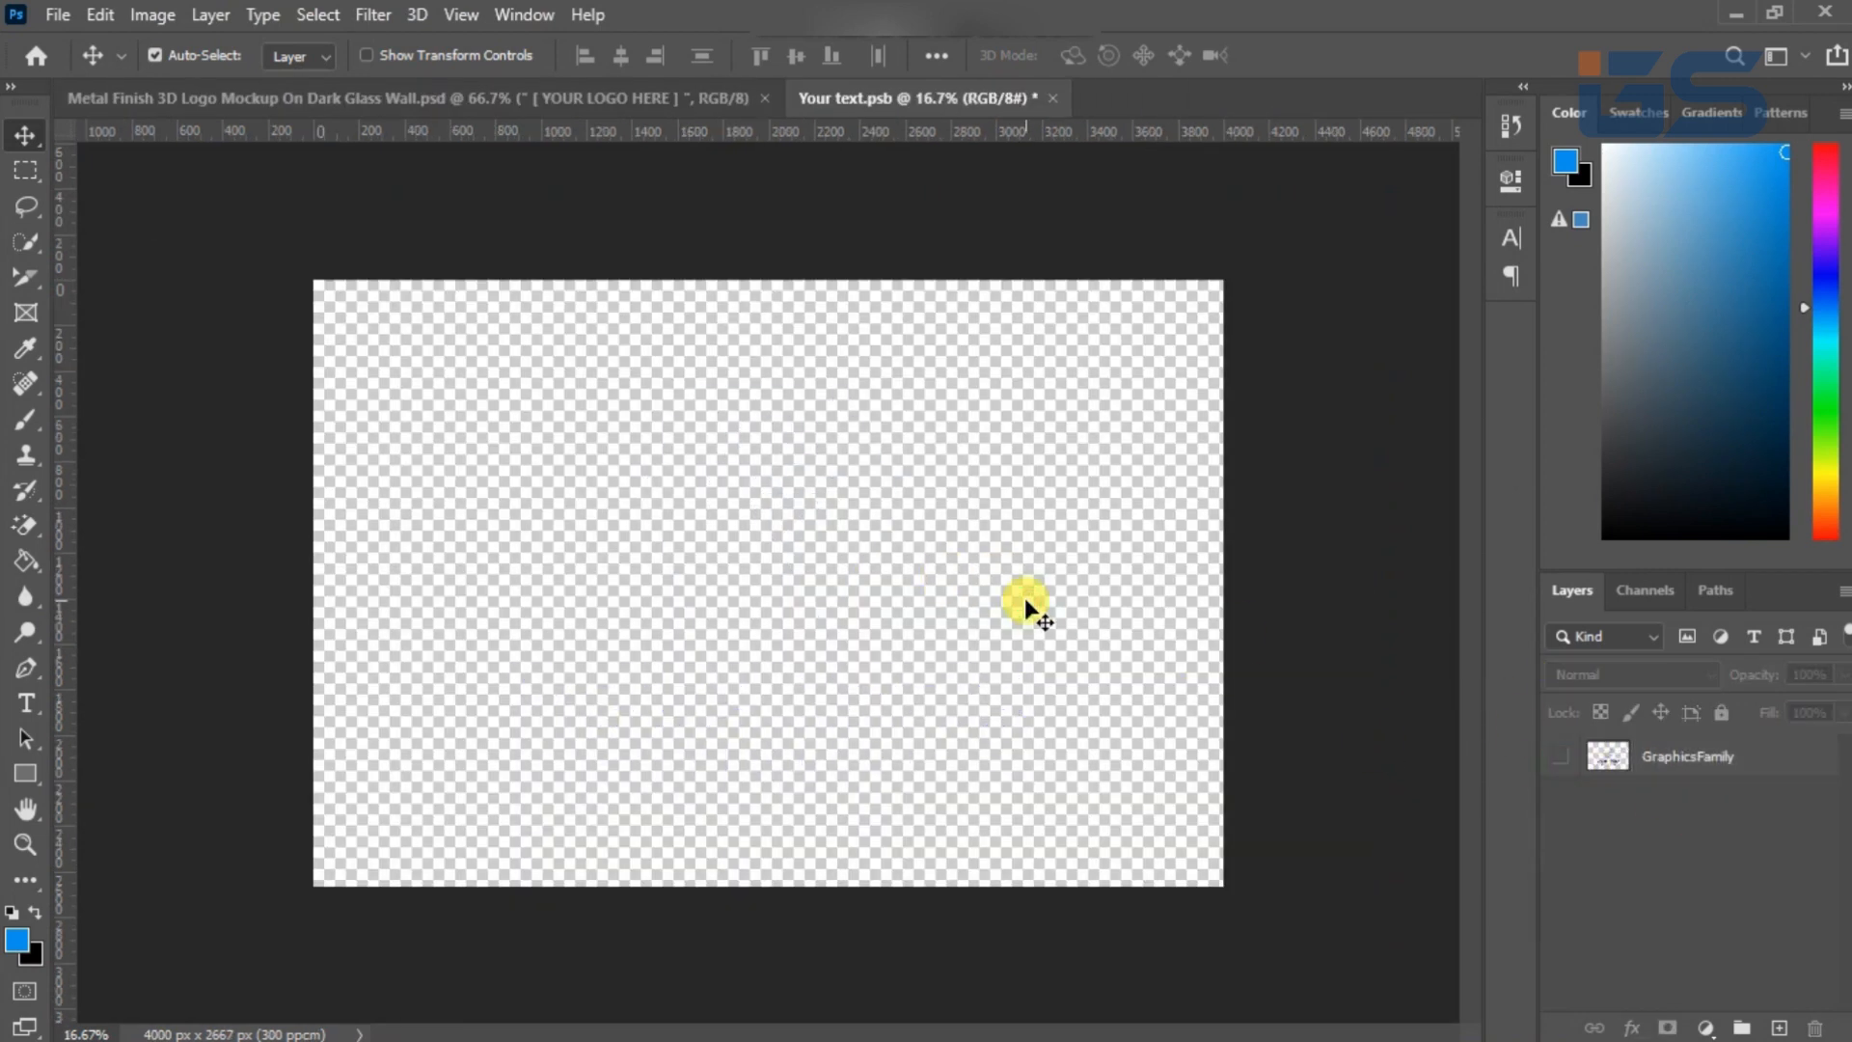
pyautogui.hotkey('ctrl', 'v')
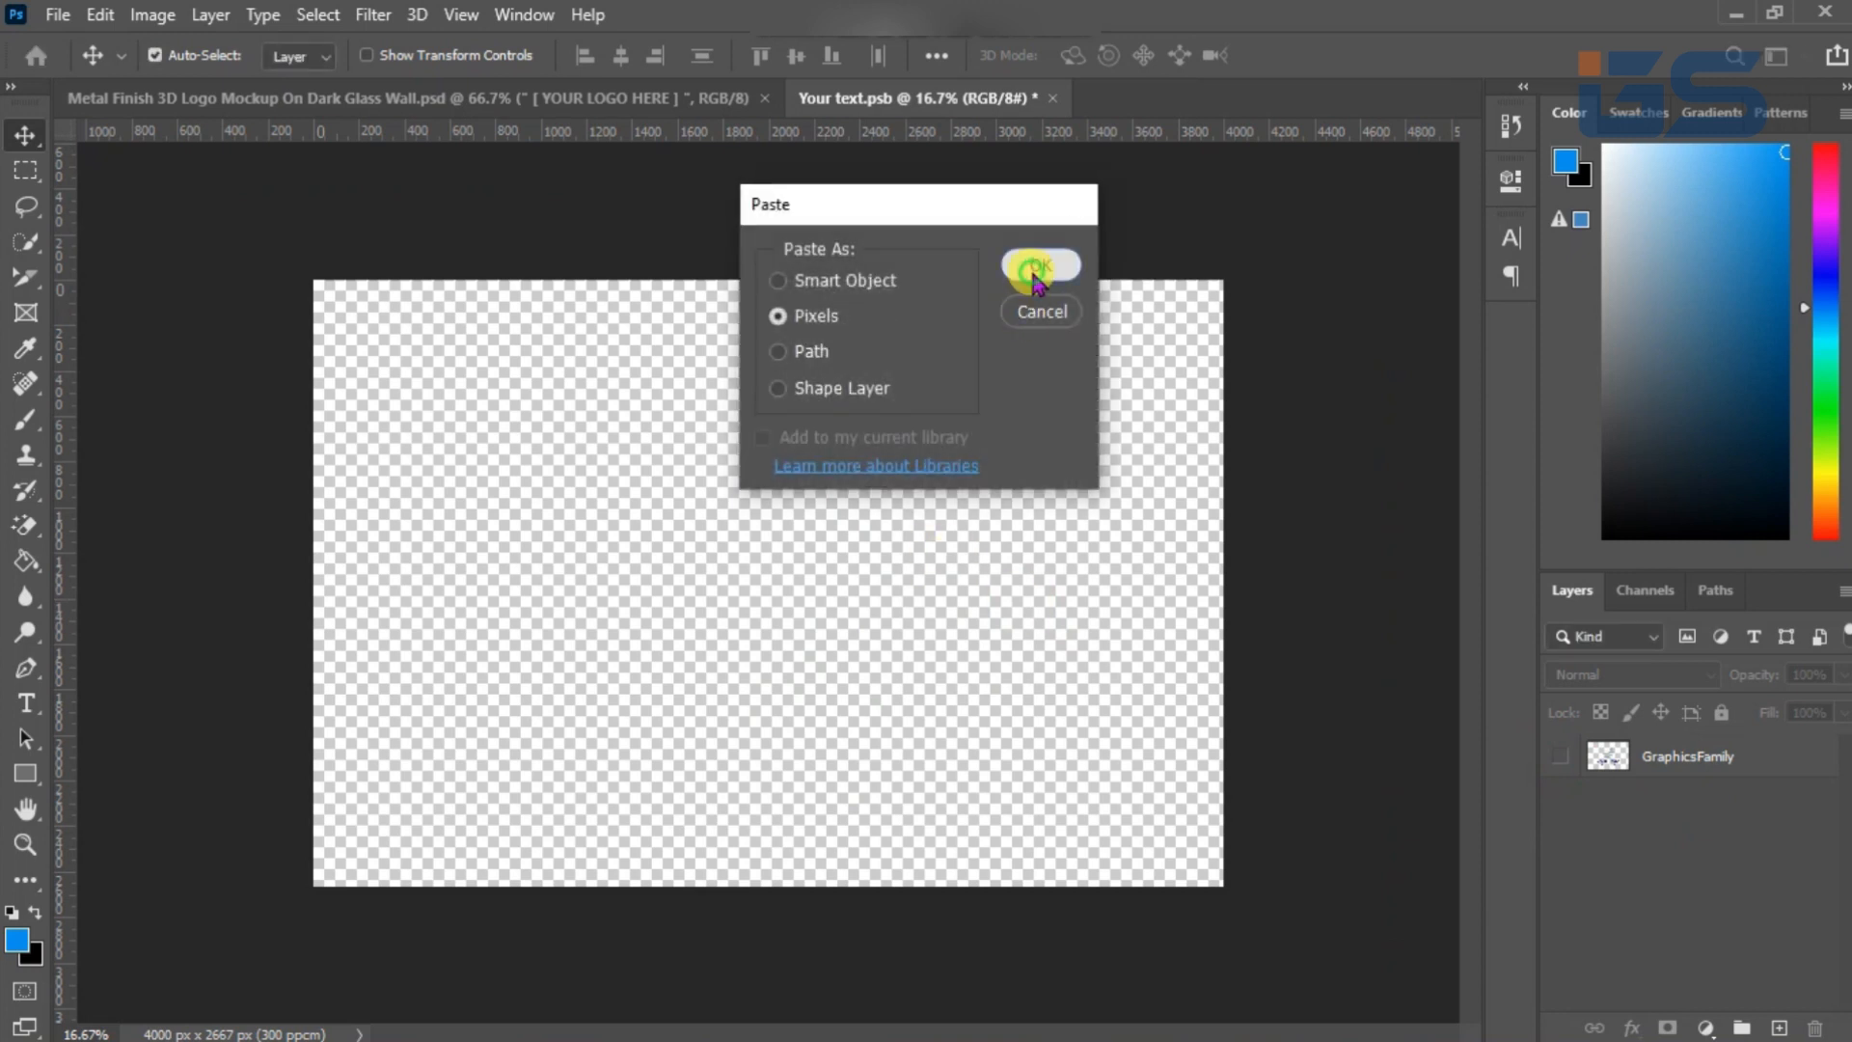
pyautogui.click(1025, 267)
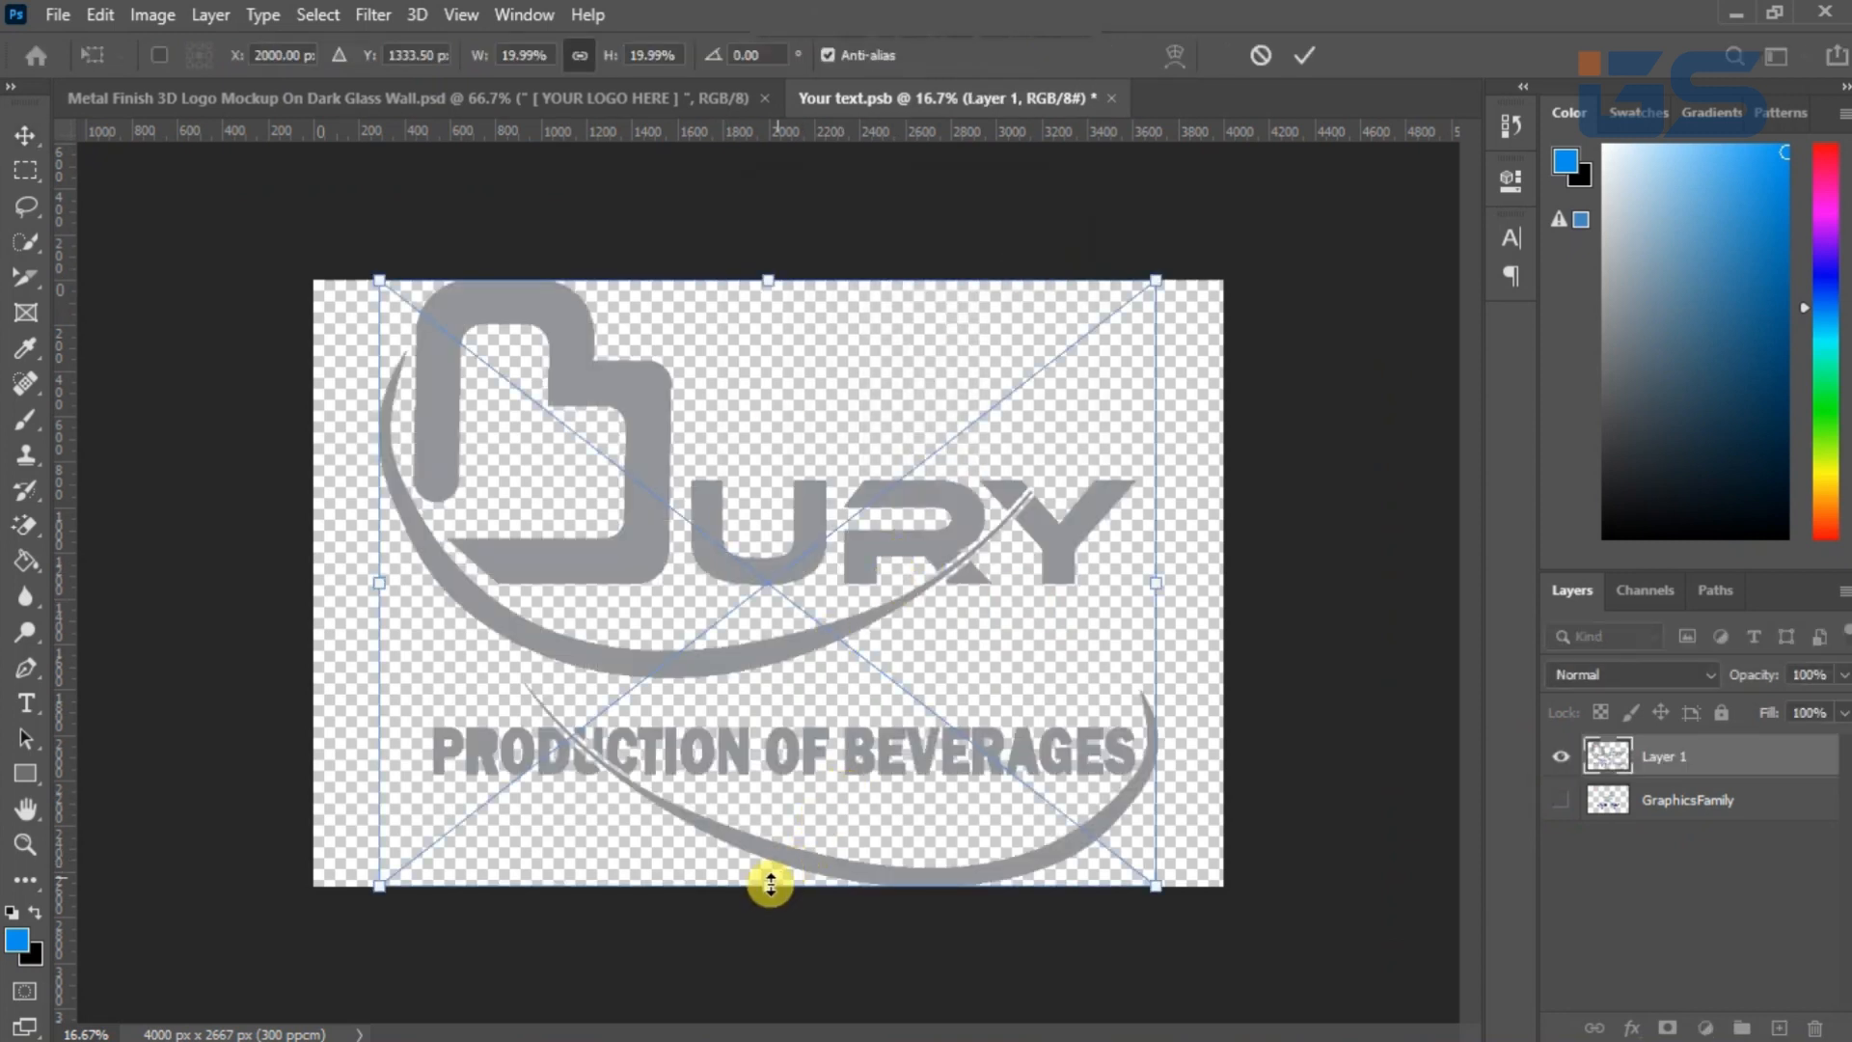
# Step: Scale the pasted logo to 17.61% in both directions and center it on the canvas
pyautogui.moveTo(768, 887); pyautogui.dragTo(769, 817)
pyautogui.moveTo(726, 555); pyautogui.dragTo(728, 588)
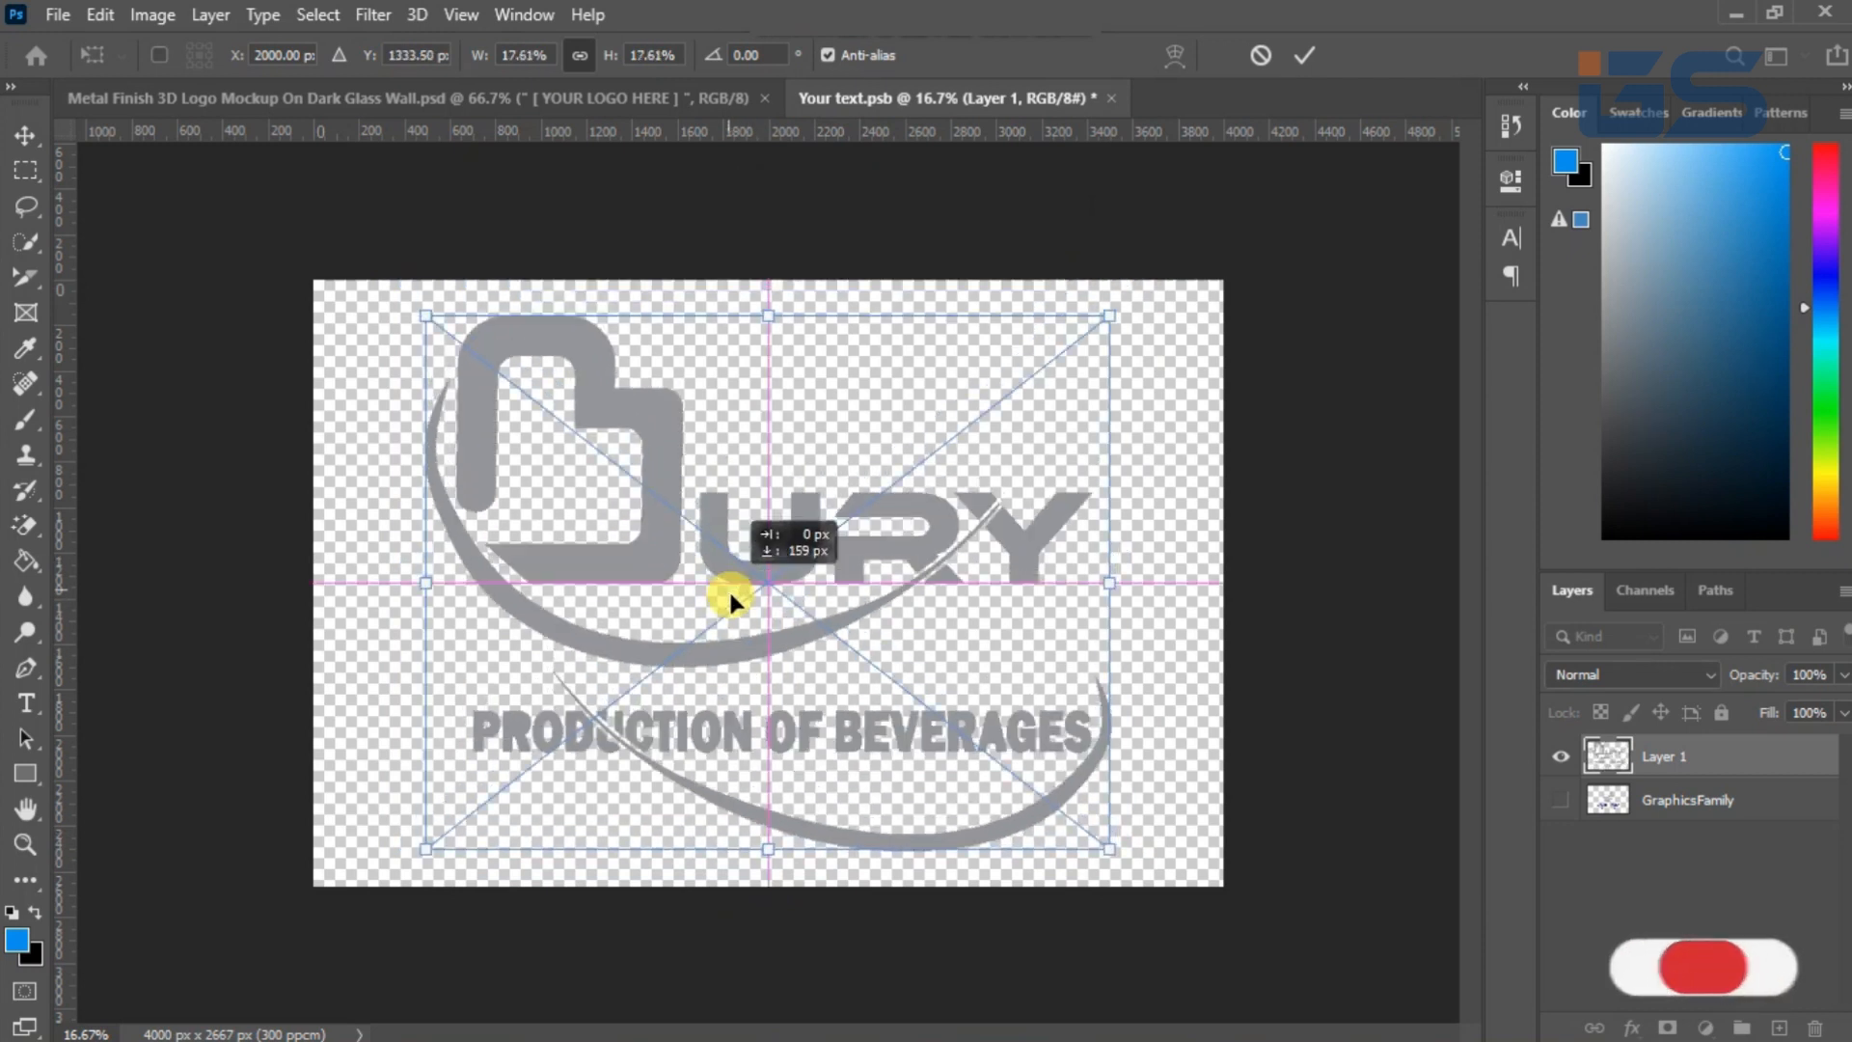
pyautogui.click(1304, 55)
# Step: Close Your text.psb with its changes saved, and inspect the BURY logo on the dark glass wall mockup
pyautogui.click(1111, 98)
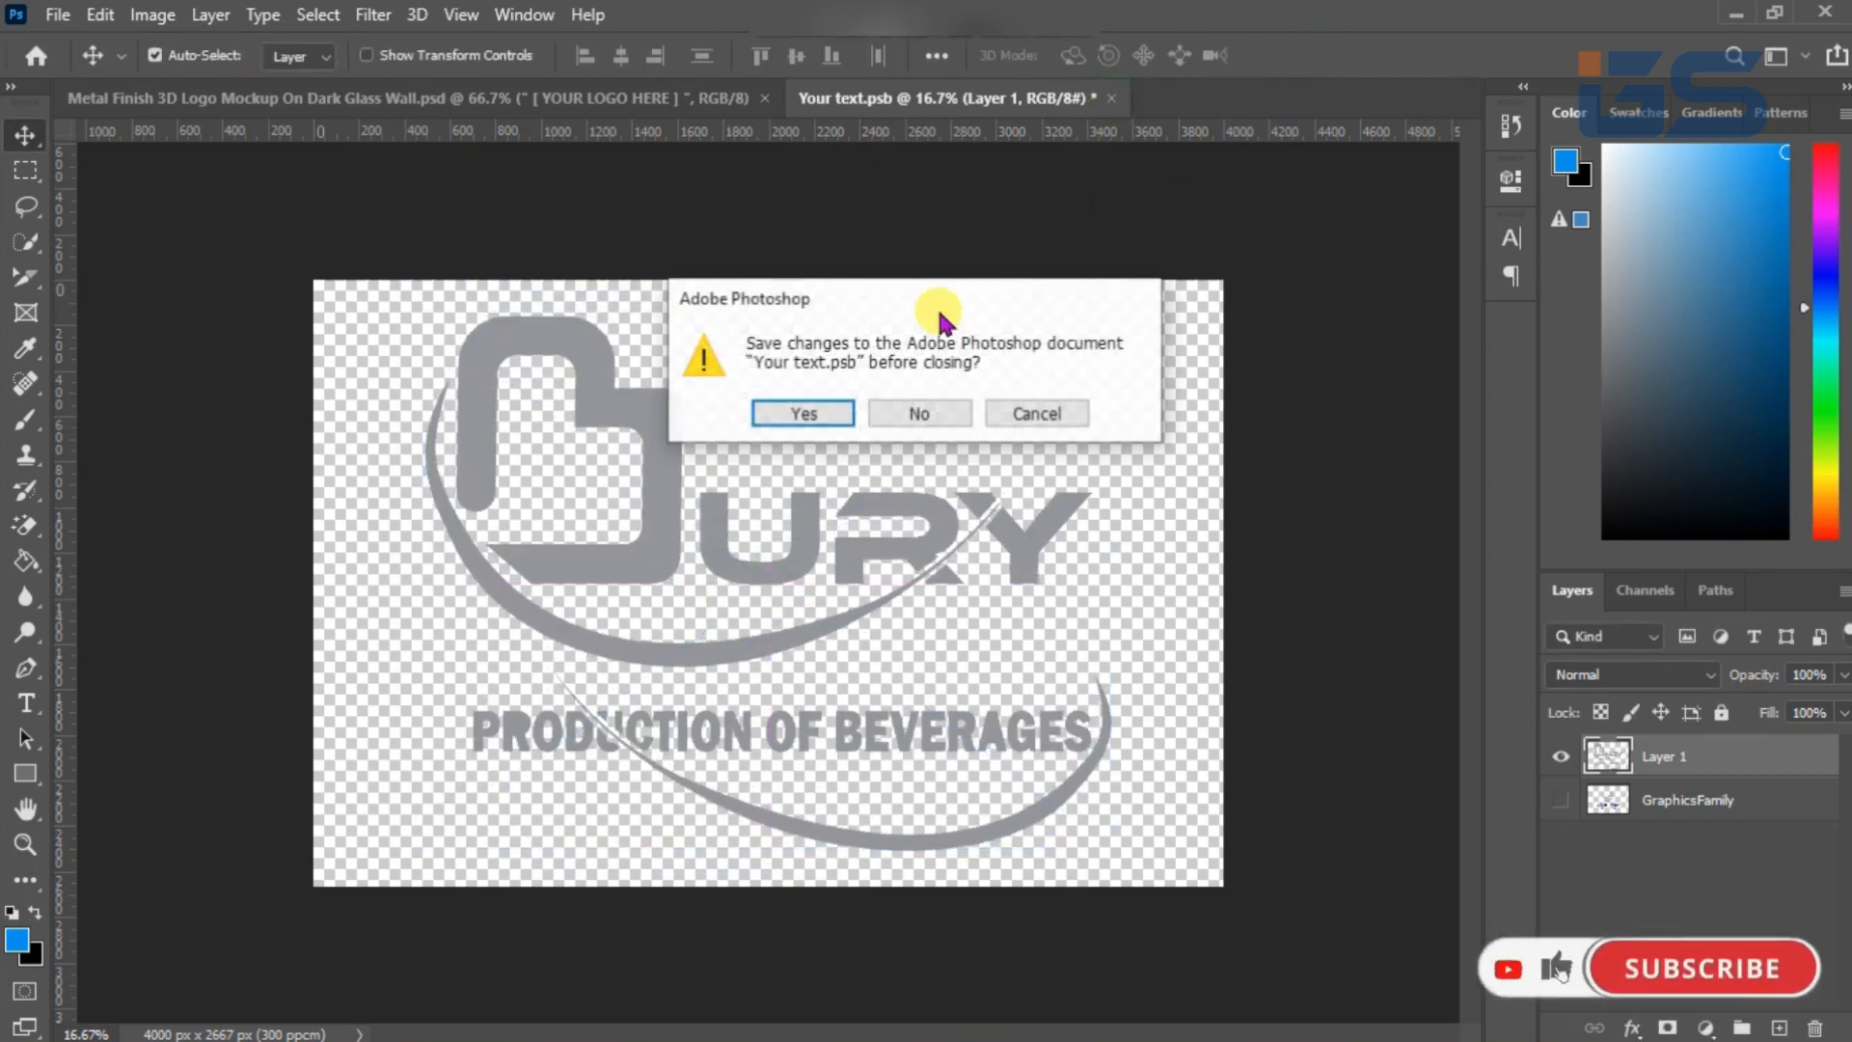
pyautogui.click(823, 415)
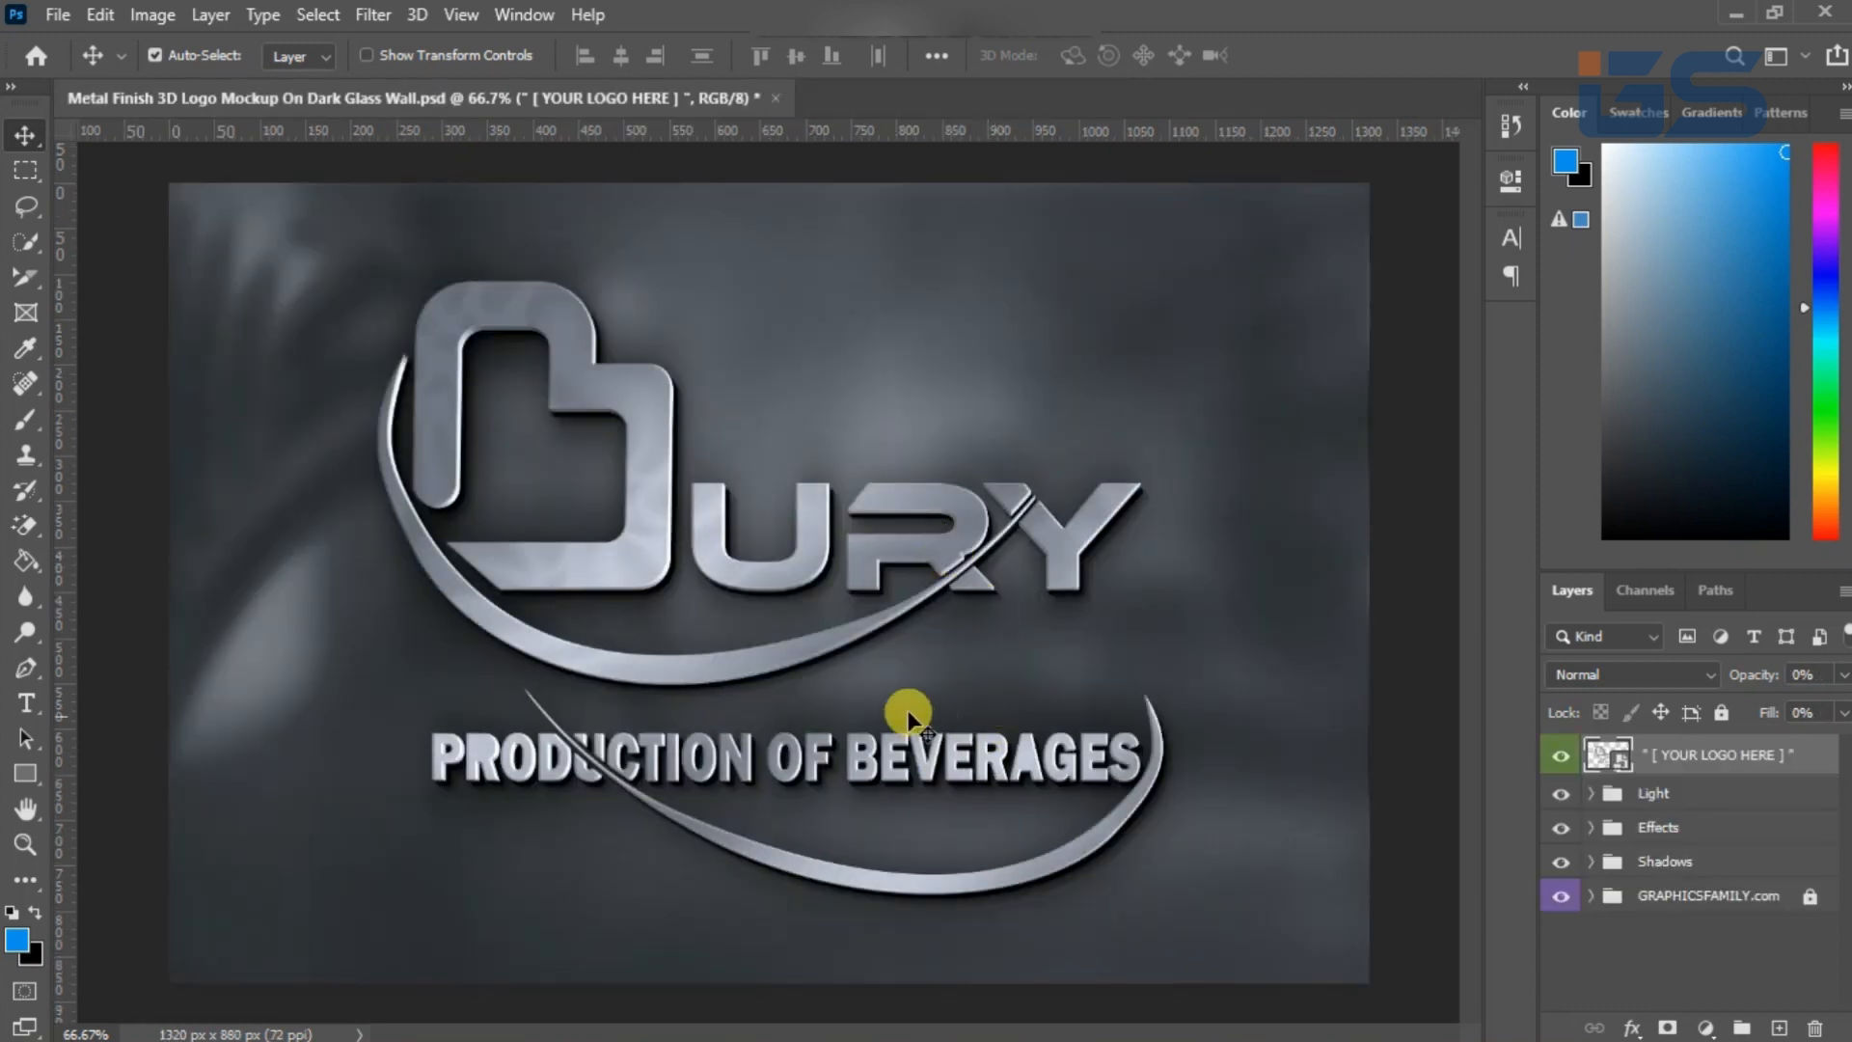
pyautogui.scroll(1, 952, 682)
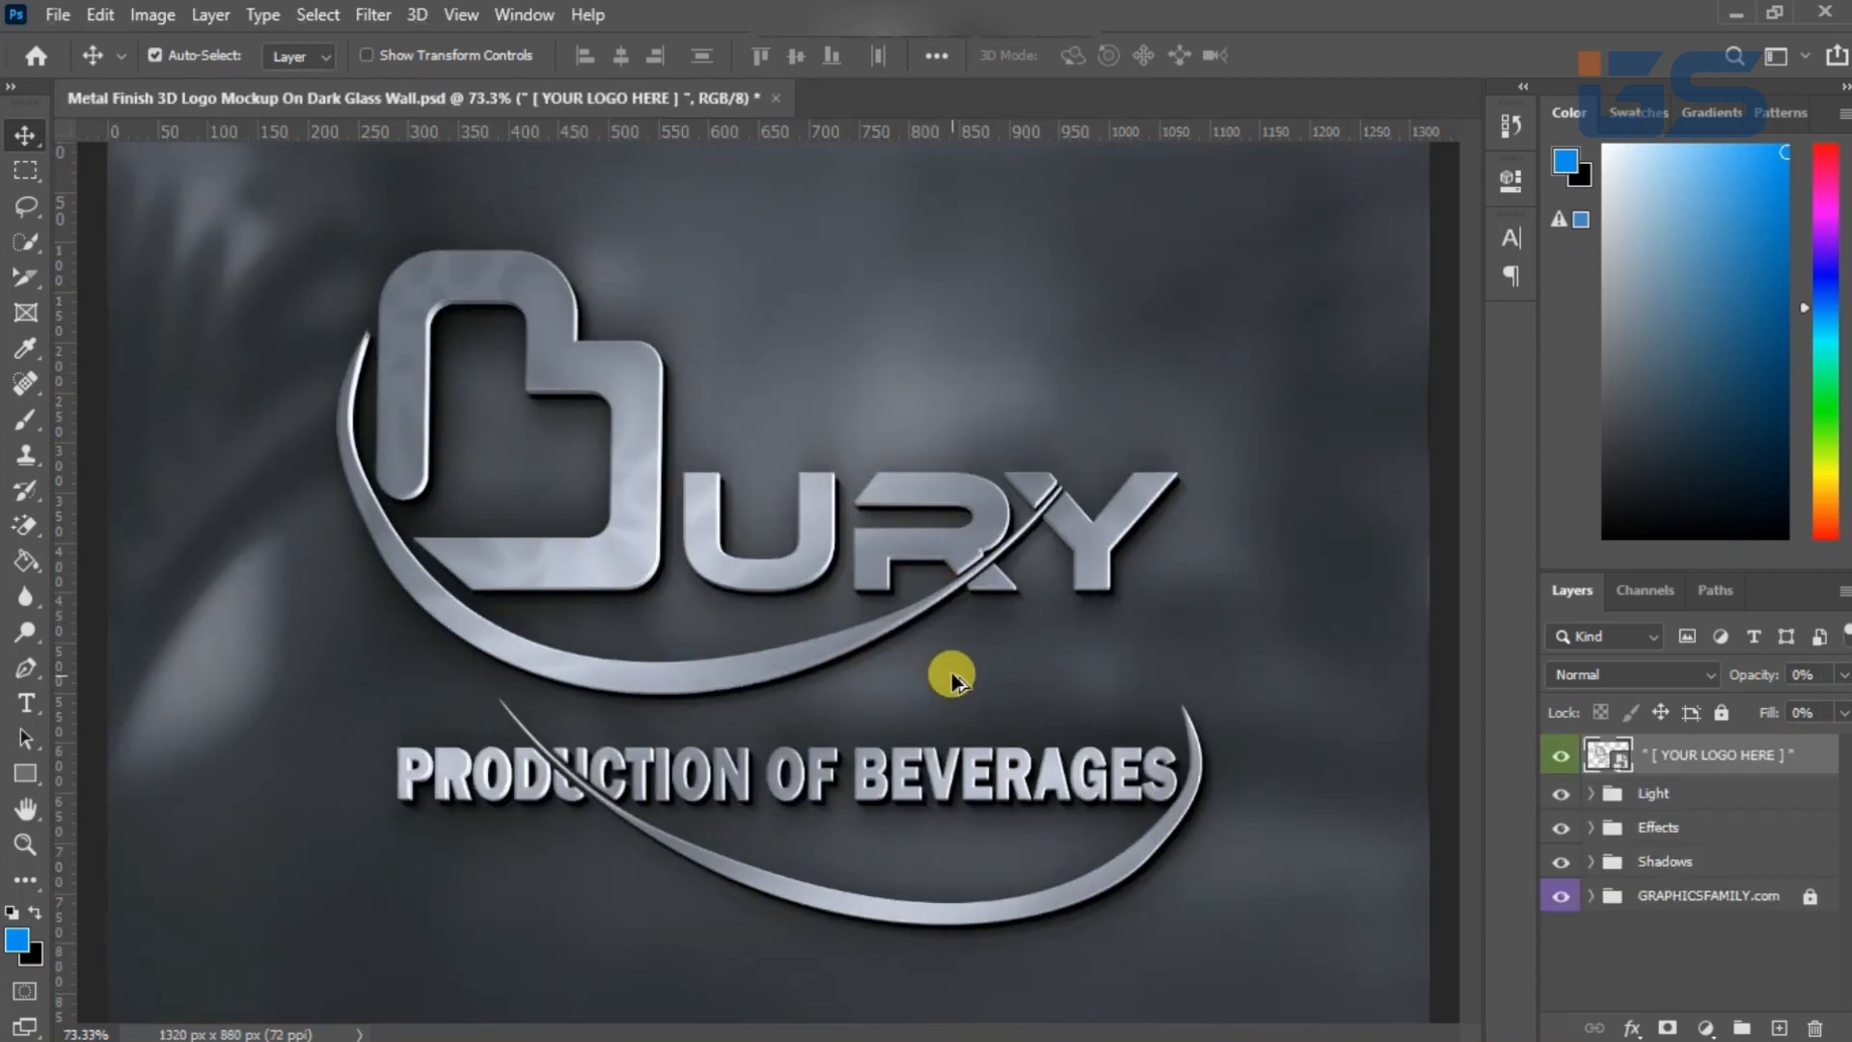
pyautogui.scroll(-1, 996, 656)
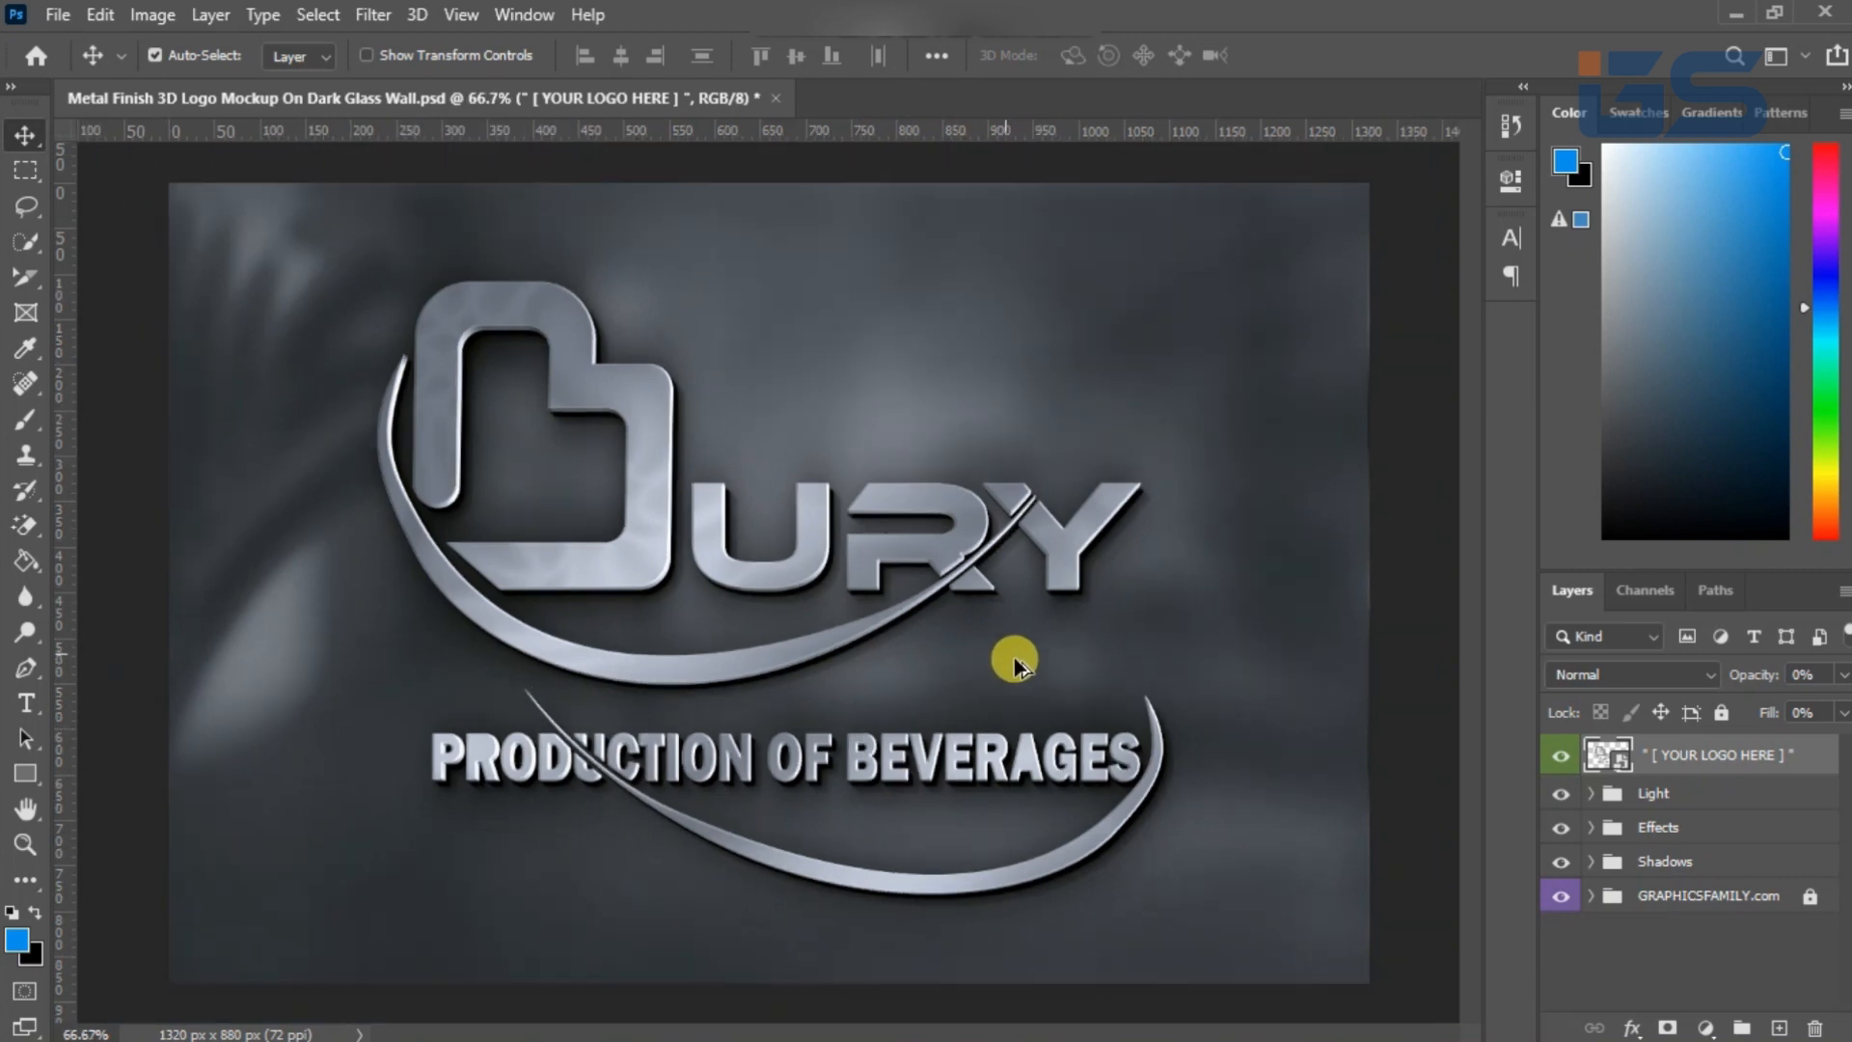
pyautogui.scroll(1, 1015, 664)
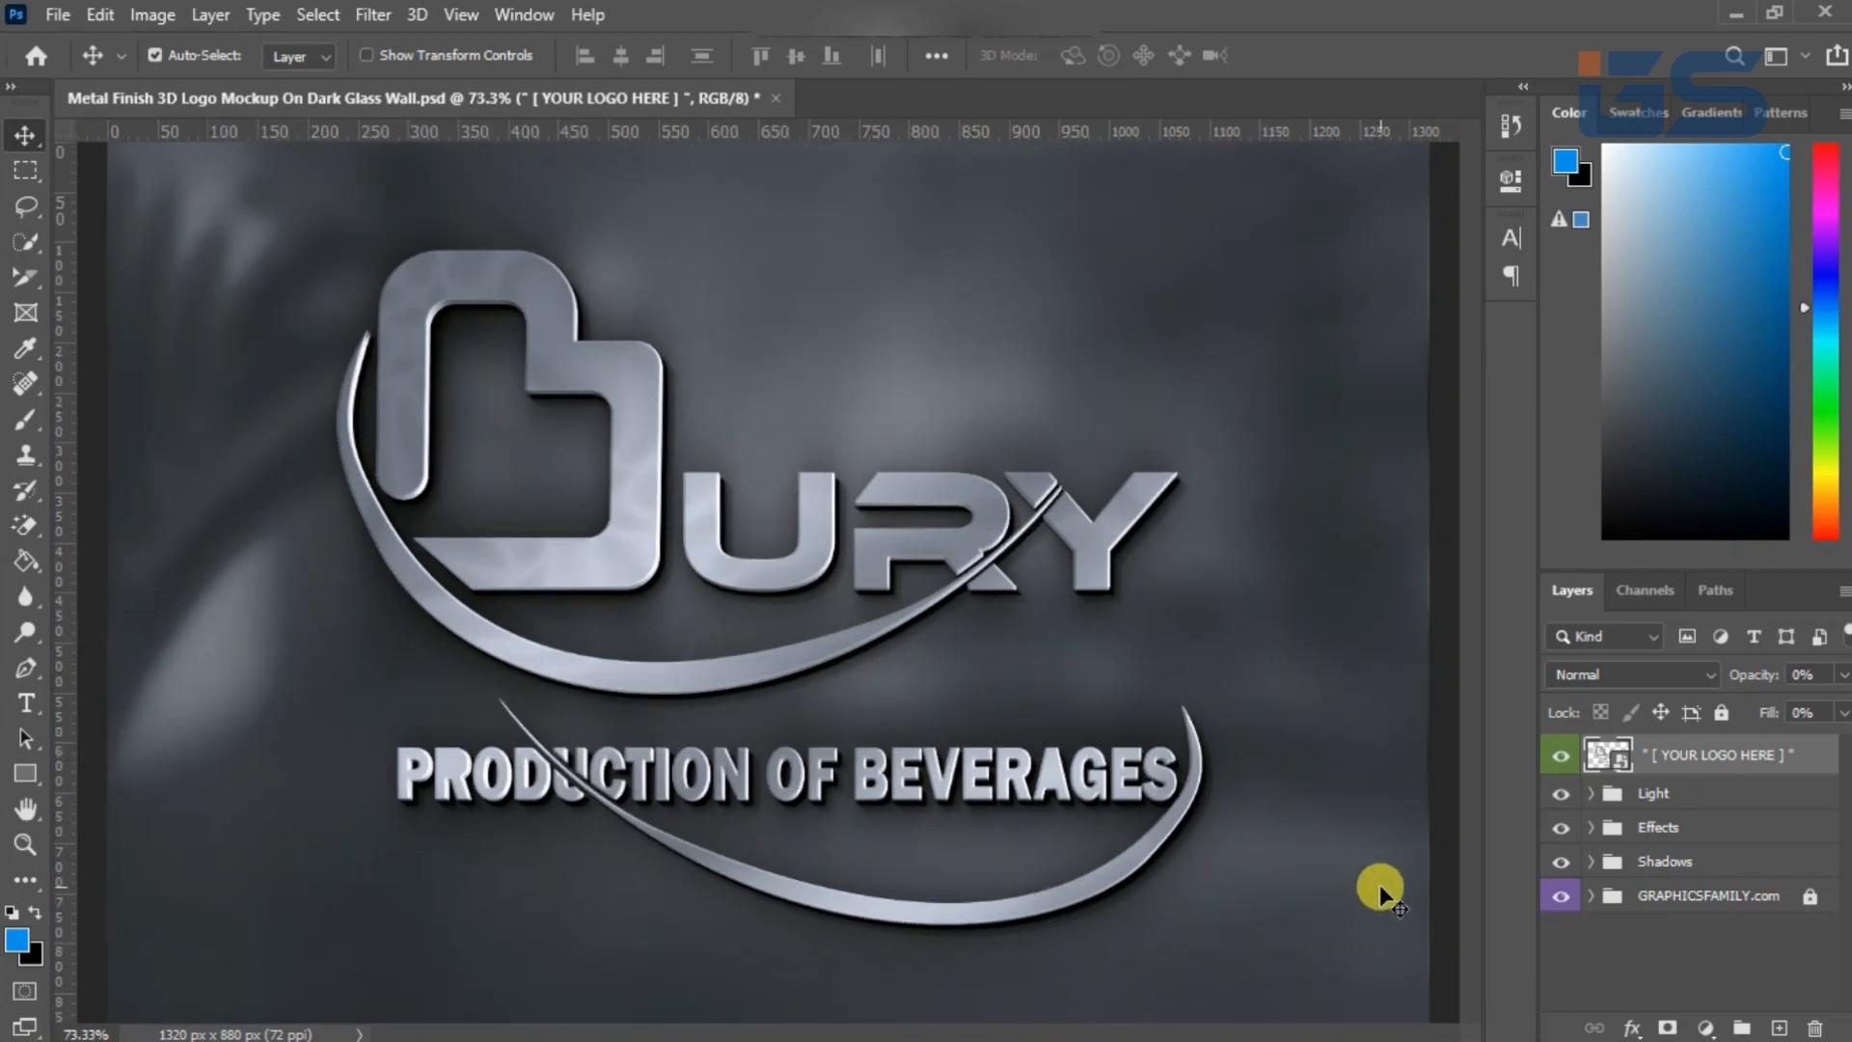